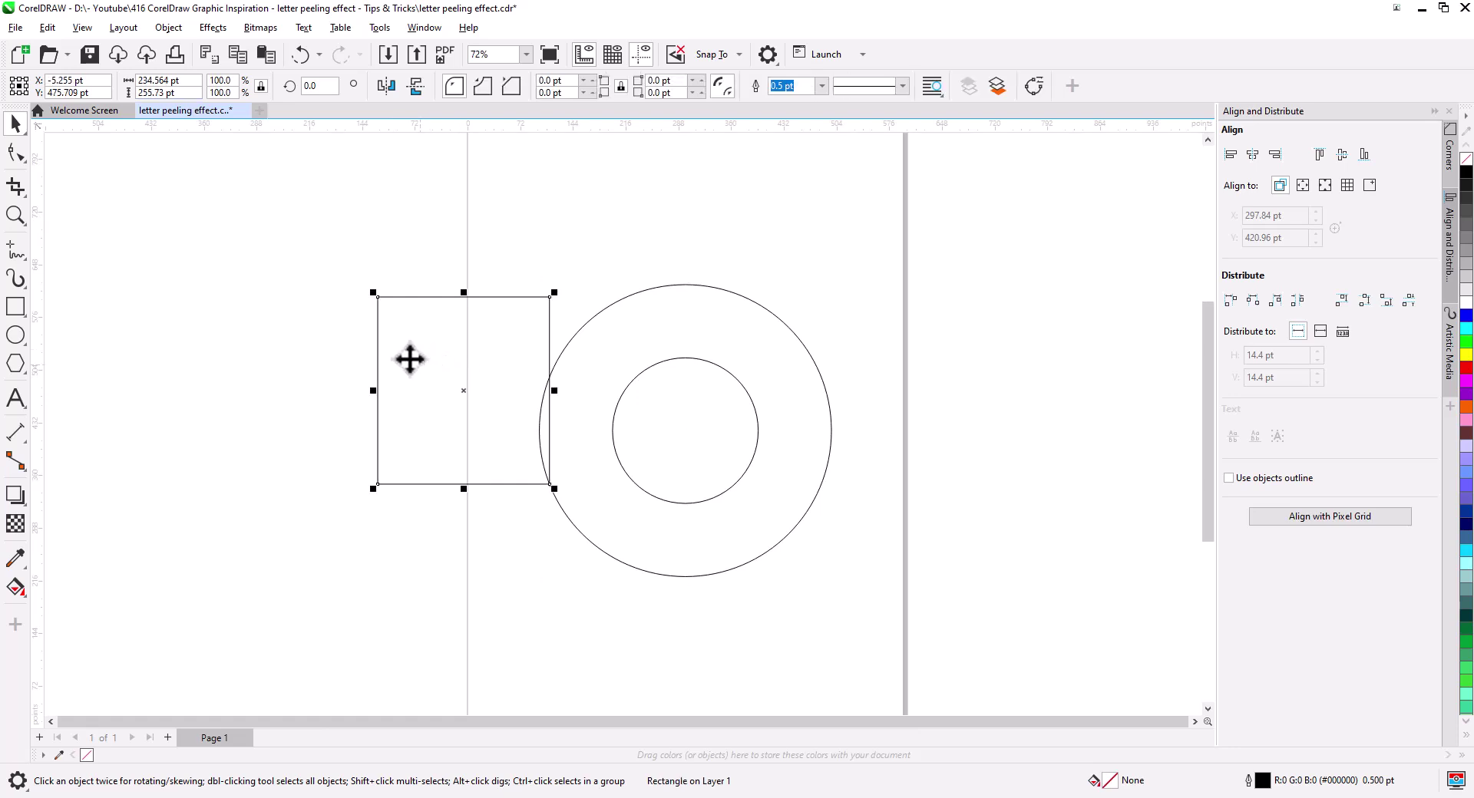
# Step: Set the rectangle's height to 398.868, move its edge to the circle centre and narrow it
pyautogui.rightClick(145, 92)
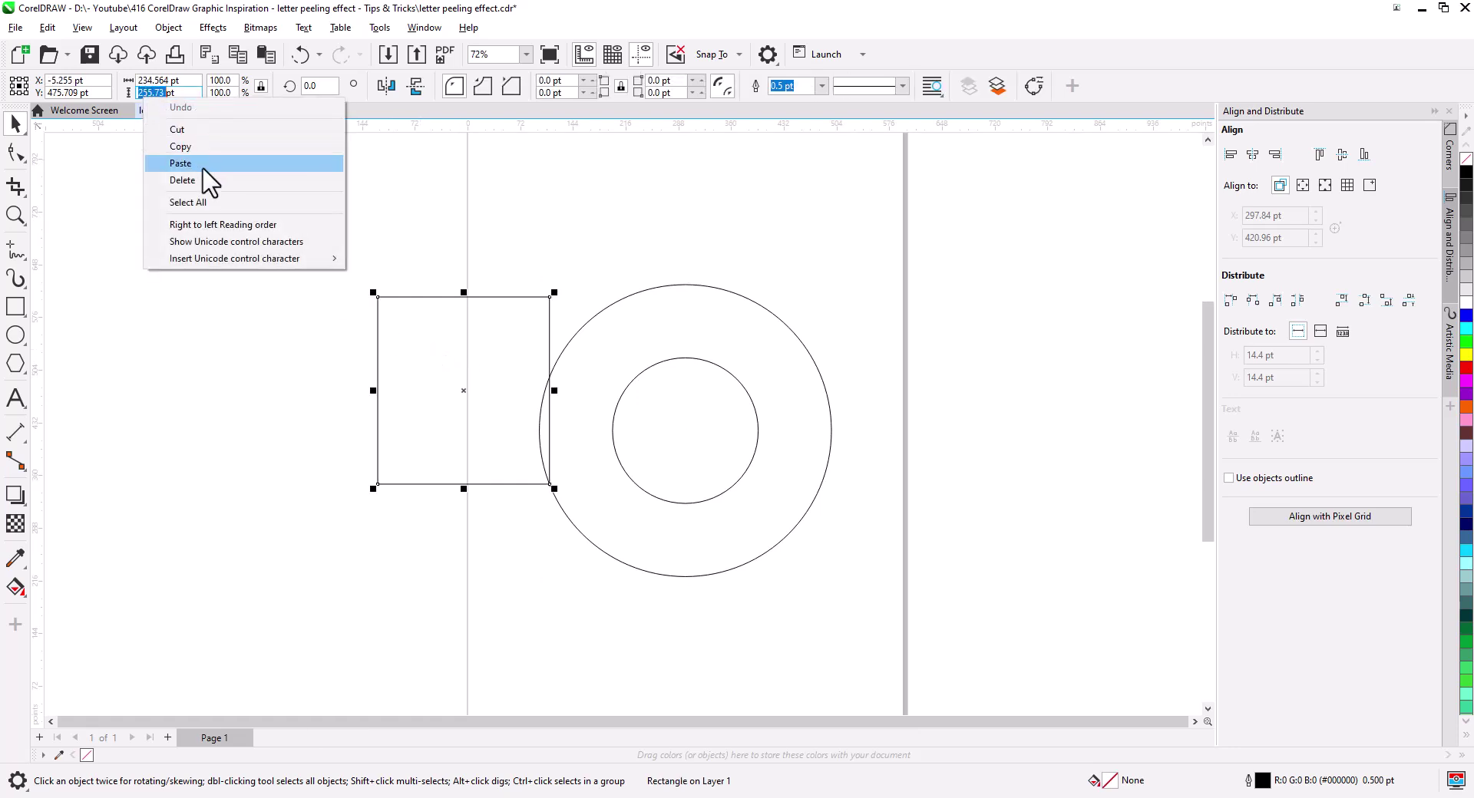
pyautogui.click(201, 163)
pyautogui.press('Return')
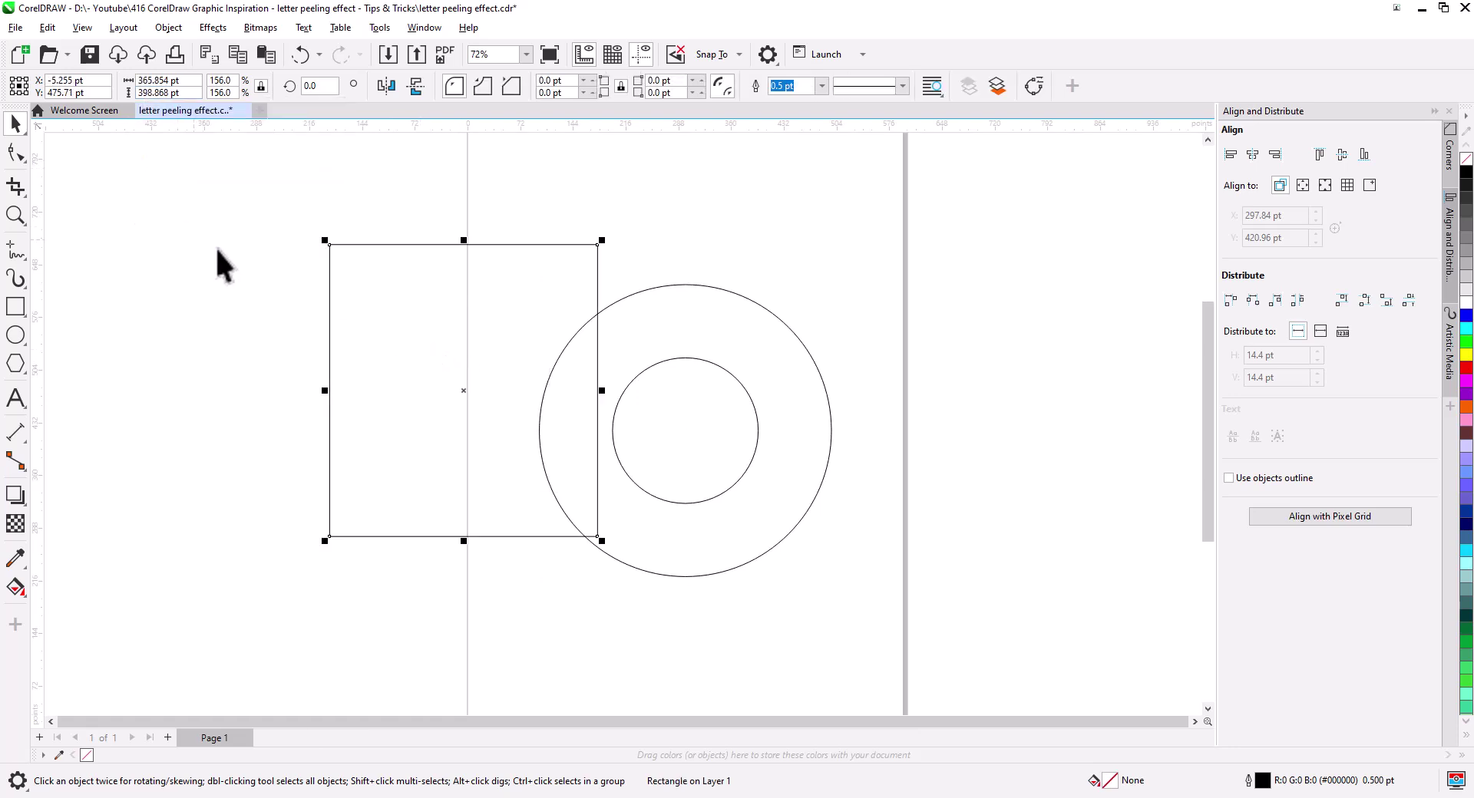
pyautogui.moveTo(597, 244); pyautogui.dragTo(686, 286)
pyautogui.moveTo(413, 430); pyautogui.dragTo(482, 427)
pyautogui.click(362, 418)
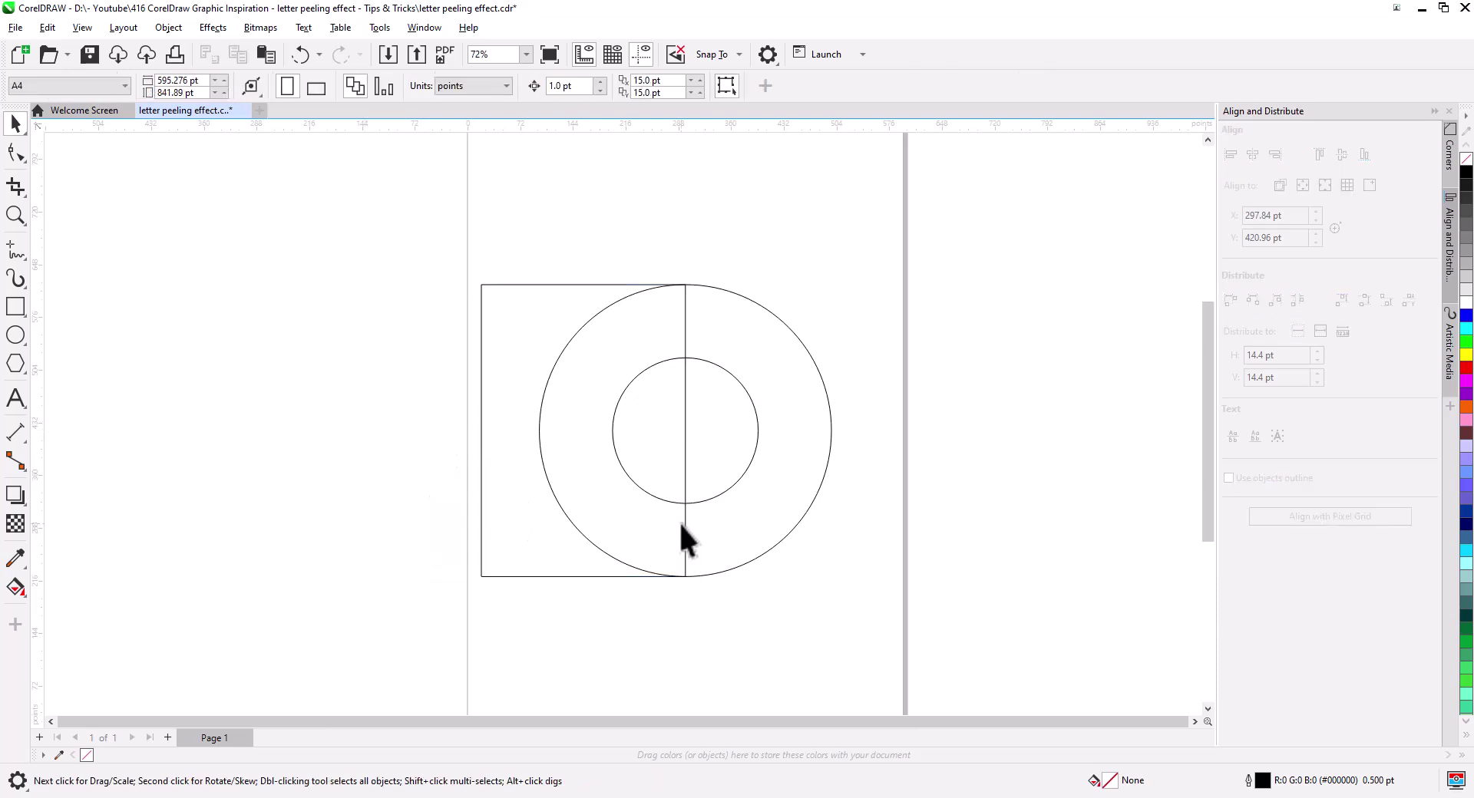
# Step: Draw a small bar across the ring's right side and centre it vertically on the outer circle
pyautogui.moveTo(911, 578); pyautogui.dragTo(855, 553)
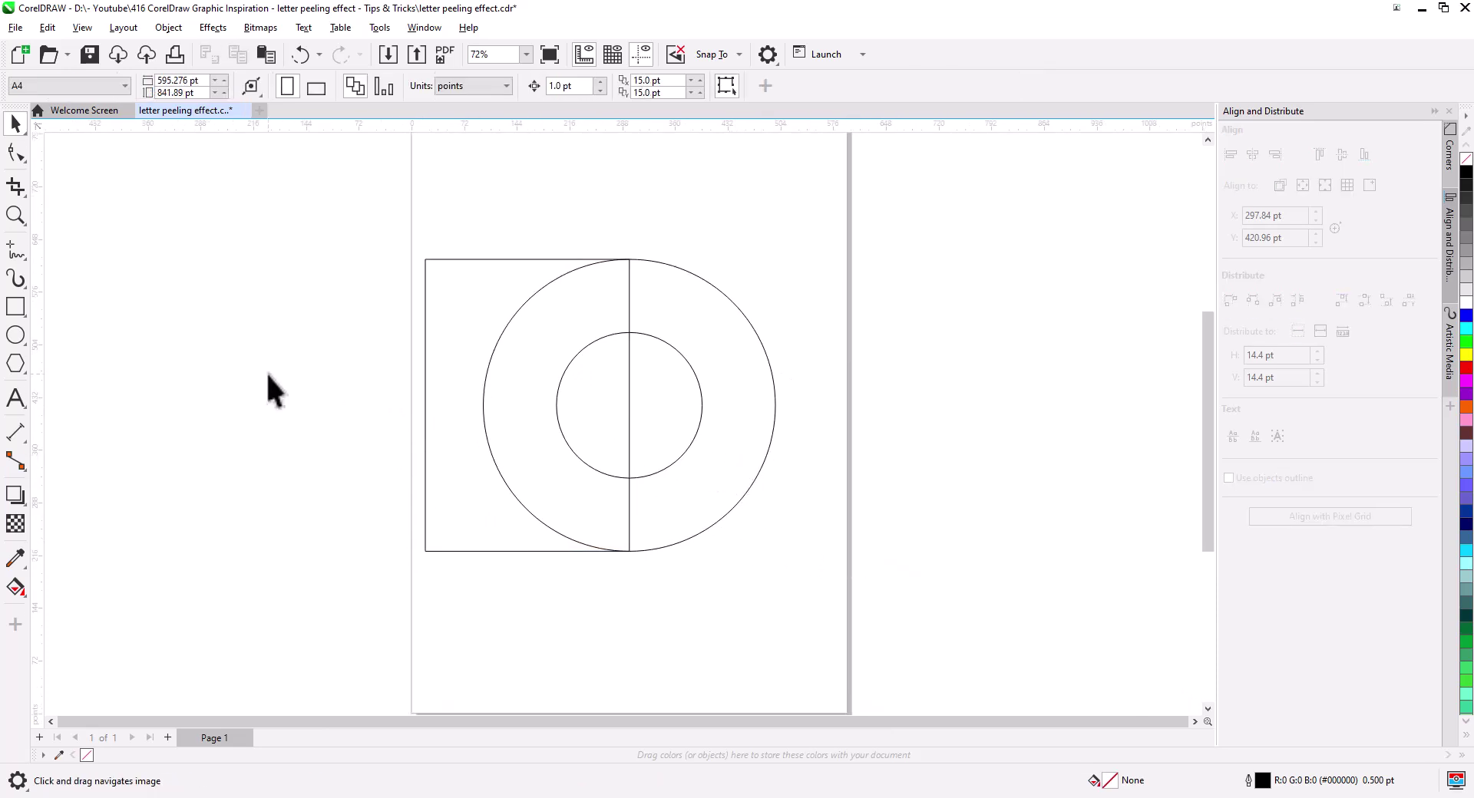
pyautogui.click(15, 307)
pyautogui.moveTo(684, 394); pyautogui.dragTo(798, 431)
pyautogui.click(15, 123)
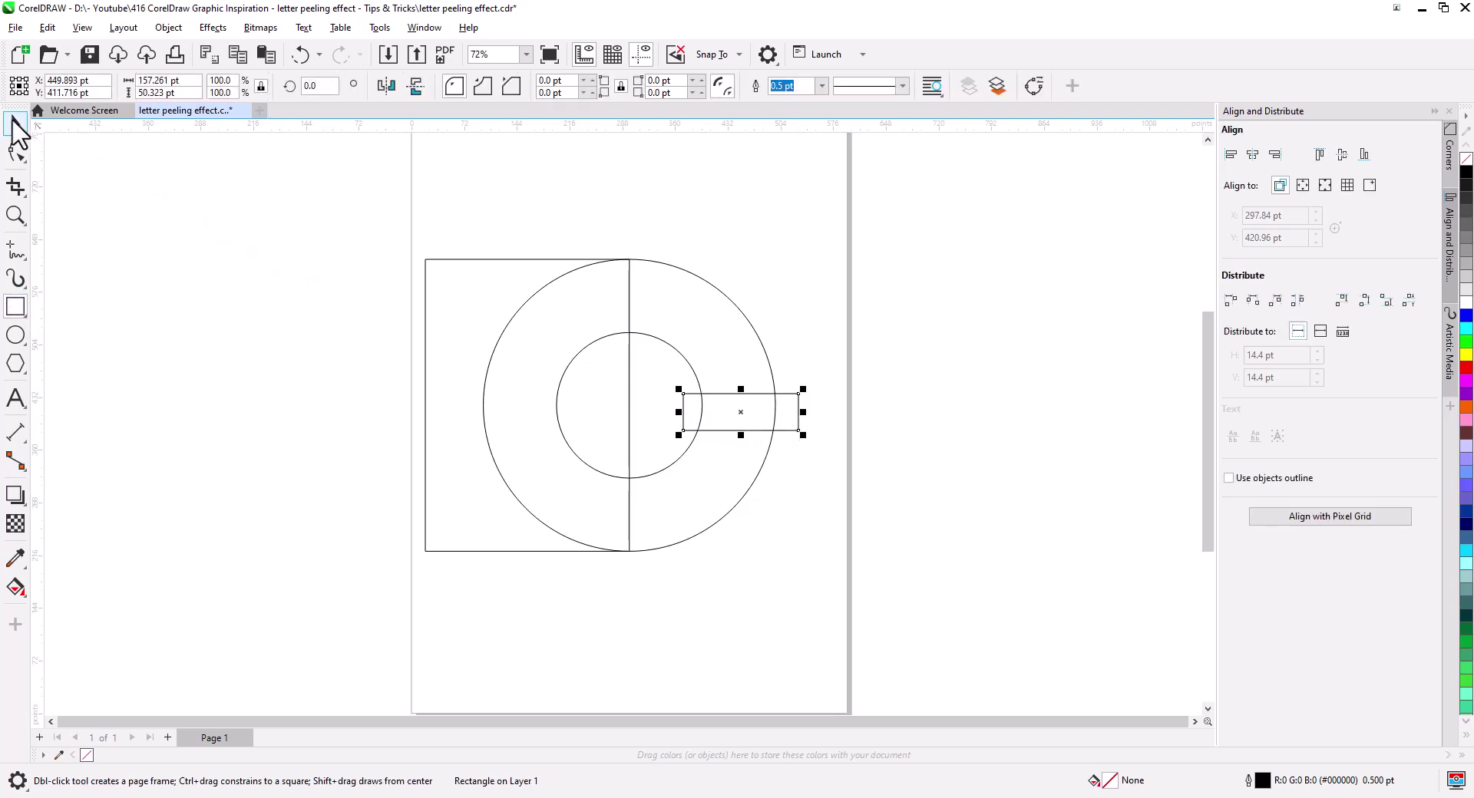
pyautogui.keyDown('shift'); pyautogui.click(764, 347); pyautogui.keyUp('shift')
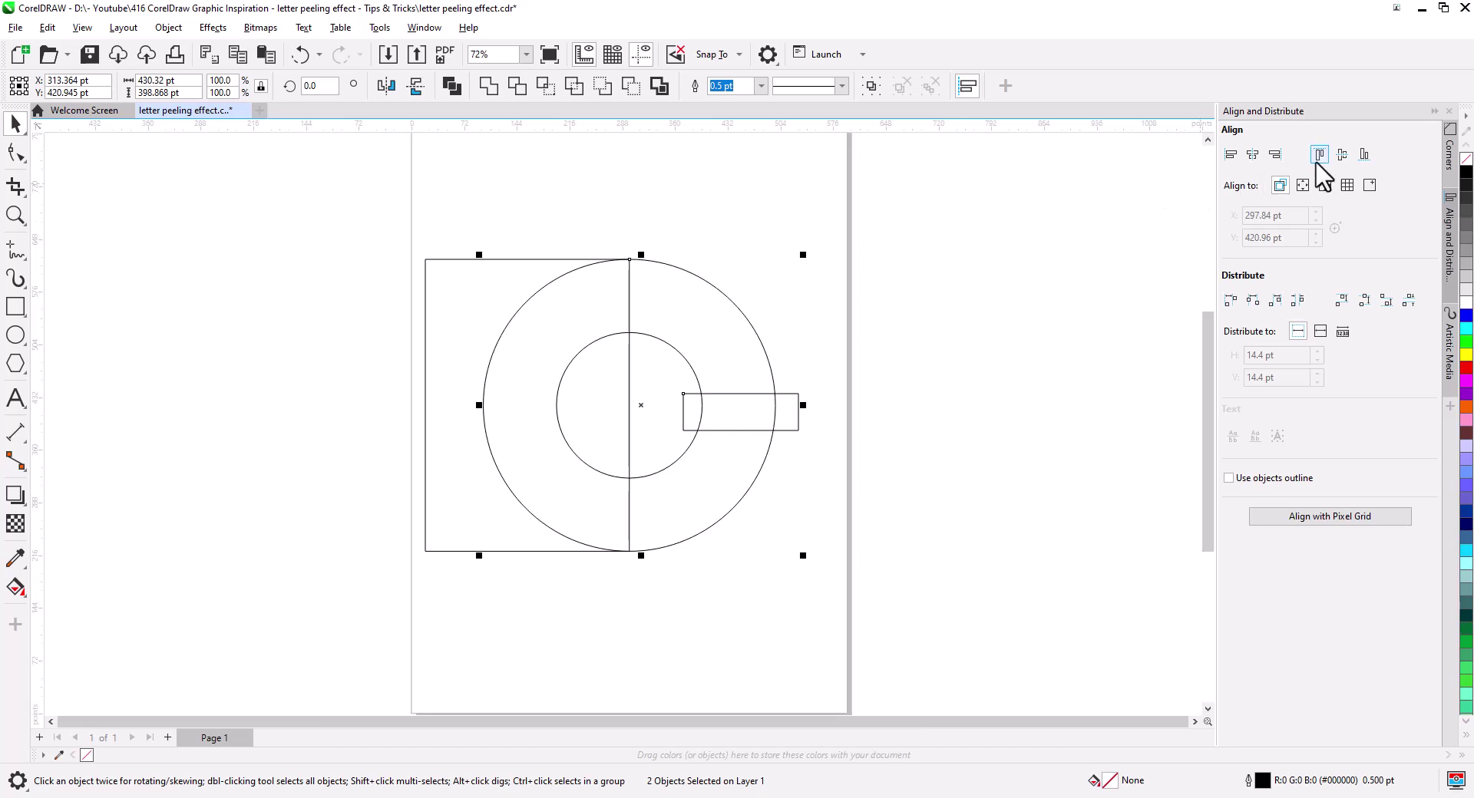
pyautogui.click(1341, 154)
# Step: Select the inner and outer circles together
pyautogui.click(989, 316)
pyautogui.click(679, 360)
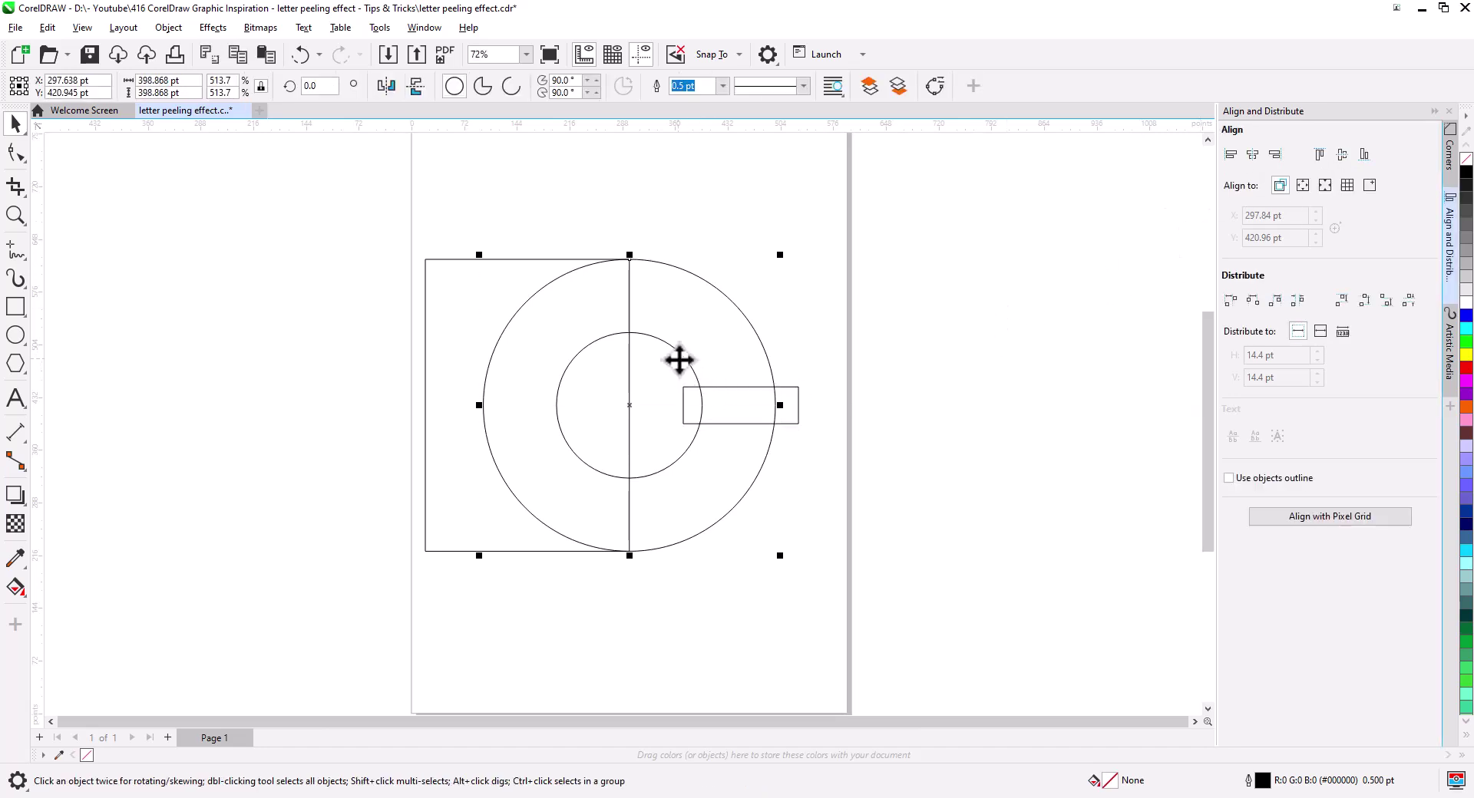
pyautogui.click(815, 326)
pyautogui.click(685, 357)
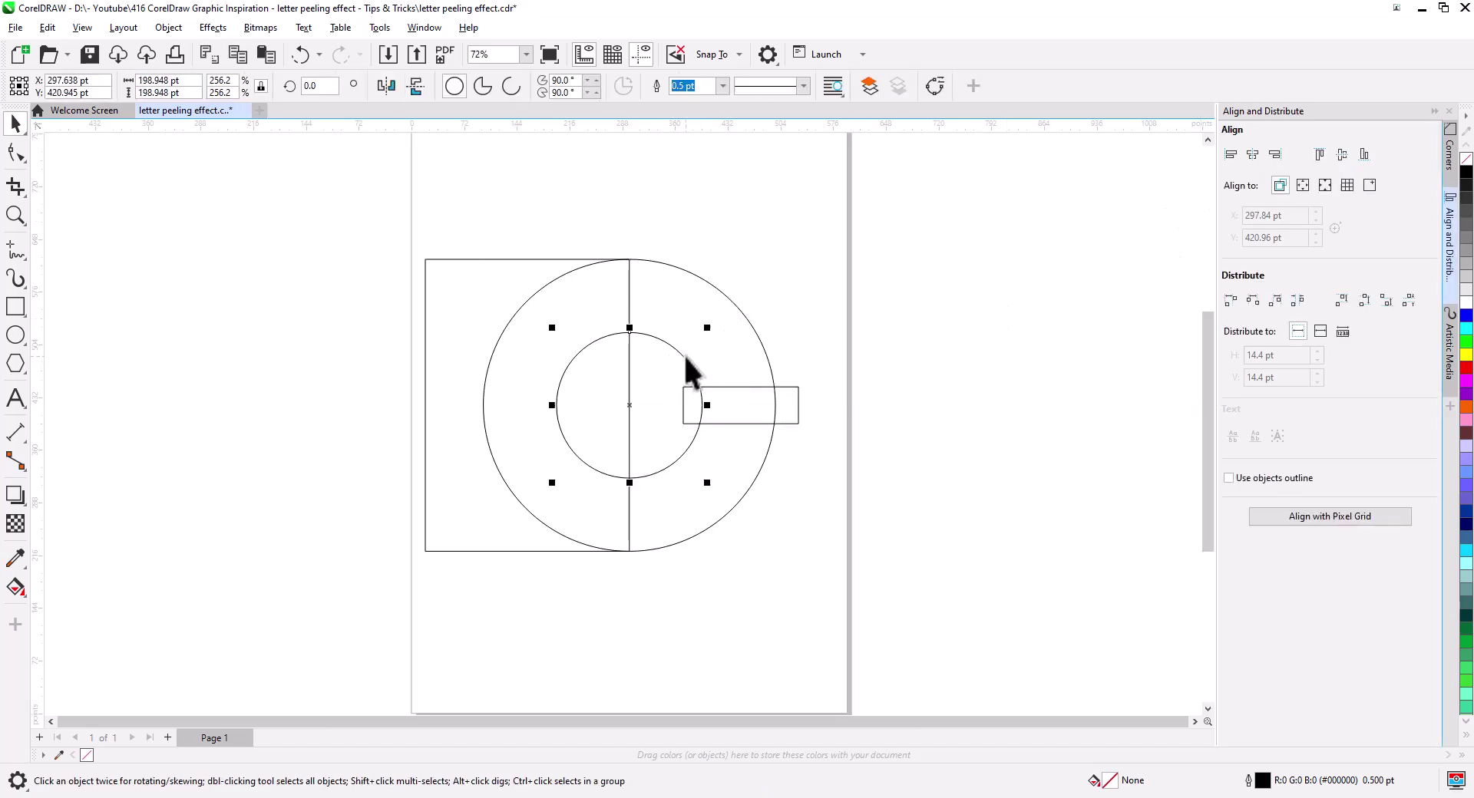
pyautogui.keyDown('shift'); pyautogui.click(751, 335); pyautogui.keyUp('shift')
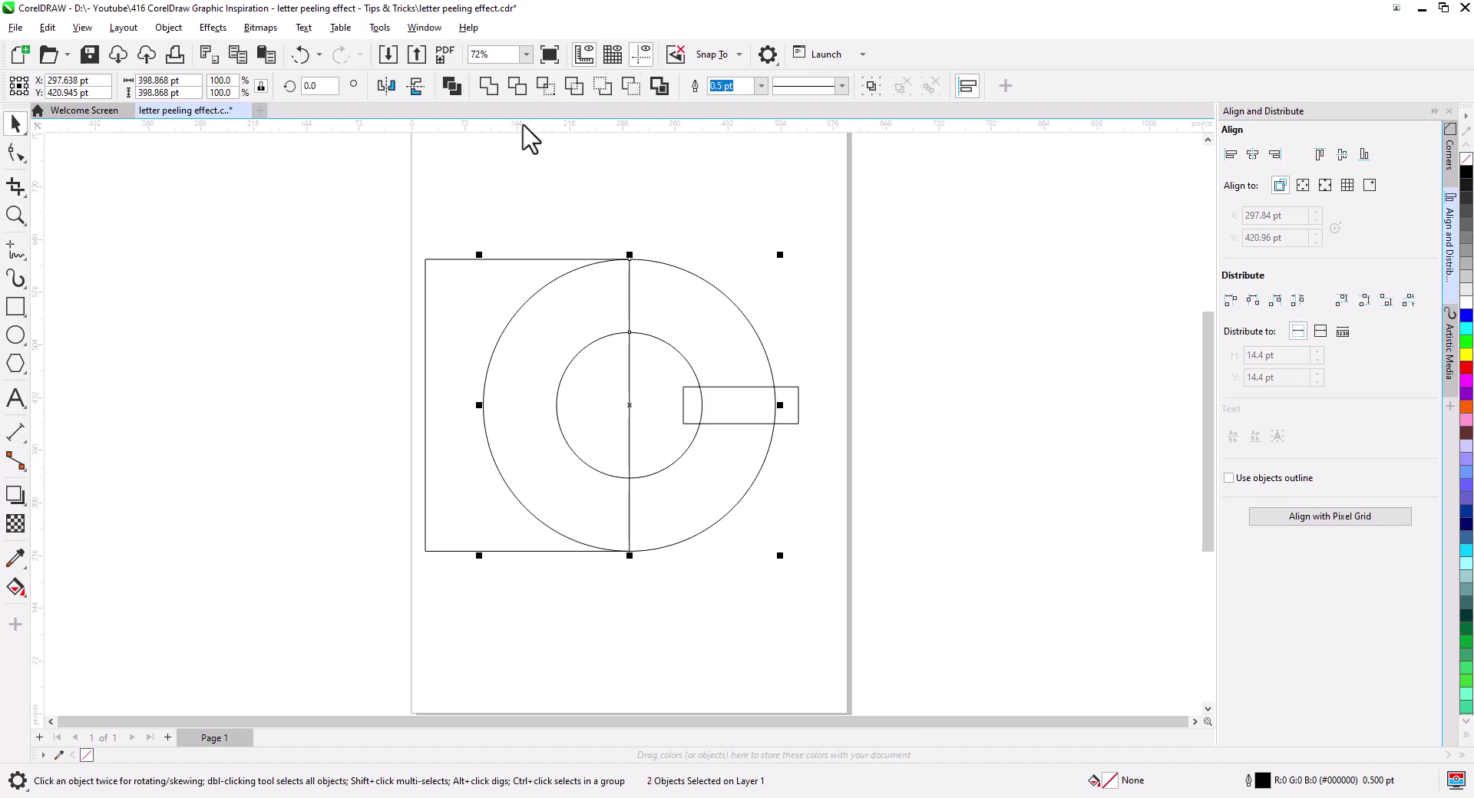
# Step: Drag a spare copy of all the shapes off to the left
pyautogui.moveTo(900, 577); pyautogui.dragTo(483, 422)
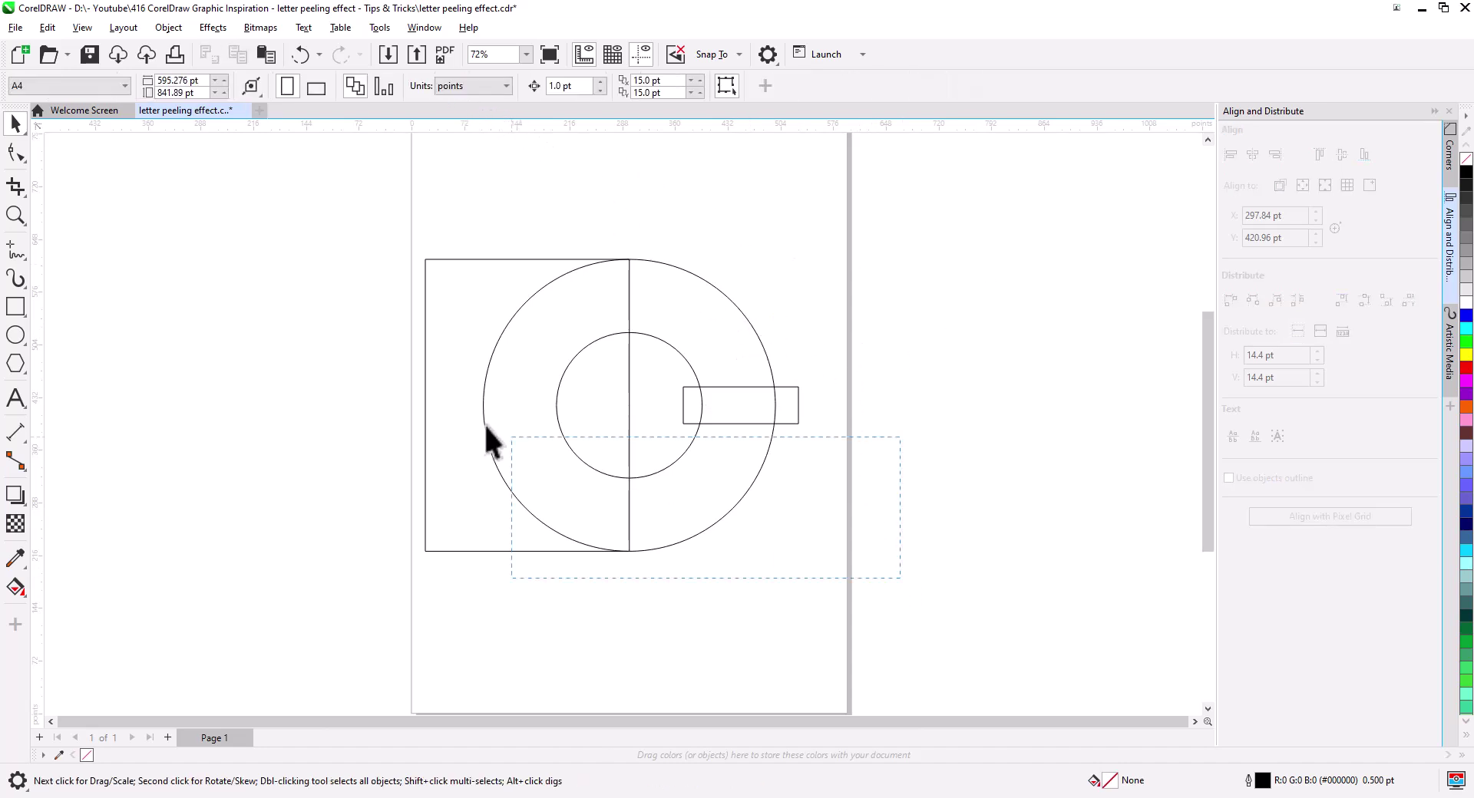
pyautogui.moveTo(790, 396); pyautogui.dragTo(248, 380)
pyautogui.click(296, 417)
pyautogui.click(401, 510)
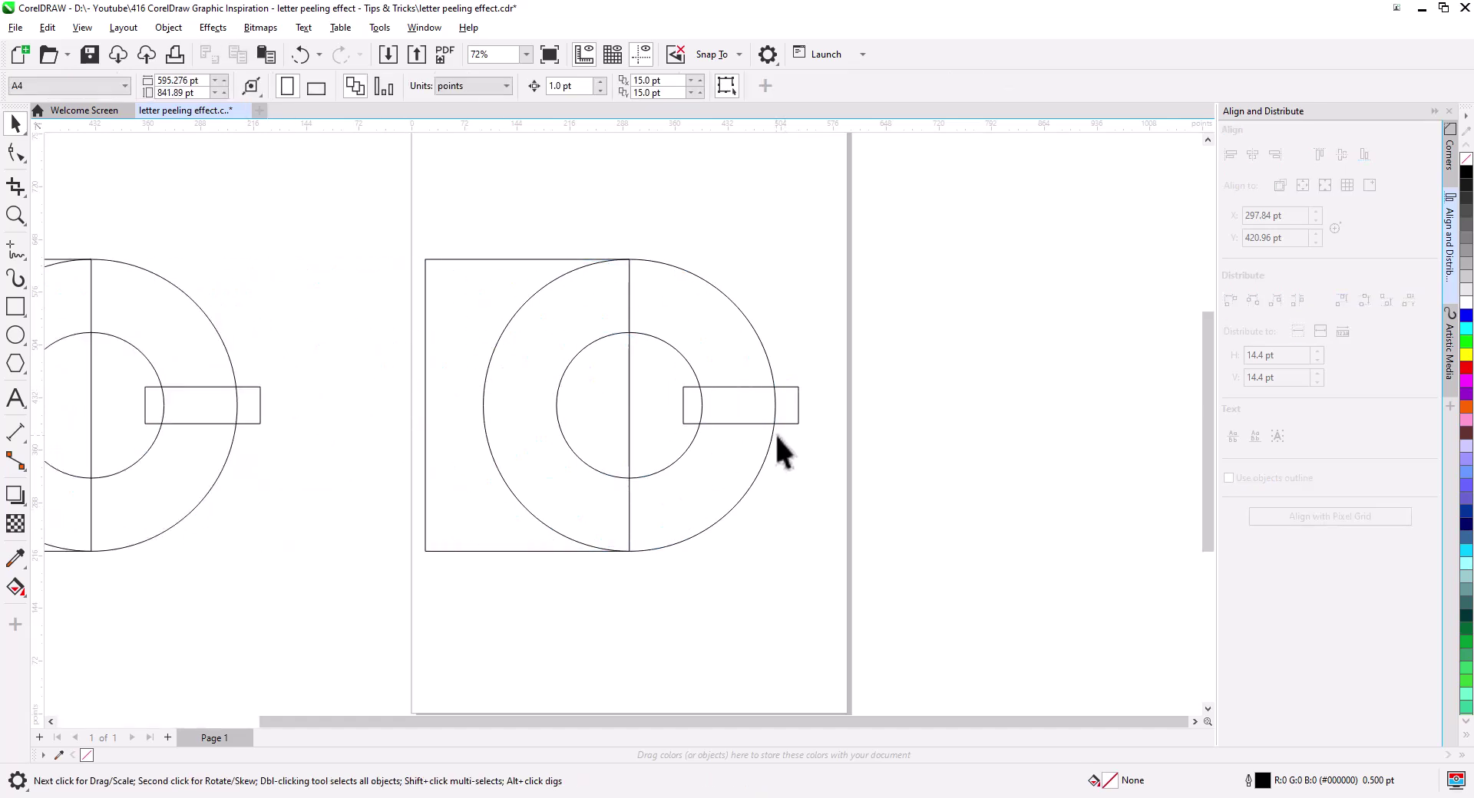
# Step: Trim the bar out of the outer circle and delete the bar, leaving a C
pyautogui.click(777, 402)
pyautogui.keyDown('shift'); pyautogui.click(776, 402); pyautogui.keyUp('shift')
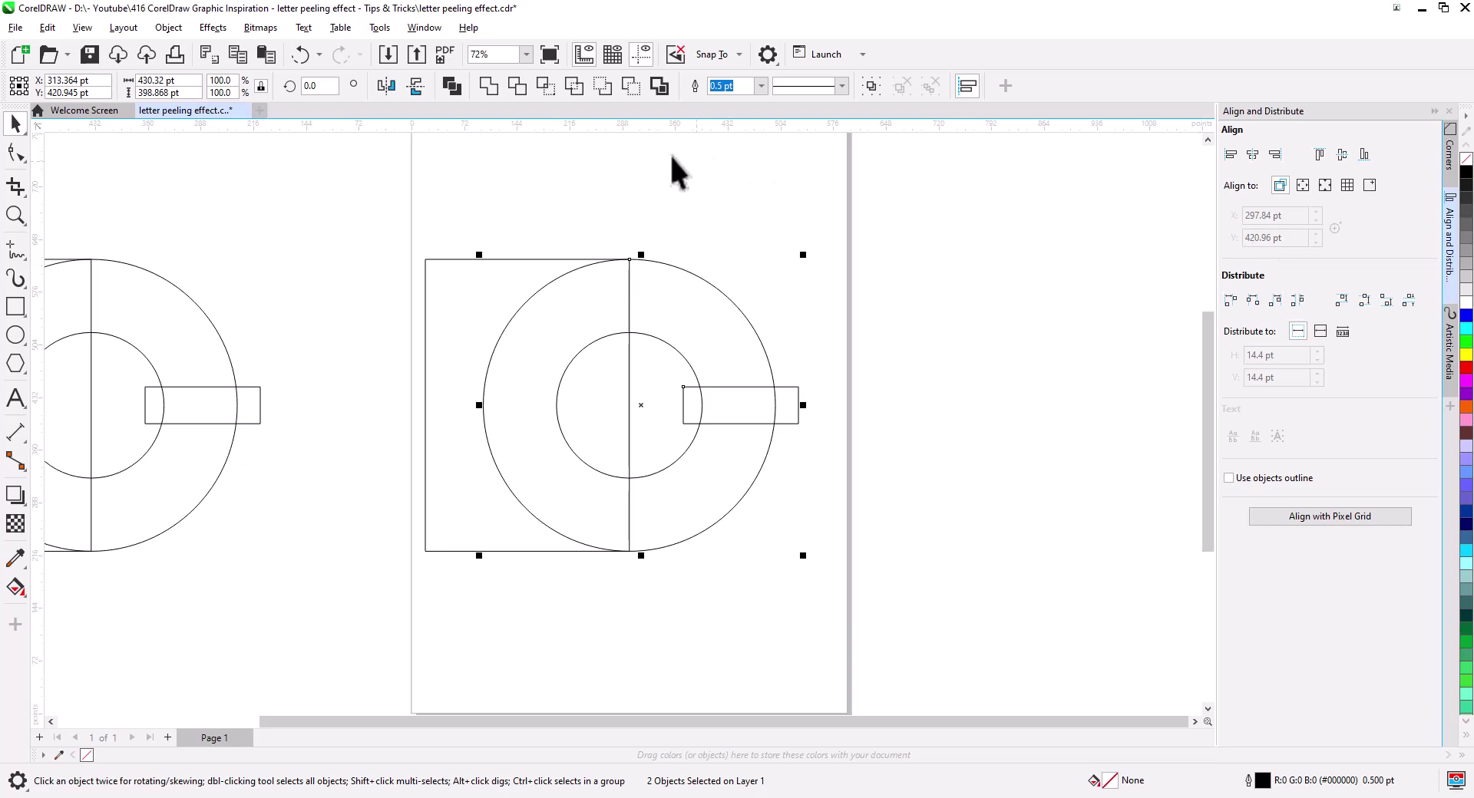
pyautogui.click(517, 85)
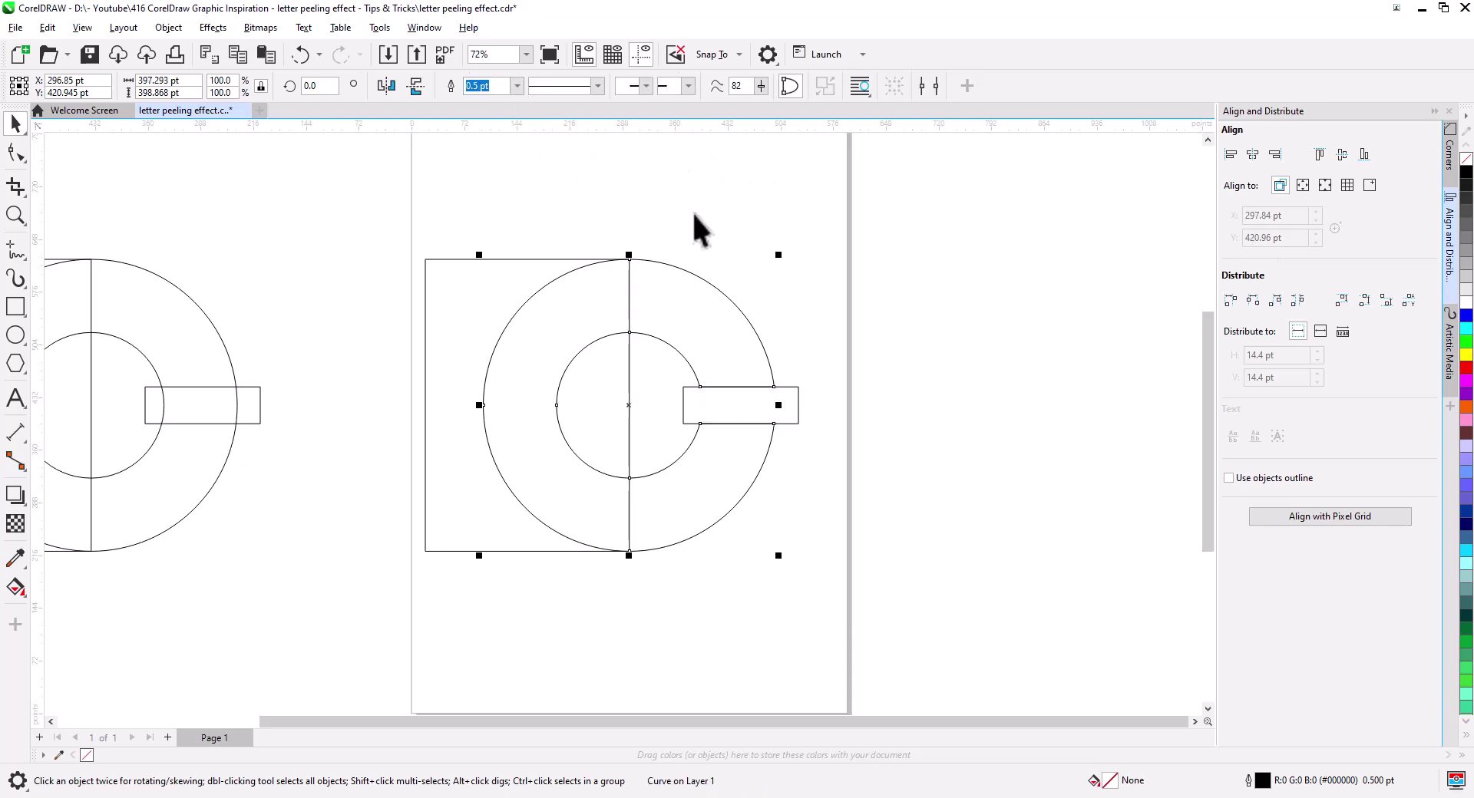
pyautogui.click(835, 388)
pyautogui.press('Delete')
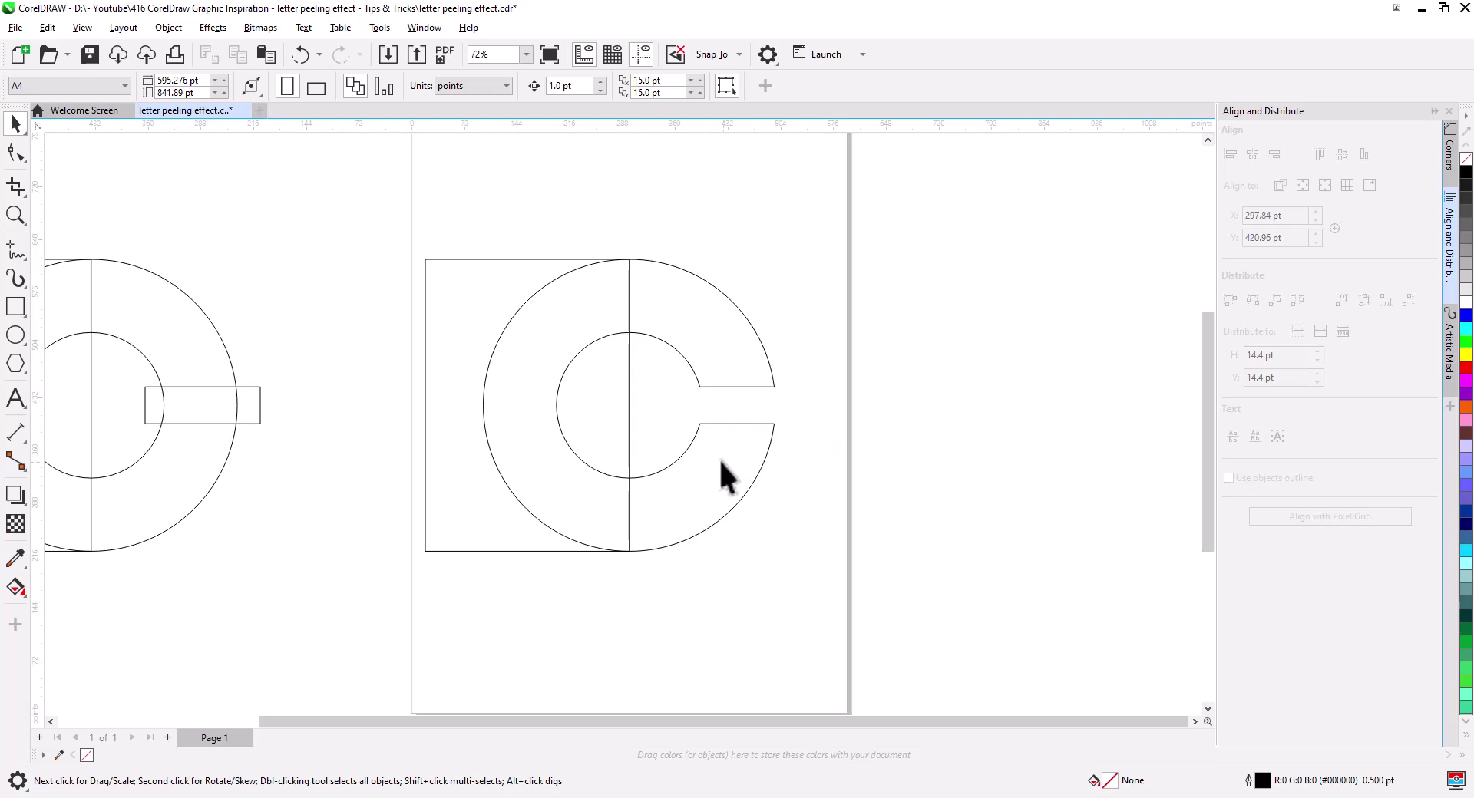
pyautogui.scroll(2, 688, 436)
pyautogui.moveTo(689, 436); pyautogui.dragTo(773, 479)
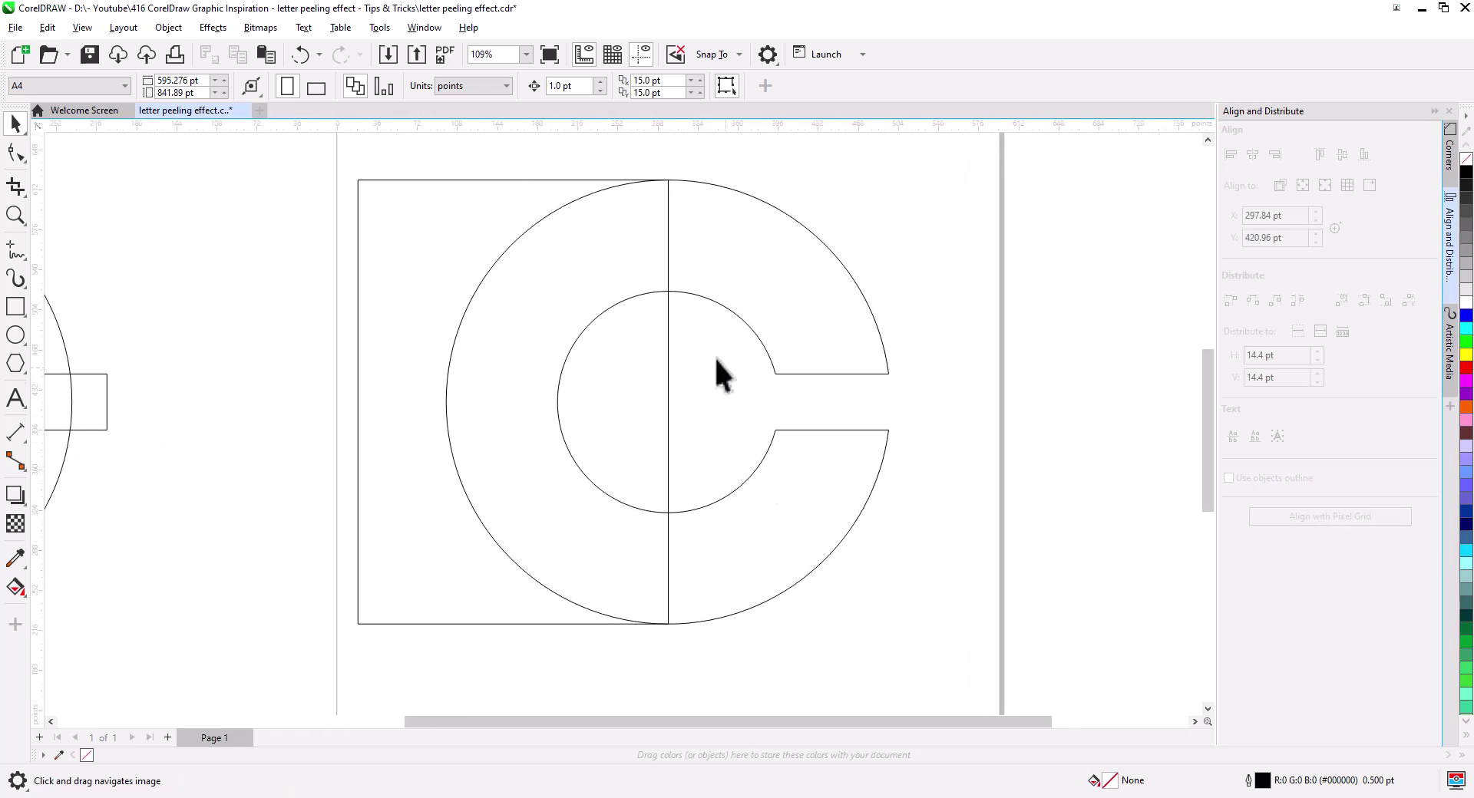
pyautogui.click(510, 181)
# Step: Draw a 2-point diagonal line across the C
pyautogui.click(16, 255)
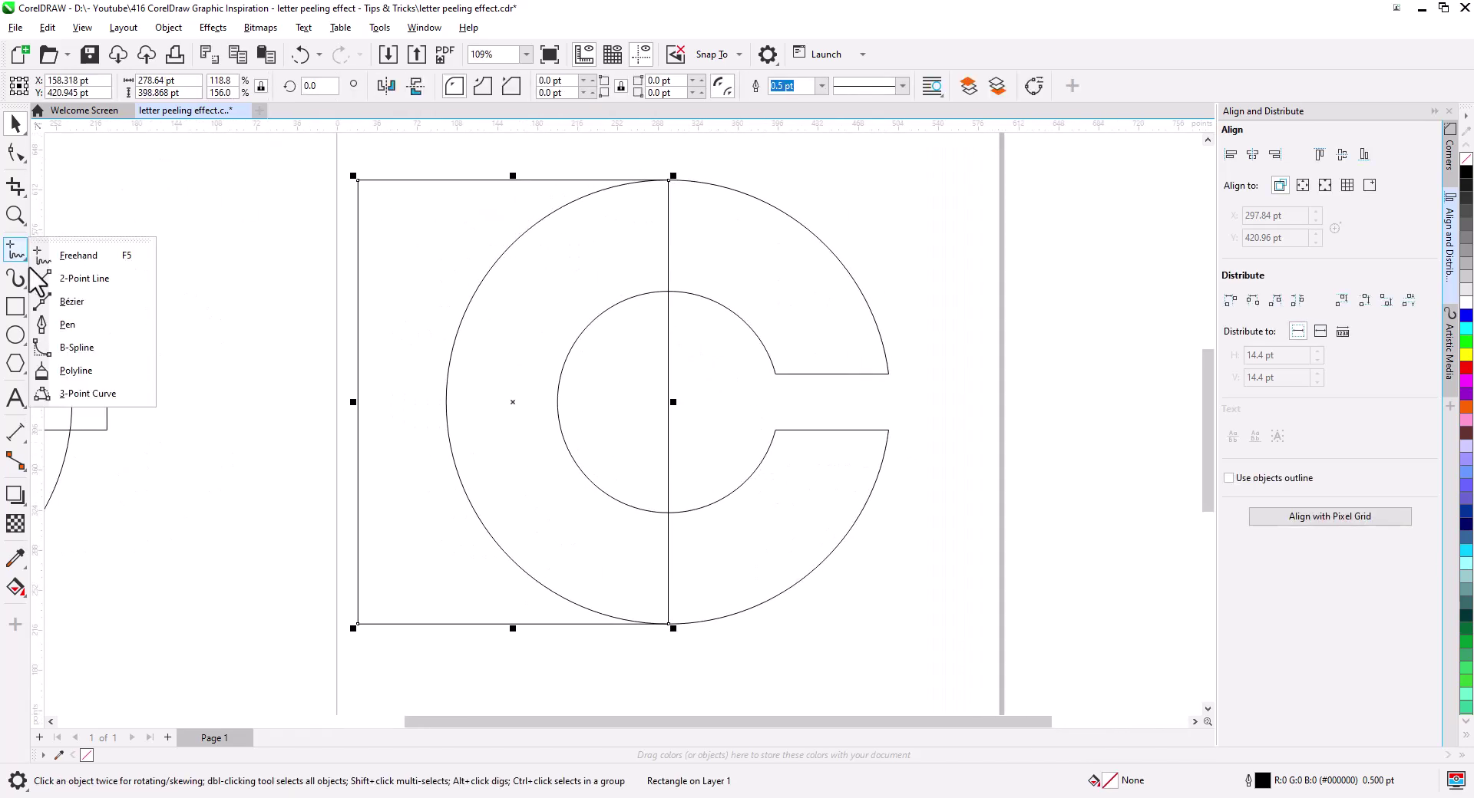
pyautogui.click(96, 278)
pyautogui.moveTo(530, 167); pyautogui.dragTo(802, 659)
pyautogui.click(17, 126)
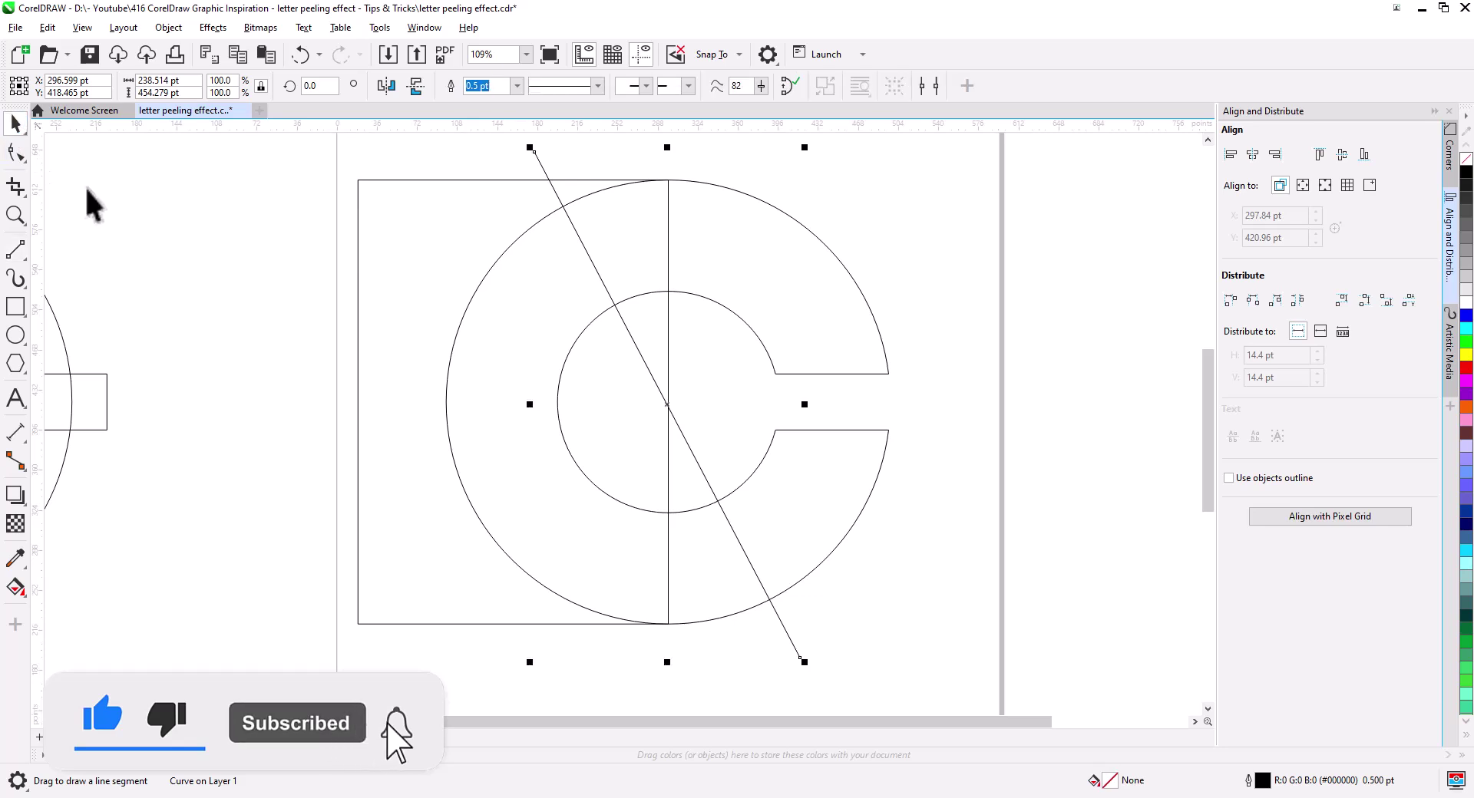
pyautogui.click(87, 190)
pyautogui.scroll(1, 677, 390)
pyautogui.moveTo(816, 517); pyautogui.dragTo(810, 486)
# Step: Scale a copy of the C to about 94% and give it a green outline
pyautogui.click(815, 487)
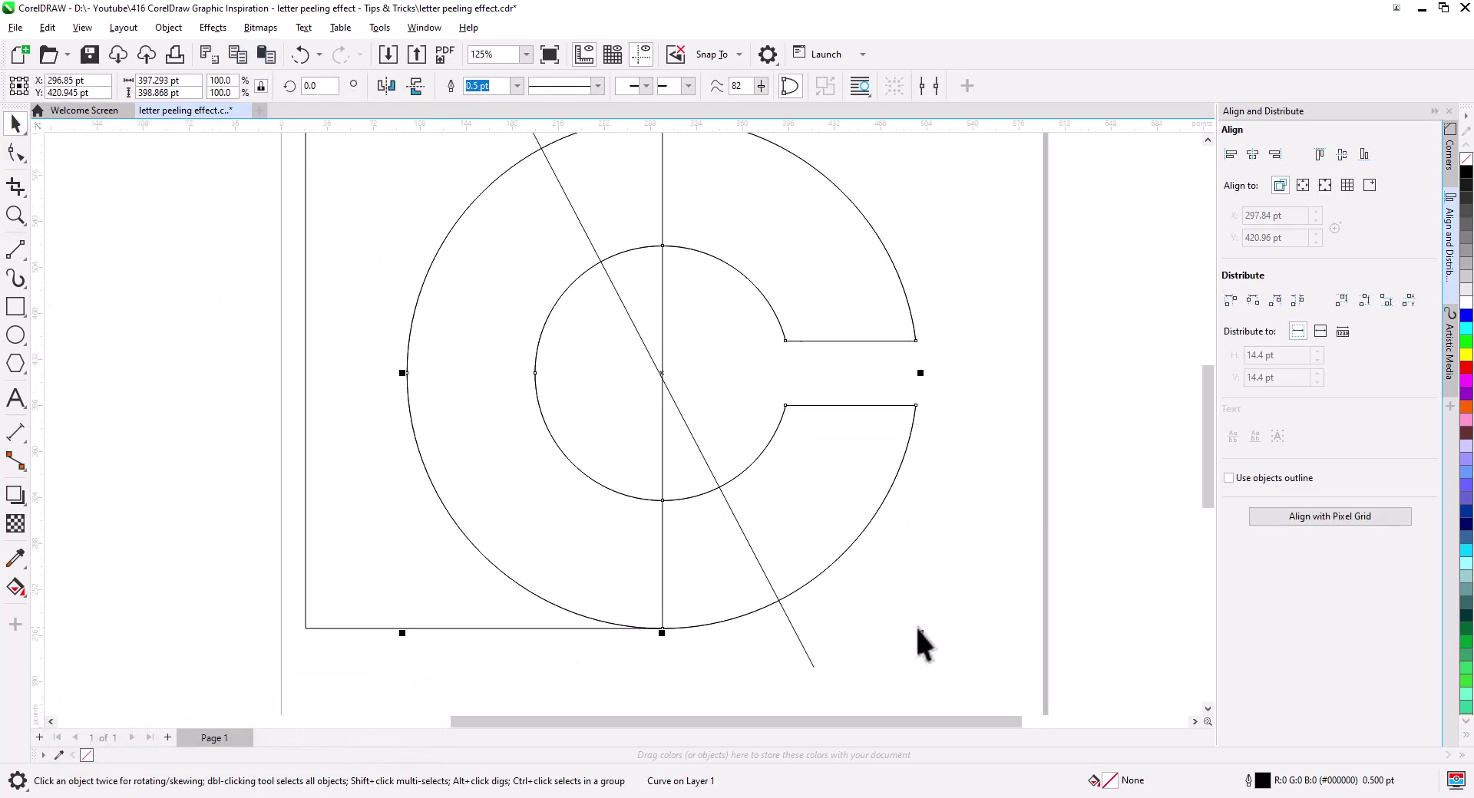
pyautogui.moveTo(921, 632); pyautogui.dragTo(899, 619)
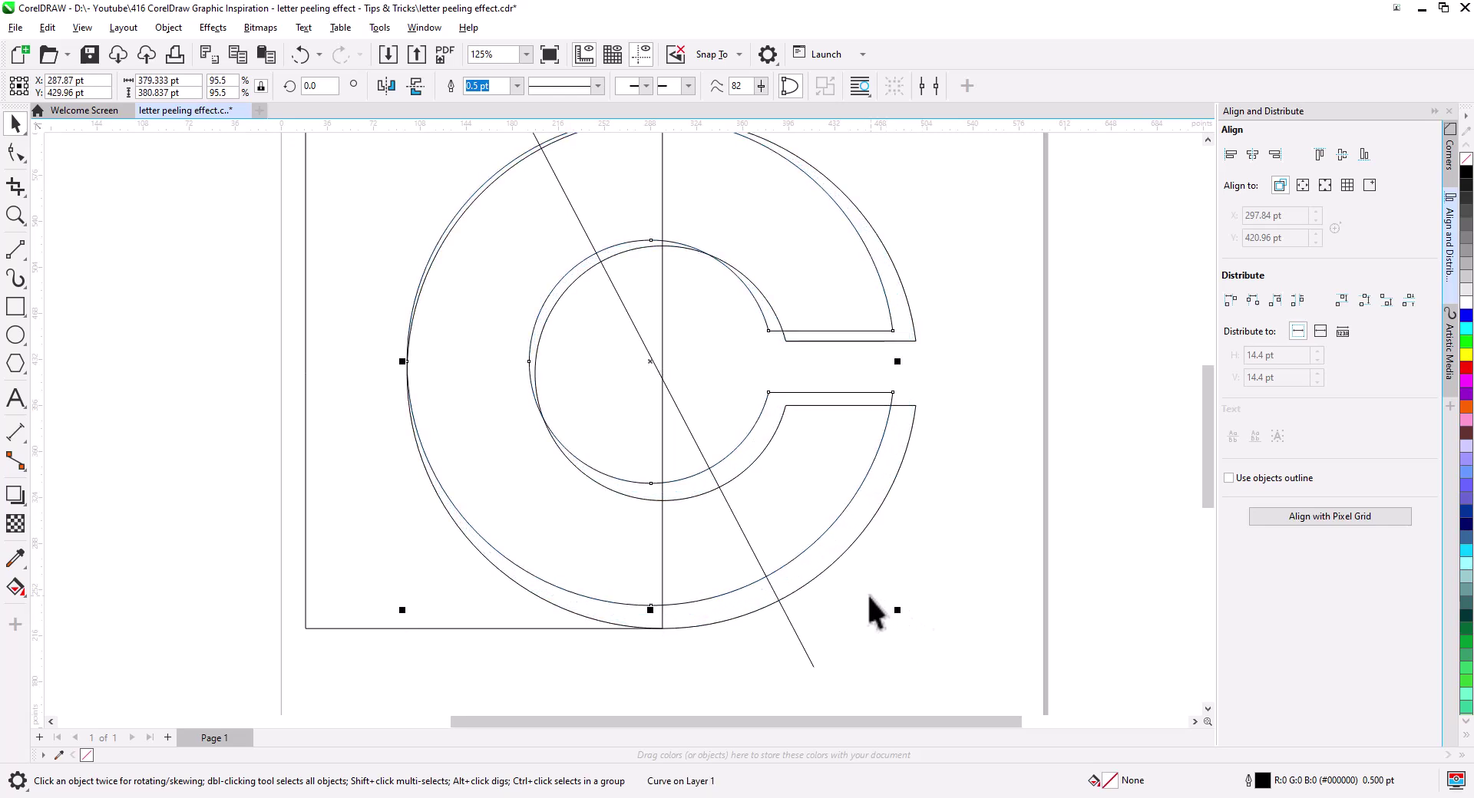
pyautogui.moveTo(529, 356); pyautogui.dragTo(551, 460)
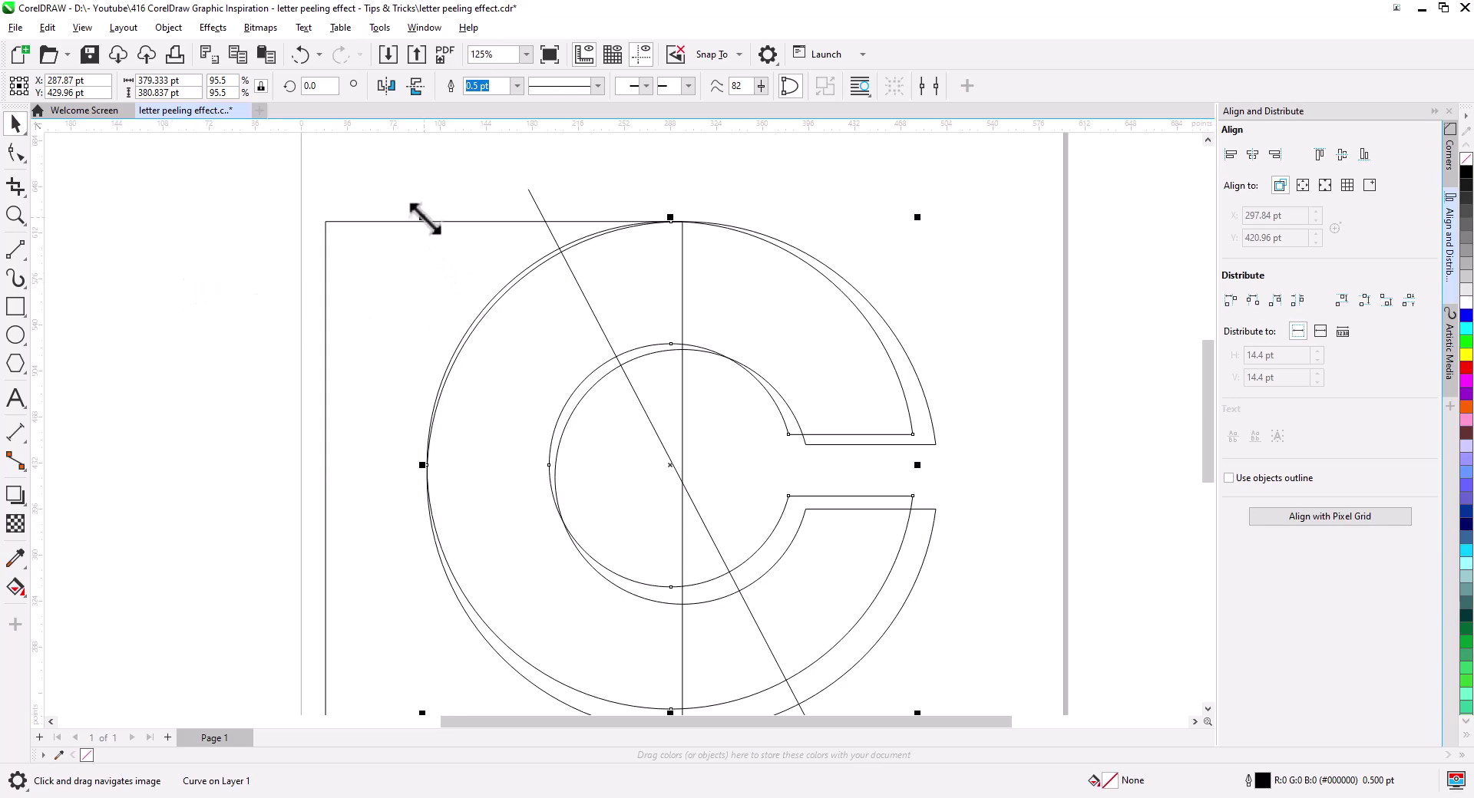
pyautogui.moveTo(424, 220); pyautogui.dragTo(434, 230)
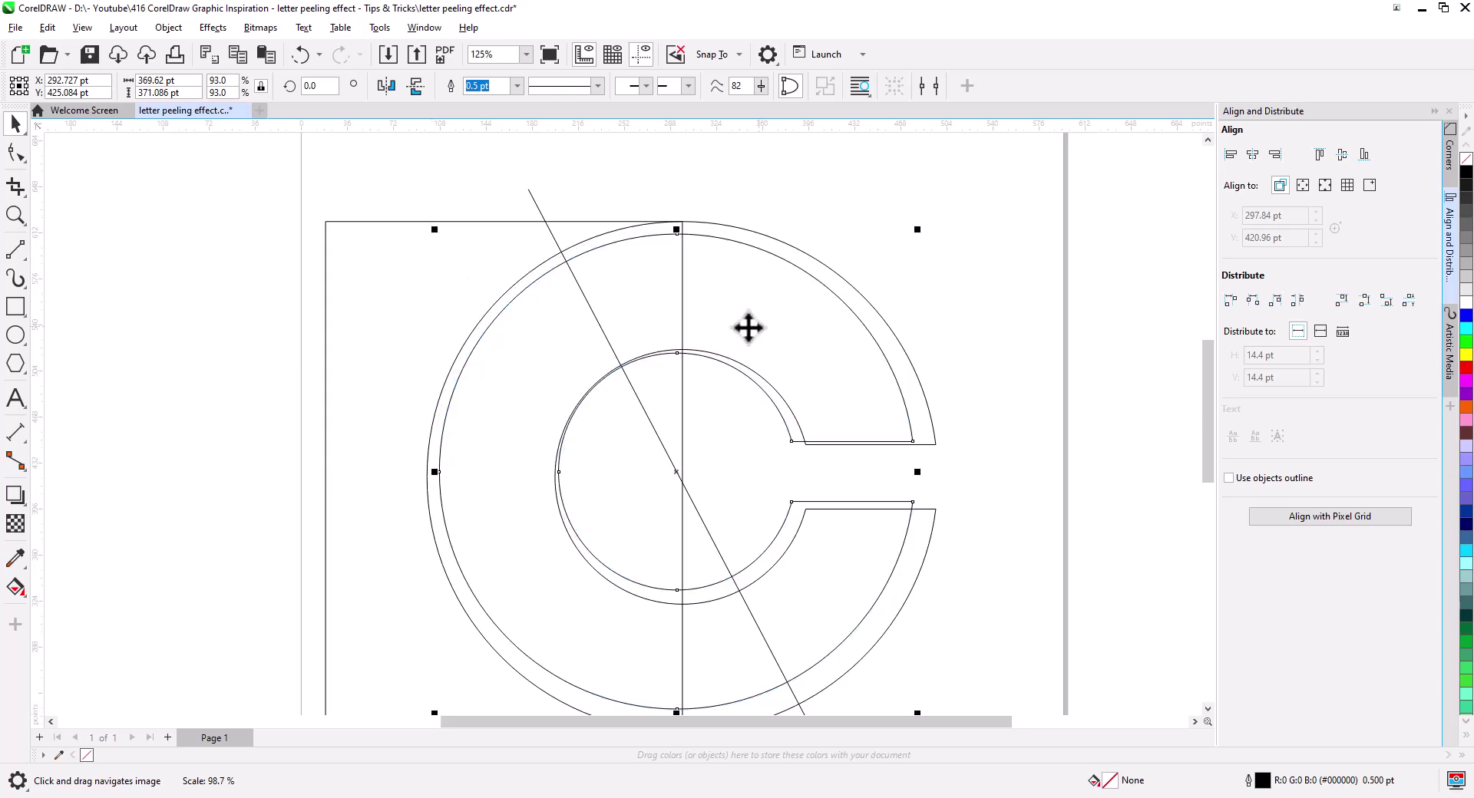
pyautogui.rightClick(1466, 343)
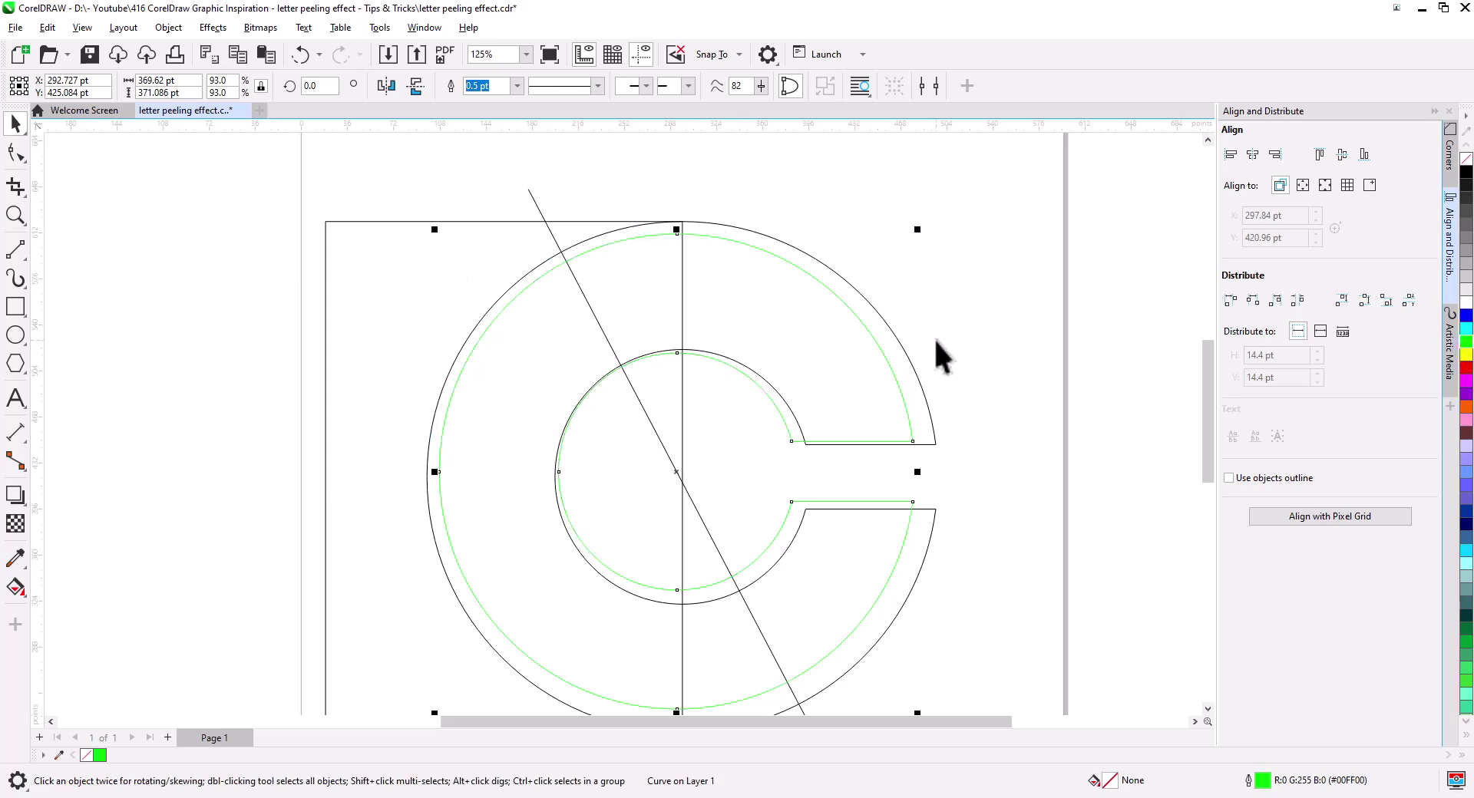
pyautogui.moveTo(434, 229); pyautogui.dragTo(429, 223)
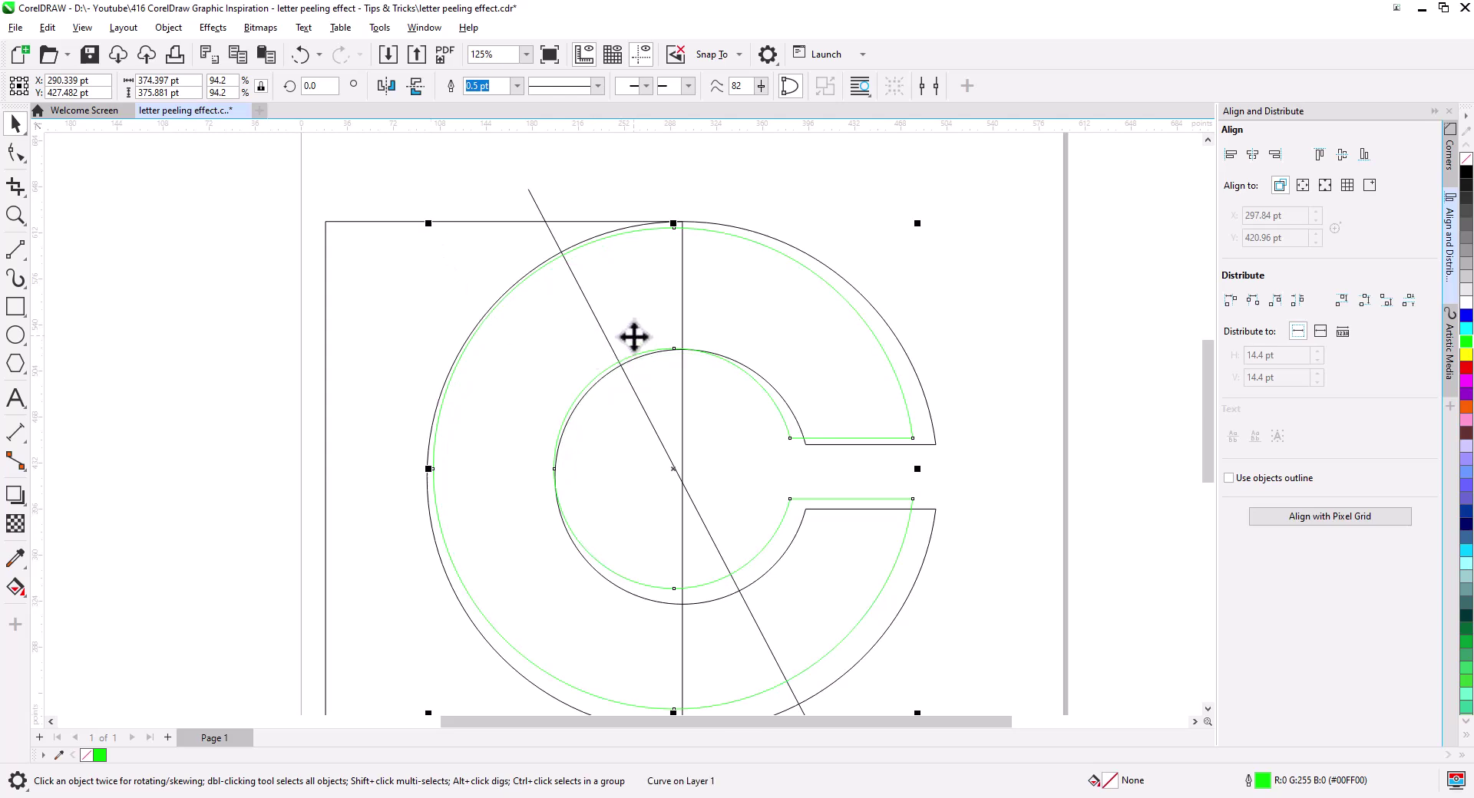
pyautogui.click(948, 301)
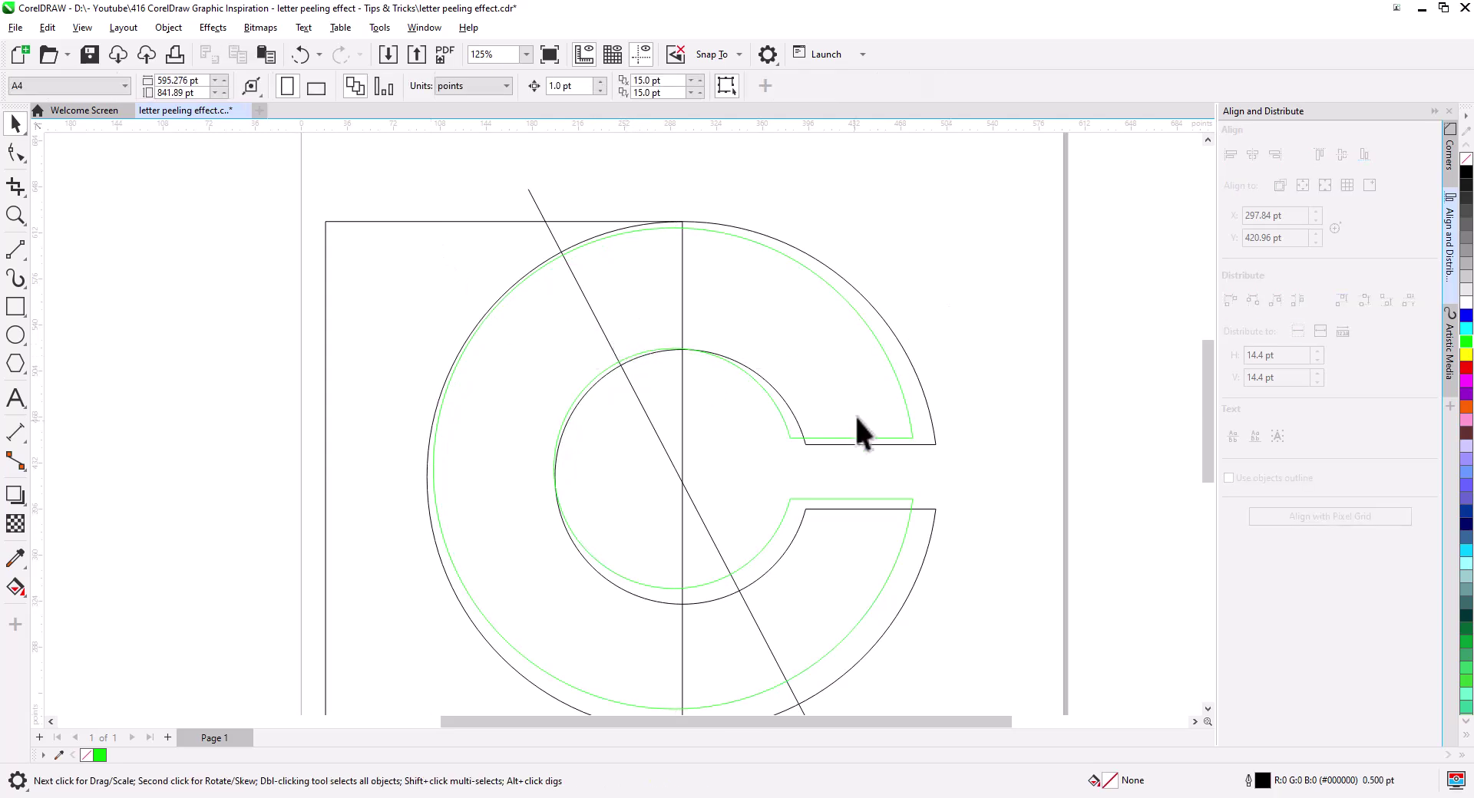
pyautogui.moveTo(765, 444); pyautogui.dragTo(753, 389)
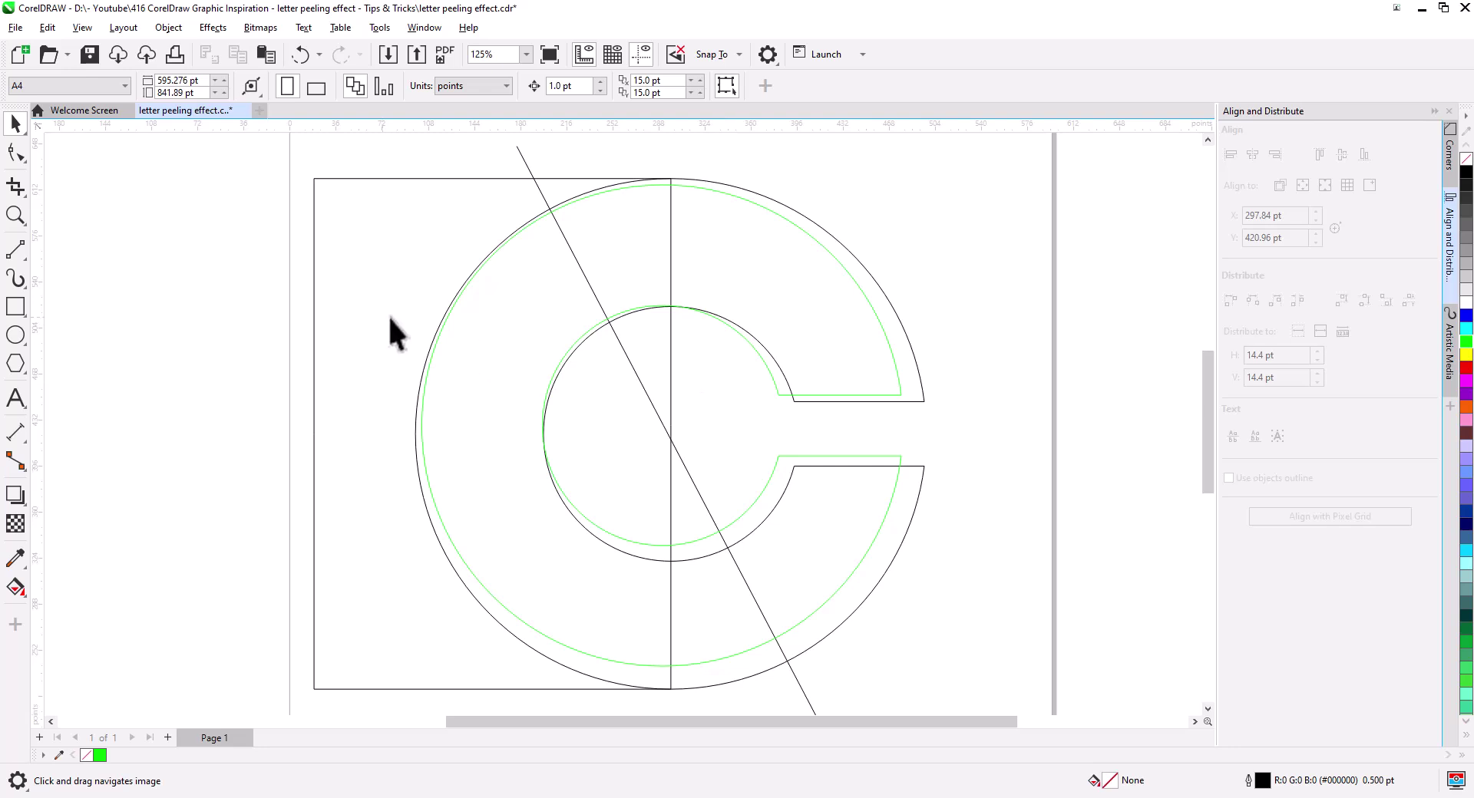
# Step: Draw a short straight line from the outer arc up to the C's top edge
pyautogui.scroll(2, 497, 209)
pyautogui.scroll(1, 530, 224)
pyautogui.moveTo(529, 224); pyautogui.dragTo(566, 407)
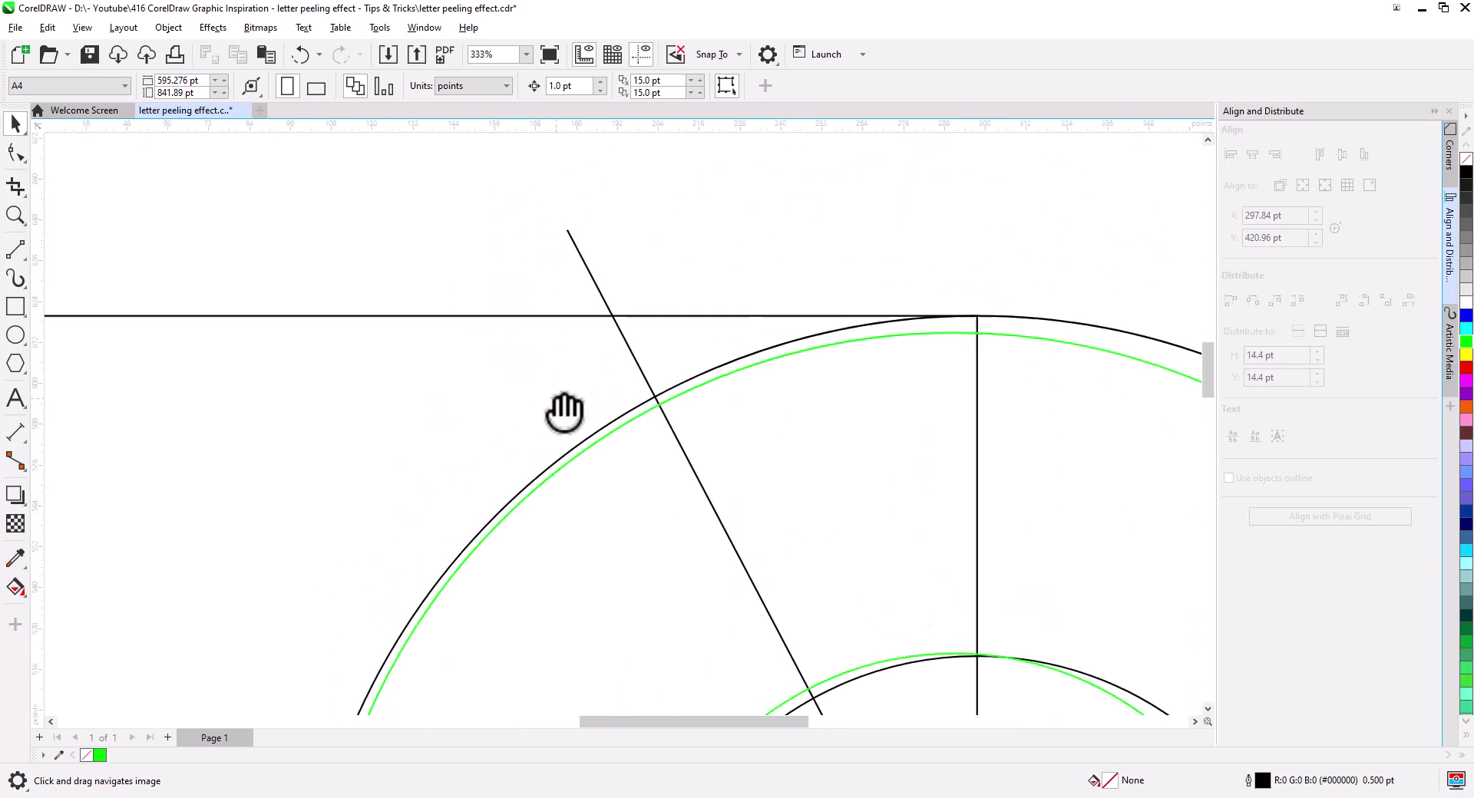
pyautogui.click(16, 250)
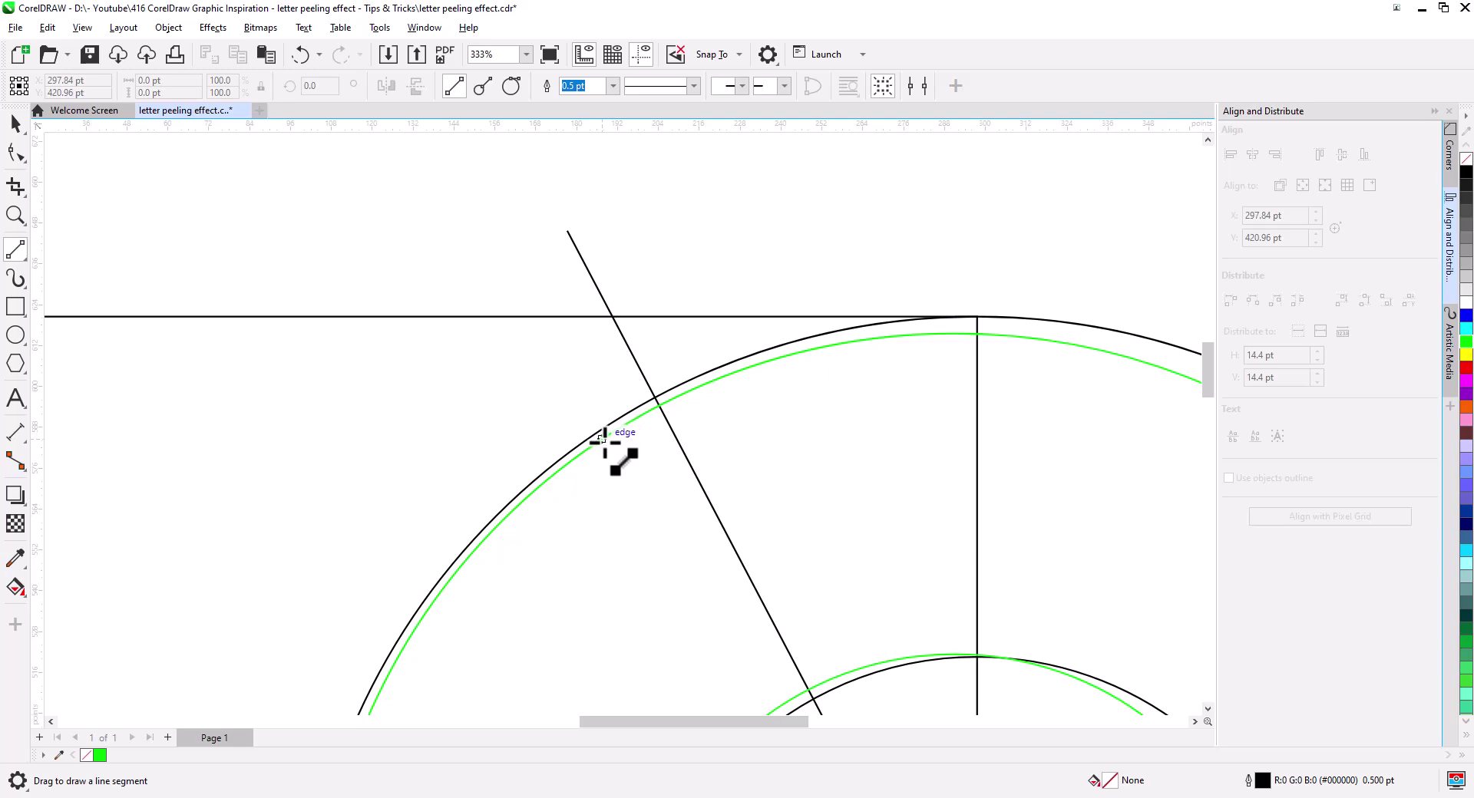
pyautogui.moveTo(604, 441); pyautogui.dragTo(539, 316)
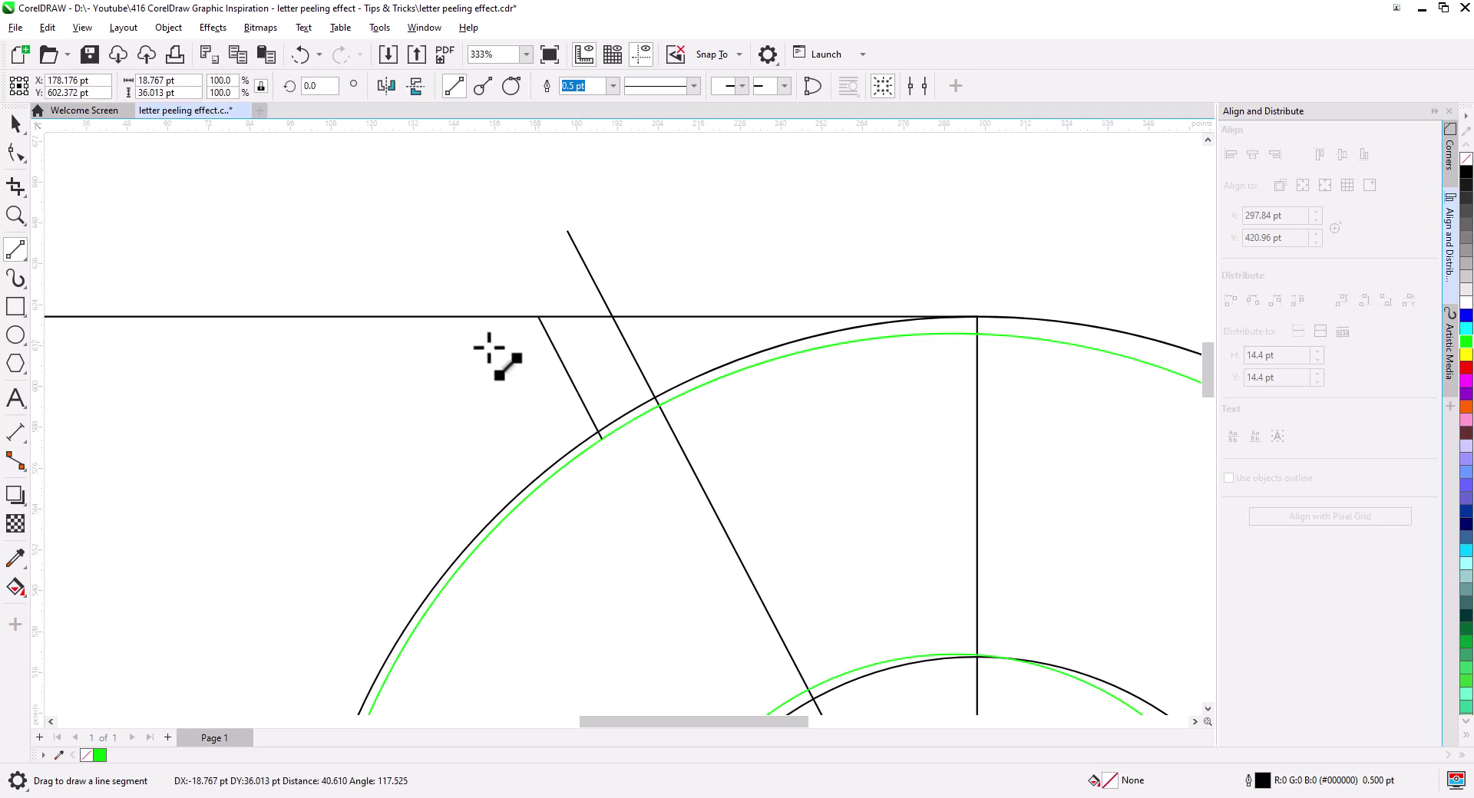
# Step: Convert the short line to a curve and bend it into a curl at the top peel corner
pyautogui.click(14, 153)
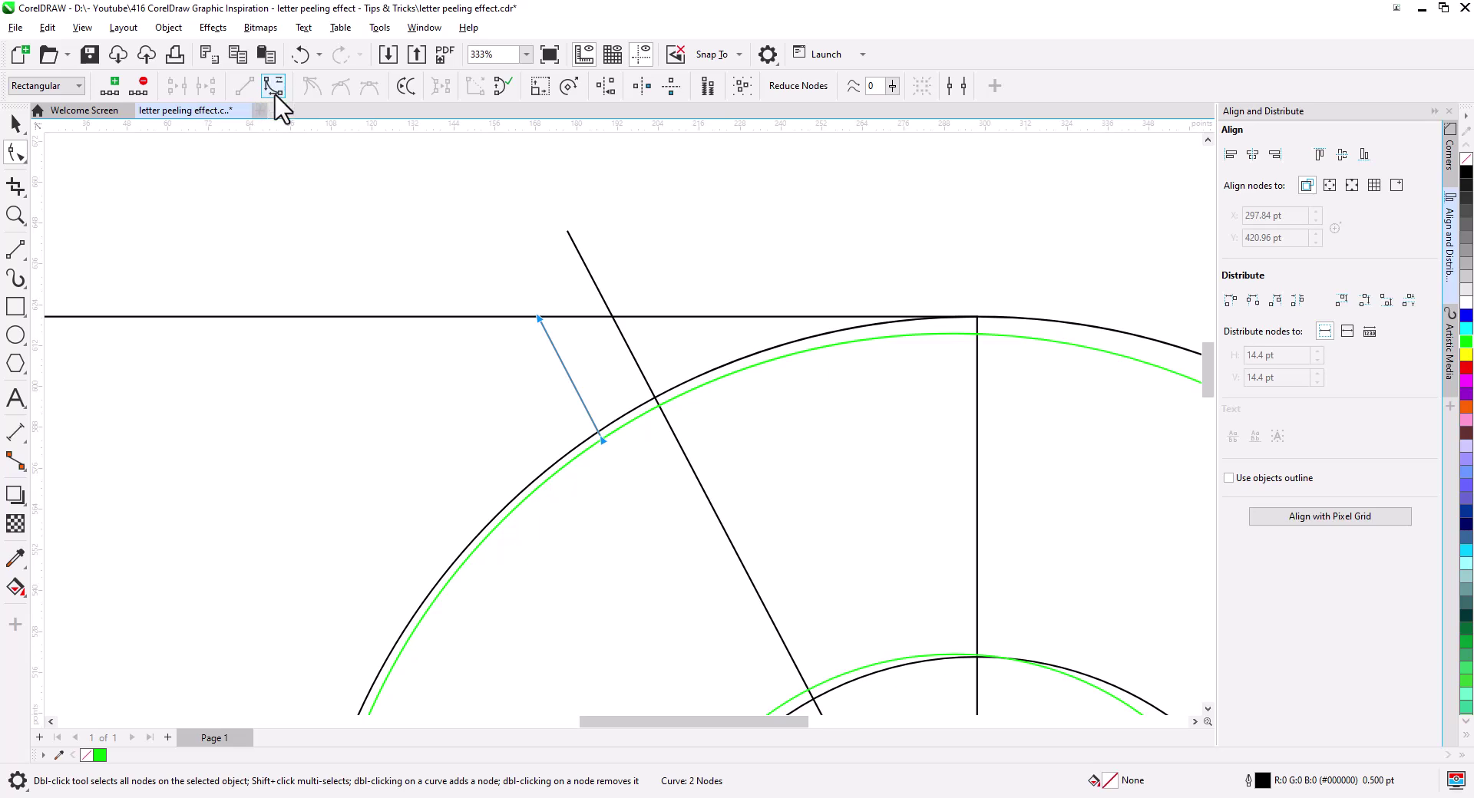
pyautogui.click(275, 90)
pyautogui.moveTo(568, 378); pyautogui.dragTo(596, 351)
pyautogui.moveTo(566, 346); pyautogui.dragTo(492, 281)
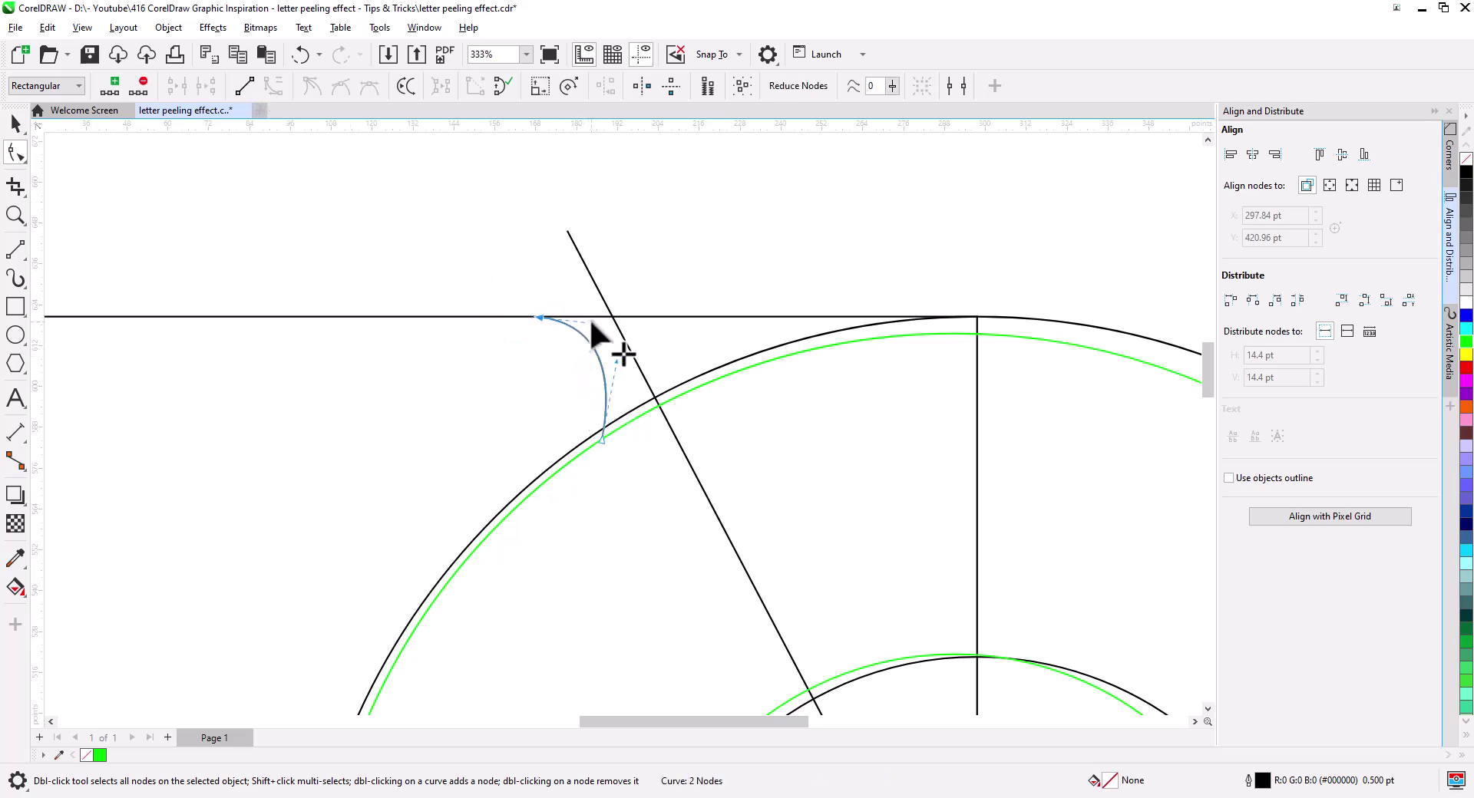
pyautogui.moveTo(590, 322); pyautogui.dragTo(656, 397)
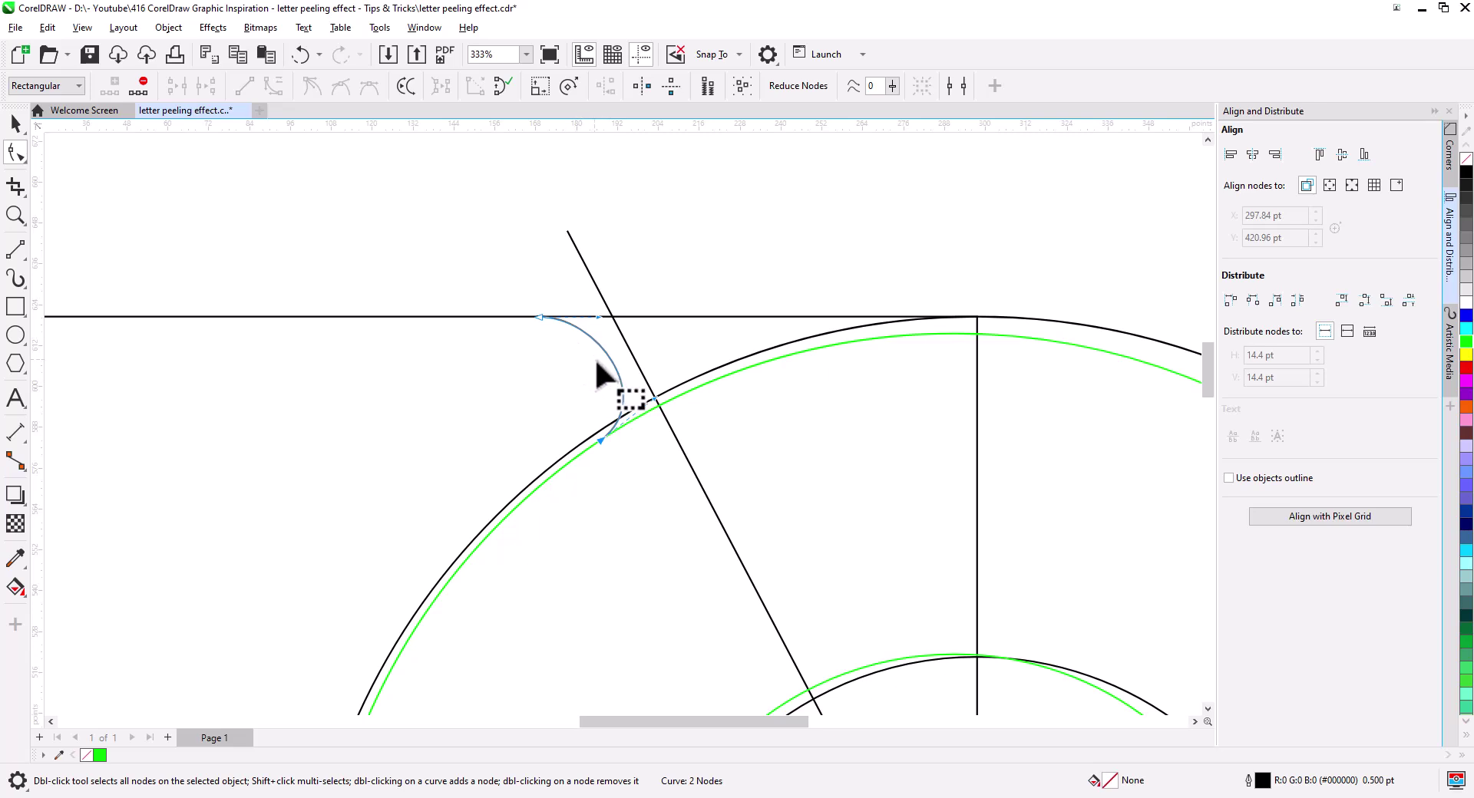
# Step: Pan and zoom the view down to the C's lower peel corner
pyautogui.moveTo(617, 473); pyautogui.dragTo(645, 388)
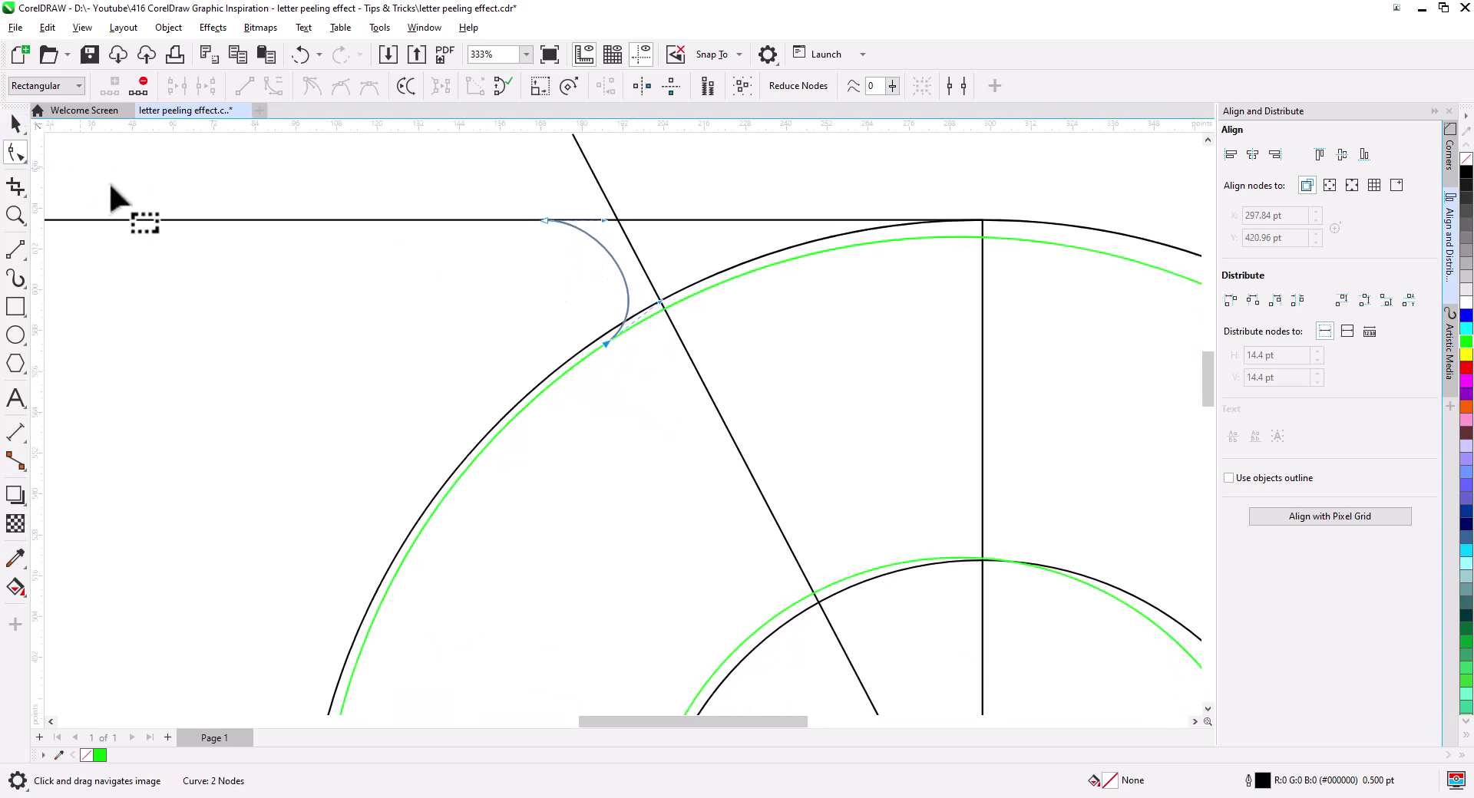
pyautogui.scroll(-2, 488, 417)
pyautogui.moveTo(536, 493); pyautogui.dragTo(565, 267)
pyautogui.moveTo(576, 481); pyautogui.dragTo(549, 269)
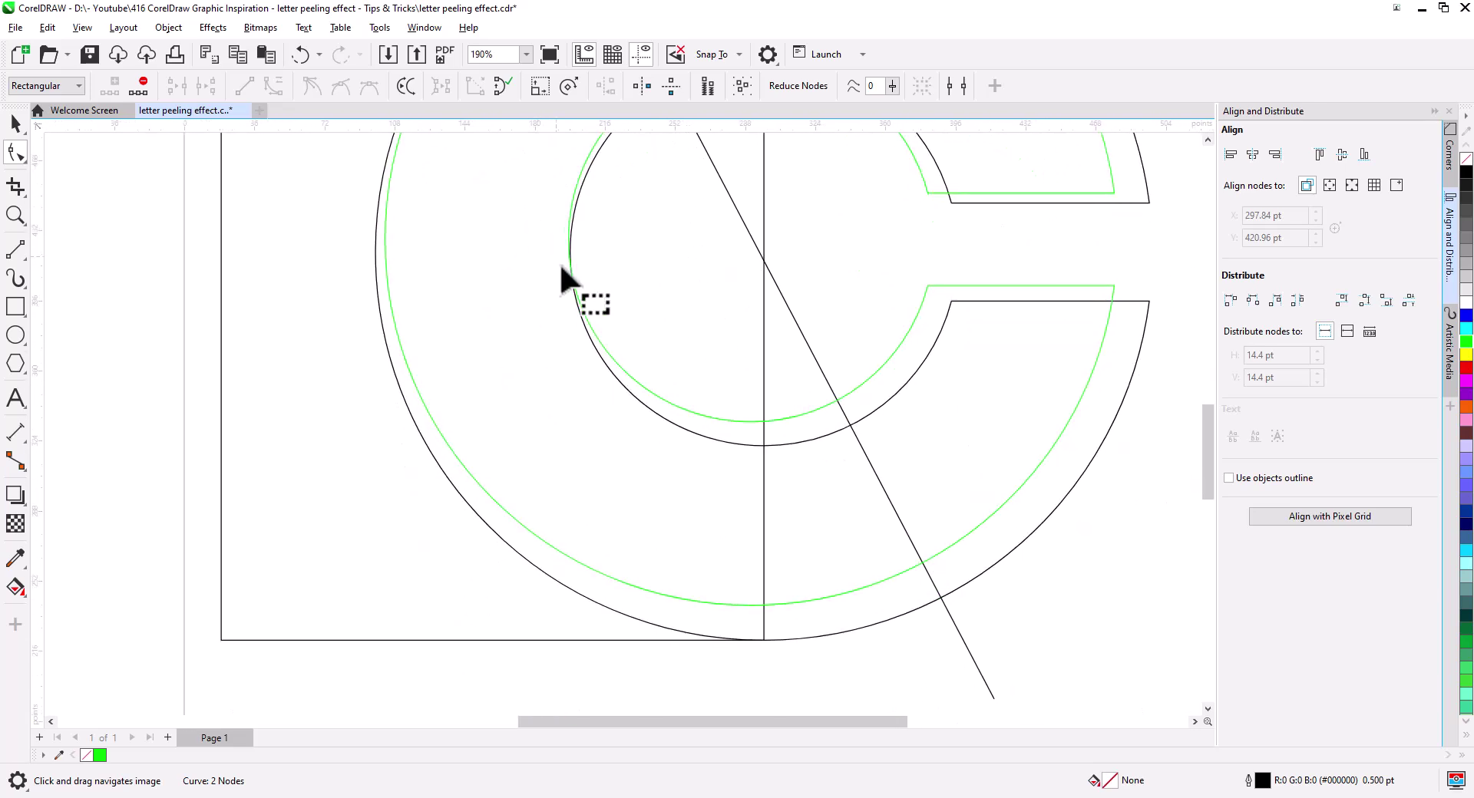
pyautogui.moveTo(683, 439); pyautogui.dragTo(553, 333)
pyautogui.scroll(2, 743, 494)
pyautogui.scroll(1, 758, 512)
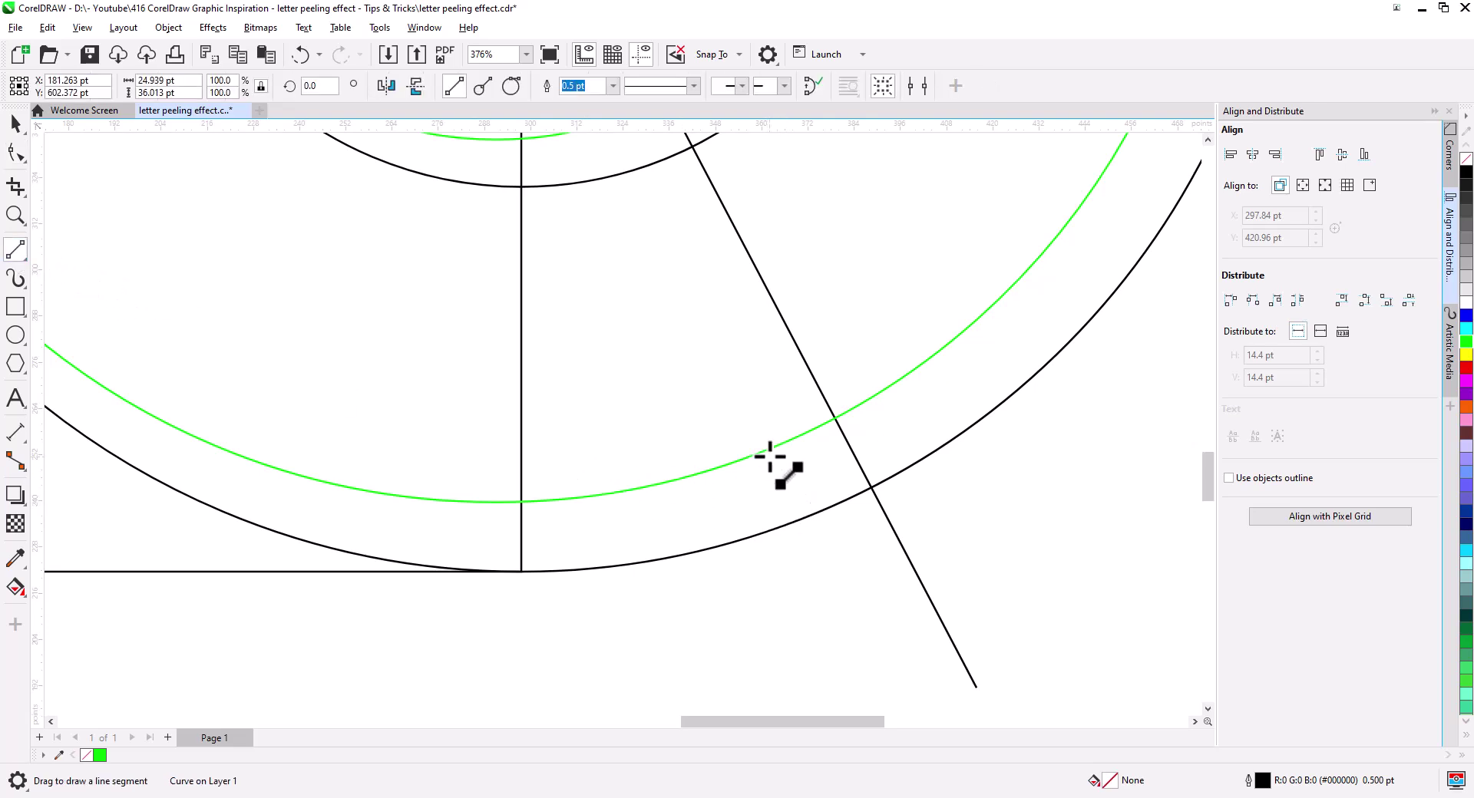
# Step: Draw a short line between the green and black arcs and bend it into a matching curl
pyautogui.moveTo(770, 451); pyautogui.dragTo(810, 512)
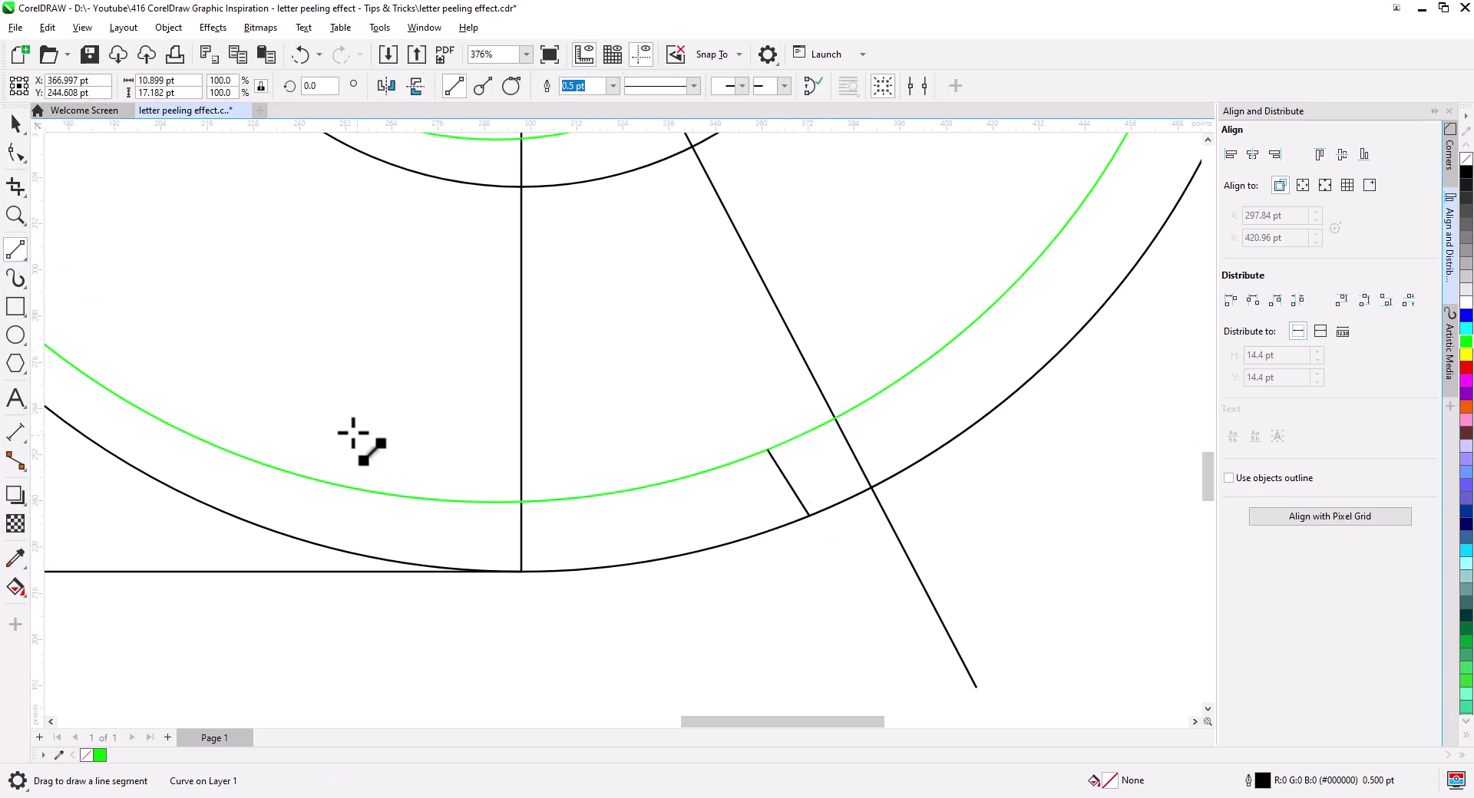
pyautogui.click(18, 153)
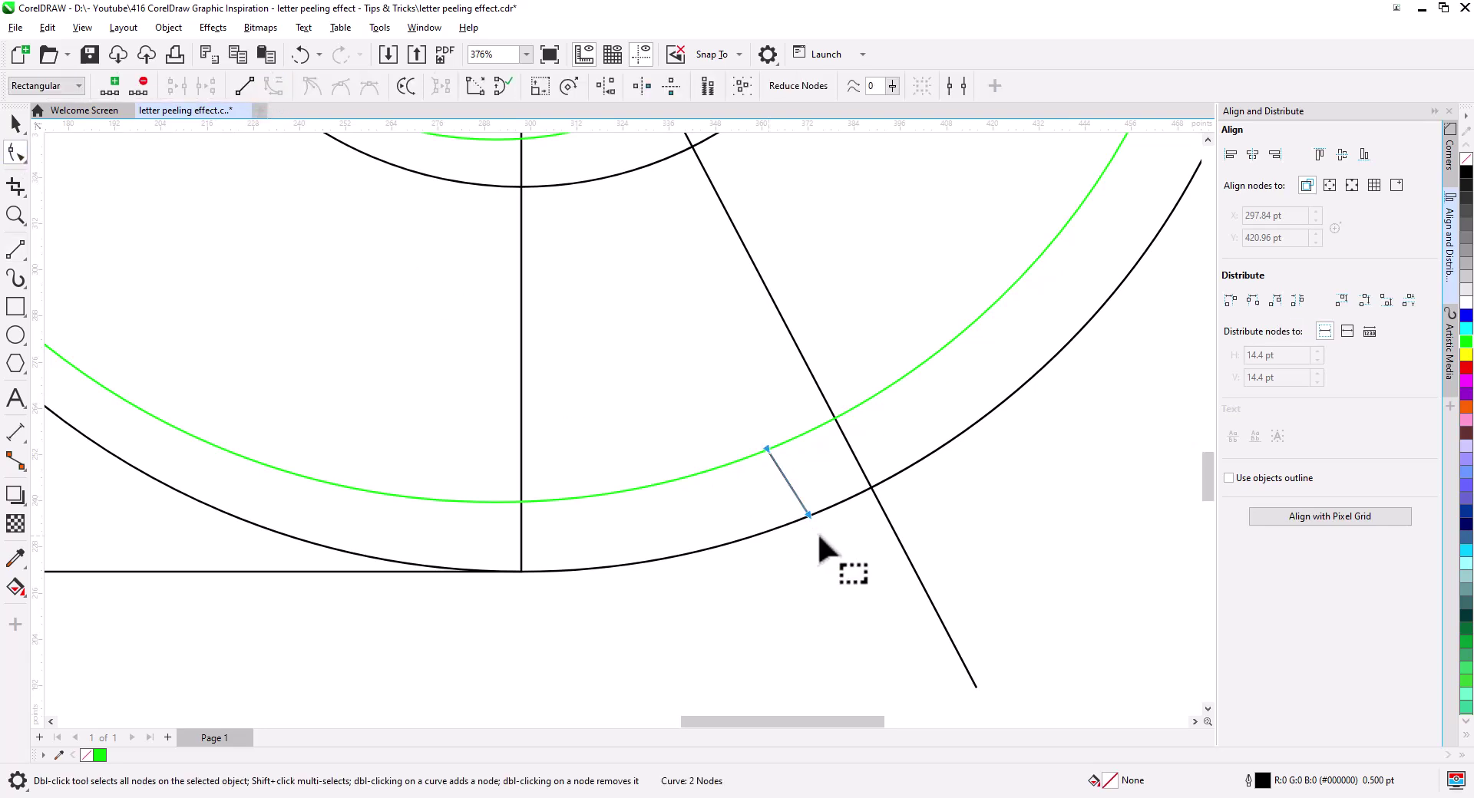
pyautogui.moveTo(790, 481); pyautogui.dragTo(856, 496)
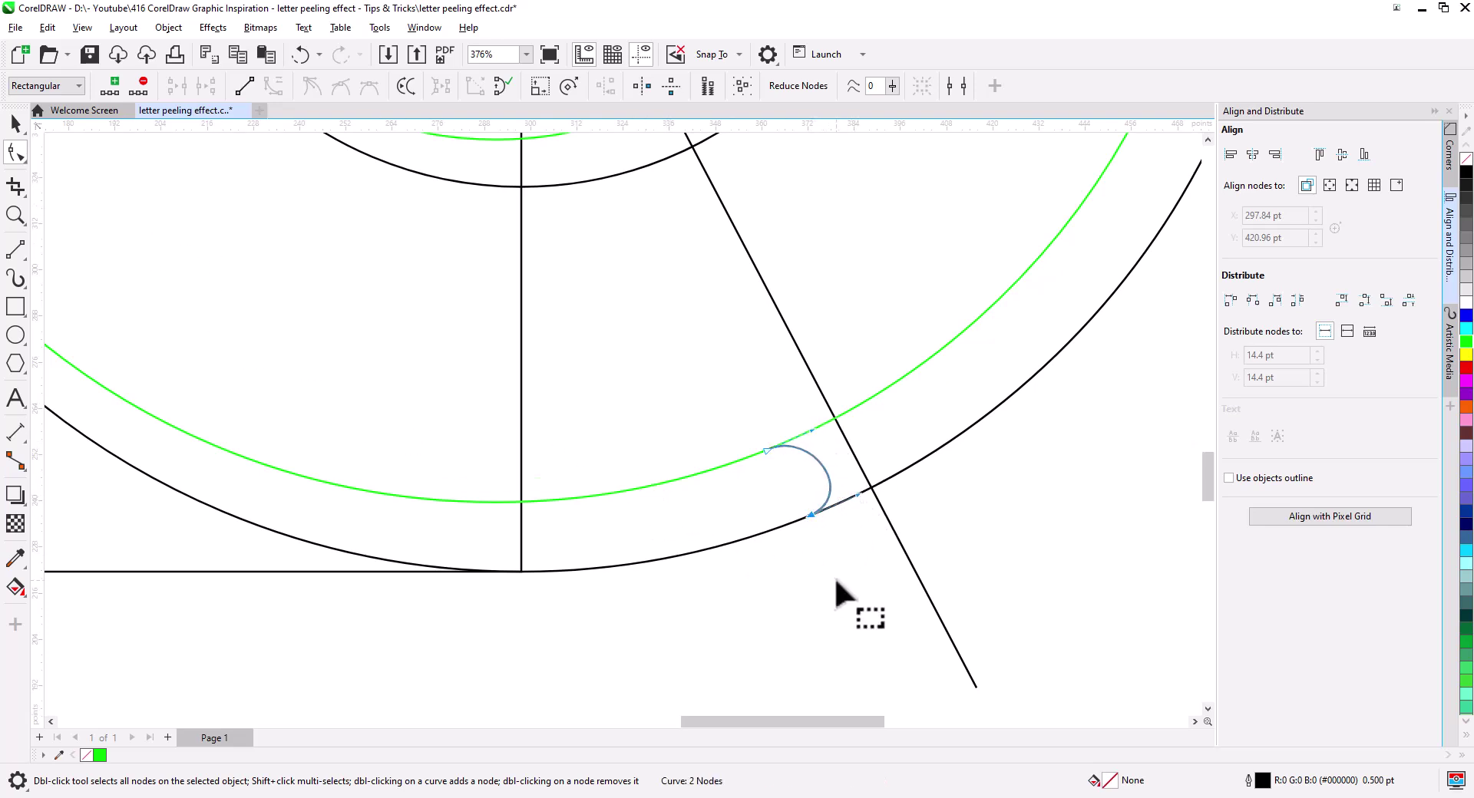
# Step: Drag the diagonal line's lower and upper ends onto the two curls
pyautogui.click(925, 591)
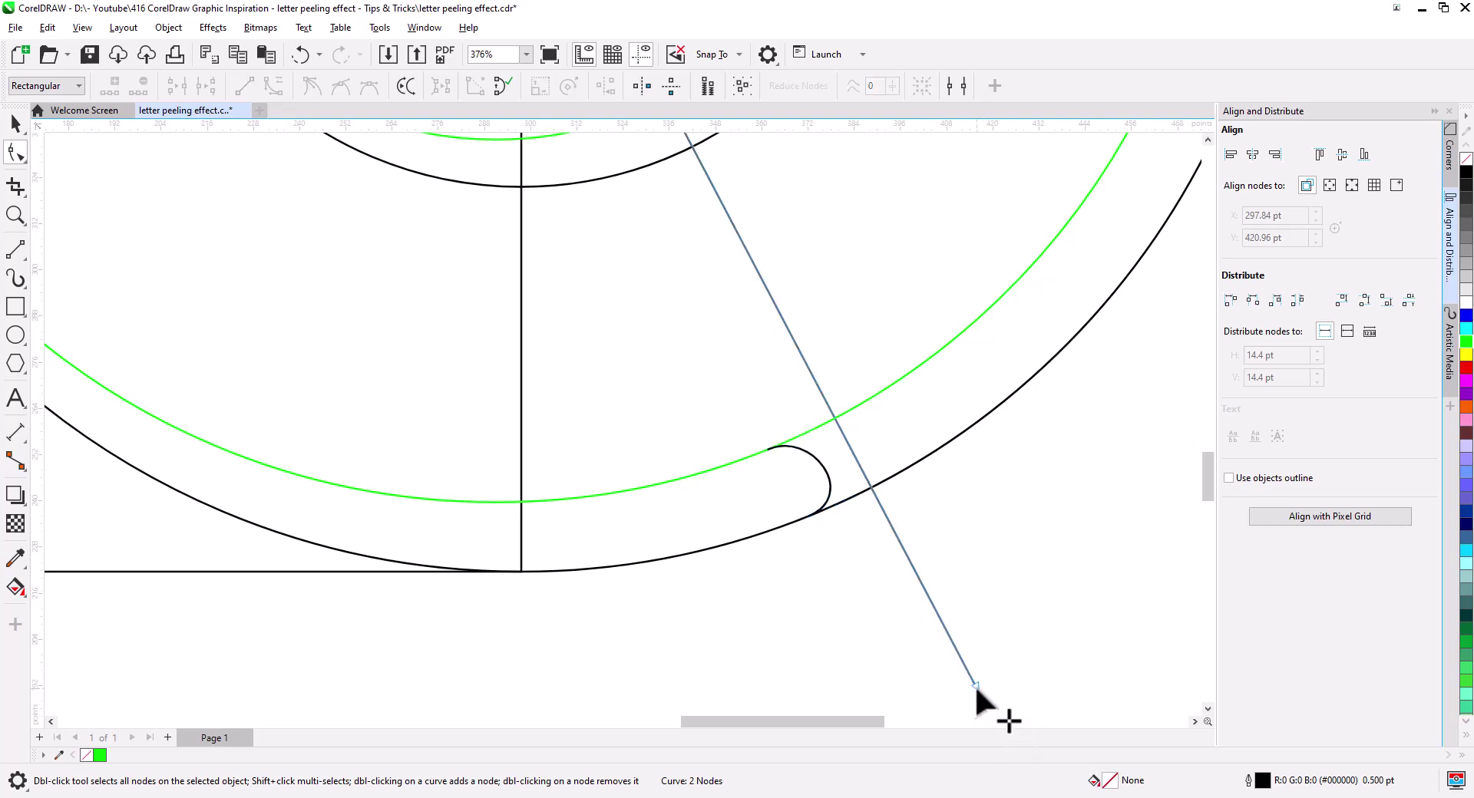
pyautogui.moveTo(975, 686); pyautogui.dragTo(827, 473)
pyautogui.moveTo(677, 370); pyautogui.dragTo(833, 653)
pyautogui.moveTo(708, 299); pyautogui.dragTo(790, 612)
pyautogui.moveTo(675, 307); pyautogui.dragTo(792, 611)
pyautogui.moveTo(660, 376); pyautogui.dragTo(773, 669)
pyautogui.moveTo(638, 376); pyautogui.dragTo(671, 485)
pyautogui.moveTo(564, 282); pyautogui.dragTo(613, 425)
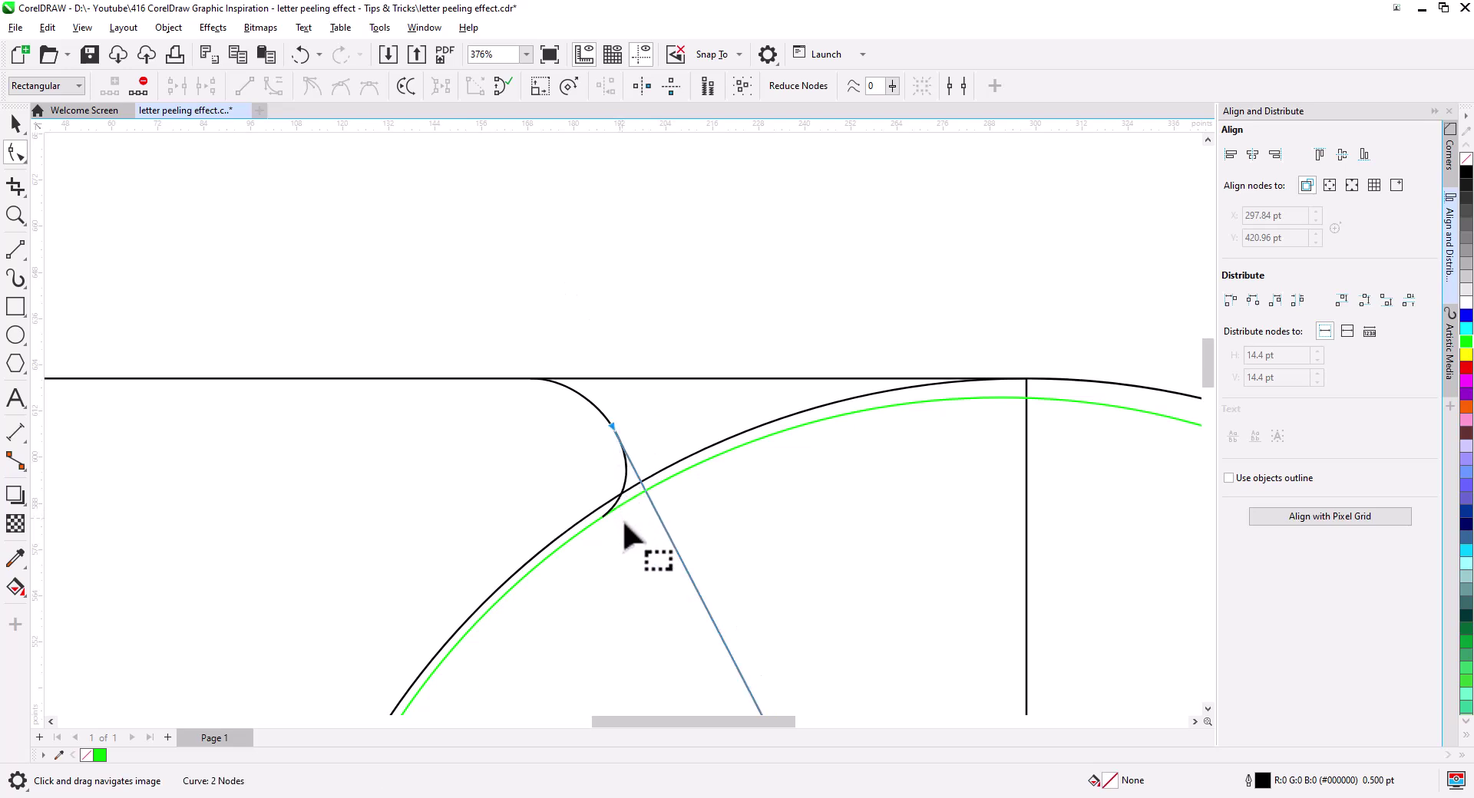
pyautogui.scroll(-4, 597, 493)
pyautogui.moveTo(580, 576); pyautogui.dragTo(554, 267)
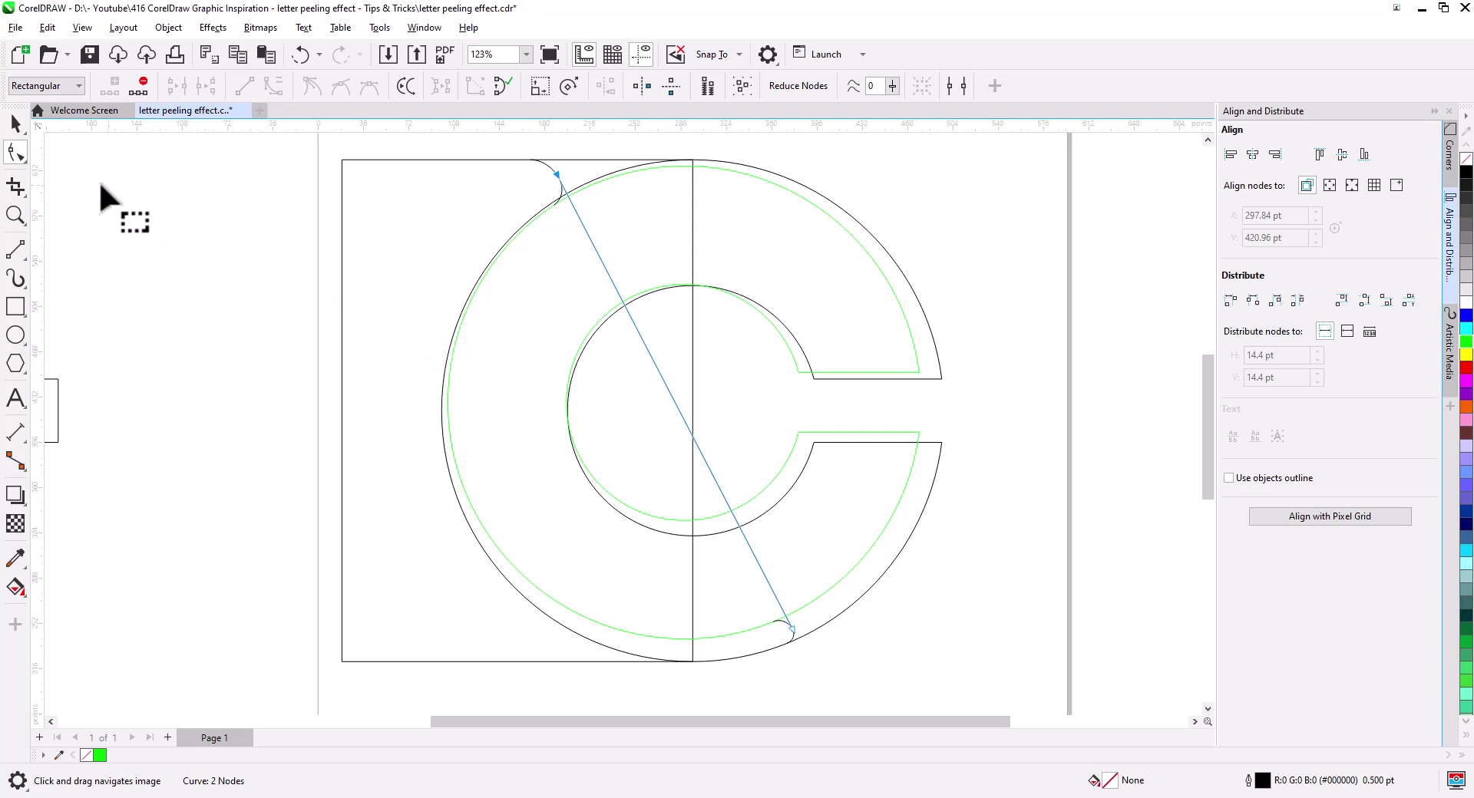
# Step: Enlarge the diagonal curve past the C, shape it with the C outline, and break the result apart
pyautogui.click(14, 122)
pyautogui.click(396, 307)
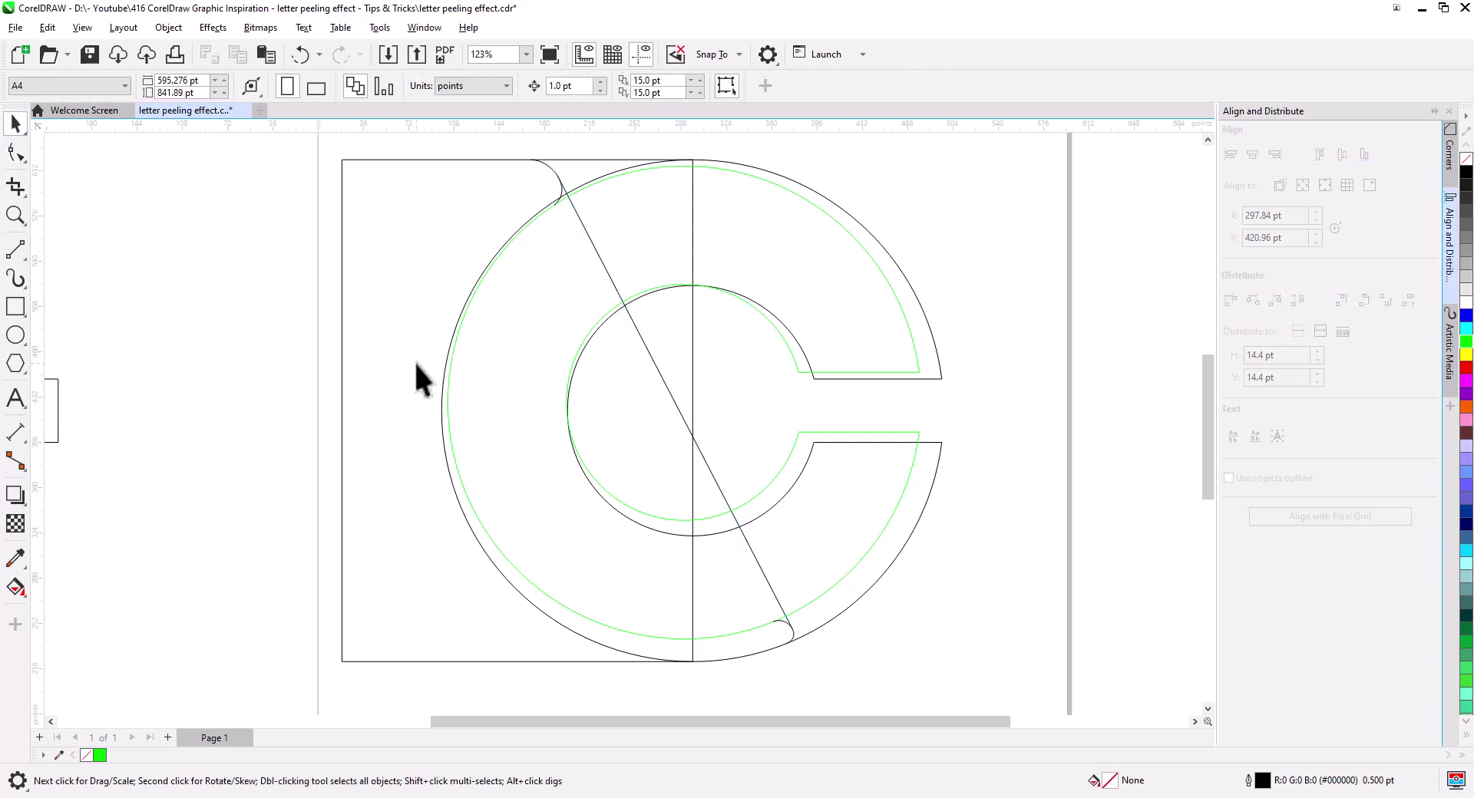
pyautogui.click(707, 465)
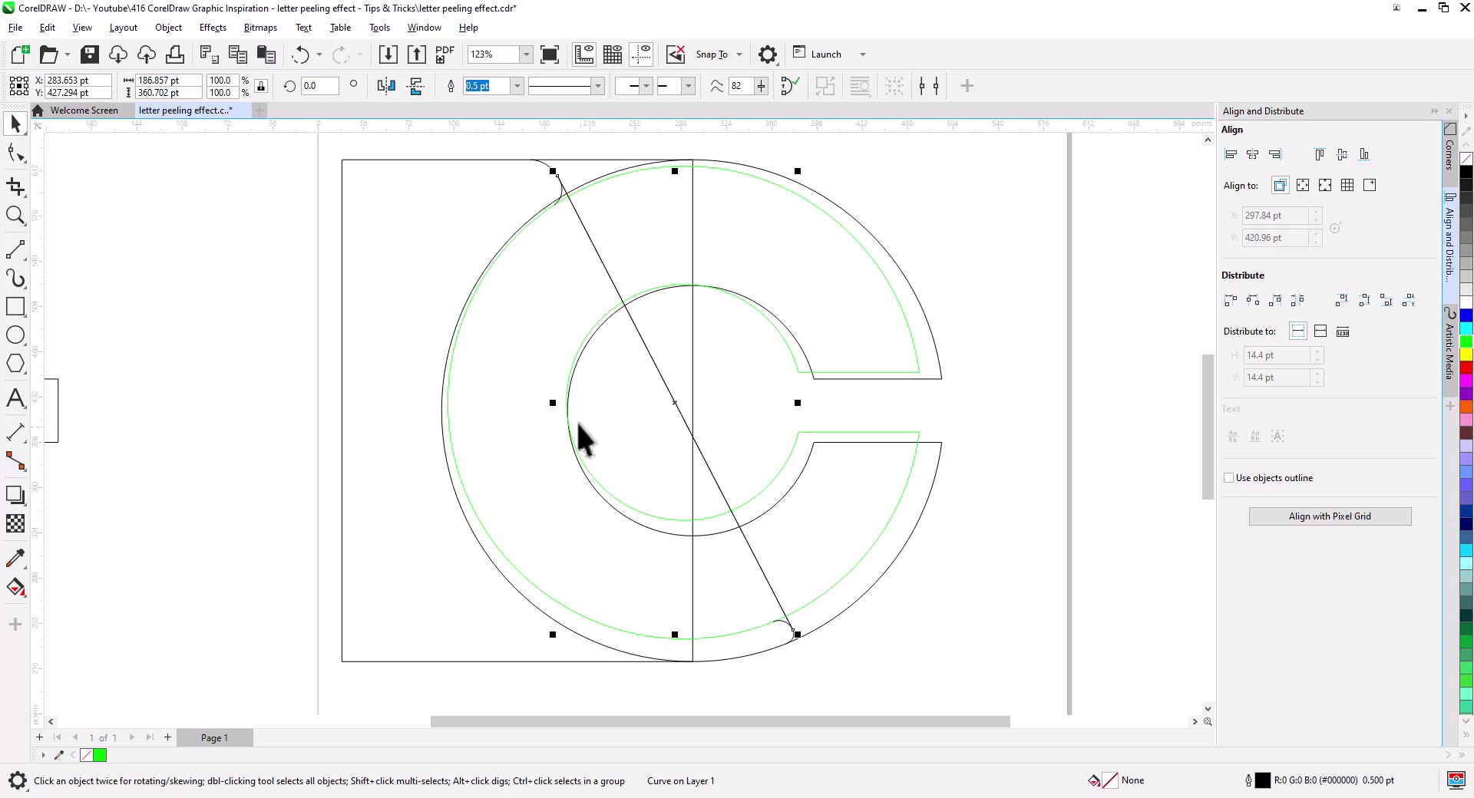
pyautogui.moveTo(798, 636); pyautogui.dragTo(819, 676)
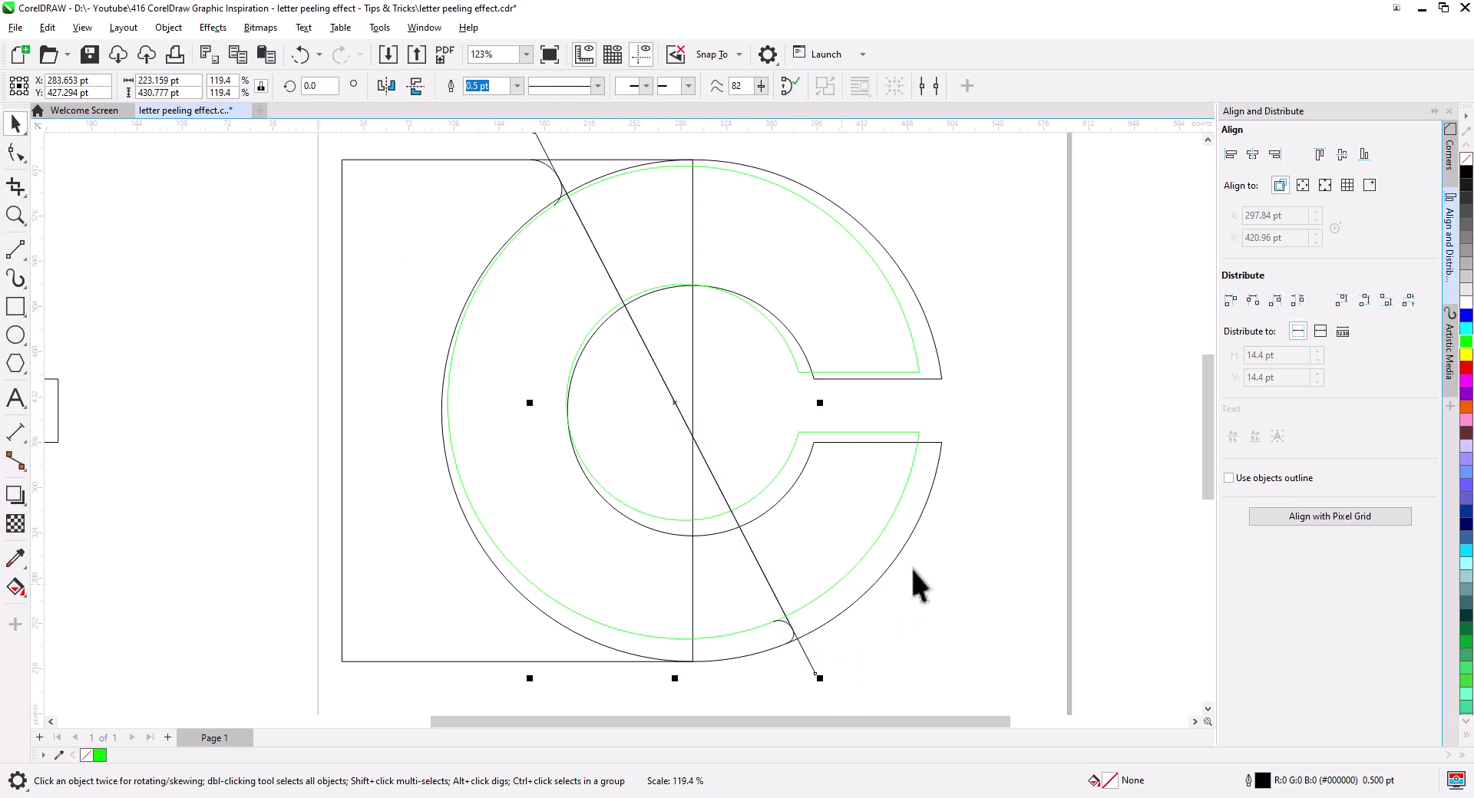
pyautogui.keyDown('shift'); pyautogui.click(920, 515); pyautogui.keyUp('shift')
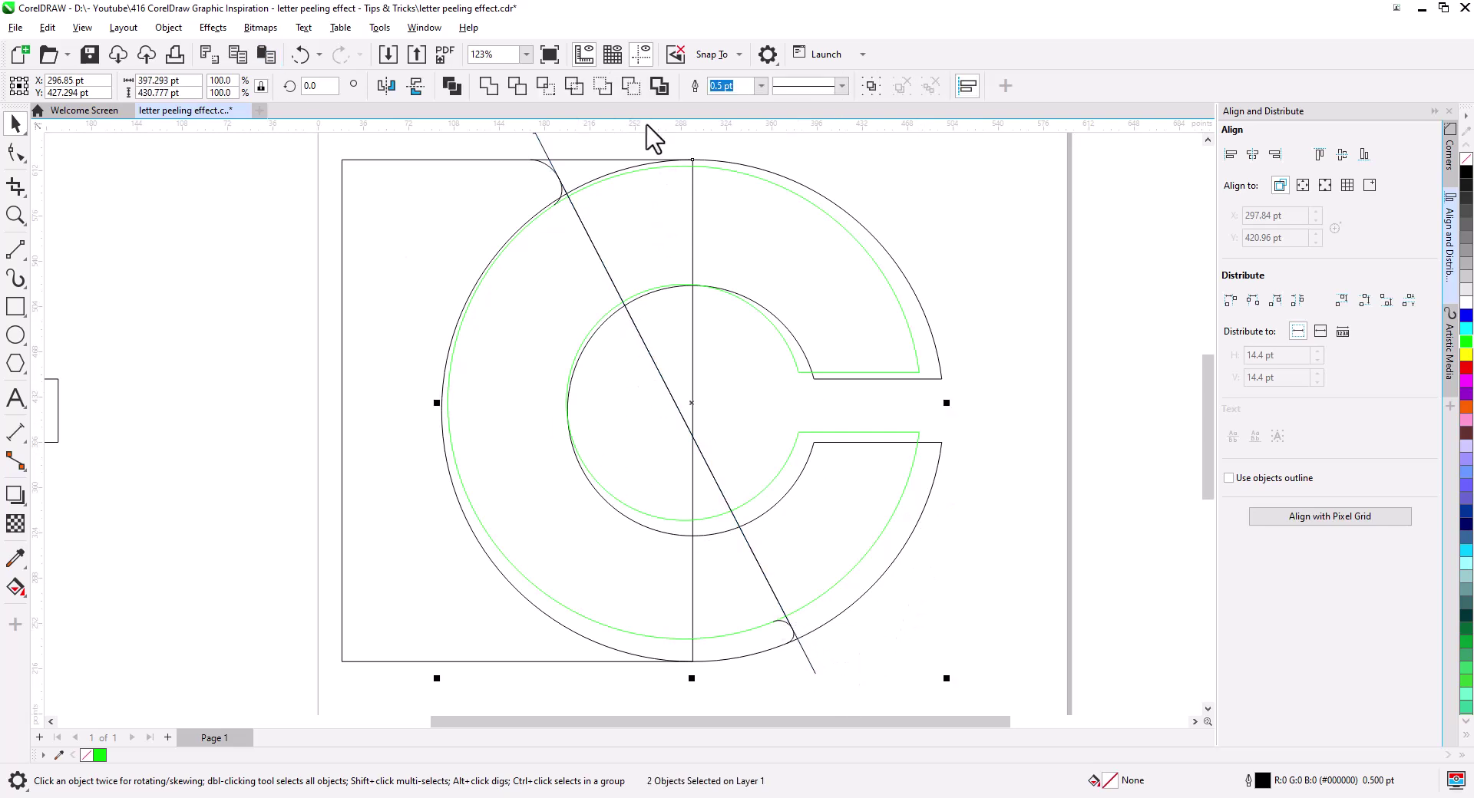
pyautogui.rightClick(929, 446)
pyautogui.click(1011, 264)
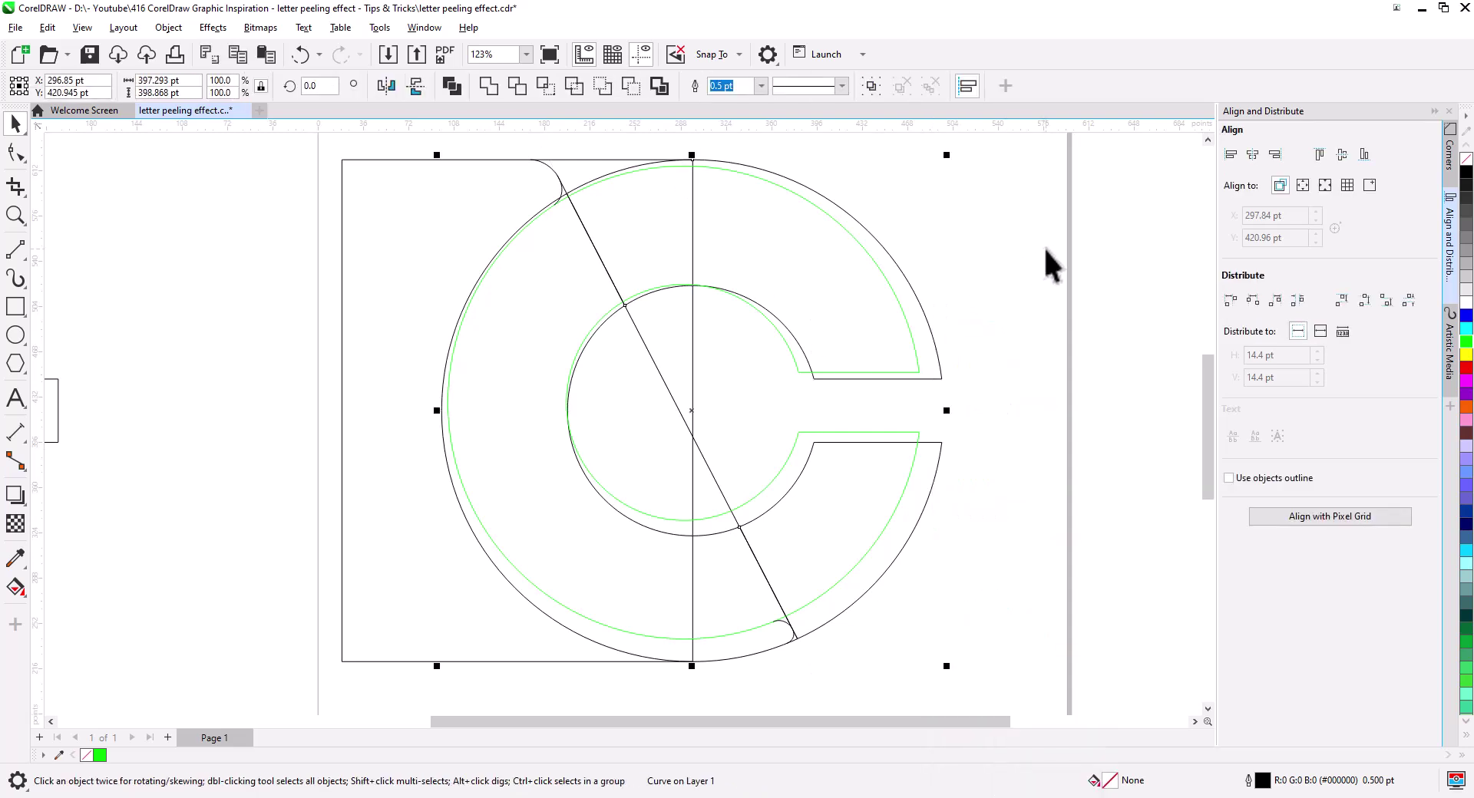
pyautogui.click(1043, 246)
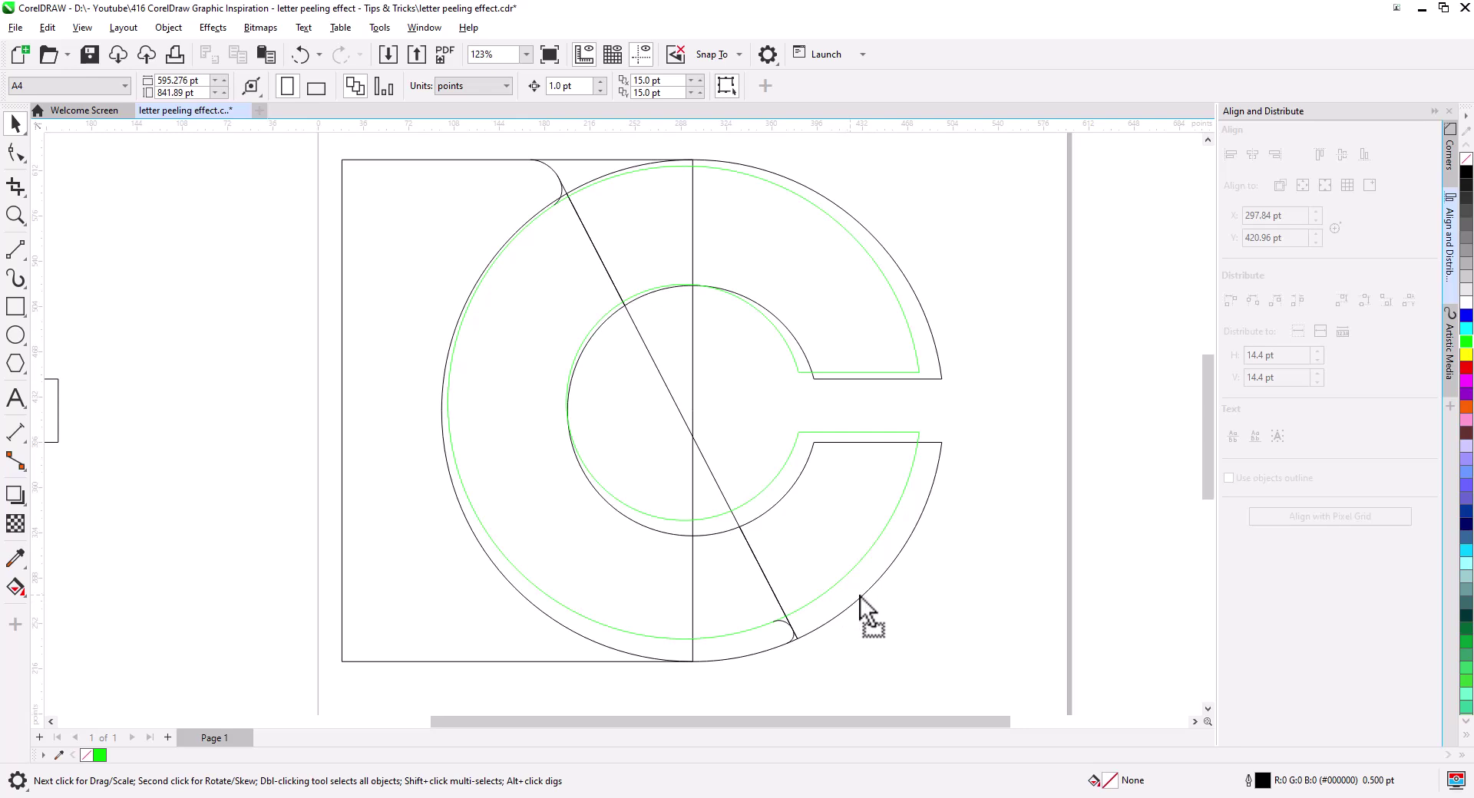
# Step: Test-move the lower-right and upper-right C pieces to confirm they're separate, undoing each move
pyautogui.moveTo(860, 595); pyautogui.dragTo(945, 574)
pyautogui.hotkey('ctrl', 'z')
pyautogui.moveTo(931, 362); pyautogui.dragTo(988, 366)
pyautogui.hotkey('ctrl', 'z')
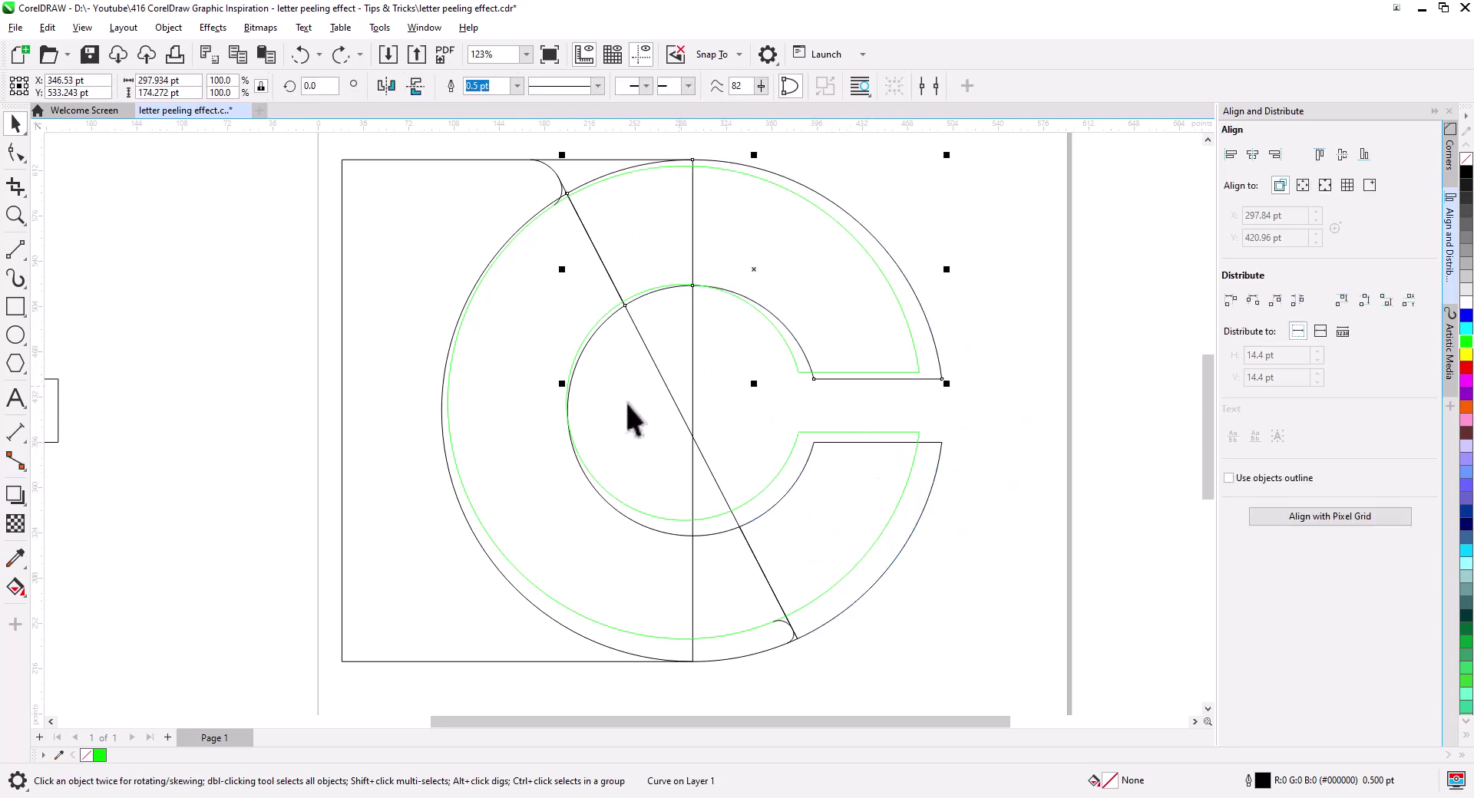
pyautogui.moveTo(777, 688); pyautogui.dragTo(814, 654)
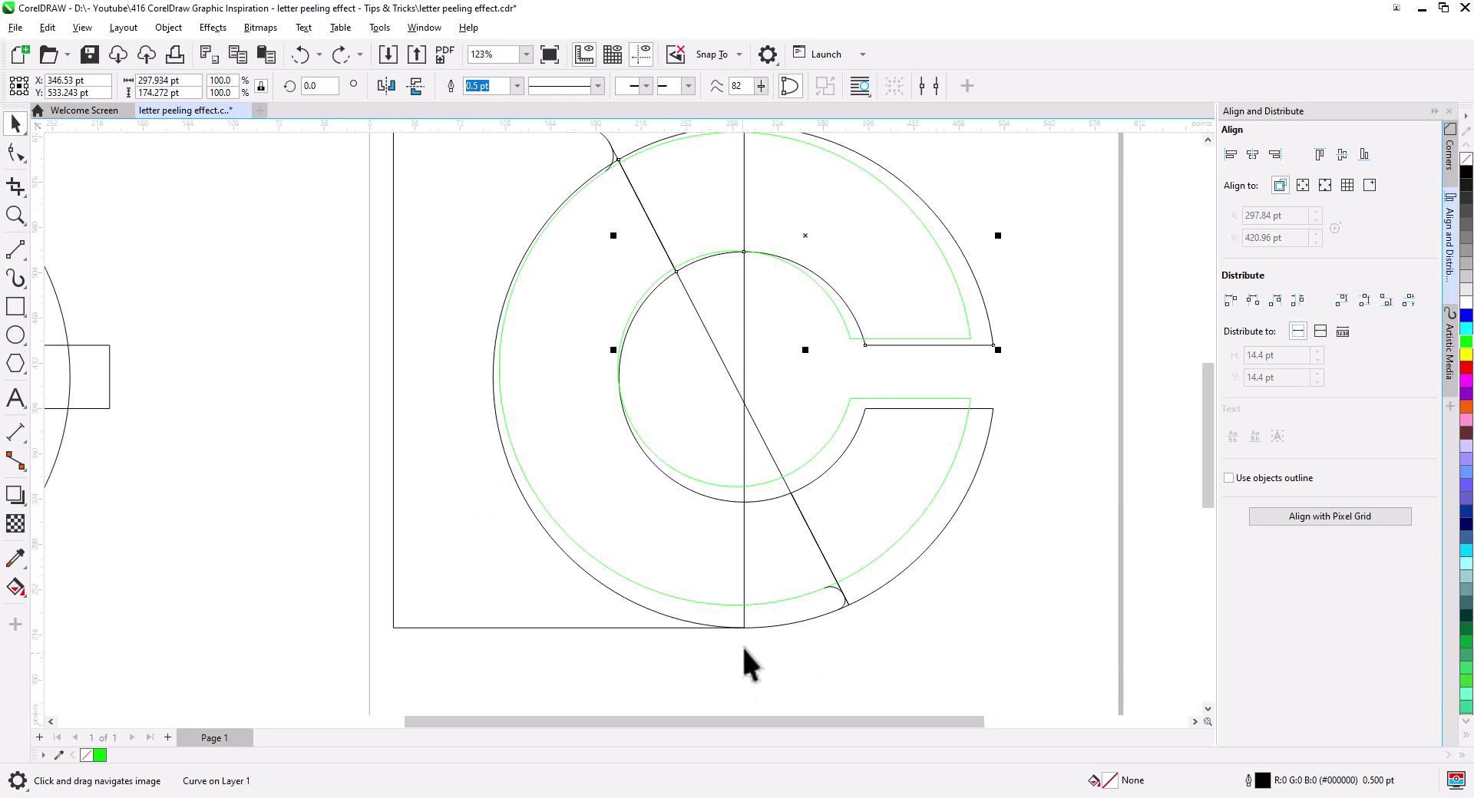
# Step: Add a node where the left piece meets the top curl and break the curve there
pyautogui.click(699, 625)
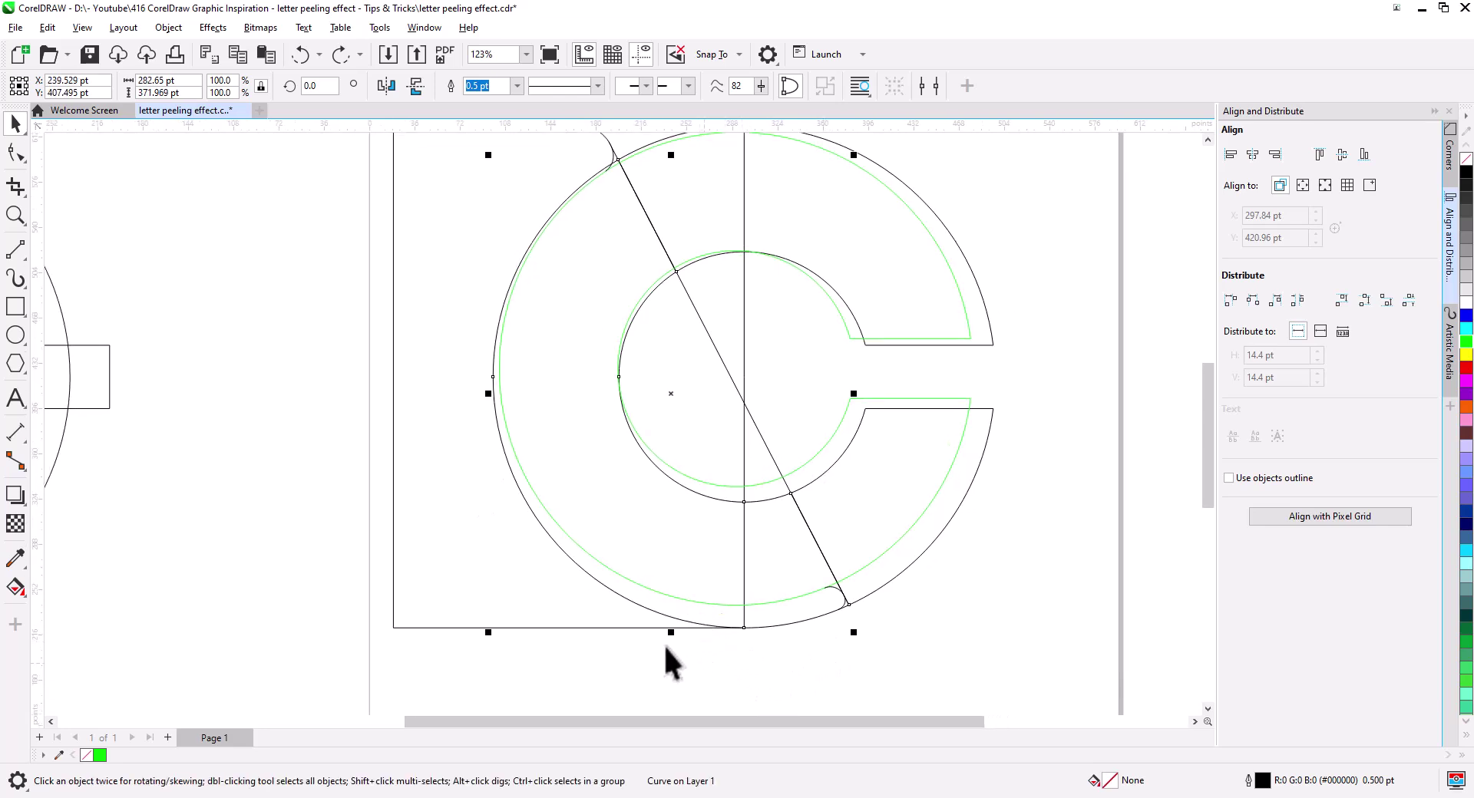
pyautogui.click(15, 152)
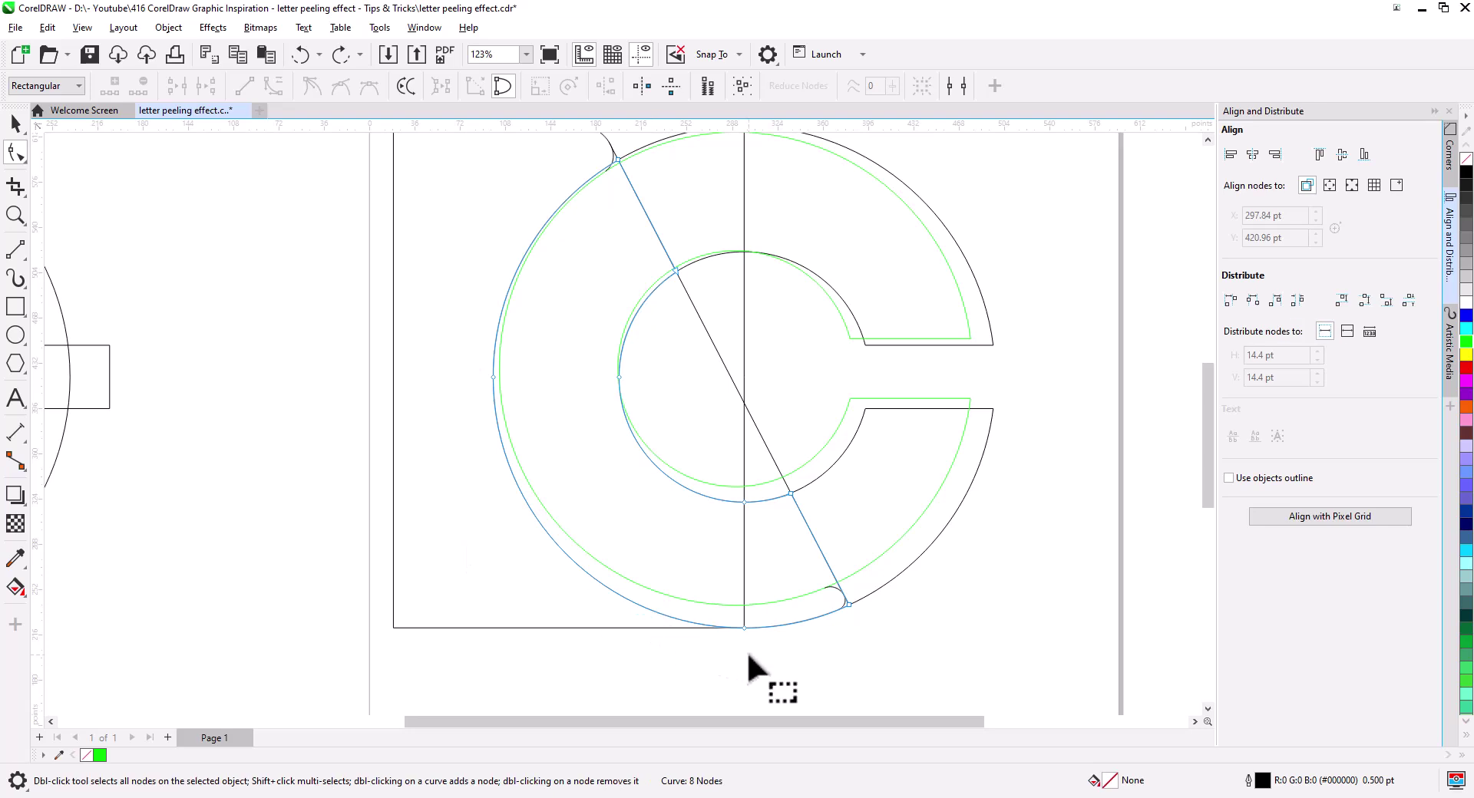
pyautogui.click(676, 616)
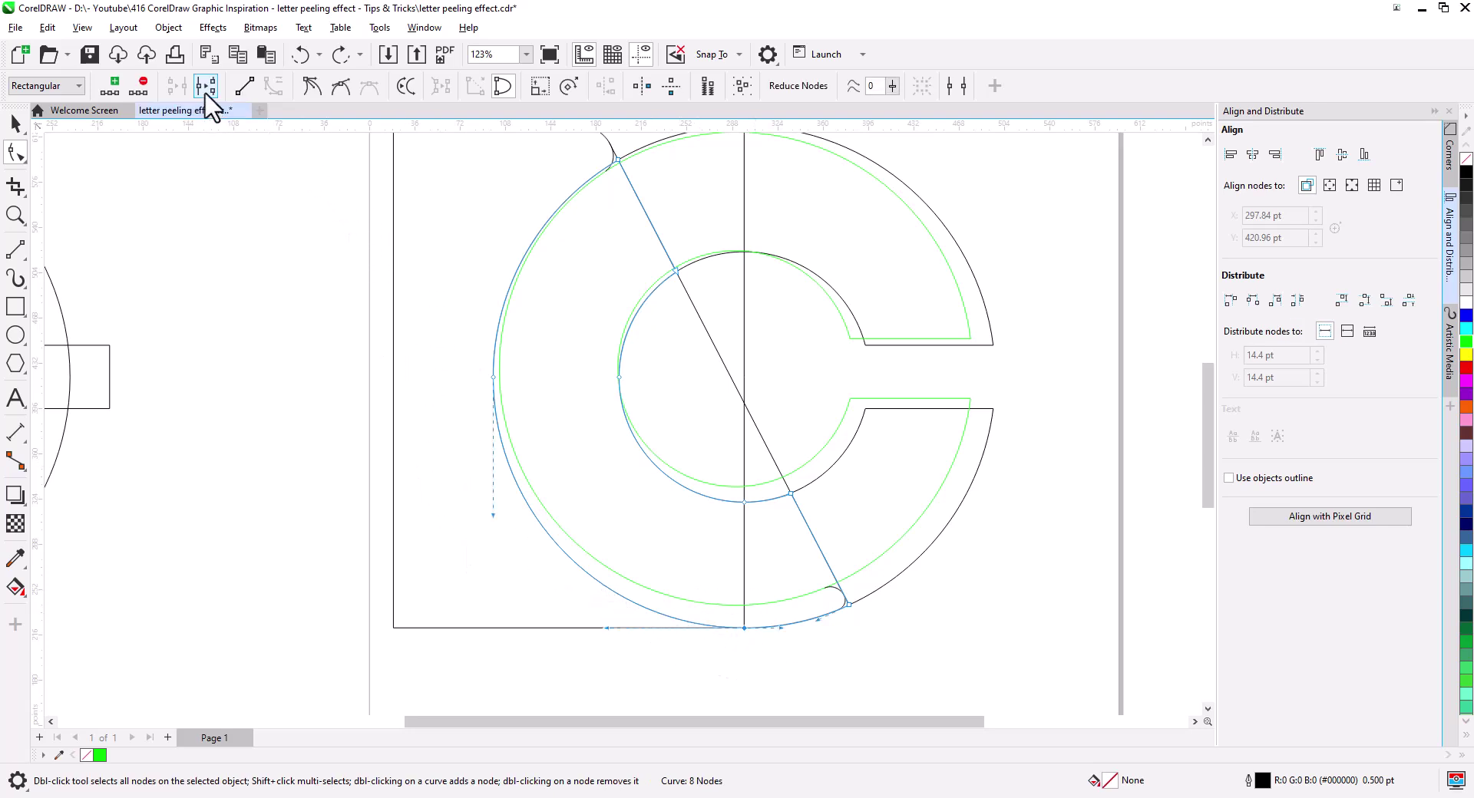
pyautogui.moveTo(619, 370); pyautogui.dragTo(602, 516)
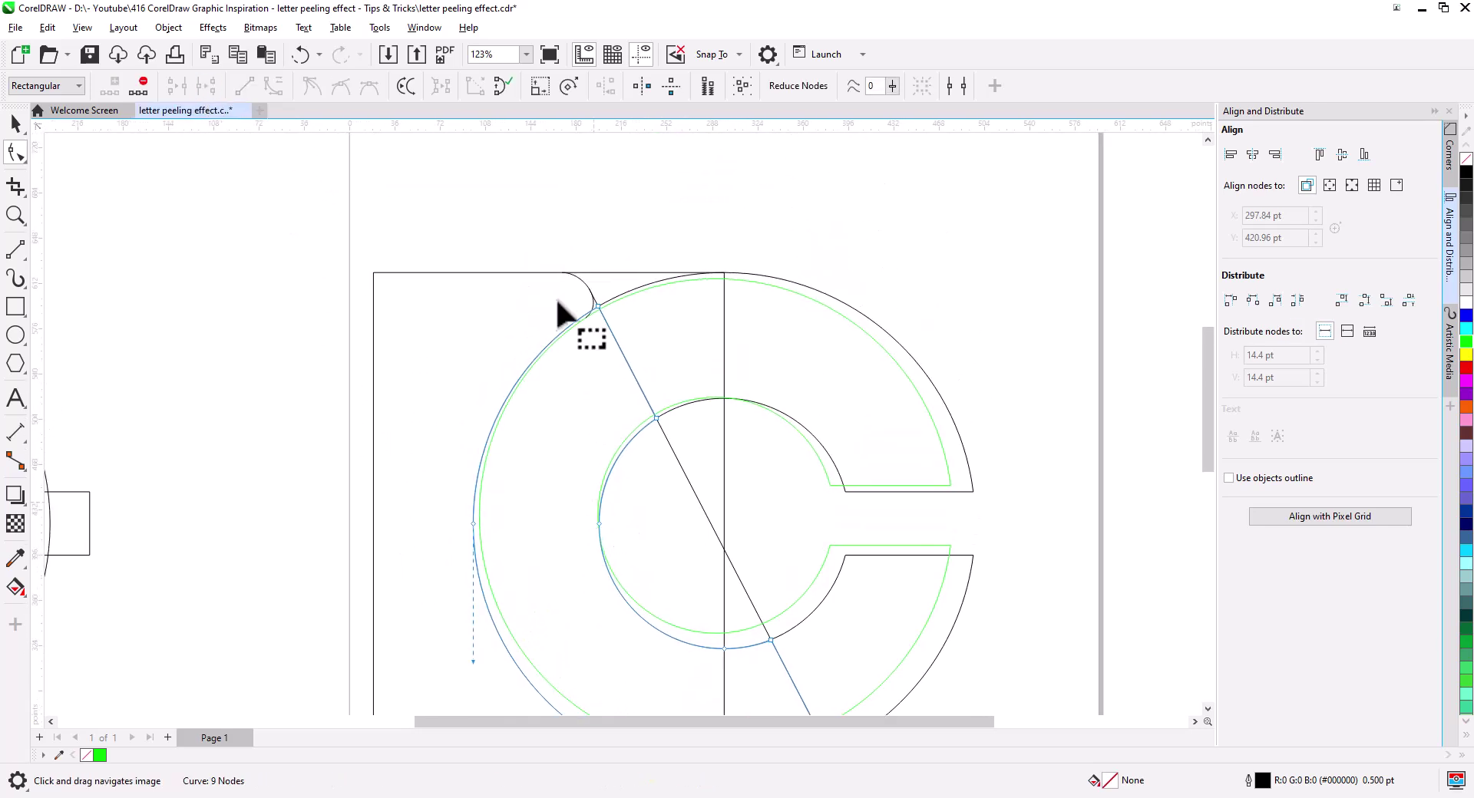
pyautogui.scroll(9, 582, 315)
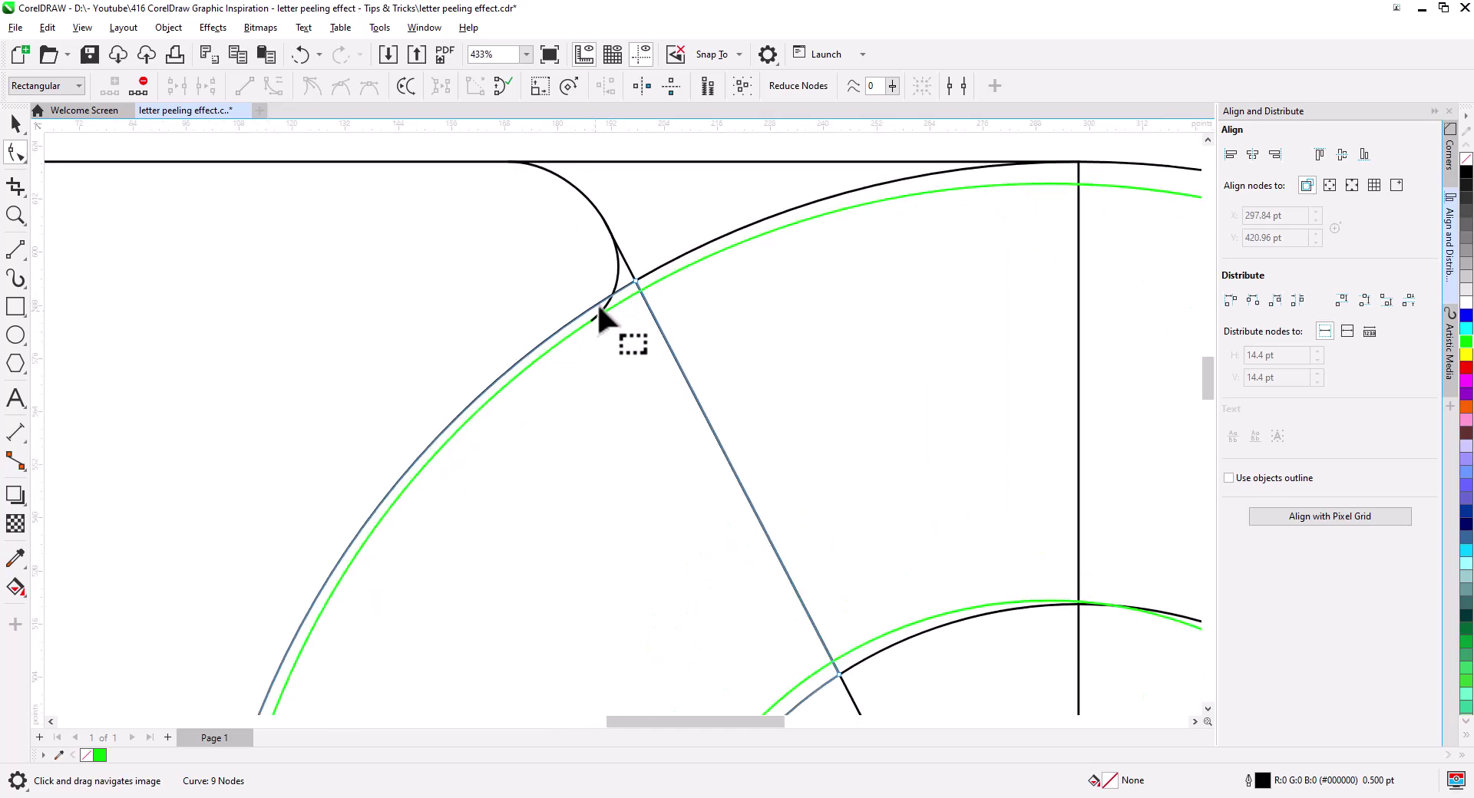
pyautogui.click(597, 303)
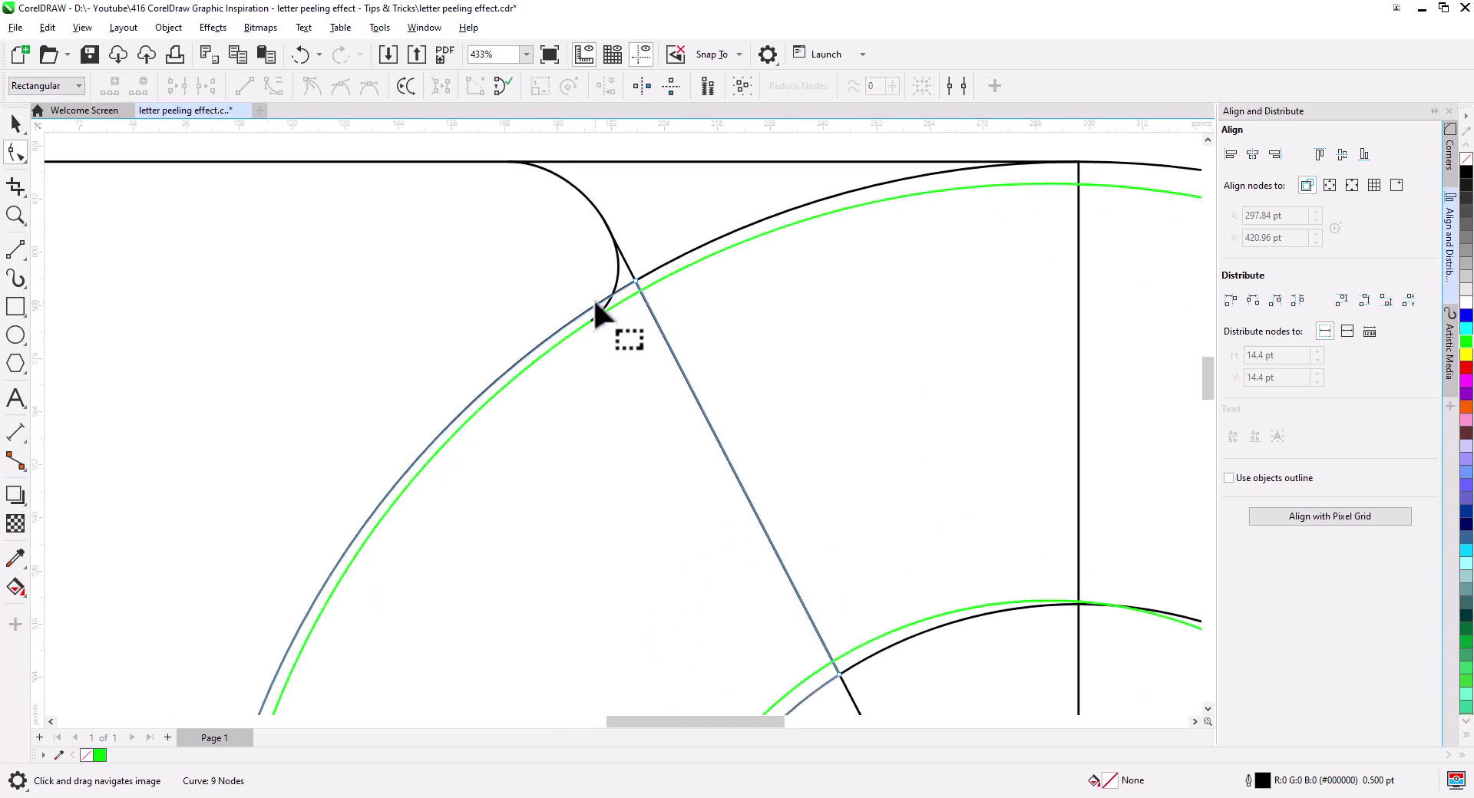
pyautogui.click(638, 284)
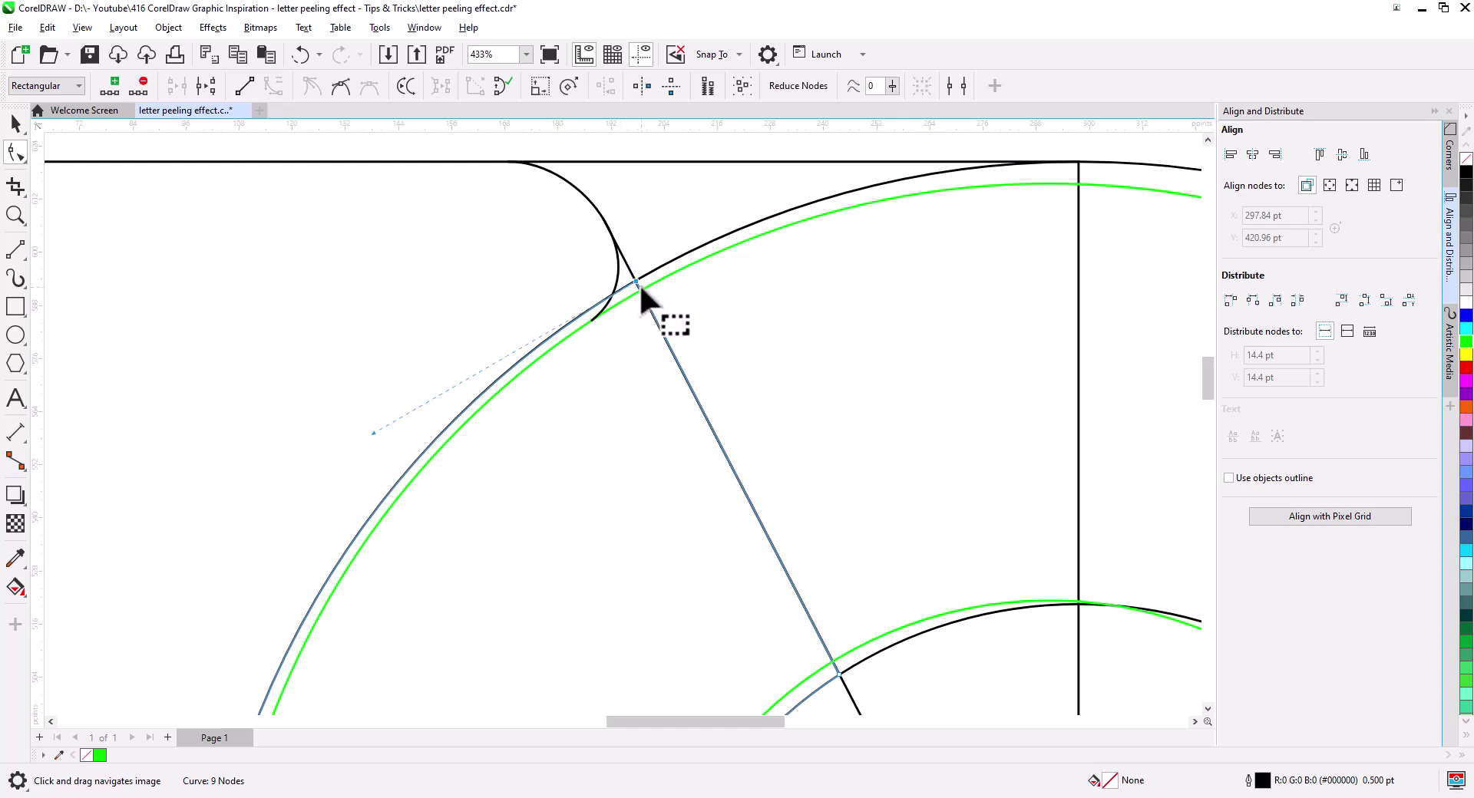
pyautogui.doubleClick(594, 306)
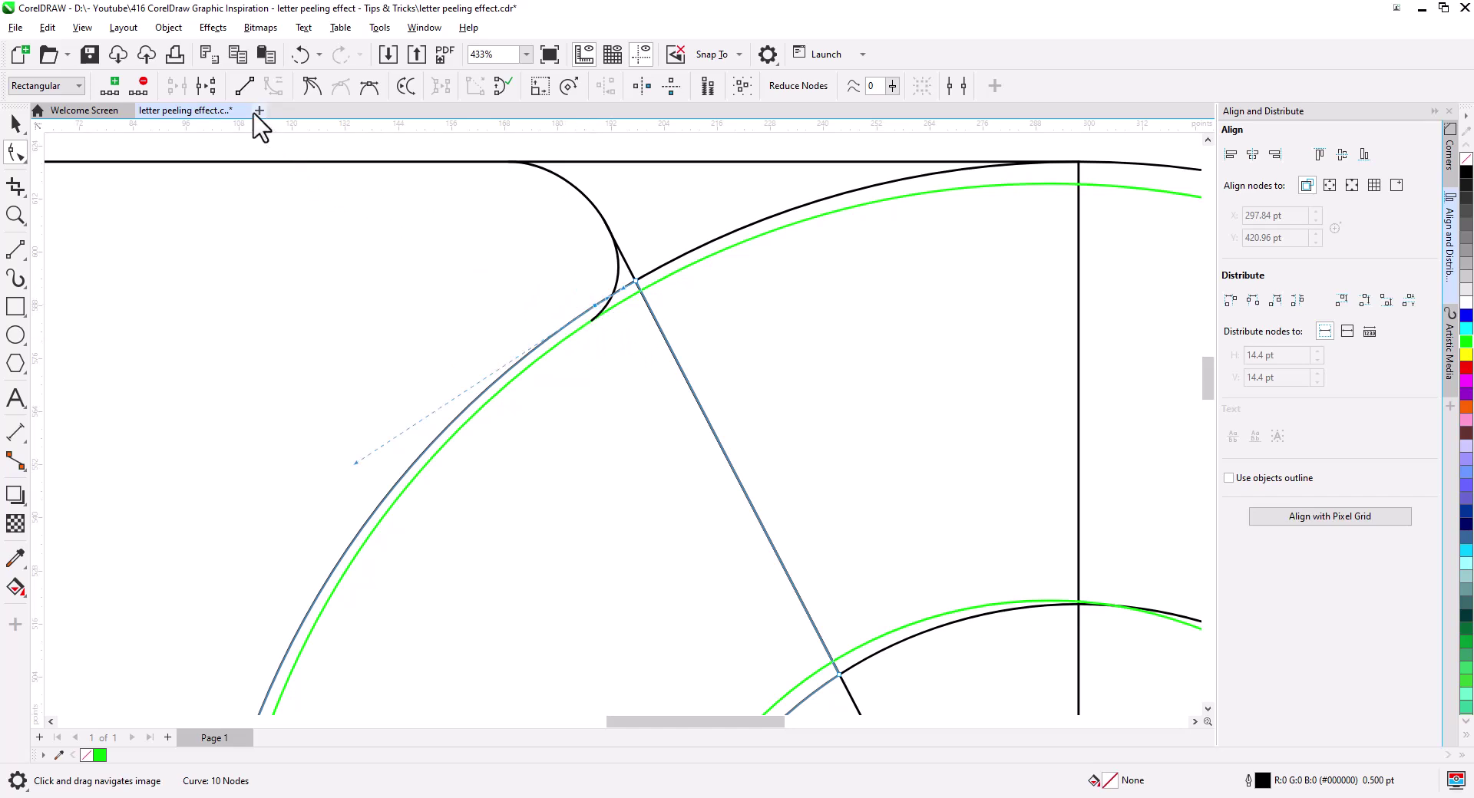
pyautogui.click(205, 86)
# Step: Break the outer C curve apart and delete its left outer arc
pyautogui.click(15, 122)
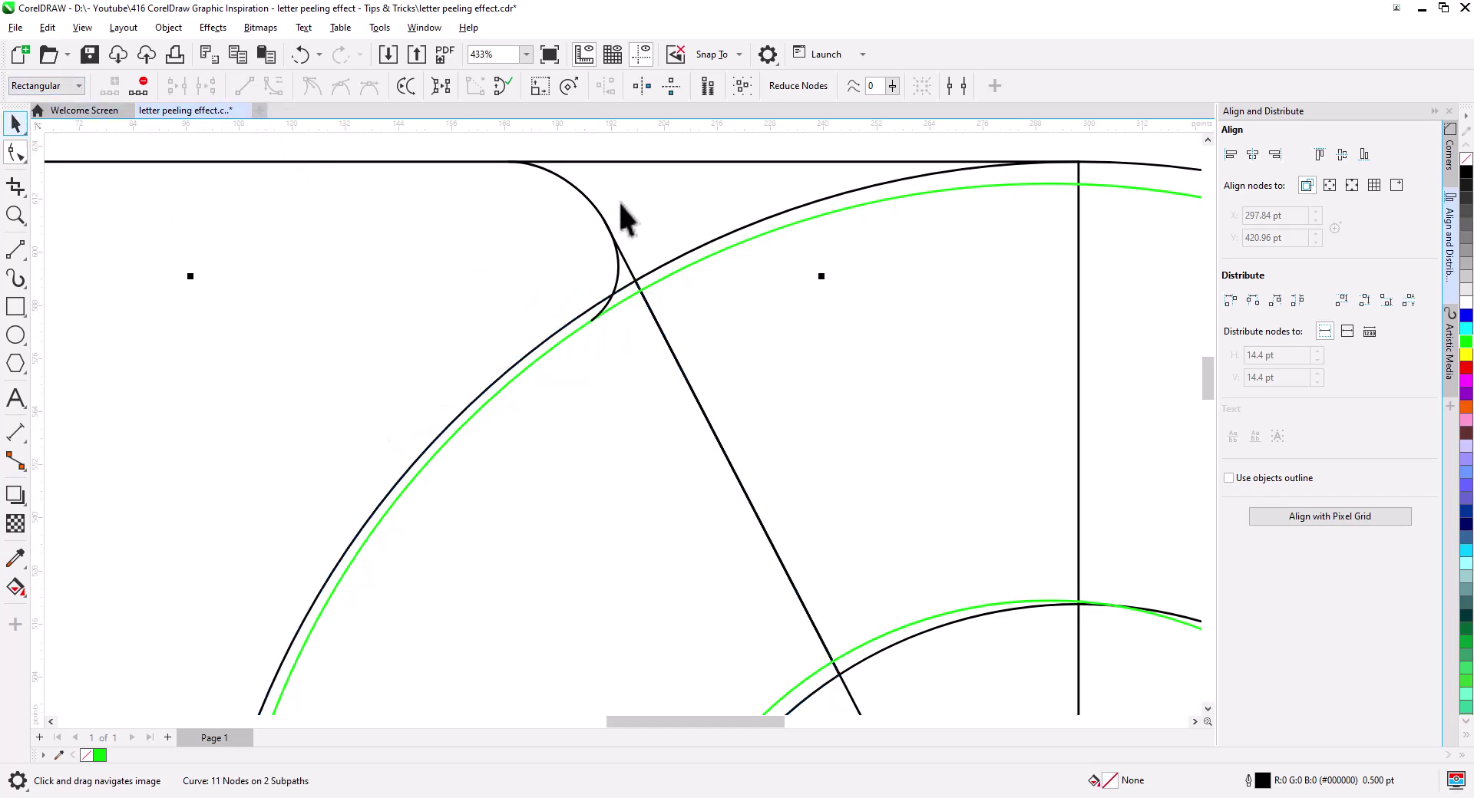
pyautogui.click(558, 146)
pyautogui.click(542, 340)
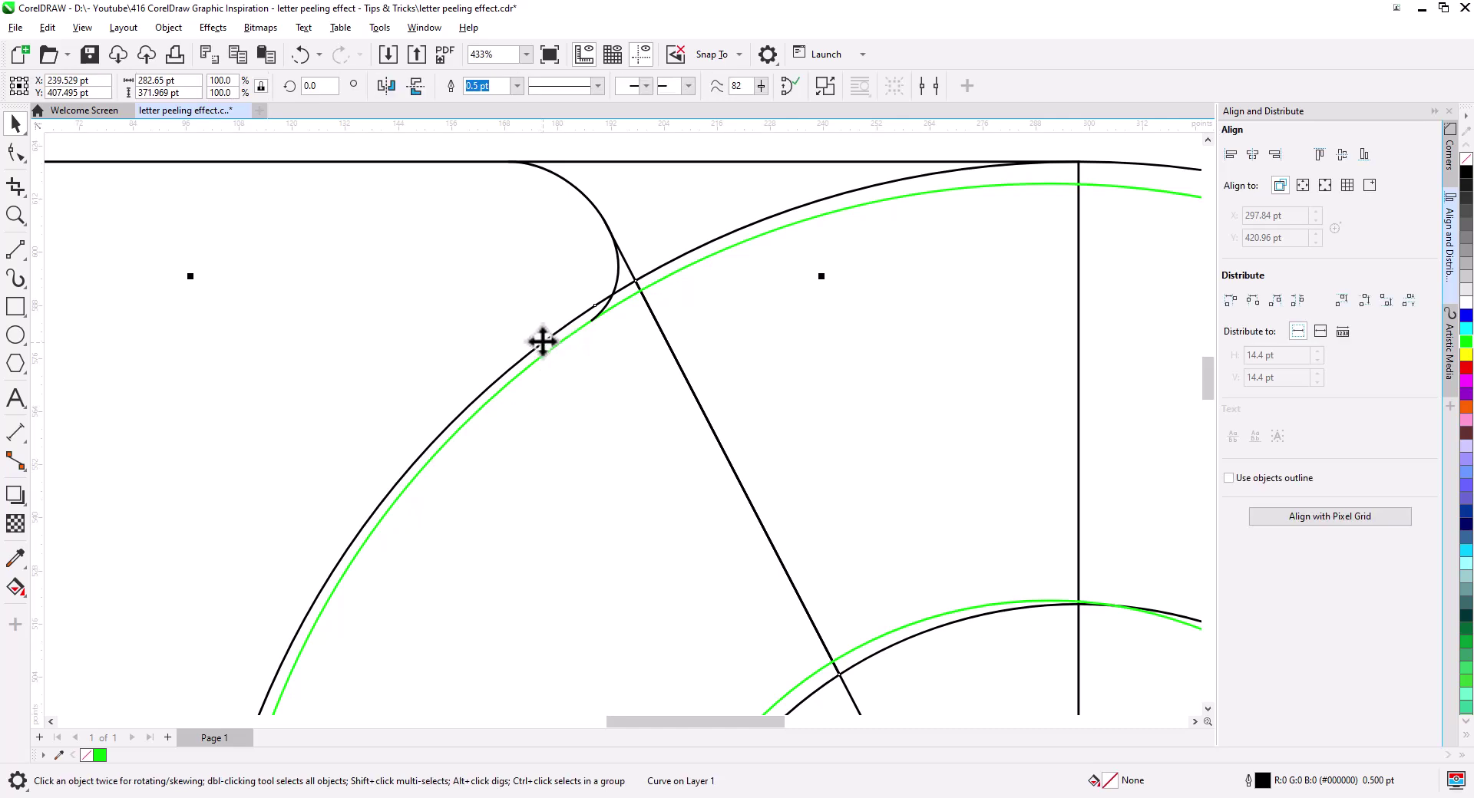
pyautogui.rightClick(542, 338)
pyautogui.click(591, 267)
pyautogui.click(496, 149)
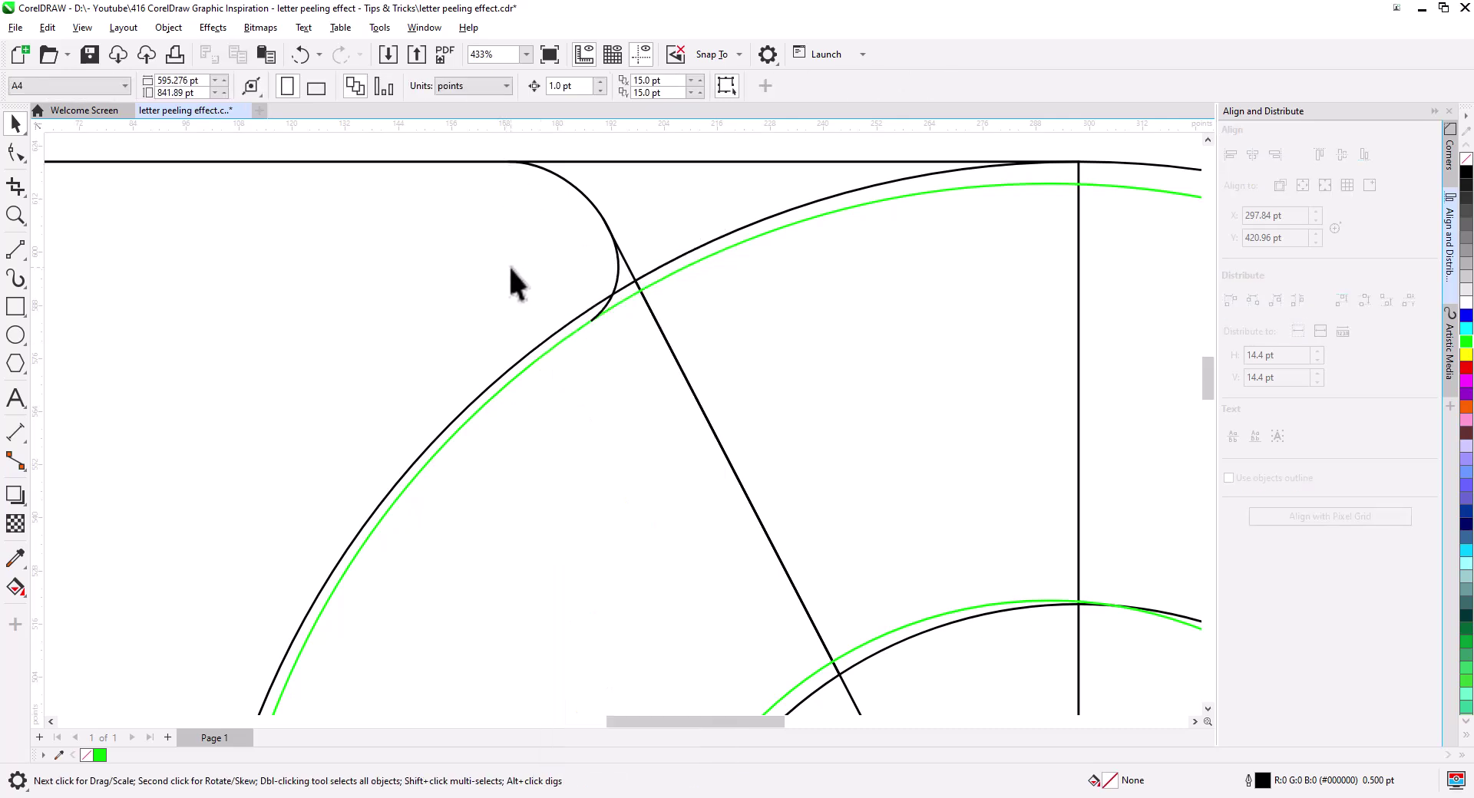
pyautogui.scroll(-2, 514, 284)
pyautogui.click(529, 353)
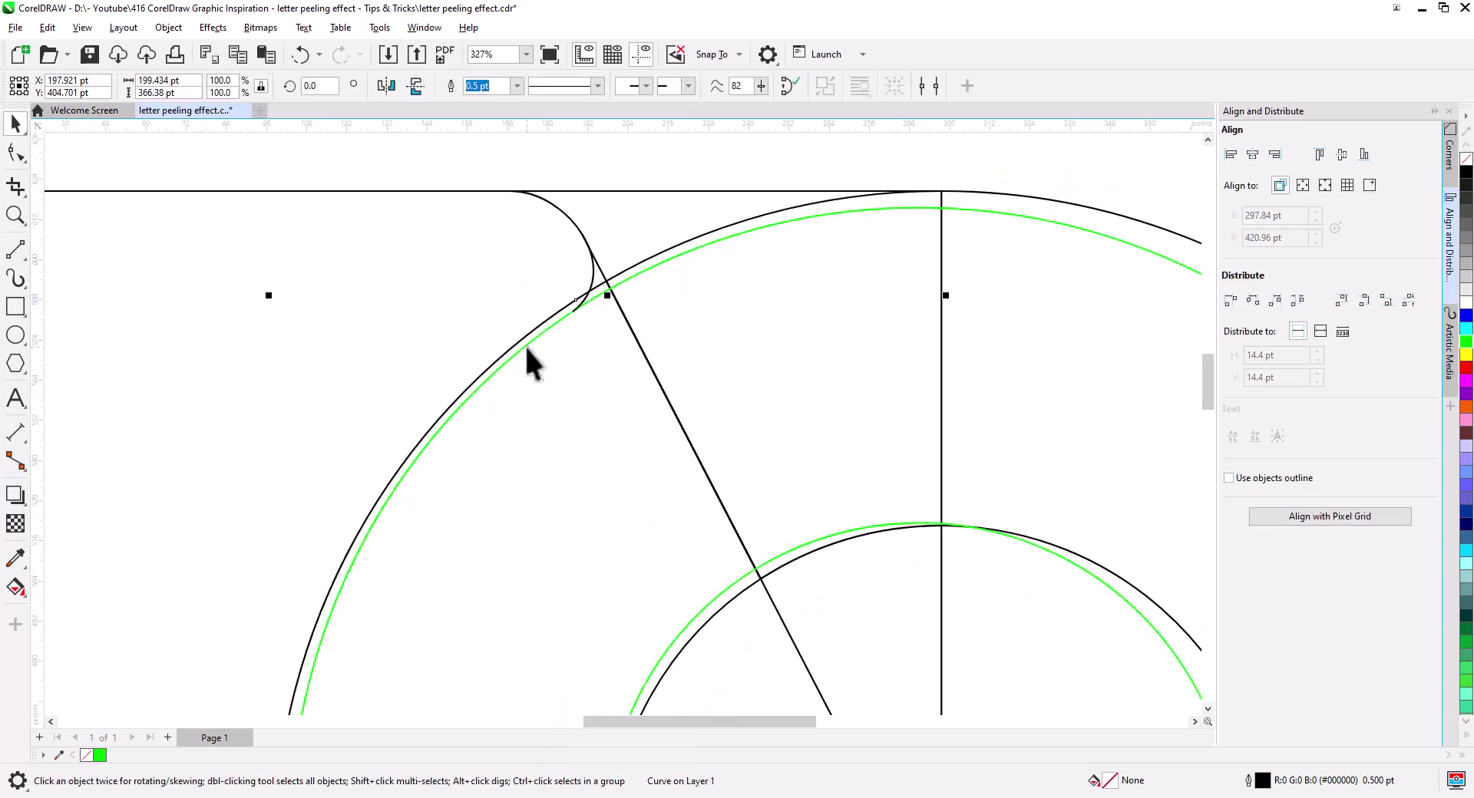
pyautogui.press('Delete')
pyautogui.scroll(-8, 547, 370)
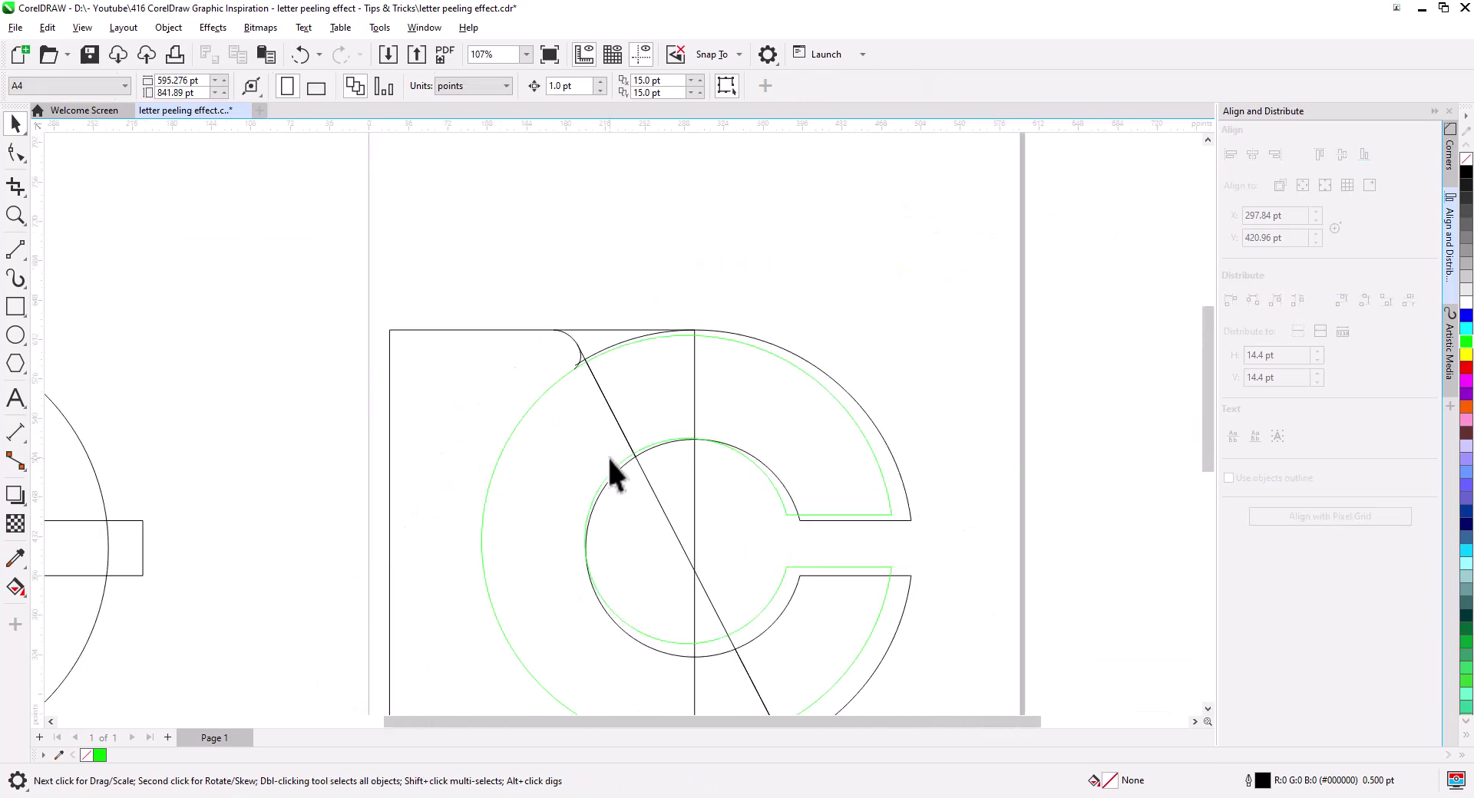
# Step: Smart Fill the region left of the C and the strip along its bottom
pyautogui.moveTo(612, 465)
pyautogui.mouseDown()
pyautogui.moveTo(582, 307)
pyautogui.moveTo(608, 379)
pyautogui.mouseUp()
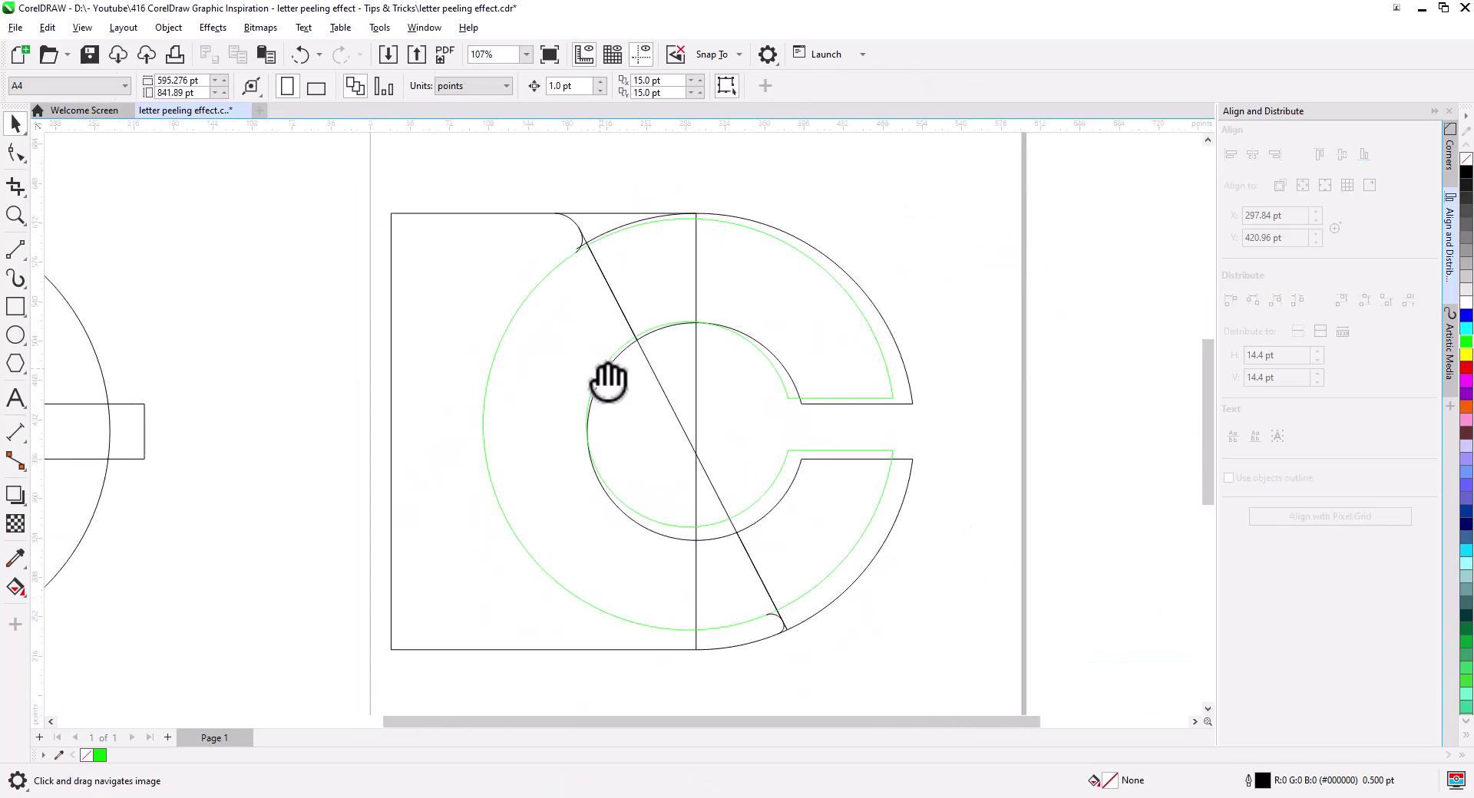
pyautogui.click(15, 588)
pyautogui.click(85, 704)
pyautogui.click(427, 572)
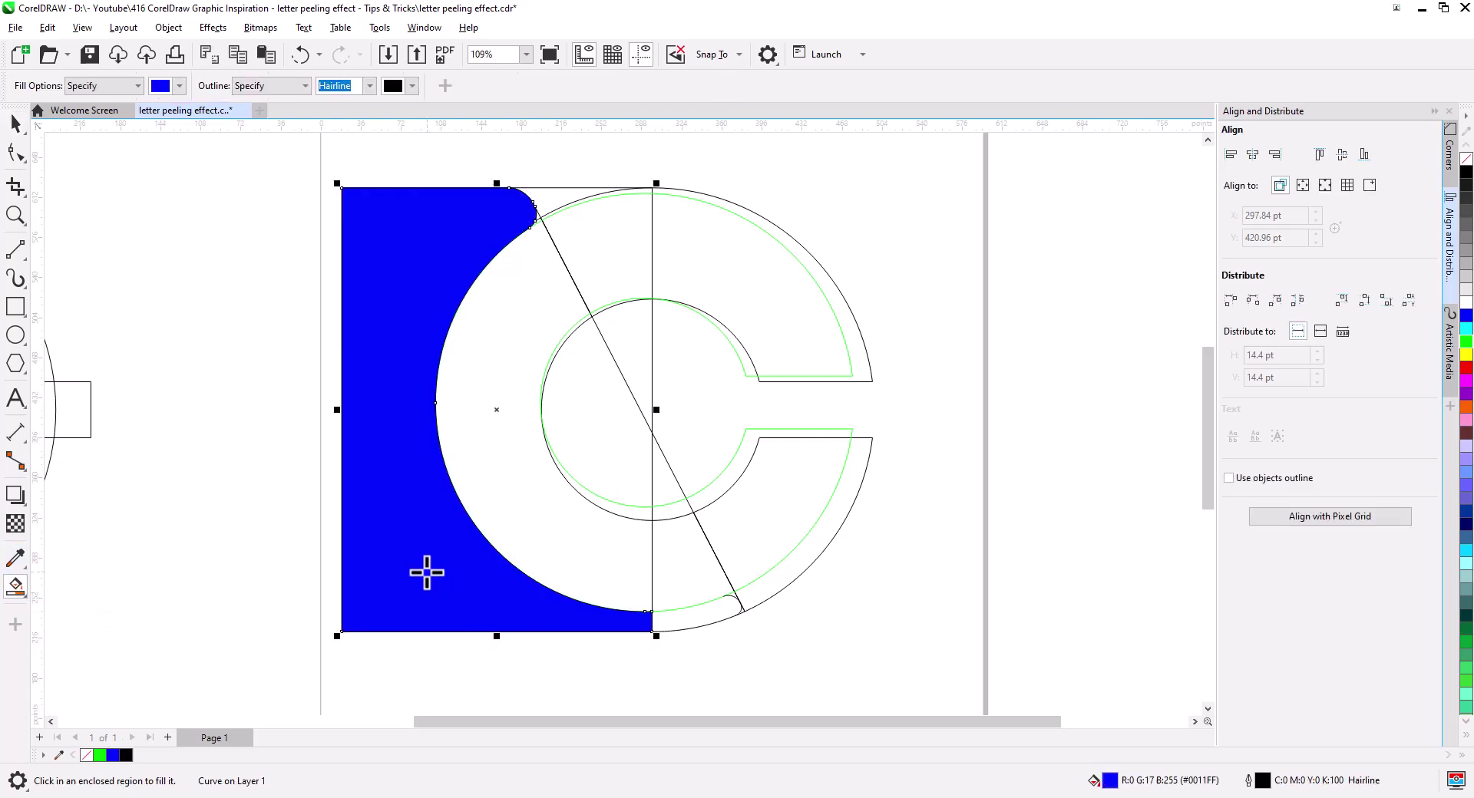
pyautogui.click(683, 622)
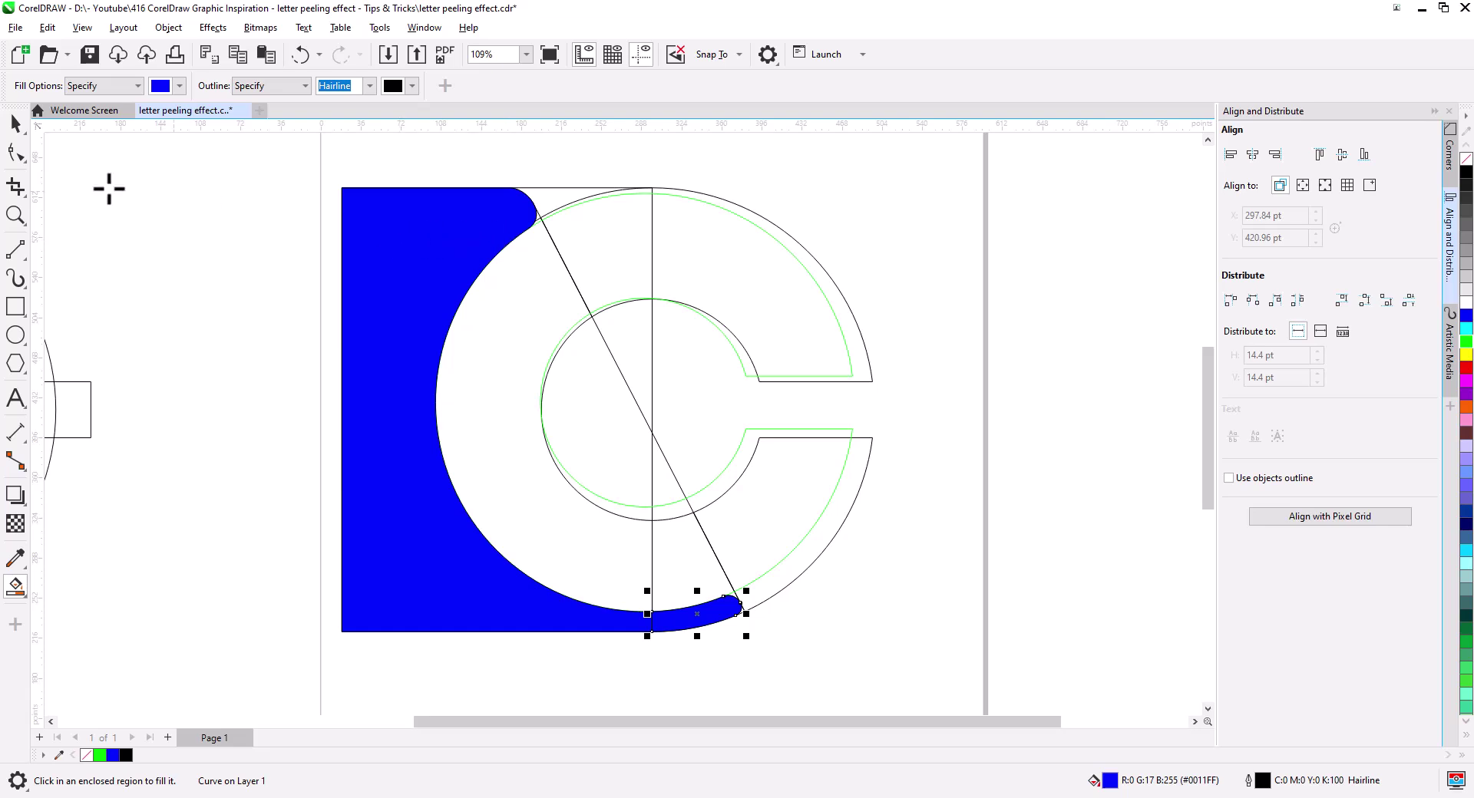
# Step: Weld the two blue fills into one shape and move it to the page's left
pyautogui.press('space')
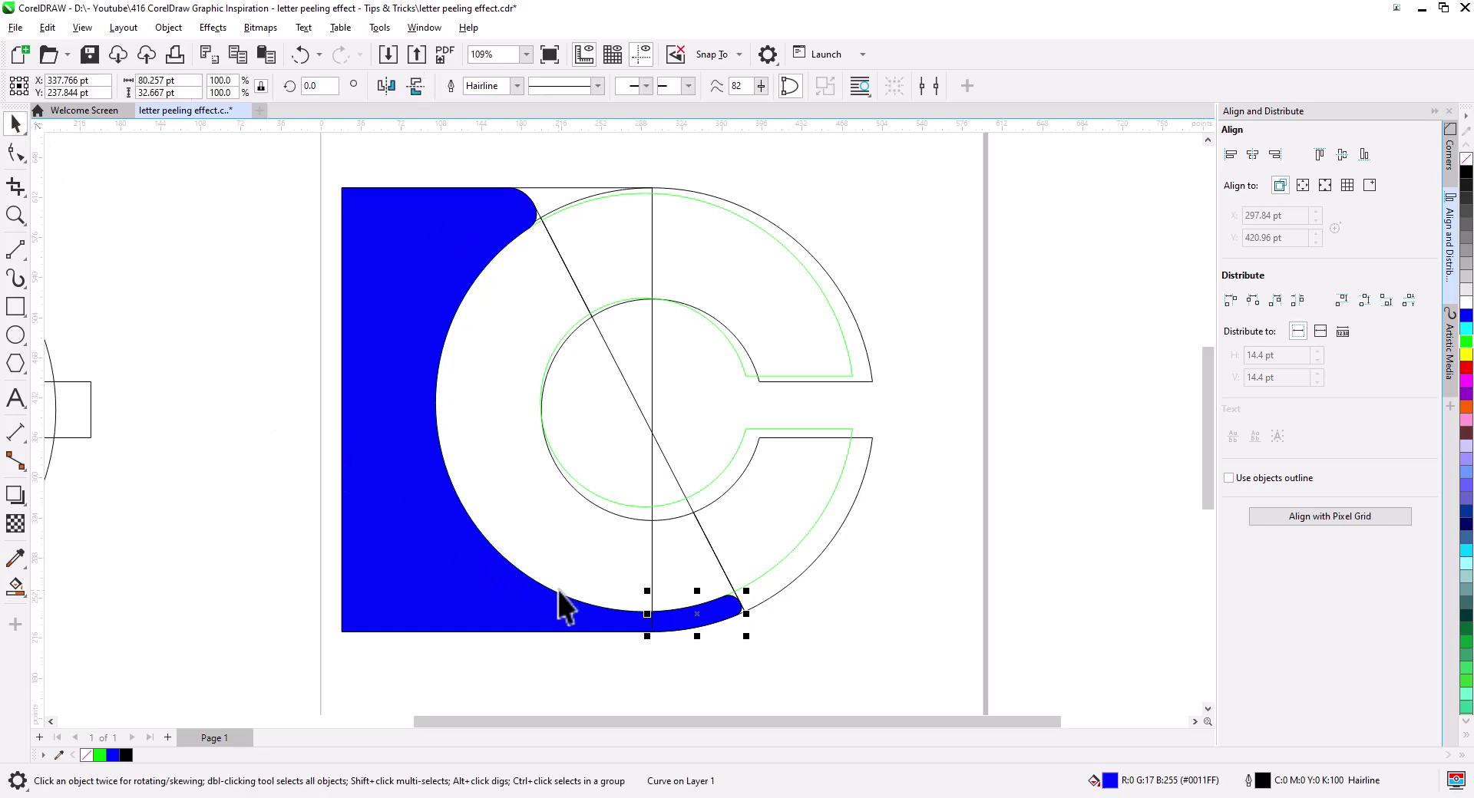
pyautogui.keyDown('shift'); pyautogui.click(530, 628); pyautogui.keyUp('shift')
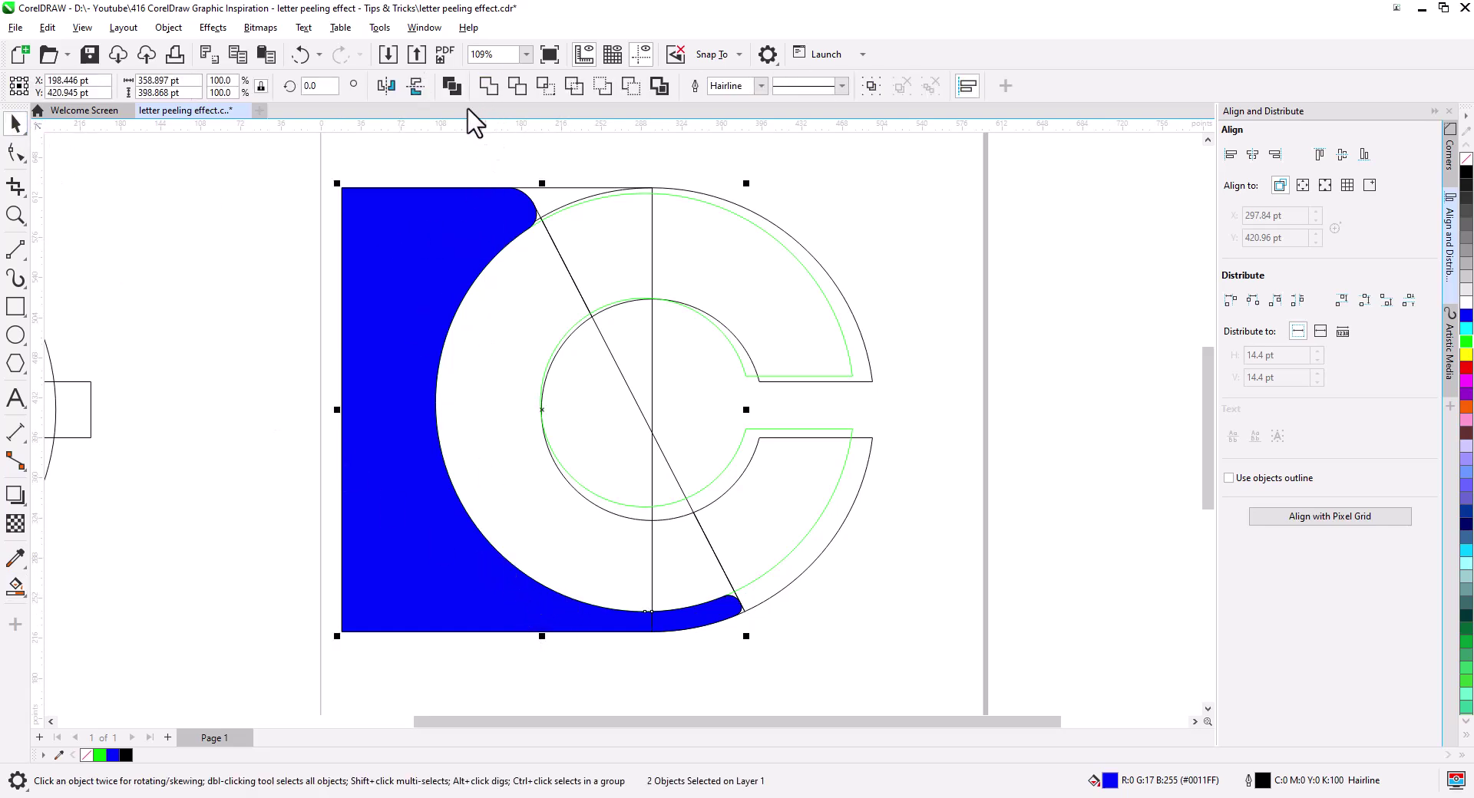
pyautogui.click(487, 86)
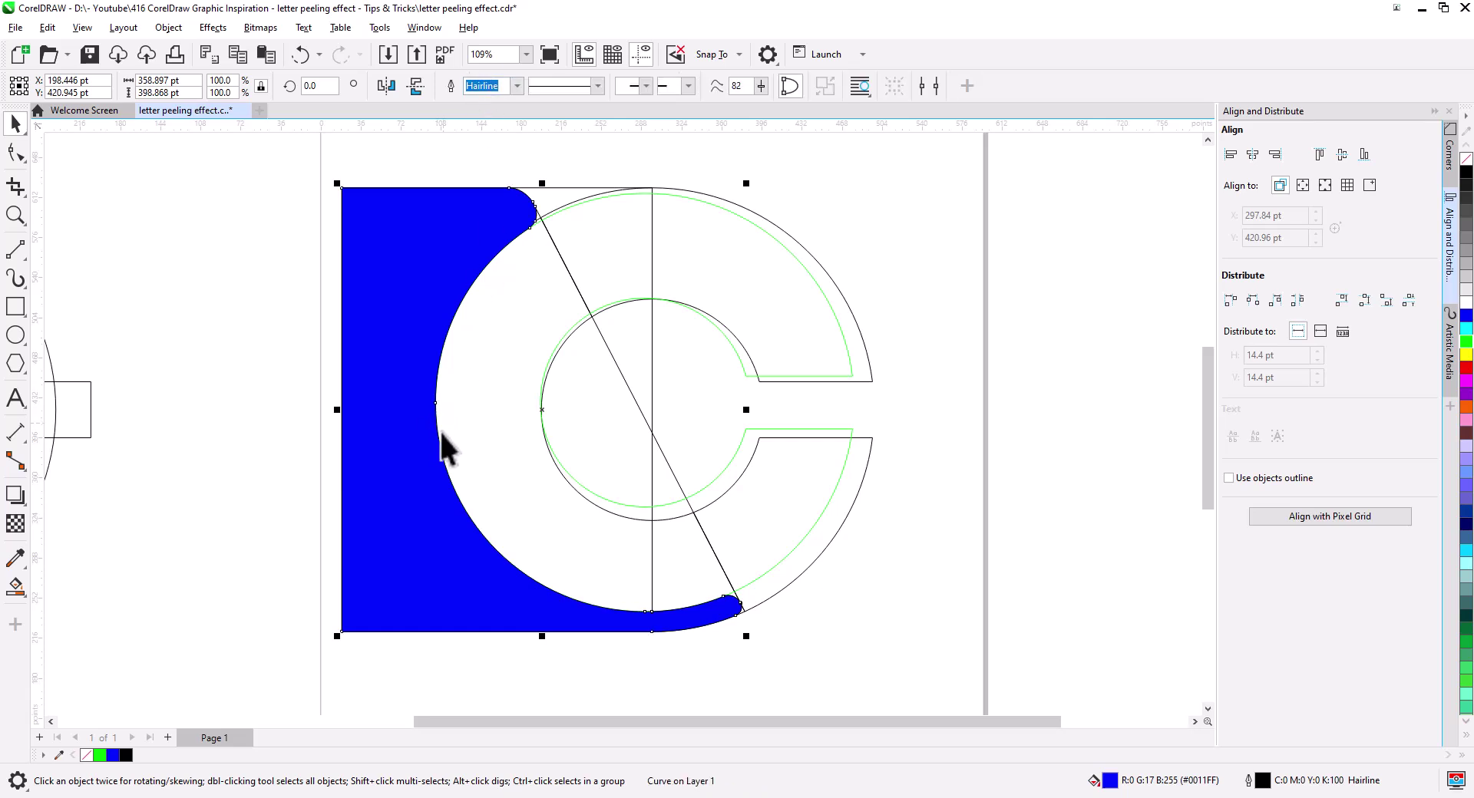
pyautogui.moveTo(480, 224); pyautogui.dragTo(237, 330)
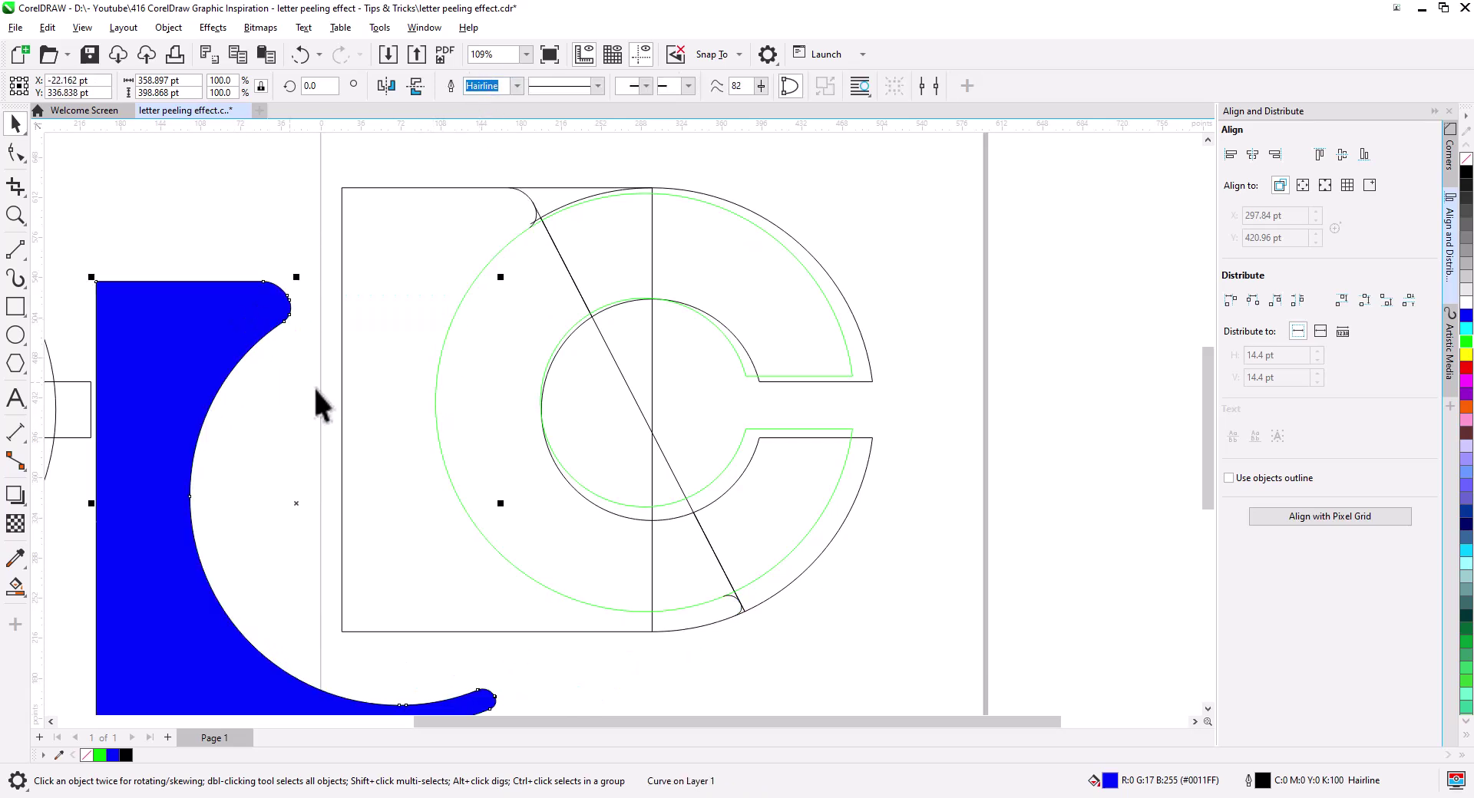
# Step: Convert the backing rectangle to curves and break it at the selected nodes
pyautogui.click(436, 428)
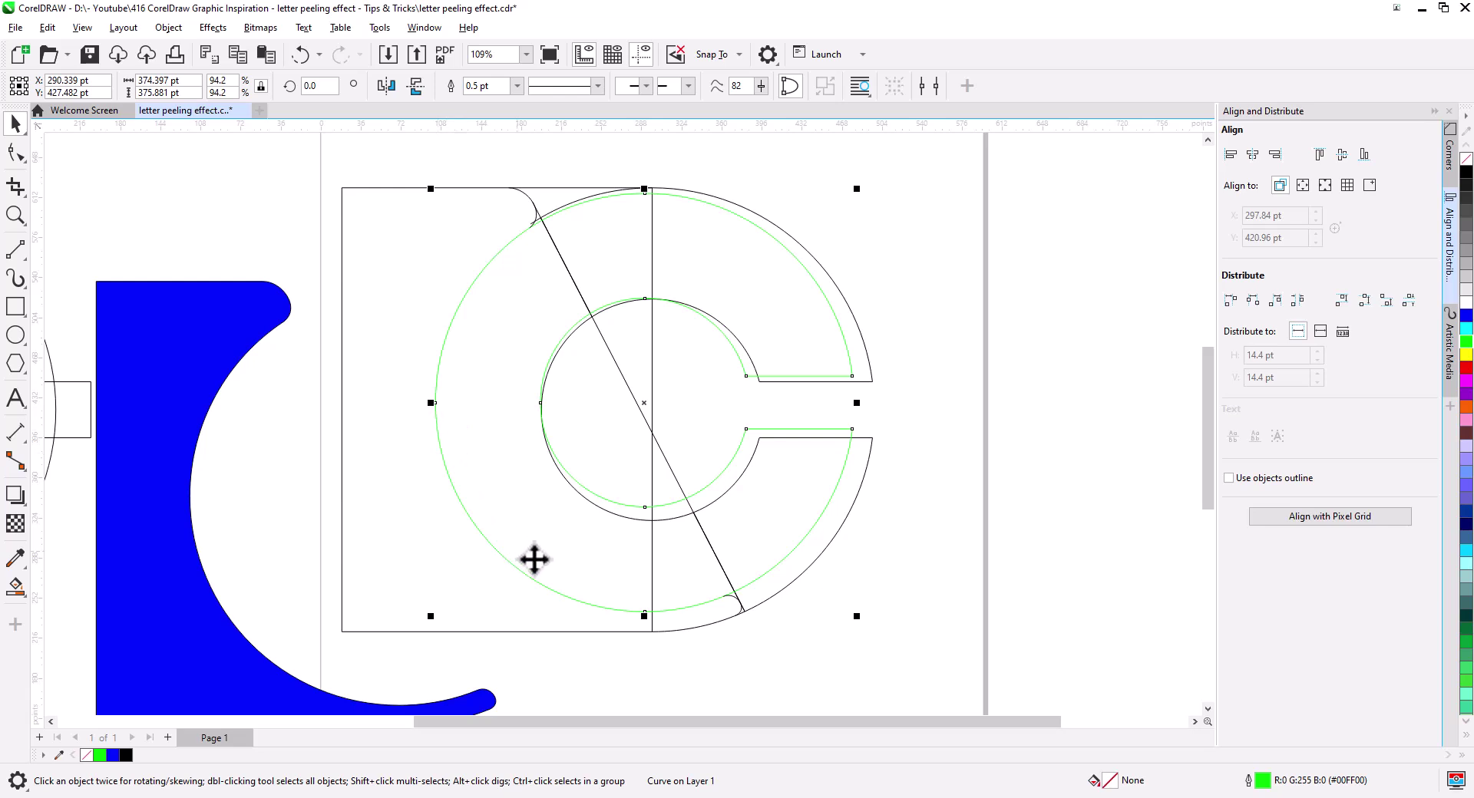
pyautogui.click(651, 625)
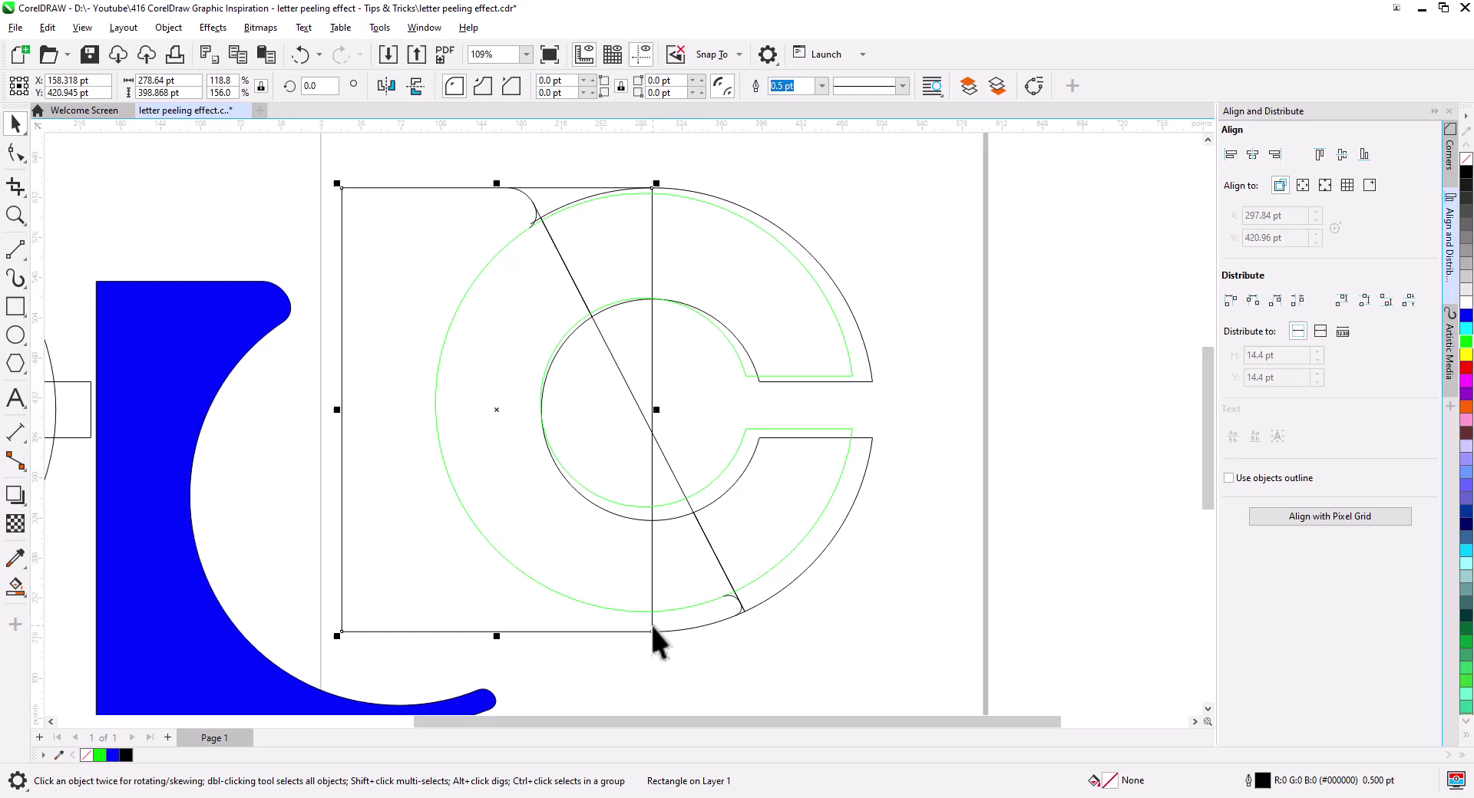
pyautogui.click(26, 152)
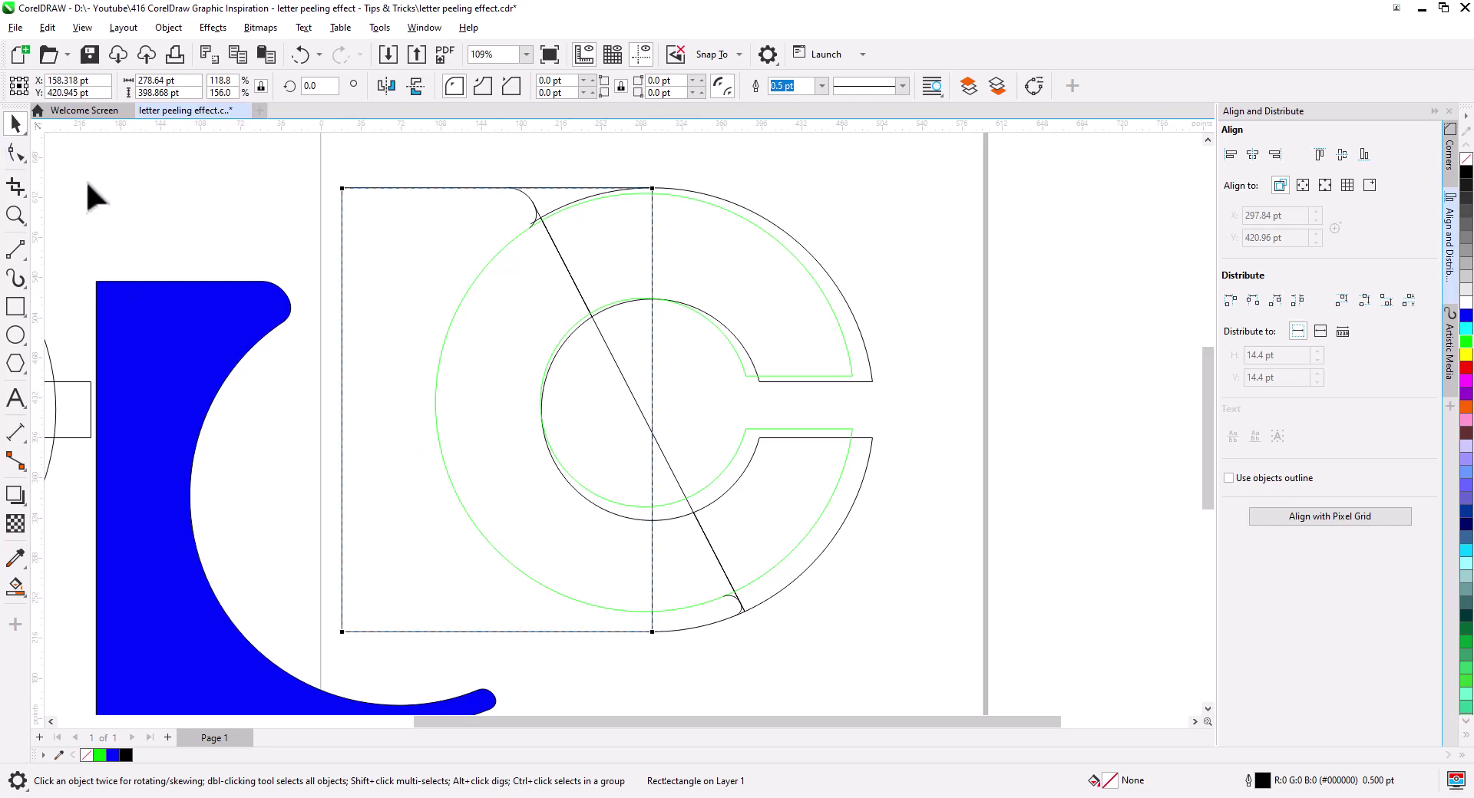
pyautogui.rightClick(653, 199)
pyautogui.click(686, 201)
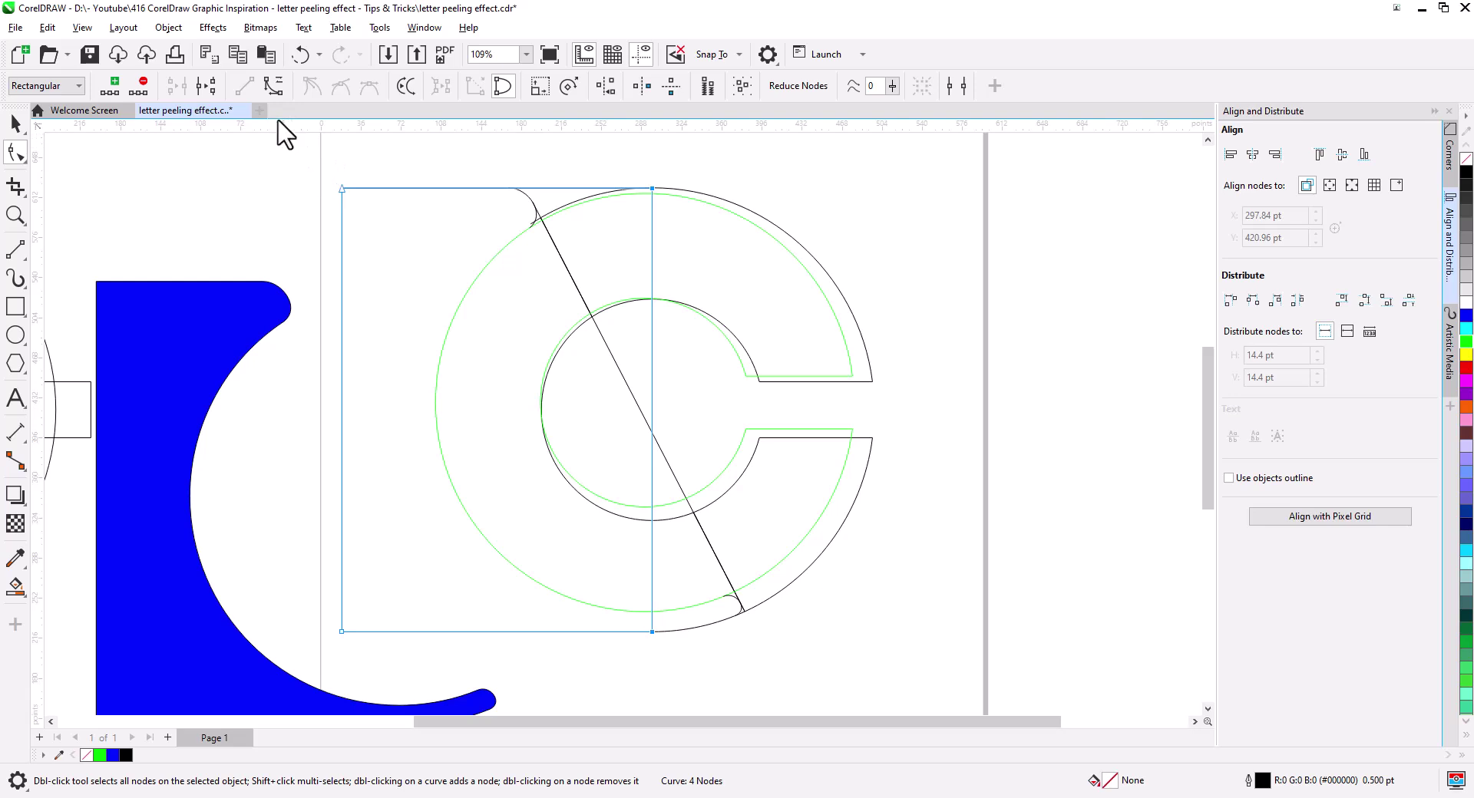
pyautogui.click(209, 87)
# Step: Break the curve apart and delete the vertical line running through the C
pyautogui.click(14, 123)
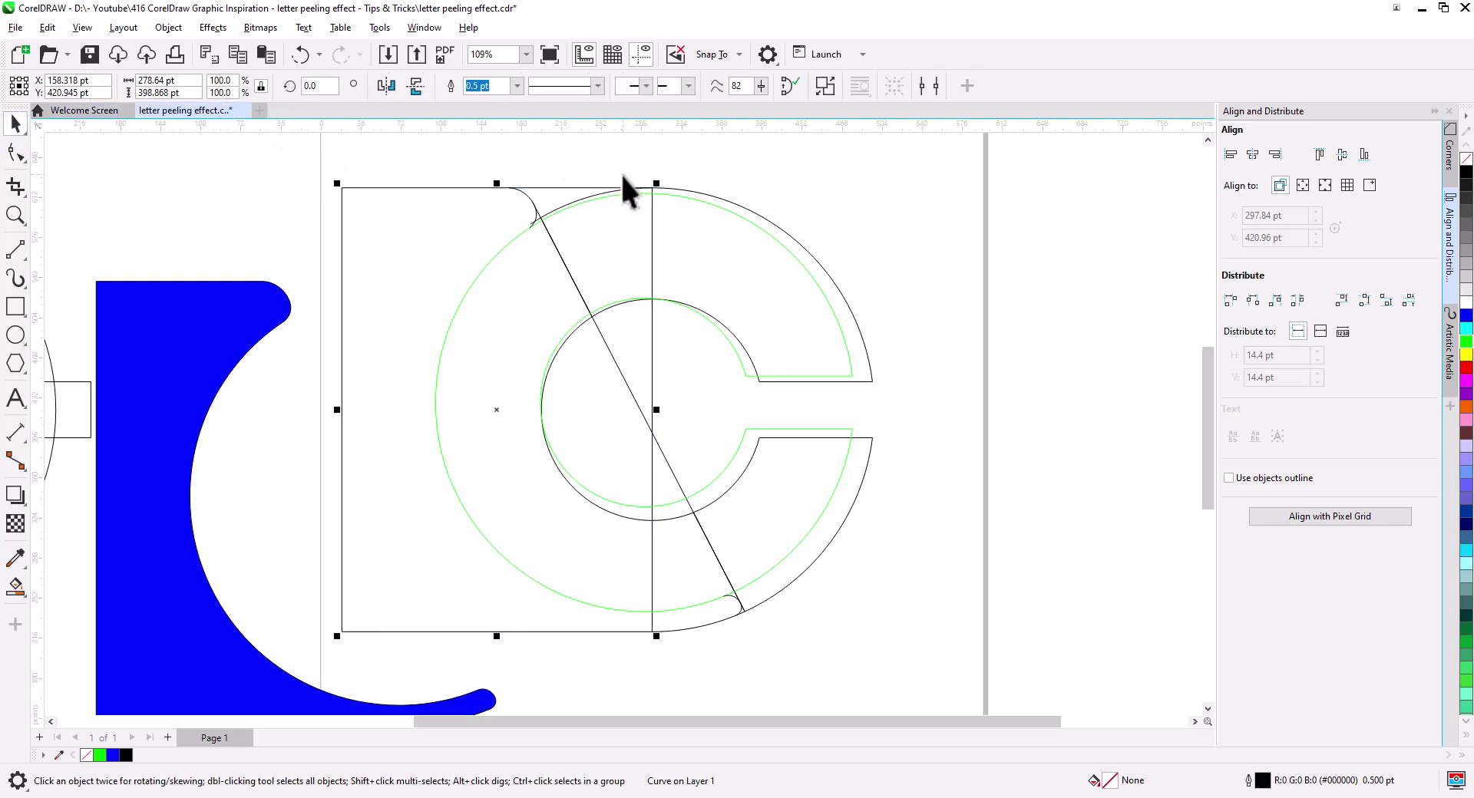
pyautogui.rightClick(585, 186)
pyautogui.click(619, 221)
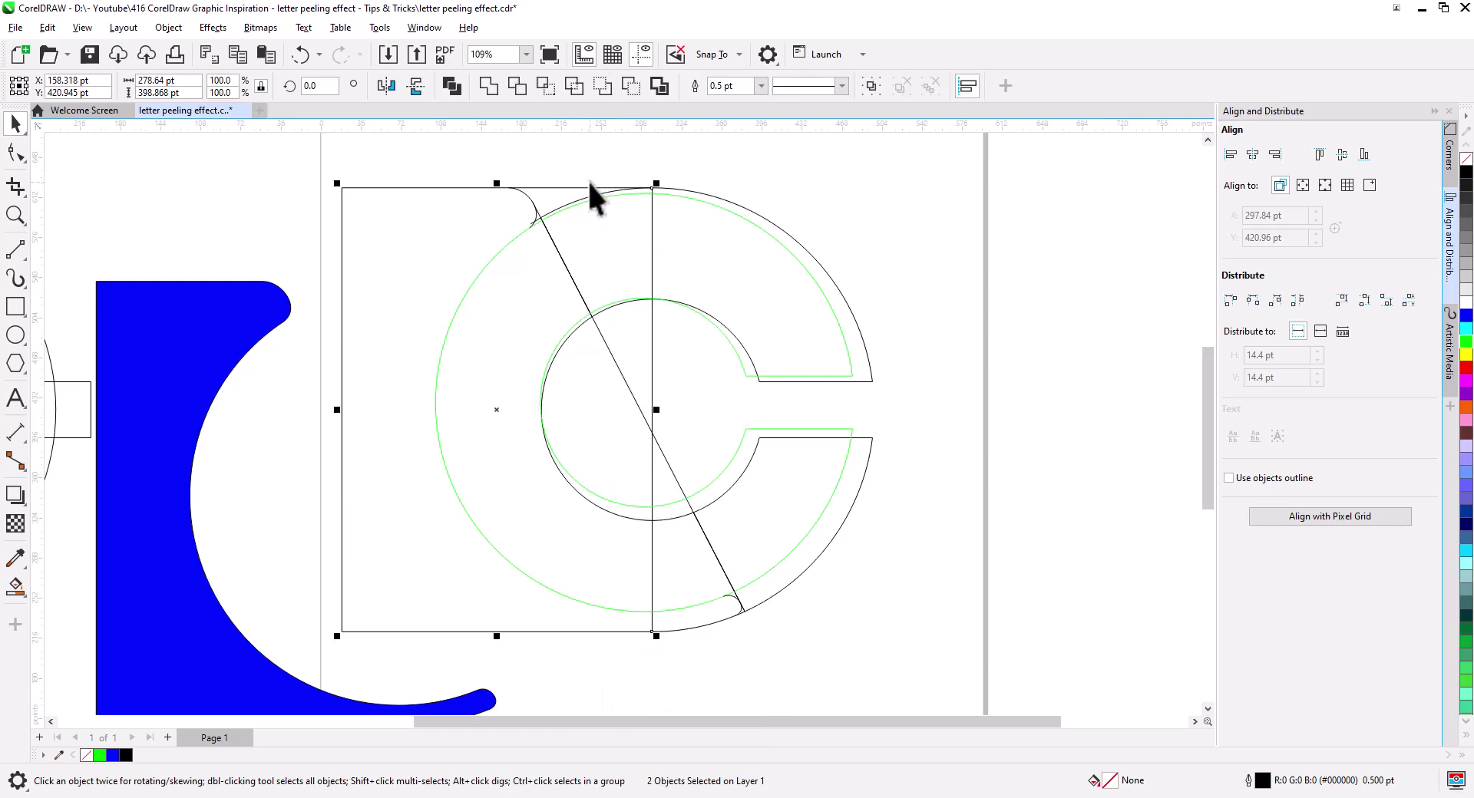
pyautogui.click(652, 244)
pyautogui.click(650, 226)
pyautogui.press('Delete')
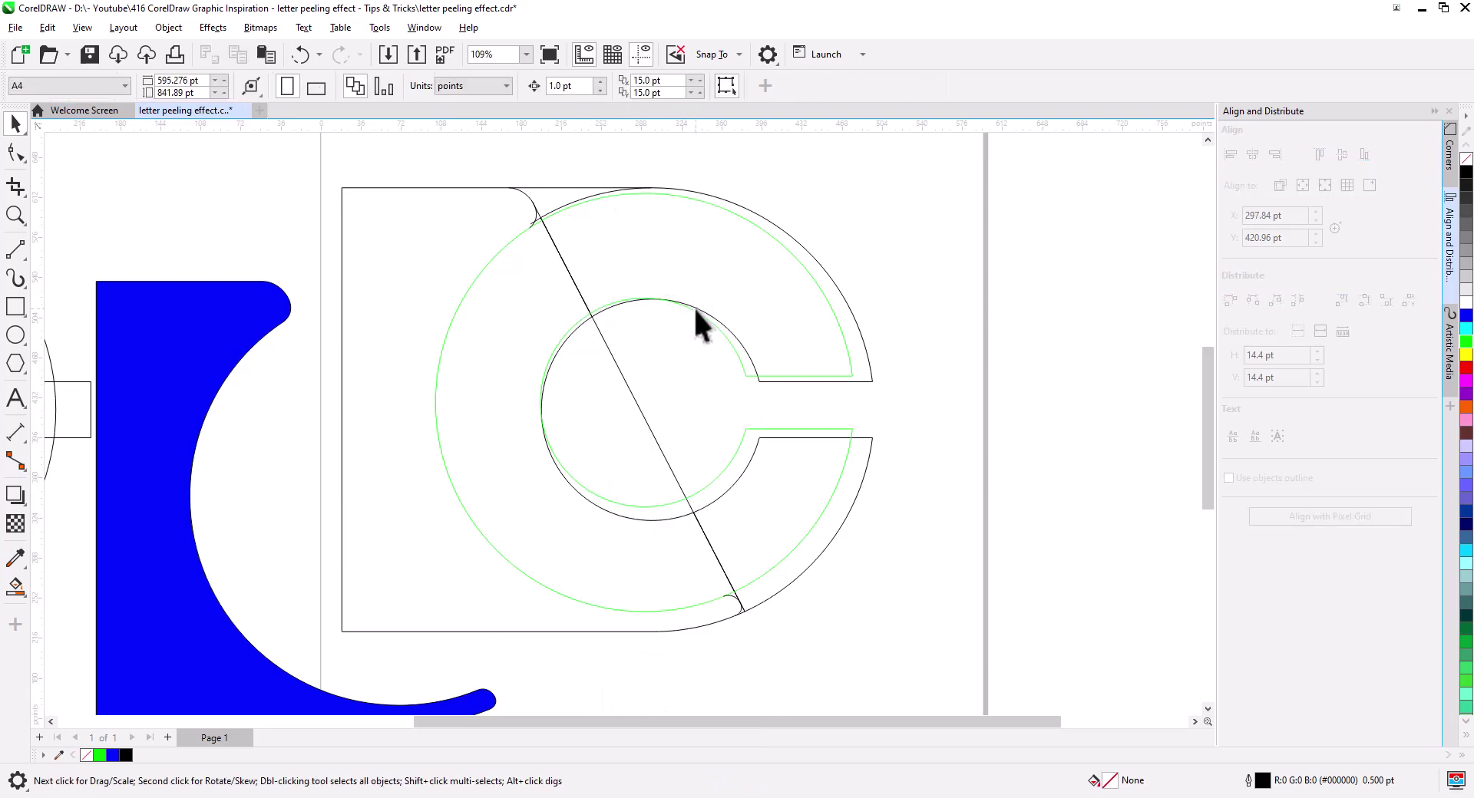
# Step: Delete and restore the black C curve, then select its lower node and the diagonal line
pyautogui.click(674, 516)
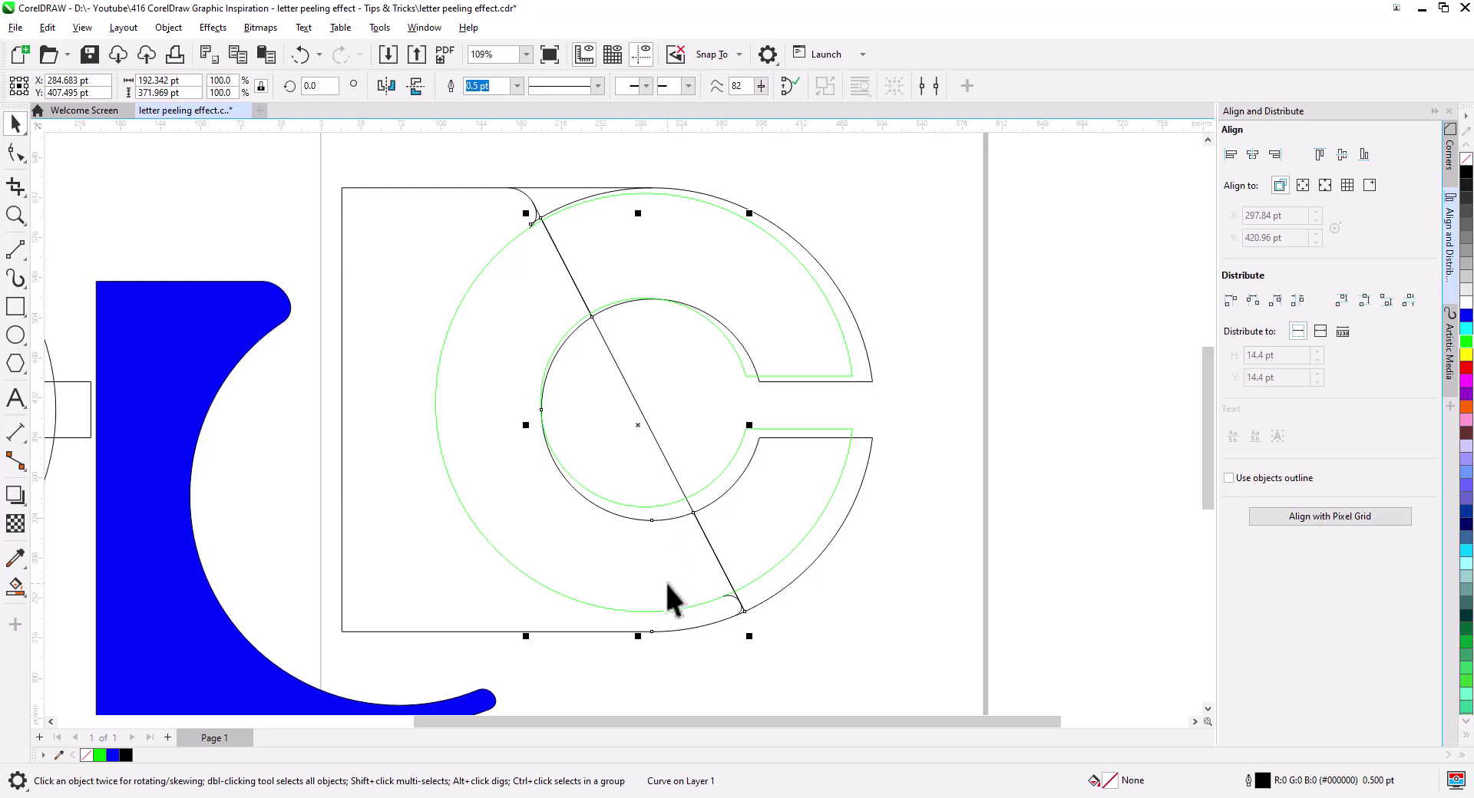
pyautogui.press('Delete')
pyautogui.hotkey('ctrl', 'z')
pyautogui.click(15, 152)
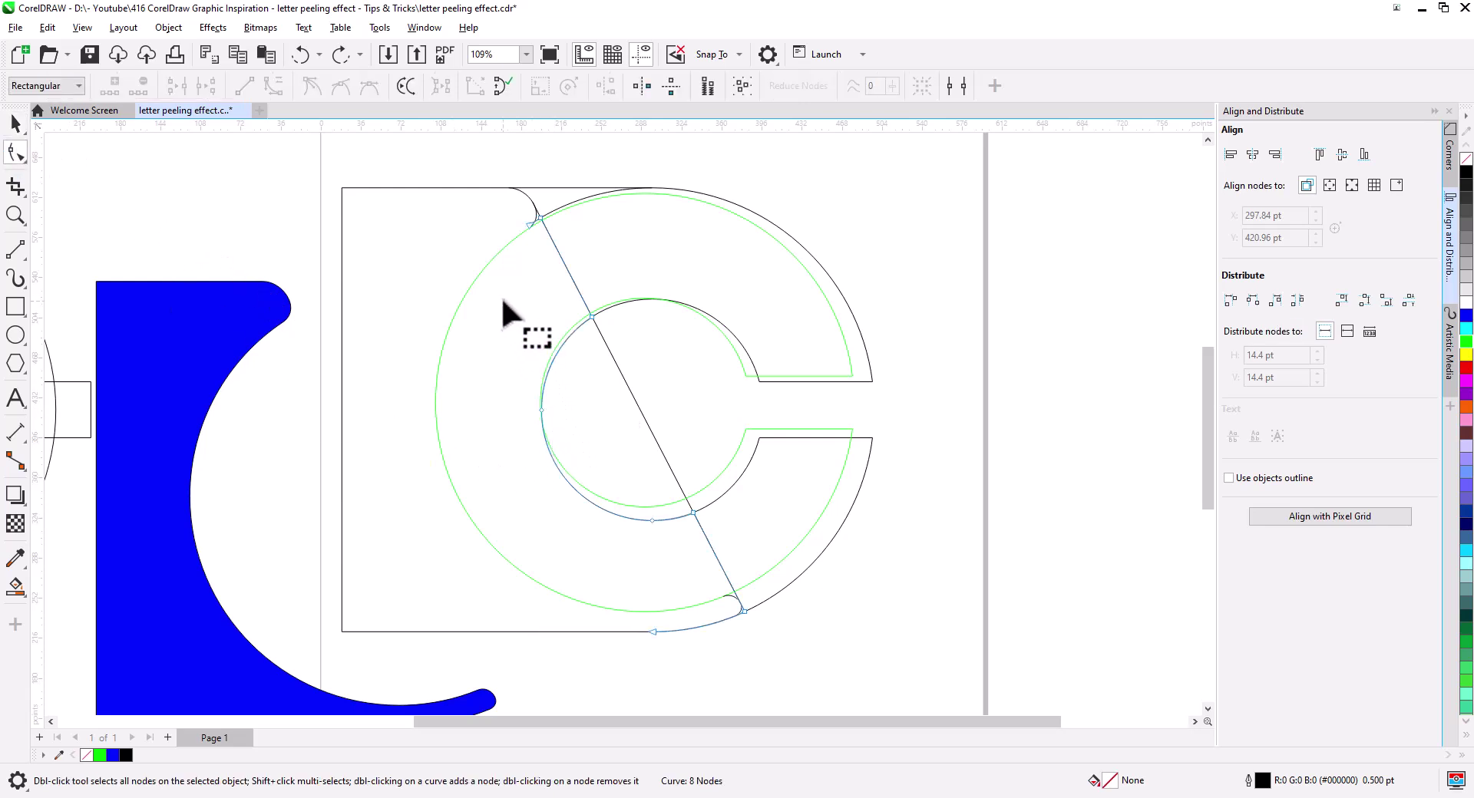
pyautogui.scroll(3, 615, 514)
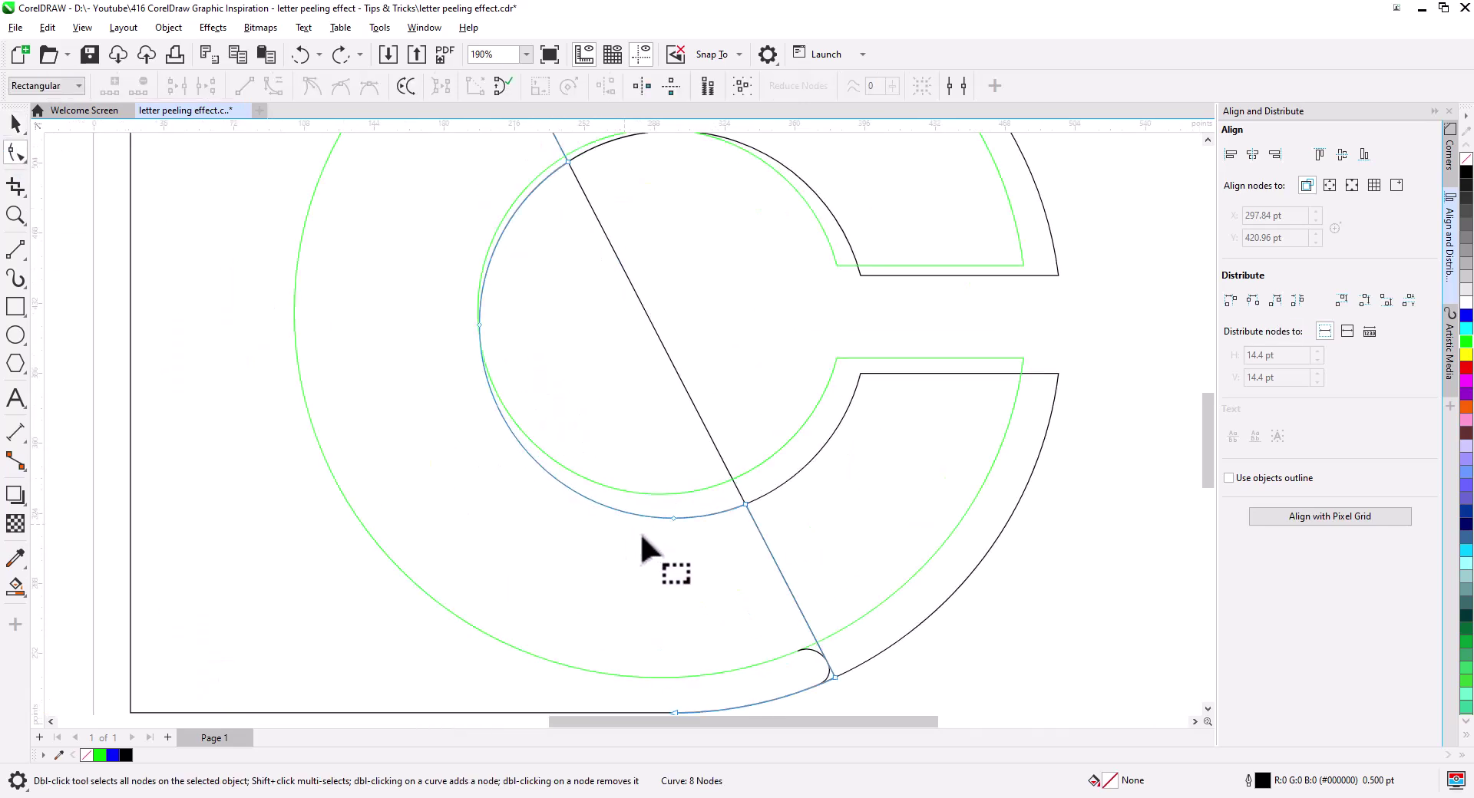
pyautogui.click(672, 516)
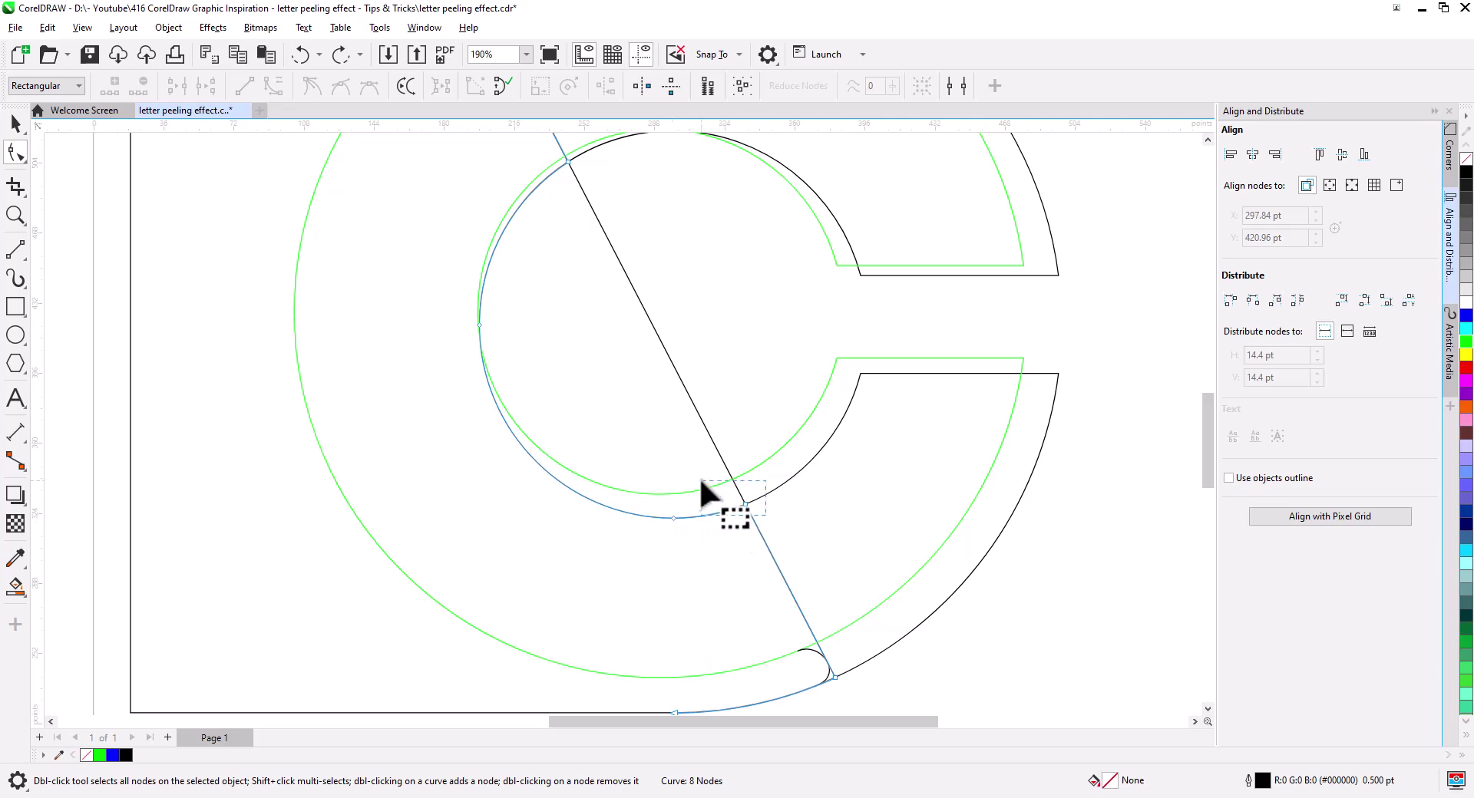
pyautogui.scroll(-2, 634, 500)
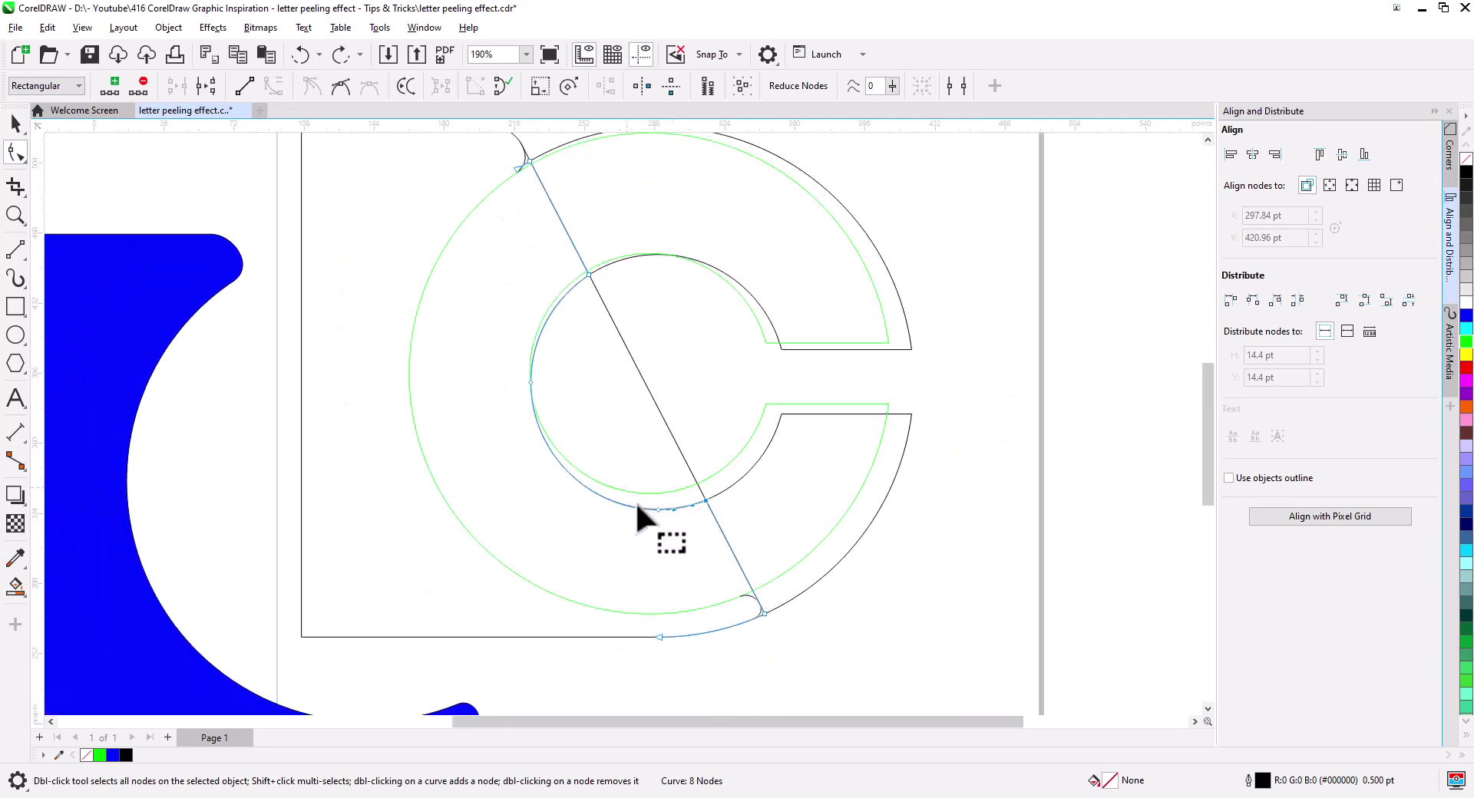
pyautogui.moveTo(761, 601); pyautogui.dragTo(760, 598)
pyautogui.moveTo(611, 408); pyautogui.dragTo(624, 469)
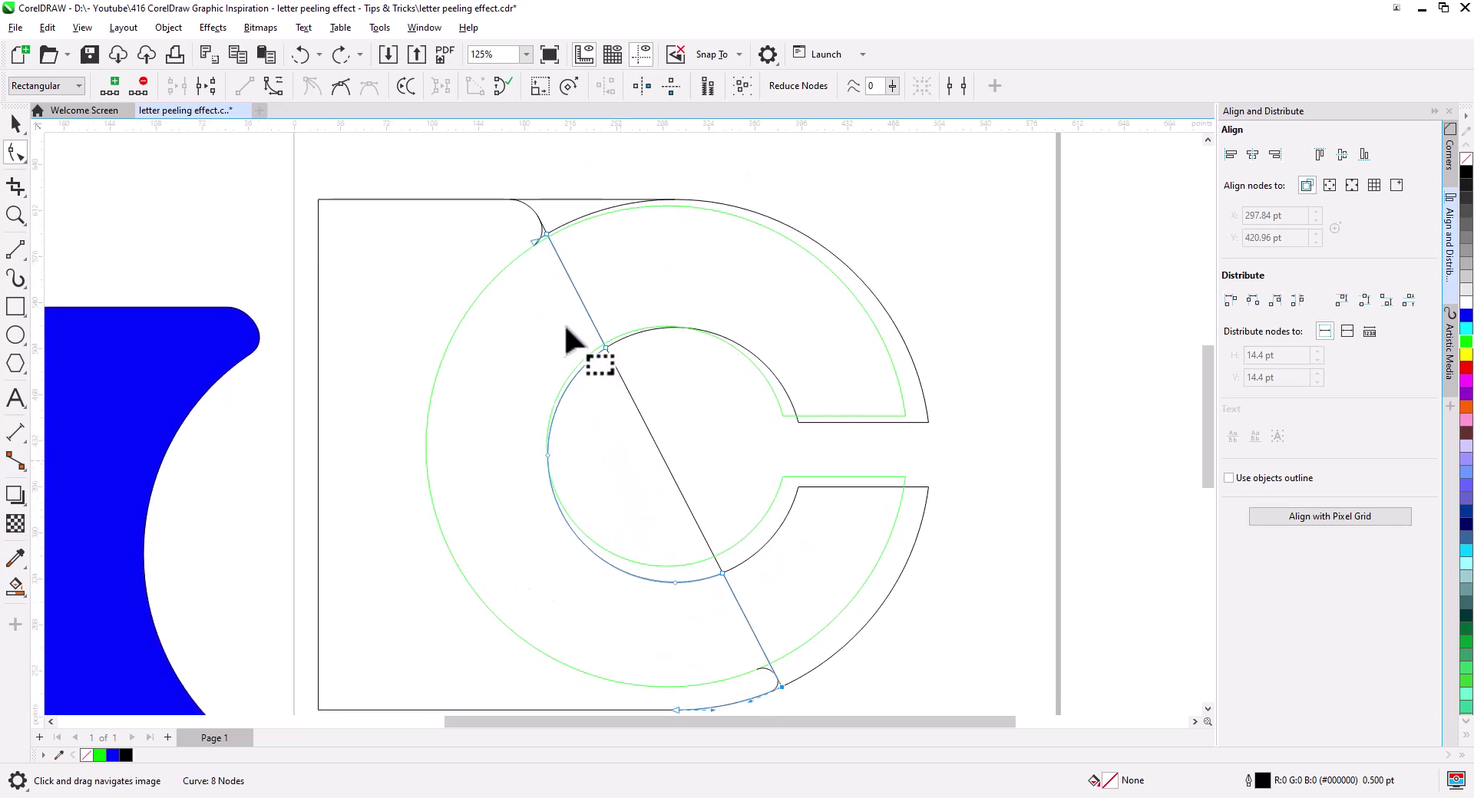
pyautogui.keyDown('shift'); pyautogui.click(546, 233); pyautogui.keyUp('shift')
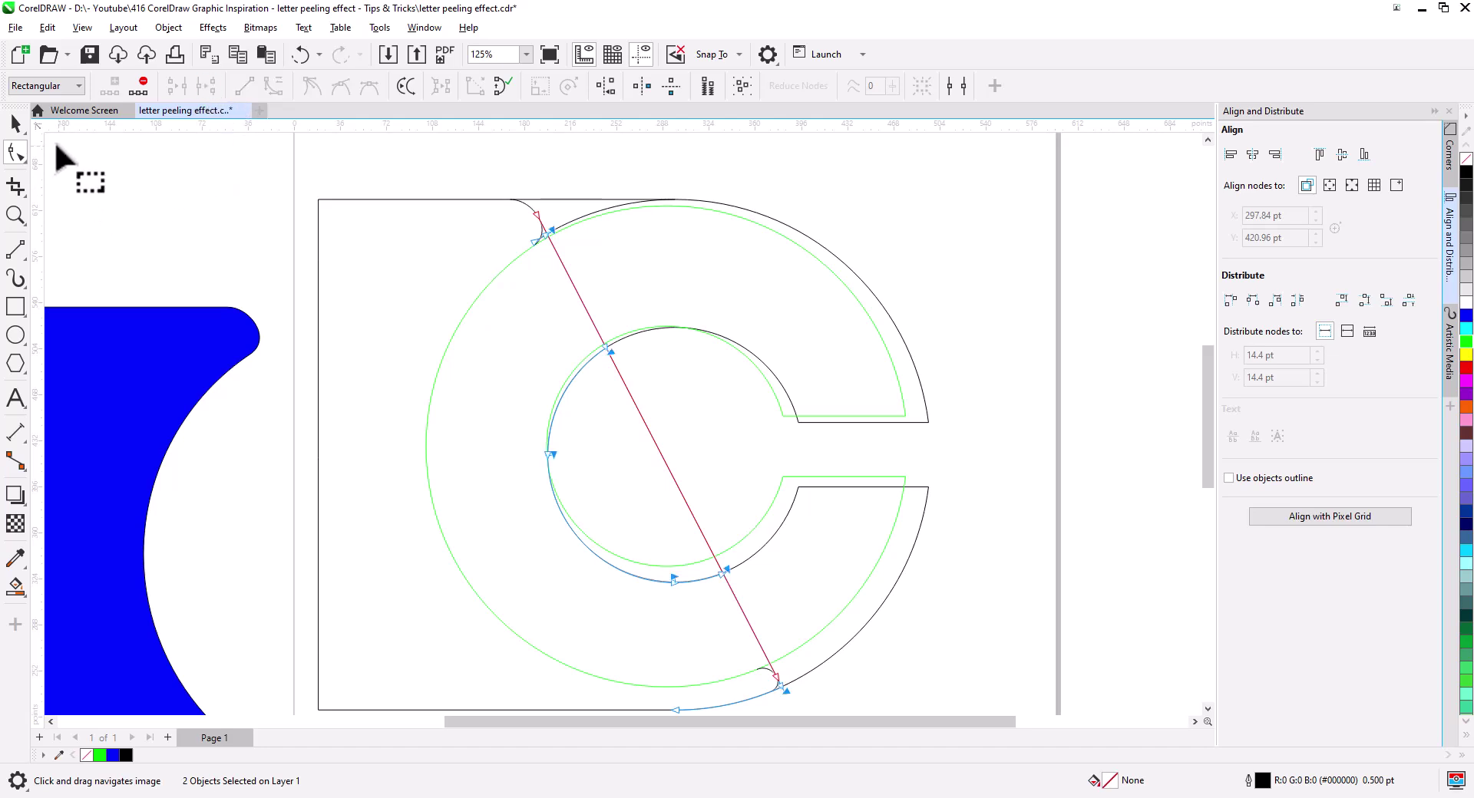
pyautogui.click(24, 128)
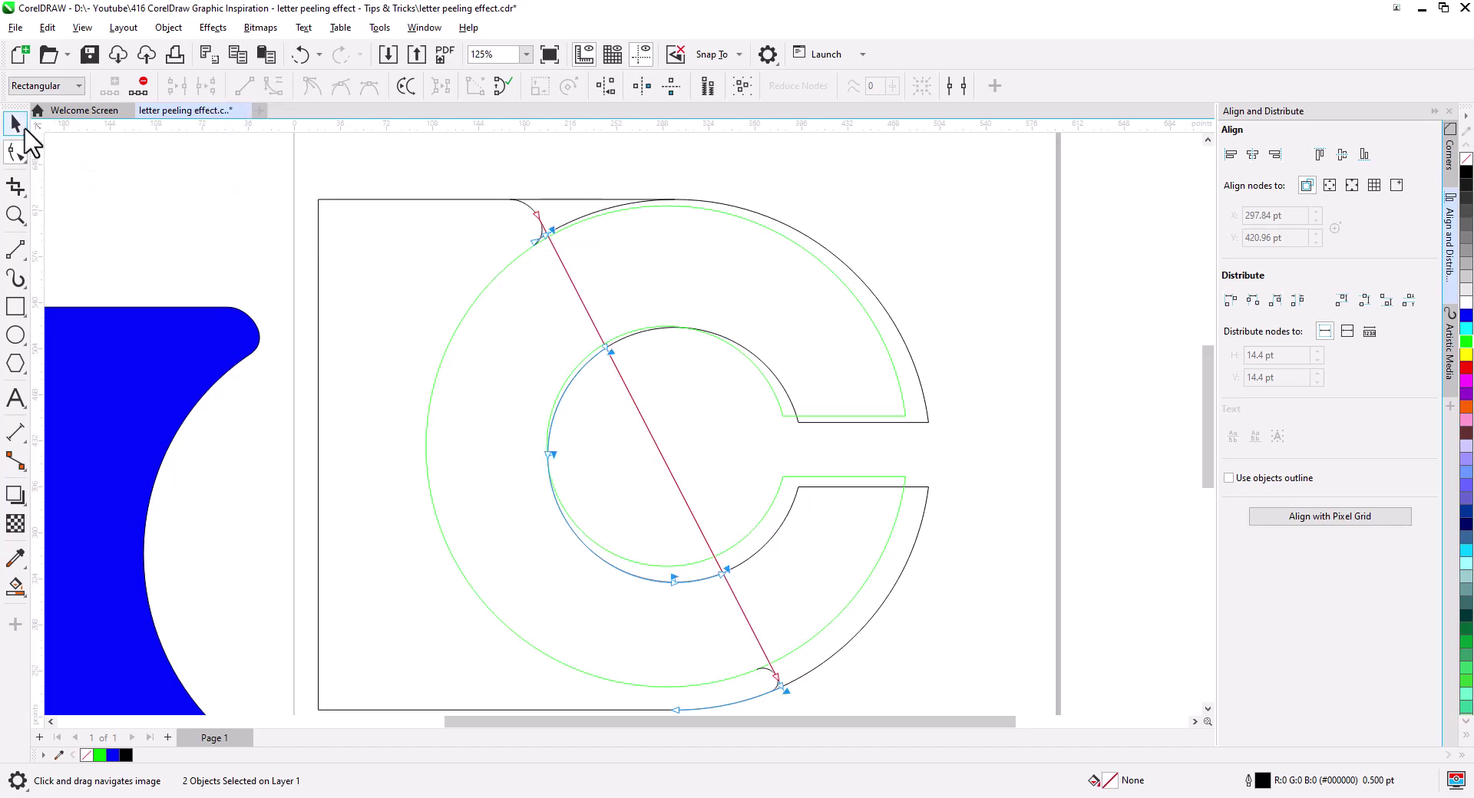
# Step: Delete the lower-left inner arc of the C
pyautogui.rightClick(598, 331)
pyautogui.click(338, 223)
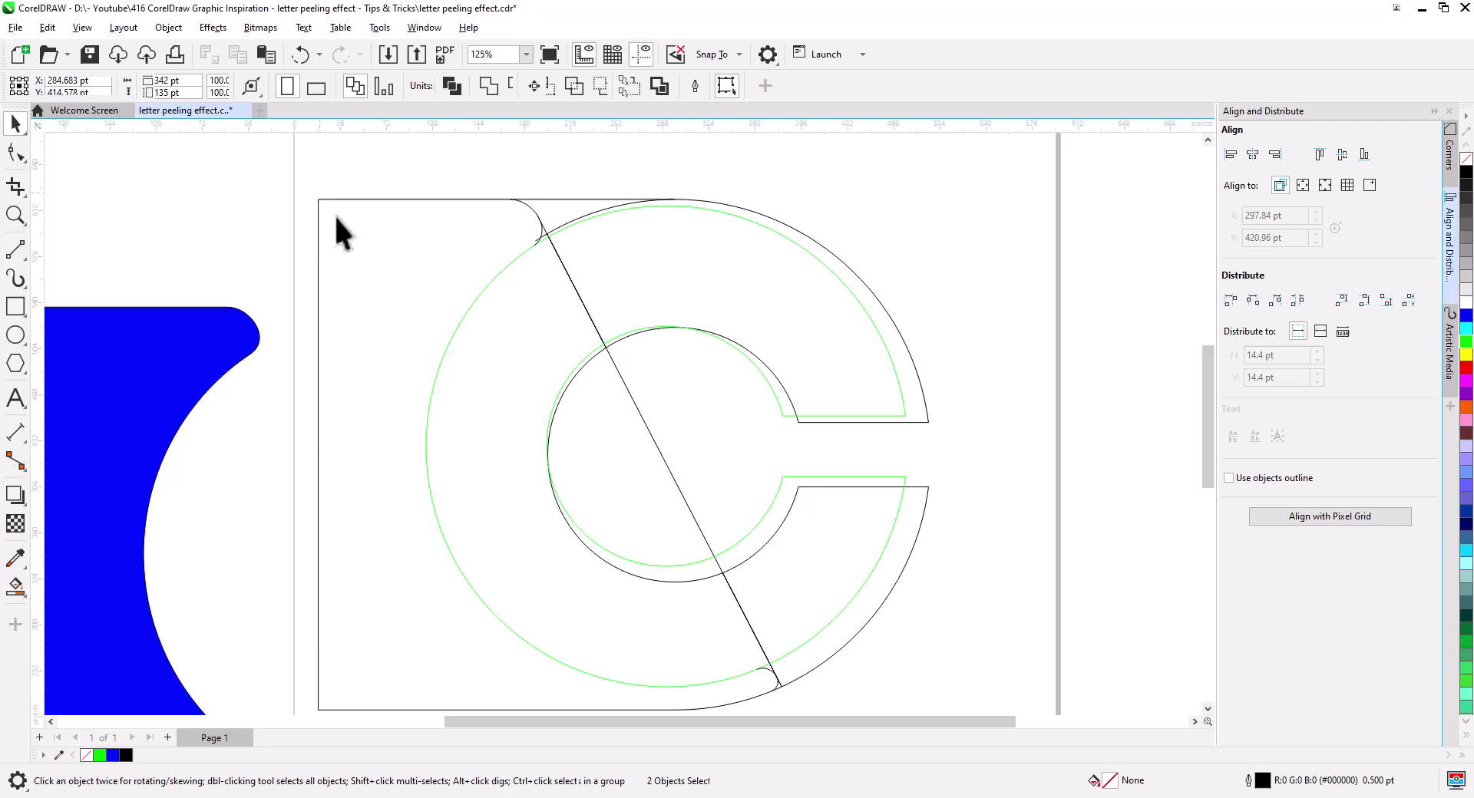
pyautogui.click(598, 556)
pyautogui.rightClick(596, 556)
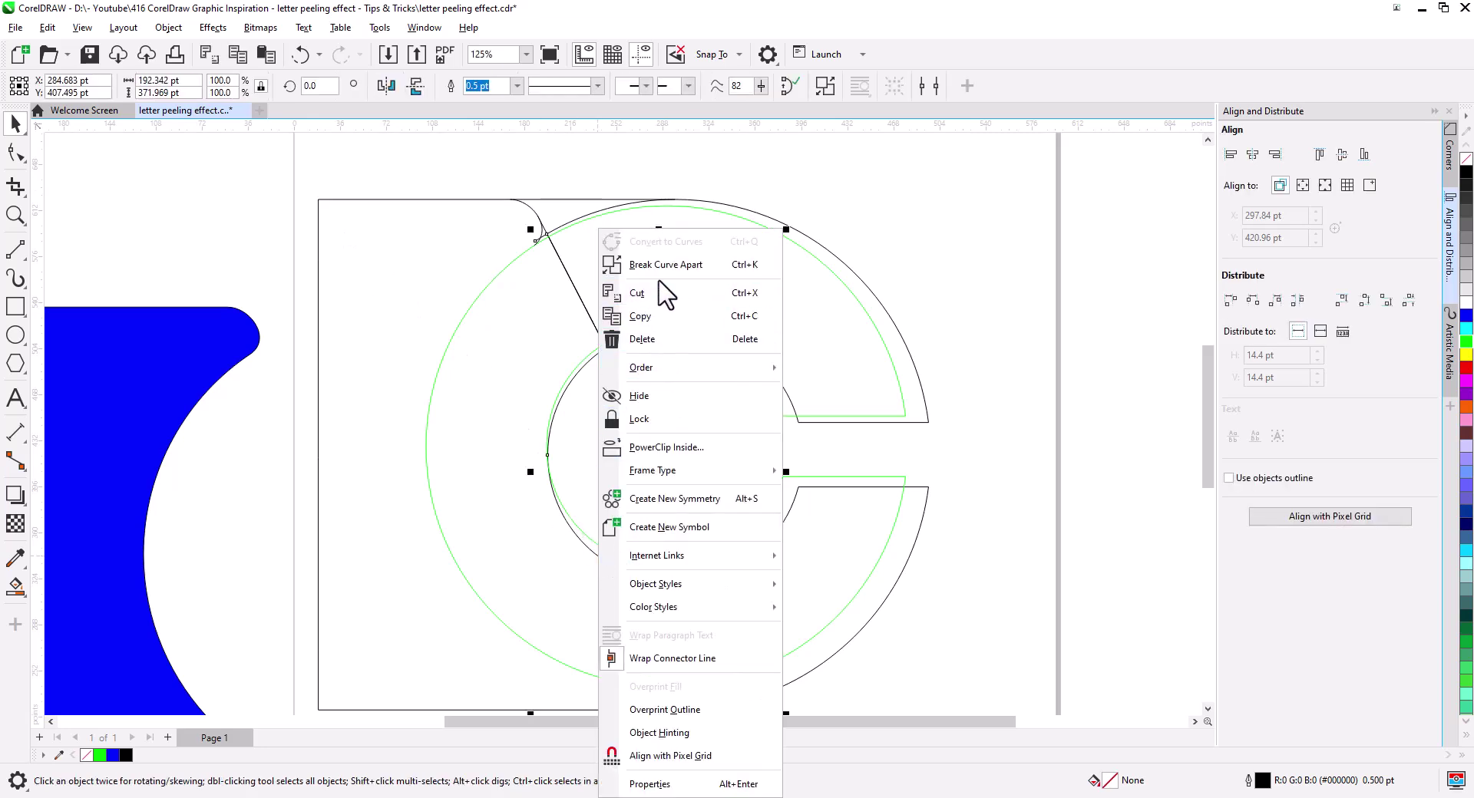
pyautogui.press('Escape')
pyautogui.click(975, 295)
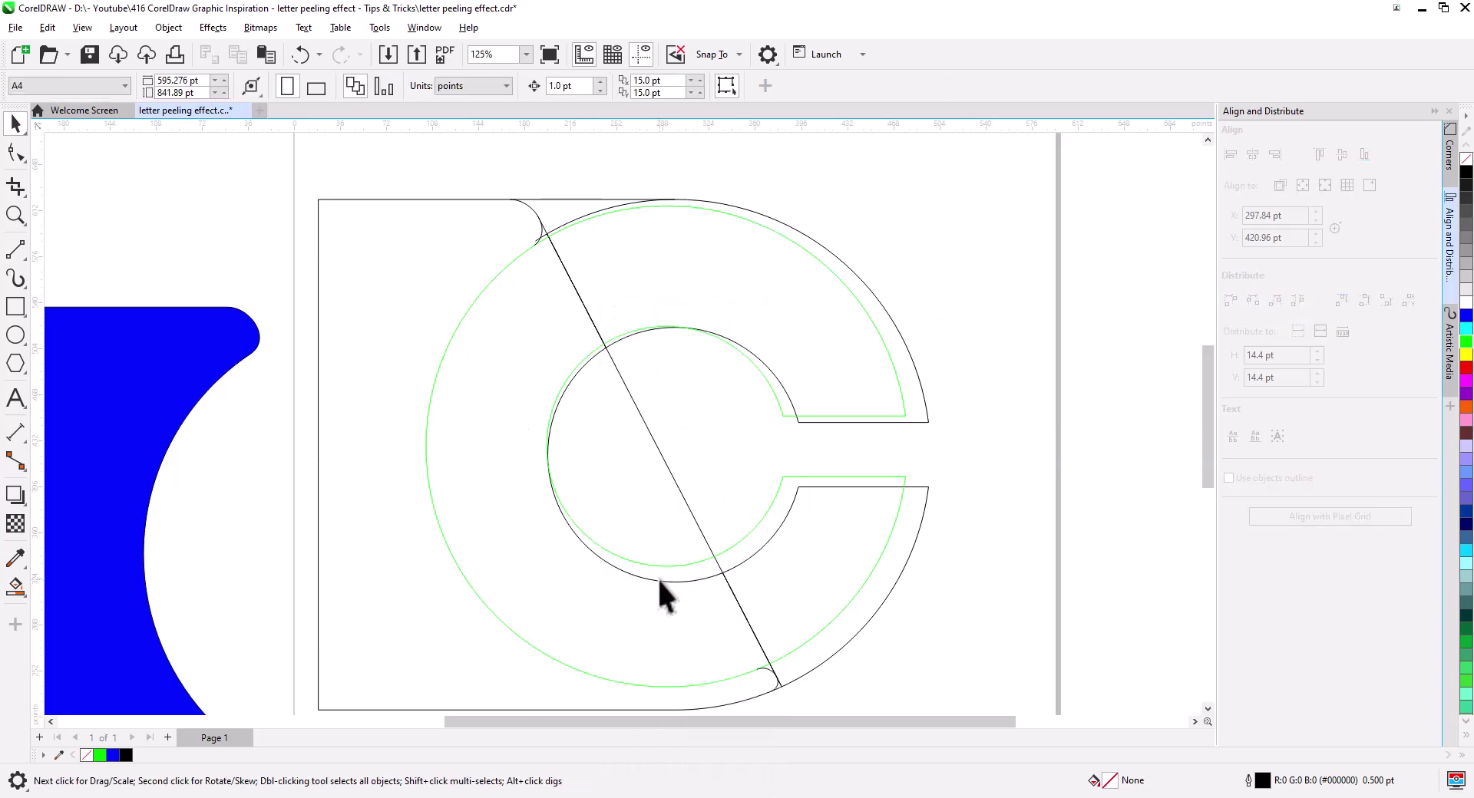
pyautogui.click(657, 577)
pyautogui.press('Delete')
# Step: Delete the small inner arc and the black inner arc left of the diagonal
pyautogui.click(684, 577)
pyautogui.click(684, 581)
pyautogui.click(840, 655)
pyautogui.click(676, 581)
pyautogui.press('Delete')
pyautogui.click(546, 447)
pyautogui.press('Delete')
# Step: Select the green C outline and its two end nodes at the opening
pyautogui.moveTo(610, 530); pyautogui.dragTo(600, 500)
pyautogui.click(568, 494)
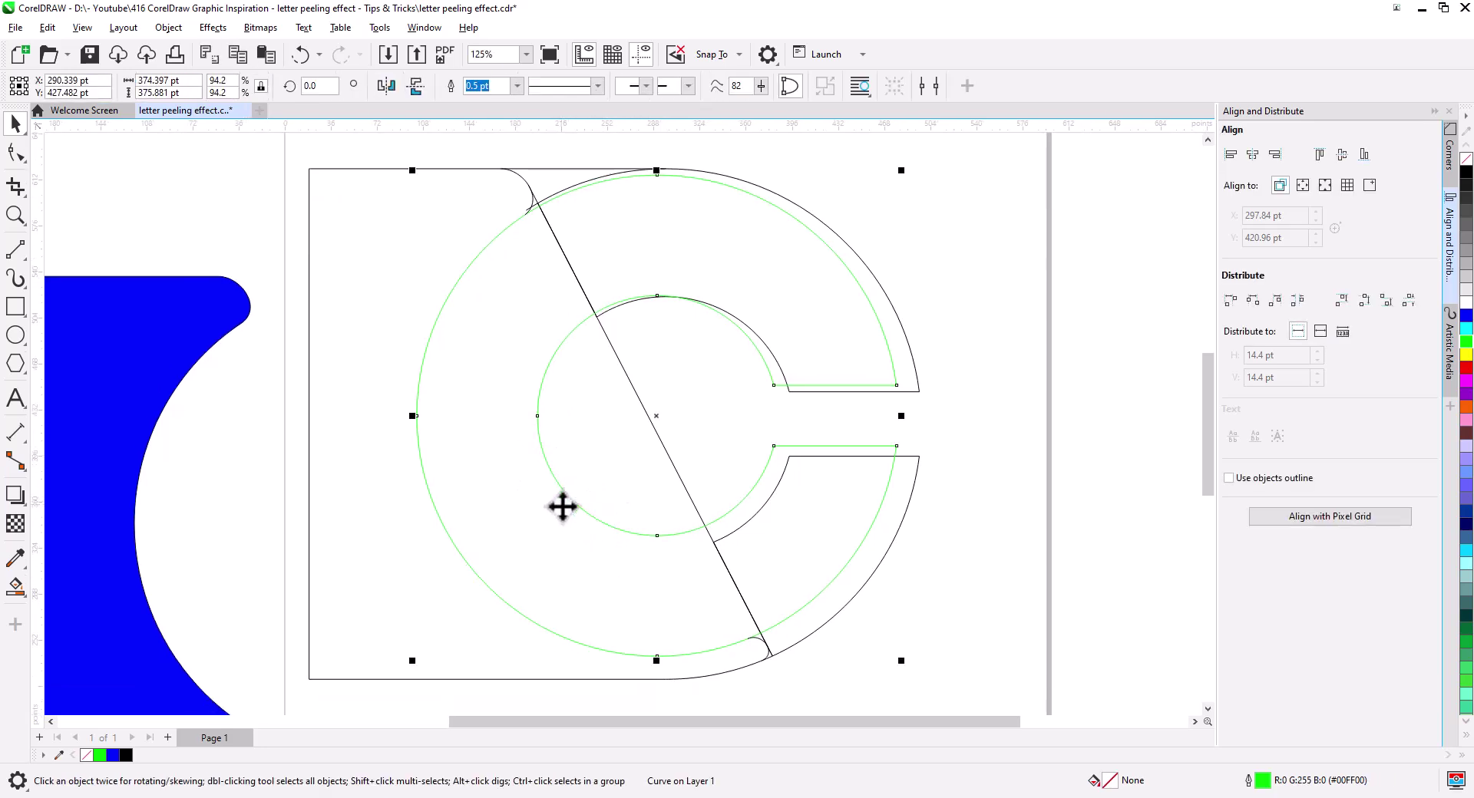
pyautogui.rightClick(578, 507)
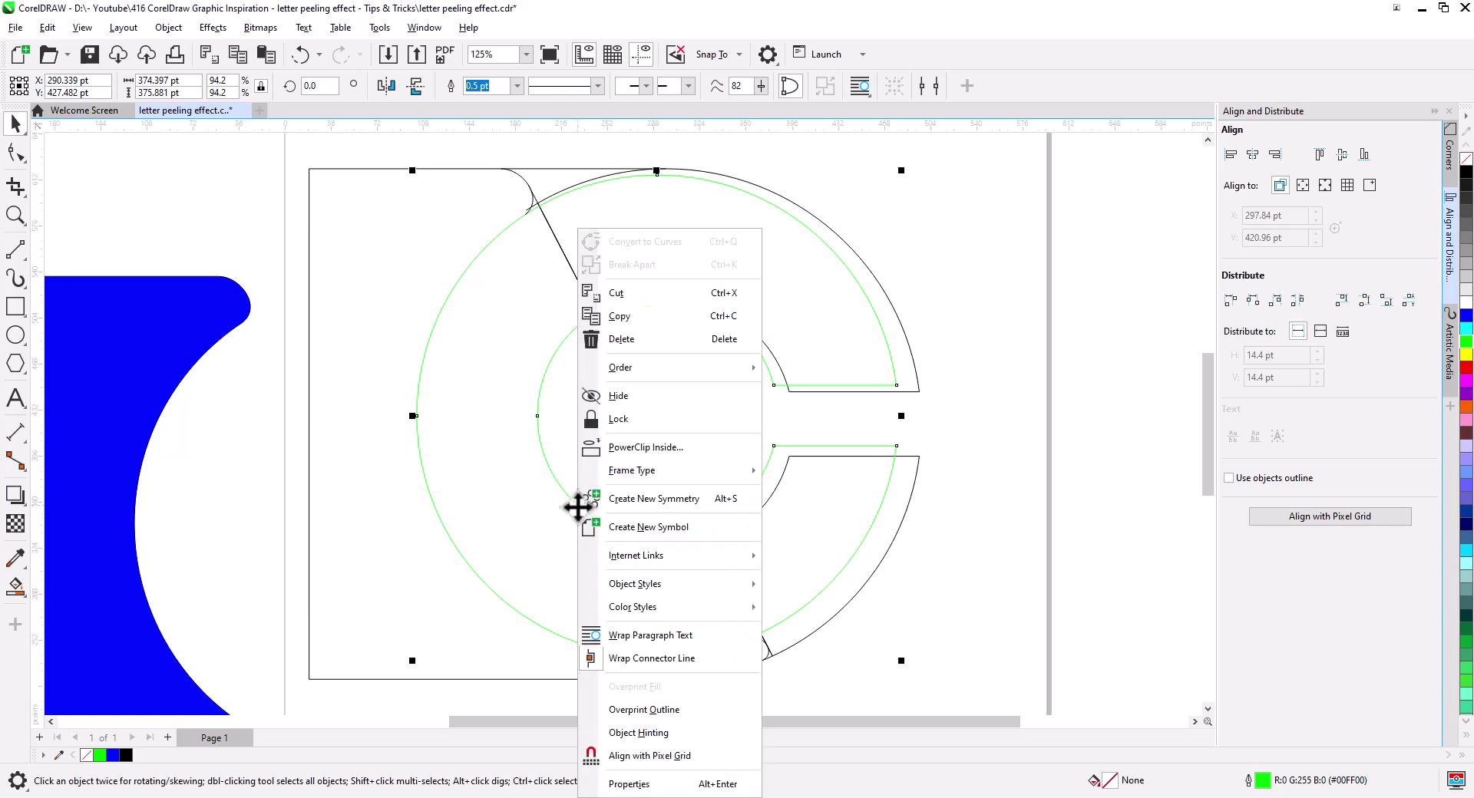
pyautogui.press('Escape')
pyautogui.click(16, 153)
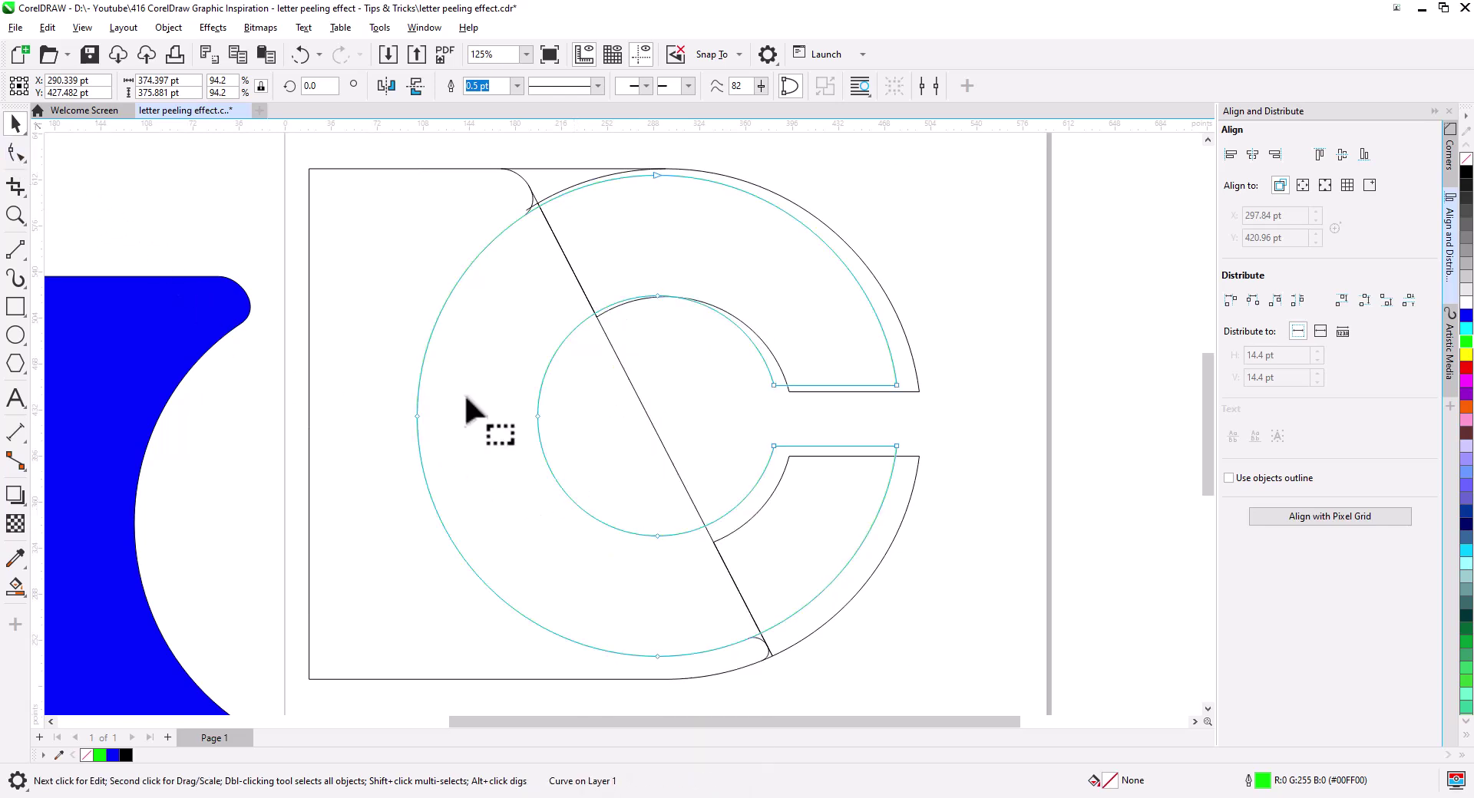
pyautogui.moveTo(779, 480); pyautogui.dragTo(757, 379)
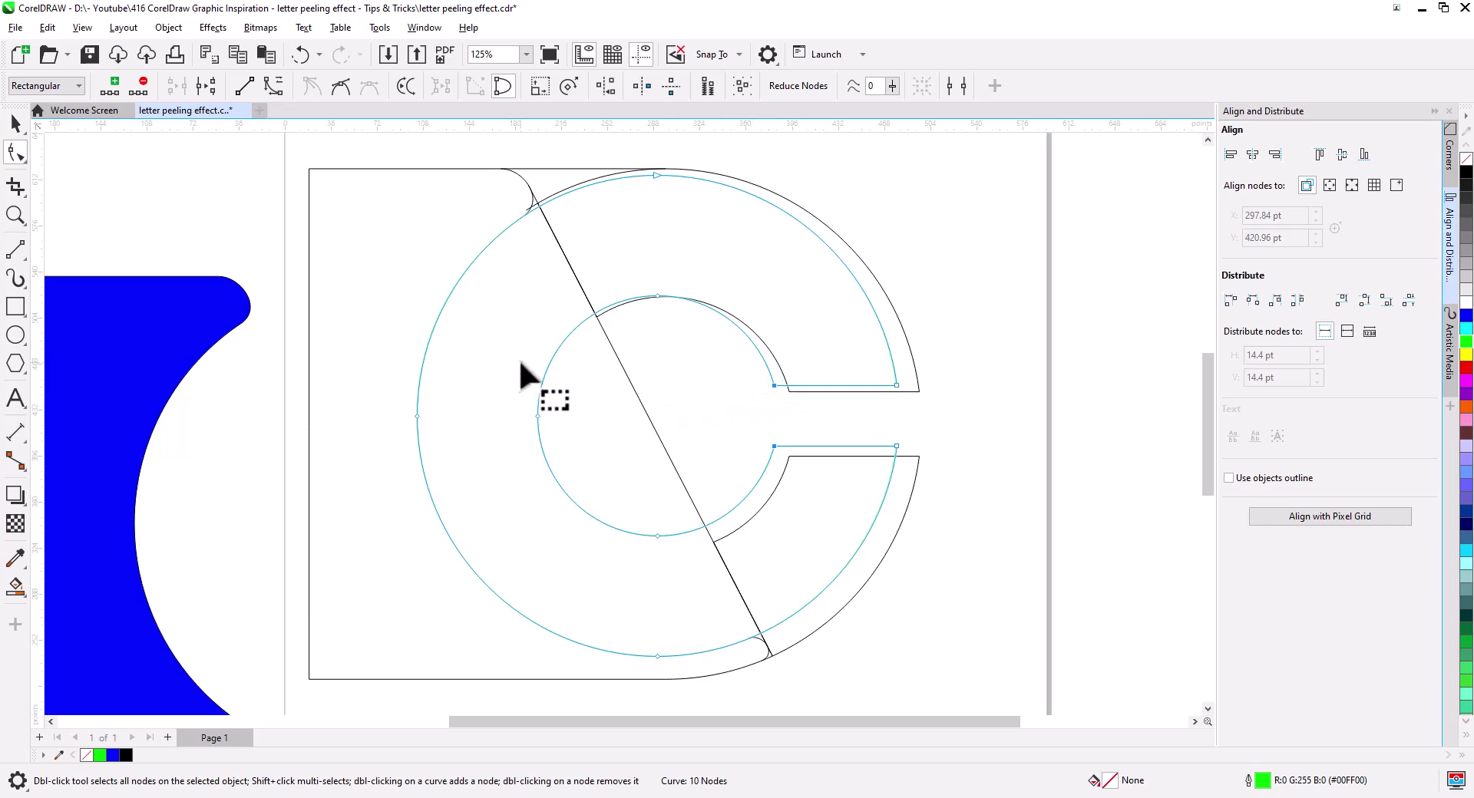
pyautogui.click(15, 123)
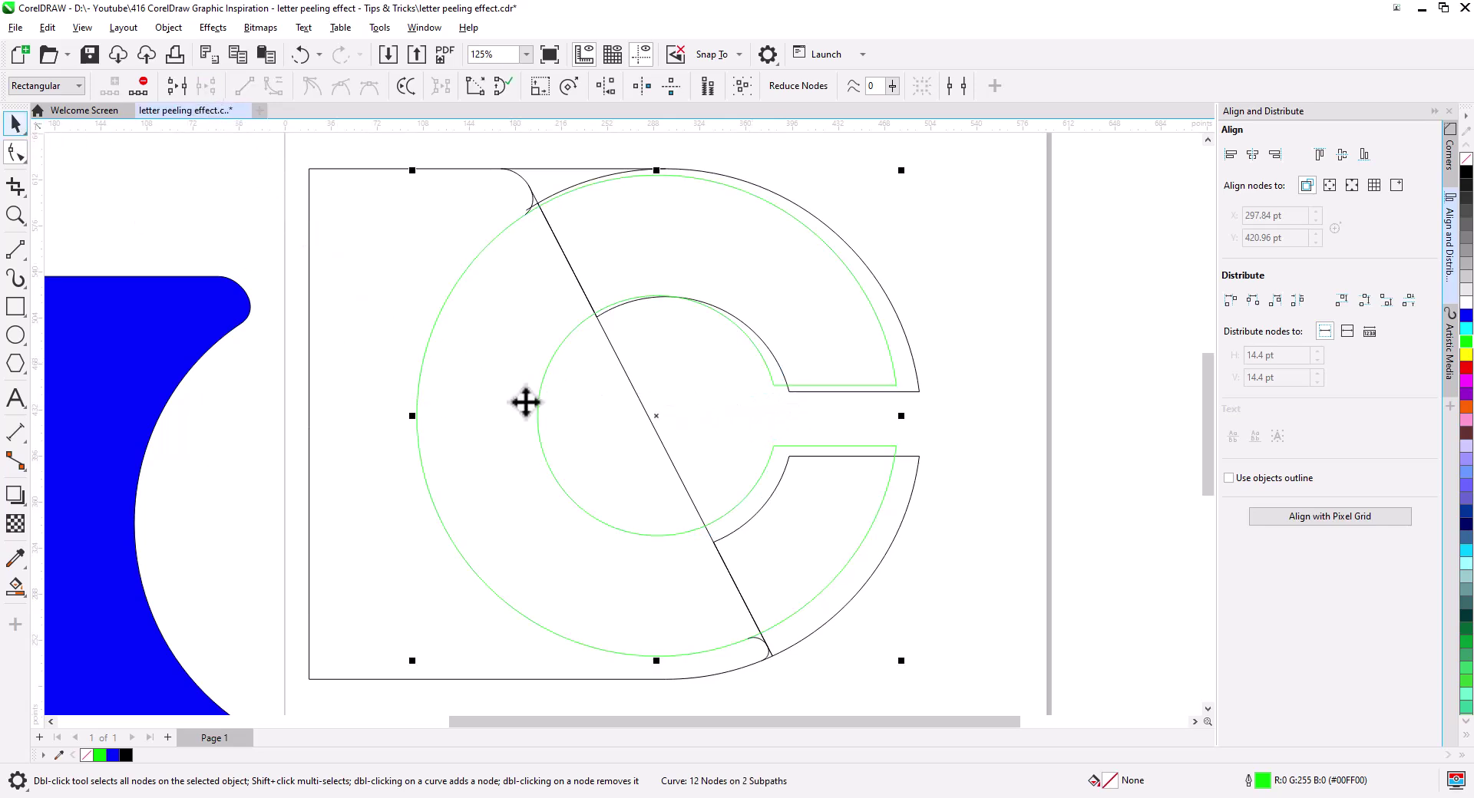
# Step: Break the green C curve apart and delete its inner green arc
pyautogui.rightClick(774, 388)
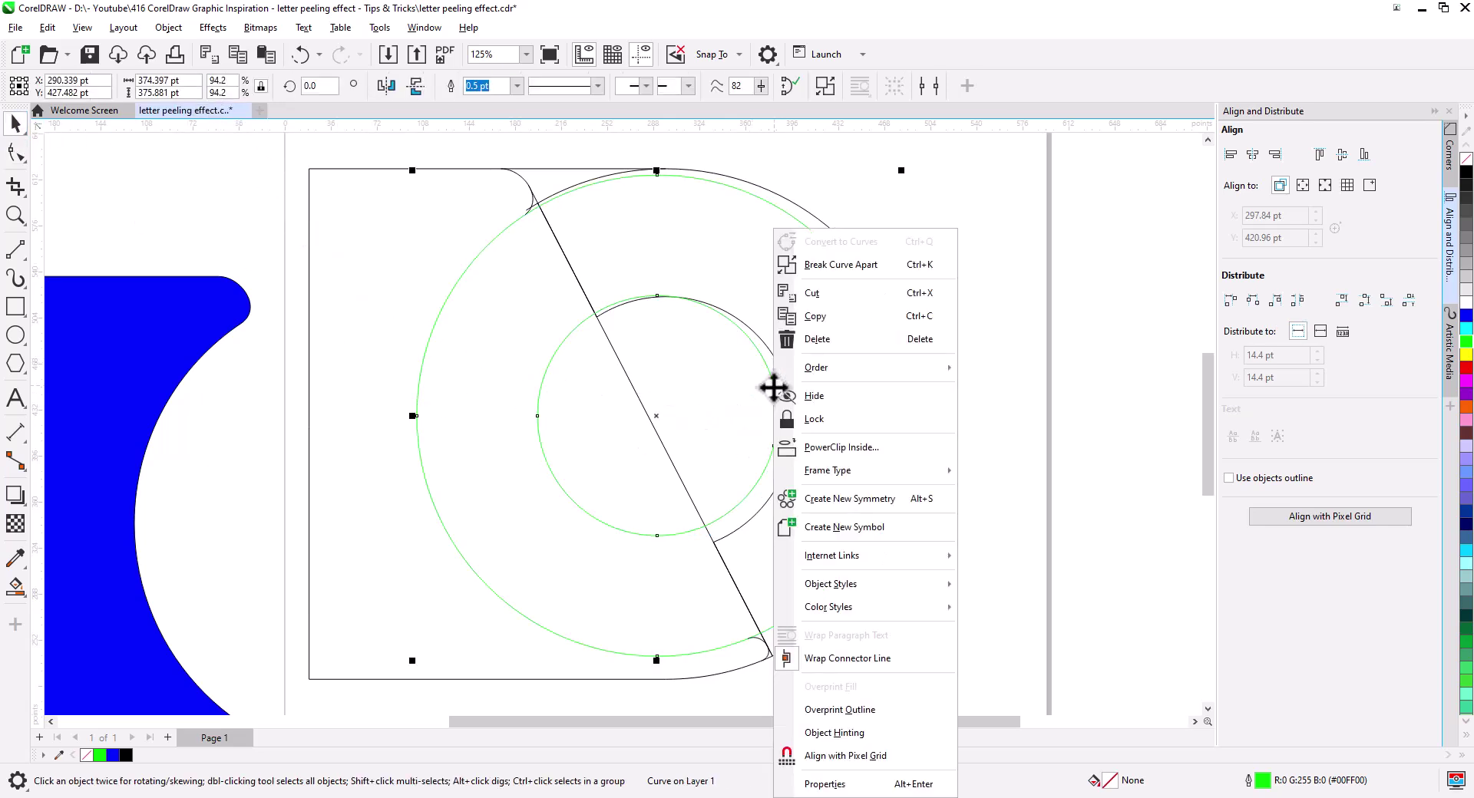
pyautogui.click(833, 264)
pyautogui.click(959, 404)
pyautogui.click(761, 356)
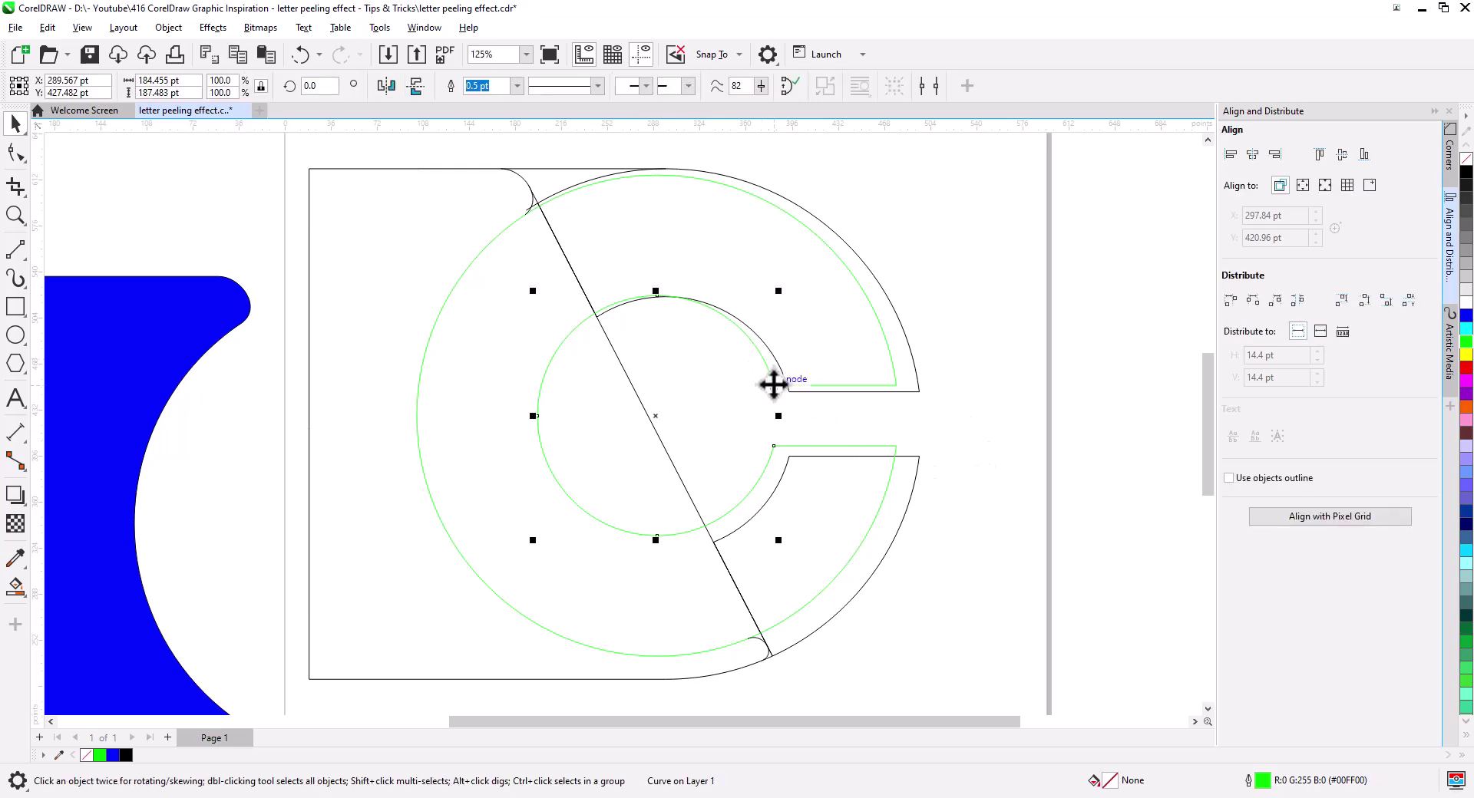
pyautogui.press('Delete')
pyautogui.moveTo(664, 489); pyautogui.dragTo(688, 467)
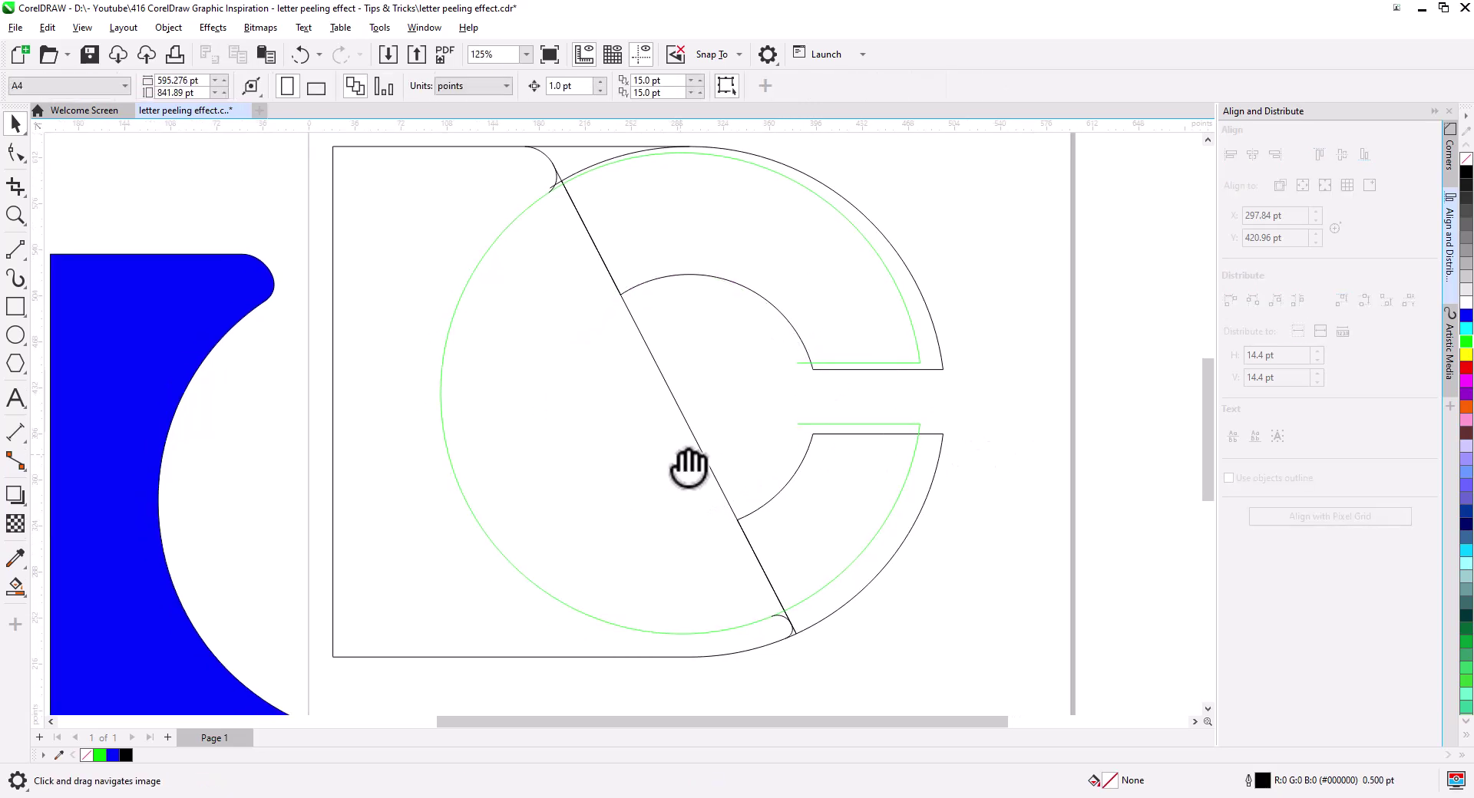
# Step: Smart Fill the region left of the diagonal and the small gaps at both tips blue
pyautogui.click(16, 588)
pyautogui.click(542, 489)
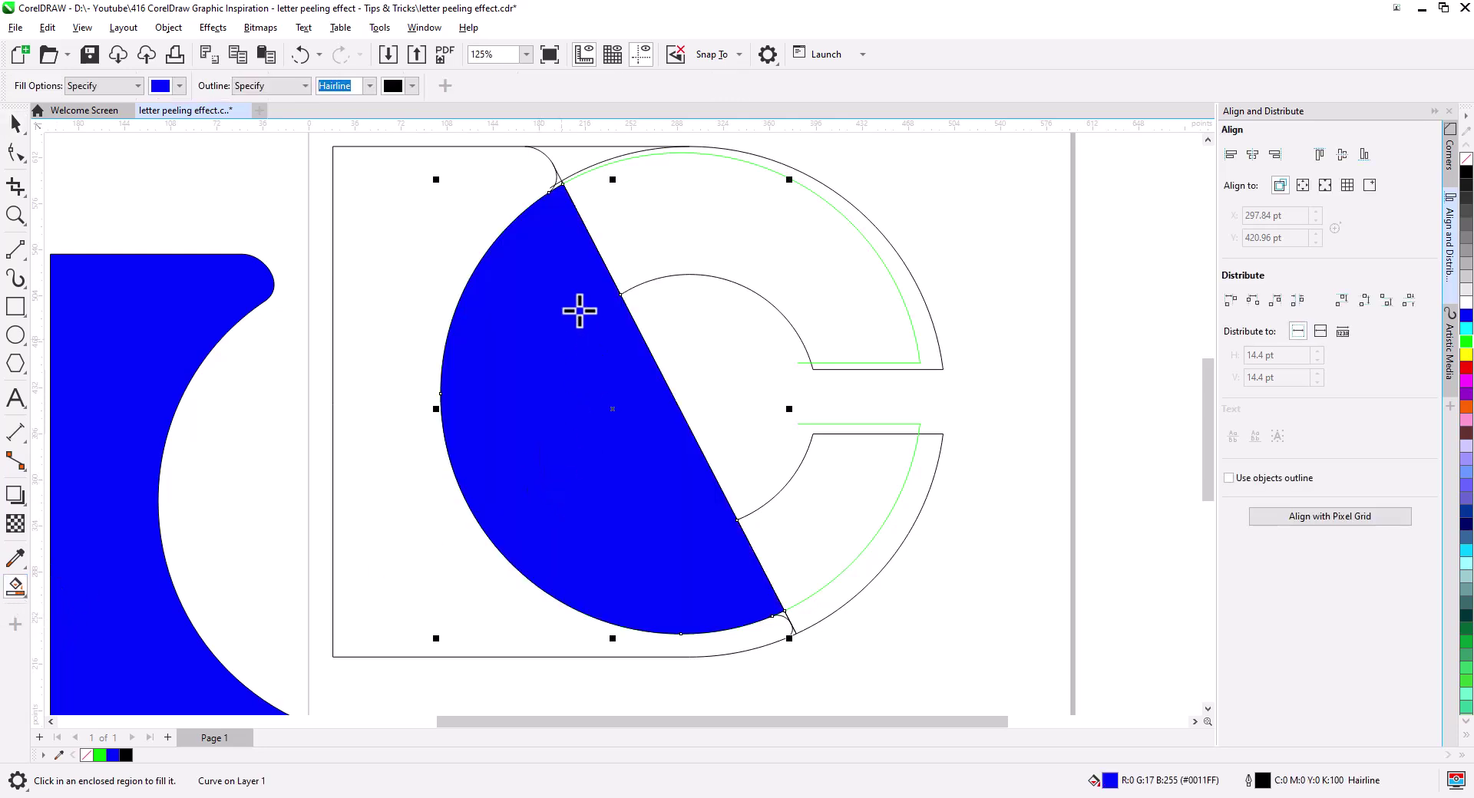
pyautogui.scroll(2, 560, 209)
pyautogui.scroll(2, 560, 208)
pyautogui.moveTo(549, 182); pyautogui.dragTo(533, 511)
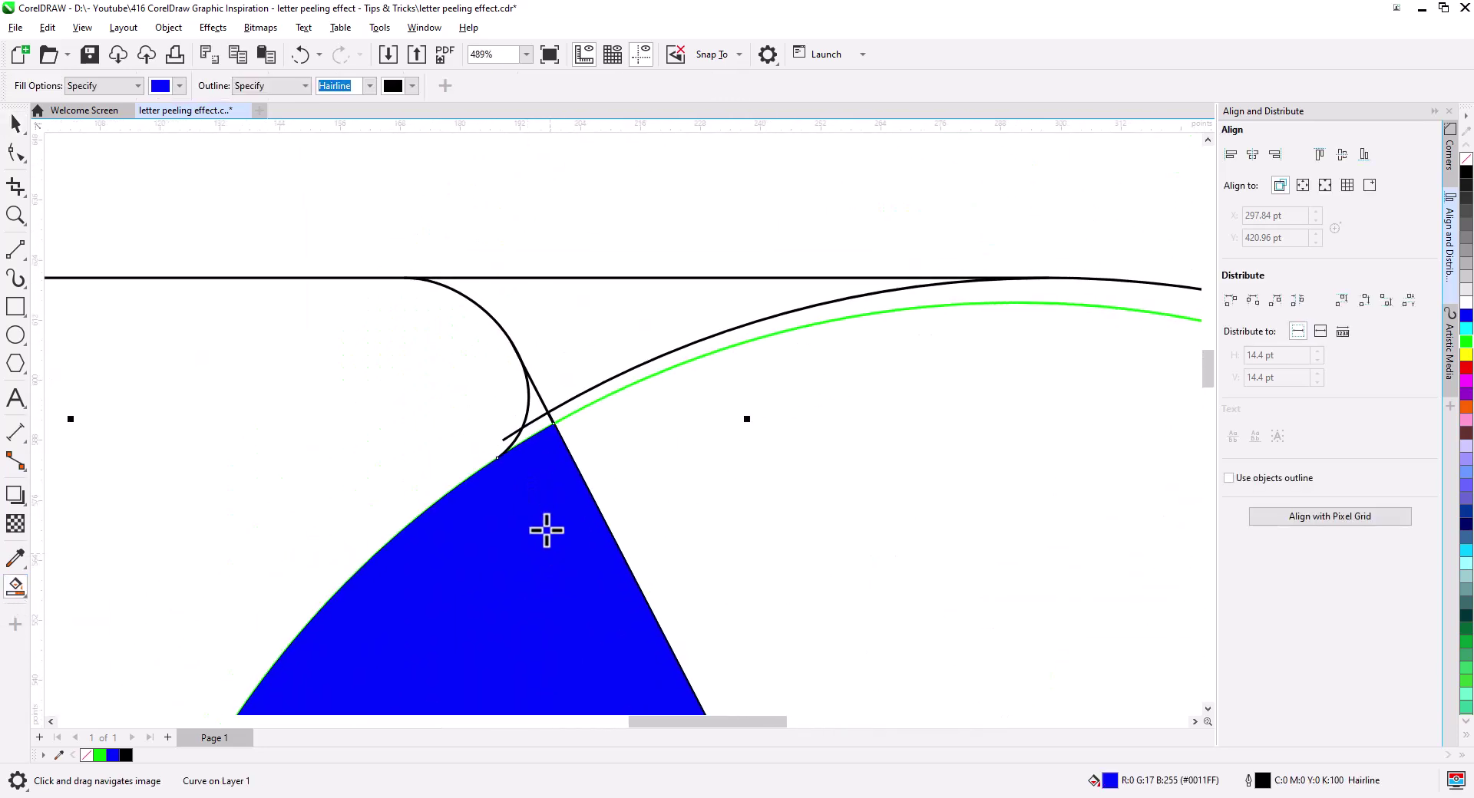
pyautogui.click(539, 423)
pyautogui.click(538, 408)
pyautogui.moveTo(641, 687); pyautogui.dragTo(492, 249)
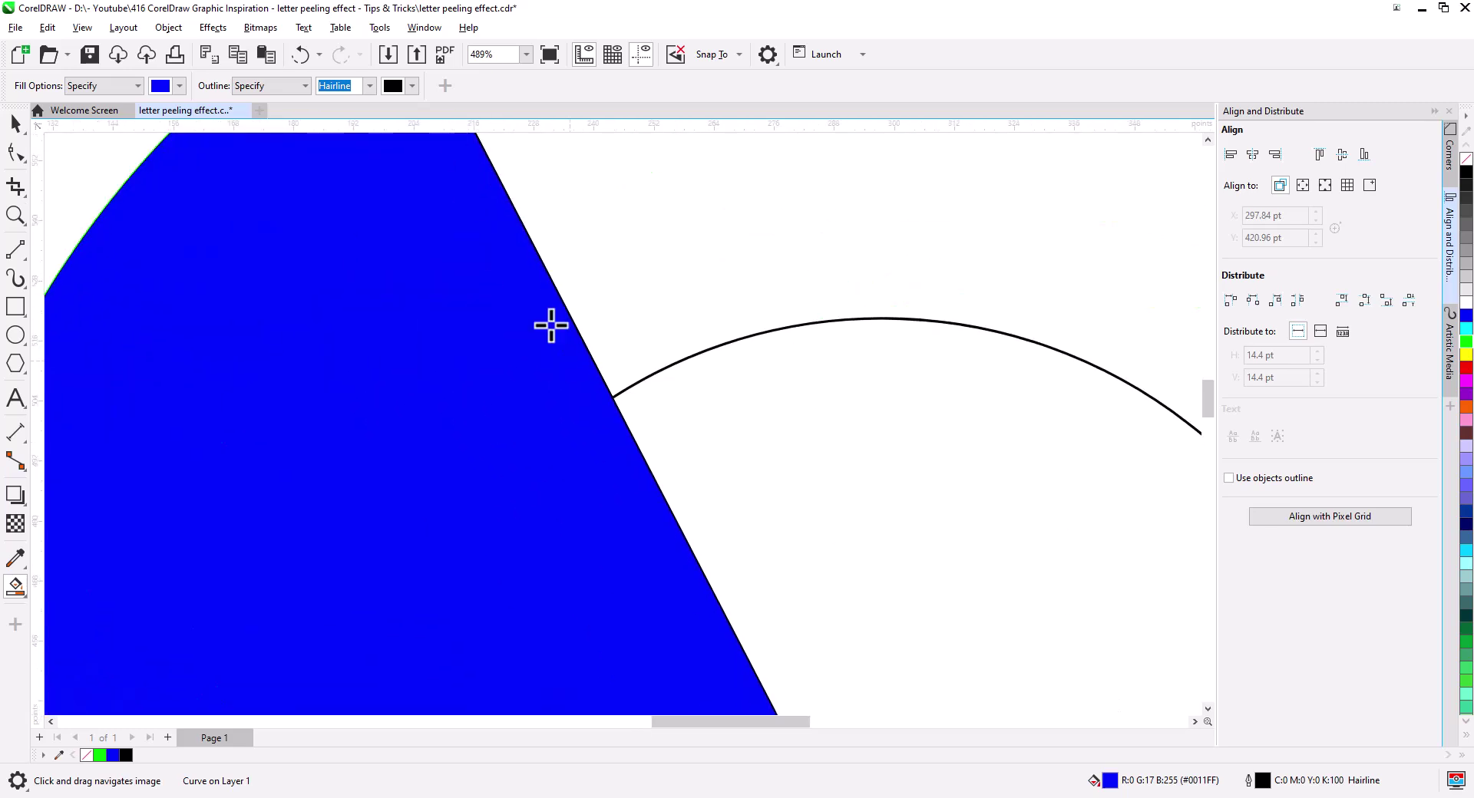
pyautogui.moveTo(691, 680); pyautogui.dragTo(509, 265)
pyautogui.moveTo(734, 591); pyautogui.dragTo(596, 277)
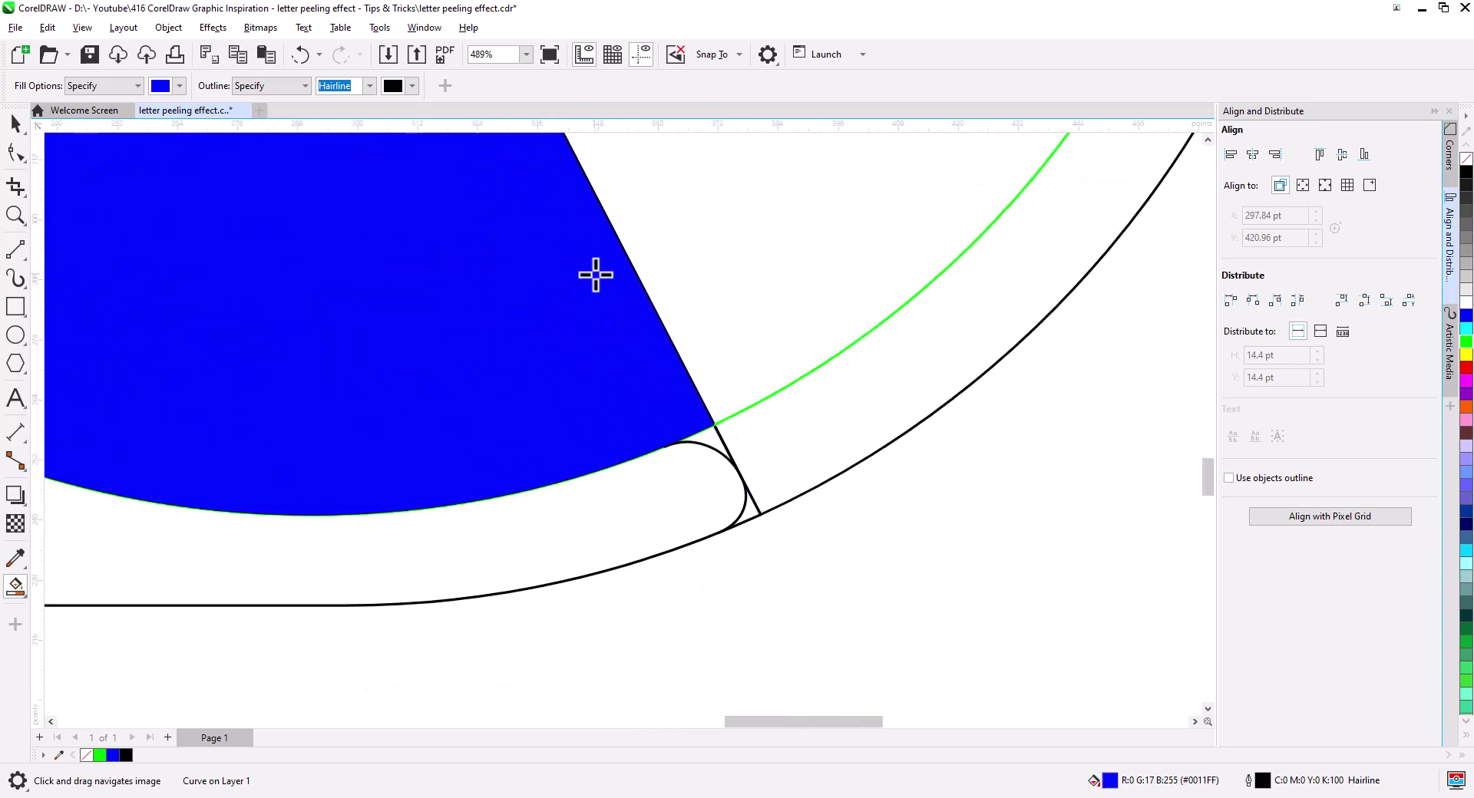
pyautogui.click(717, 443)
pyautogui.scroll(-3, 476, 384)
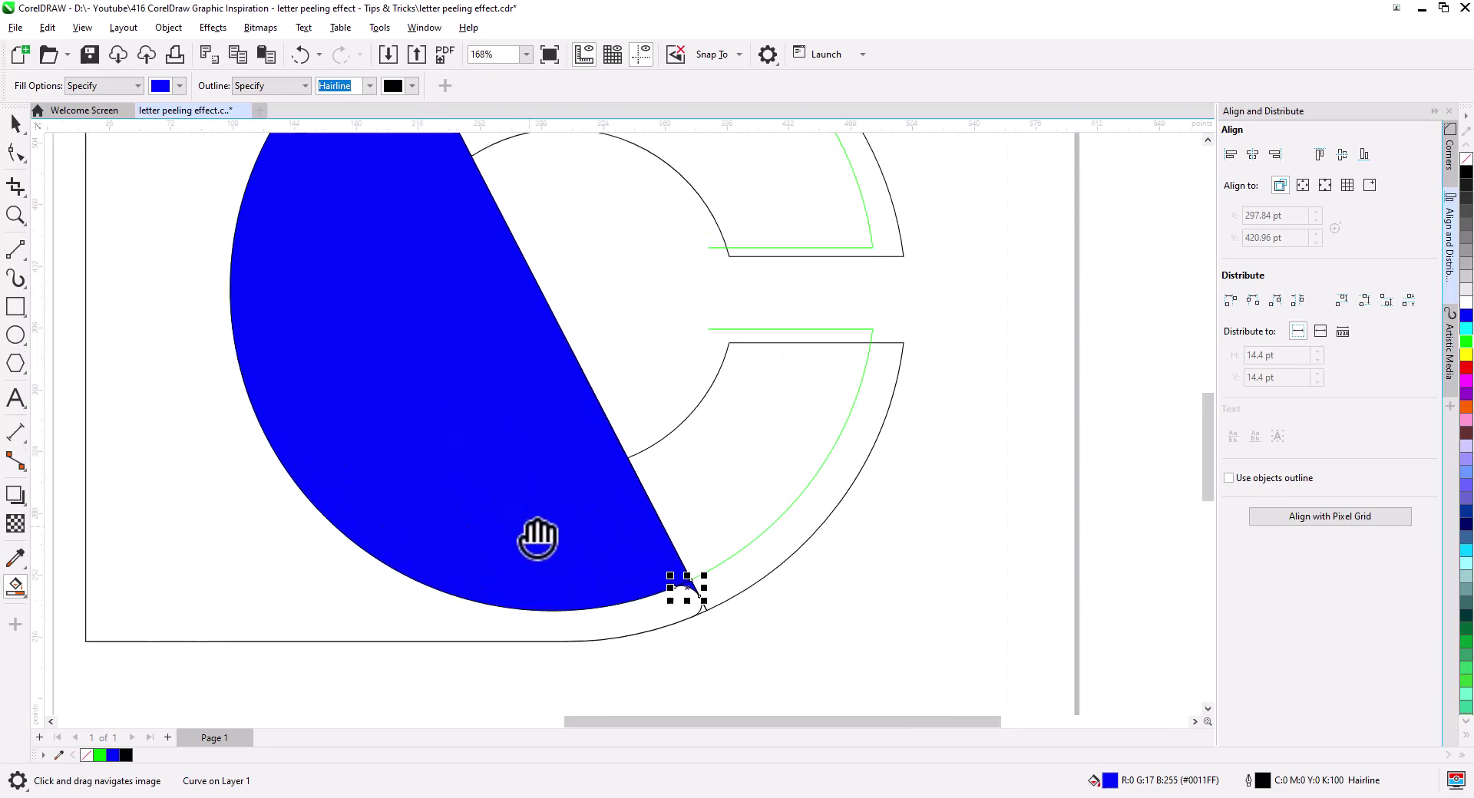
# Step: Delete the green guide curve and the small curl curve at the lower tip
pyautogui.click(16, 124)
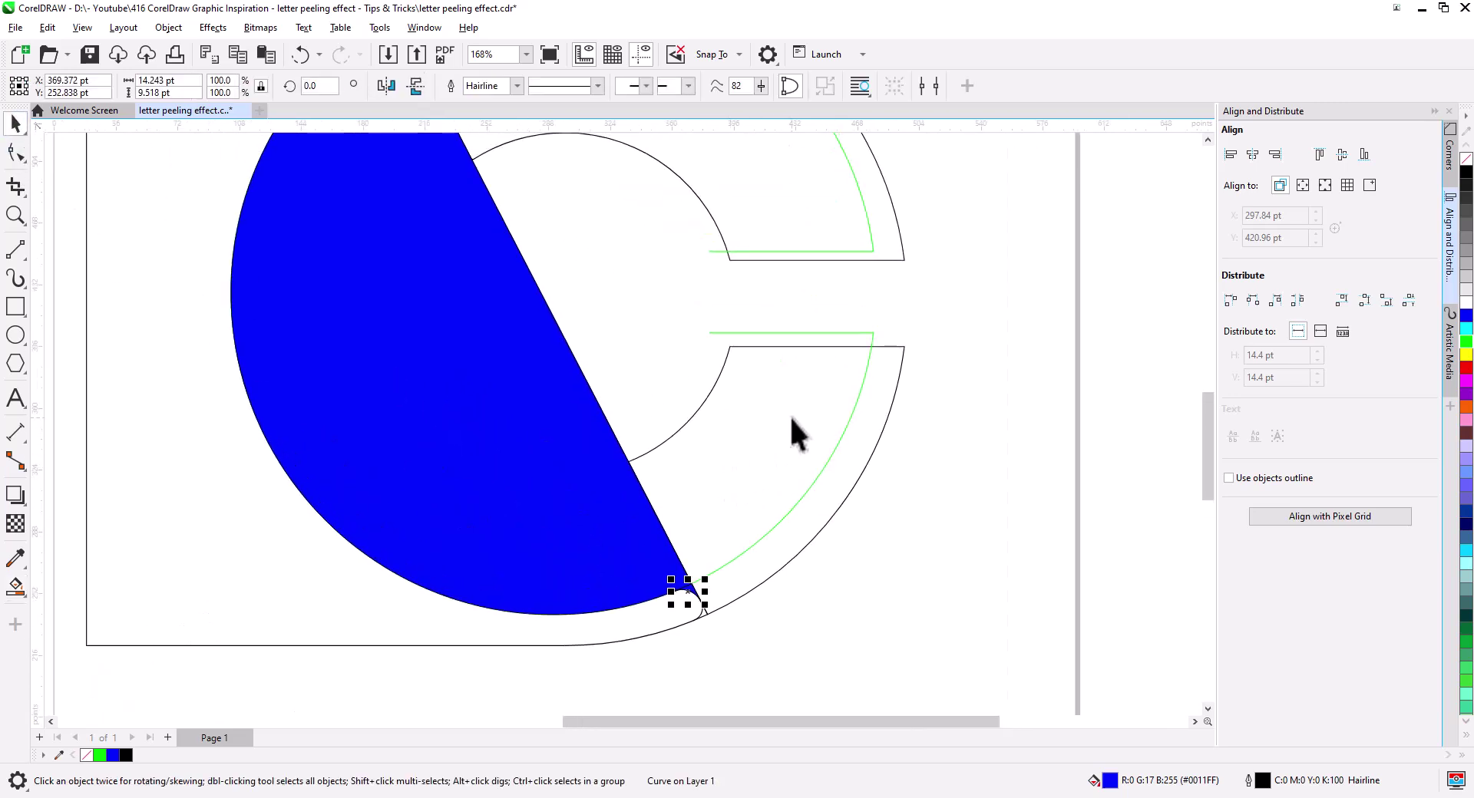
pyautogui.click(813, 334)
pyautogui.press('Delete')
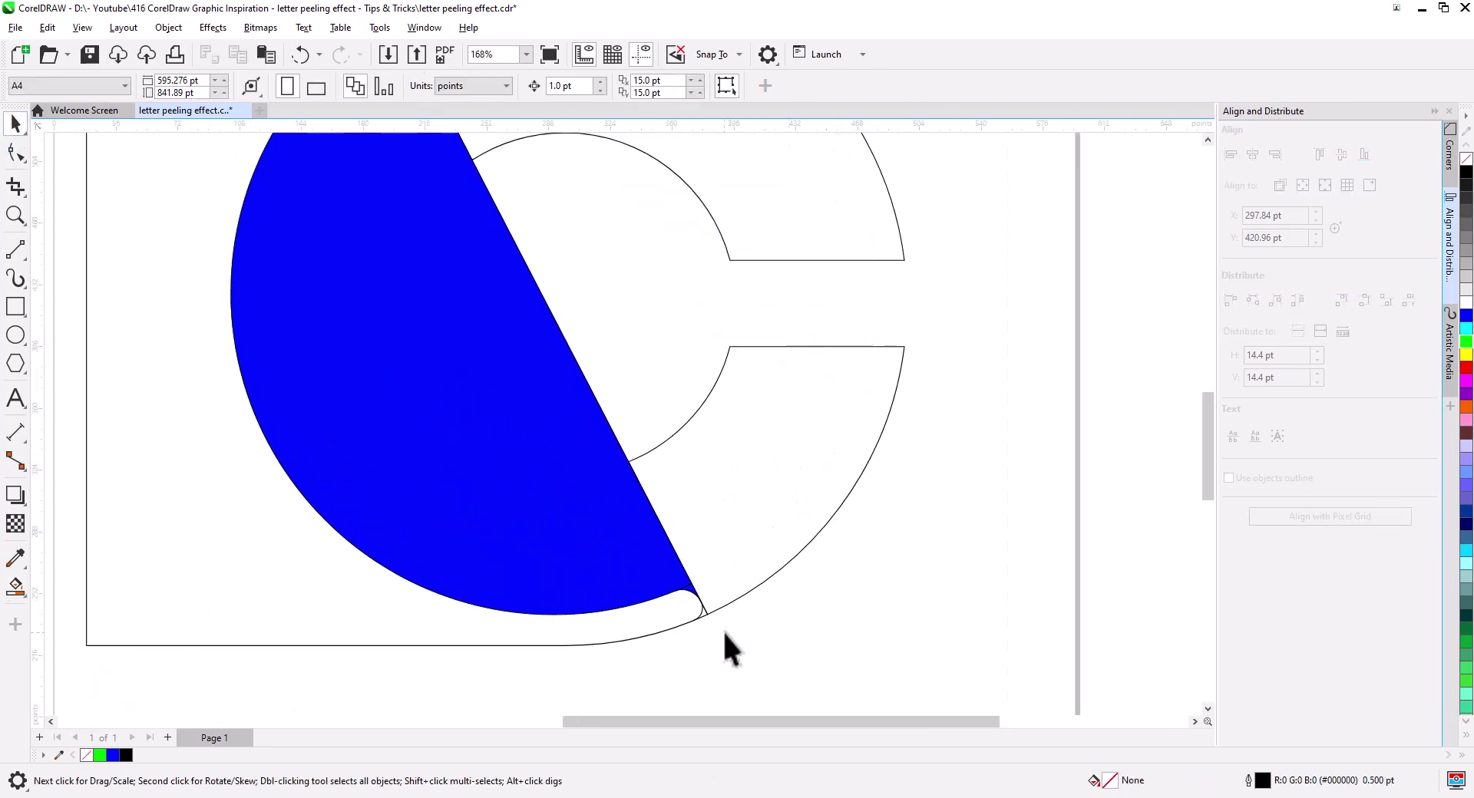
pyautogui.click(705, 613)
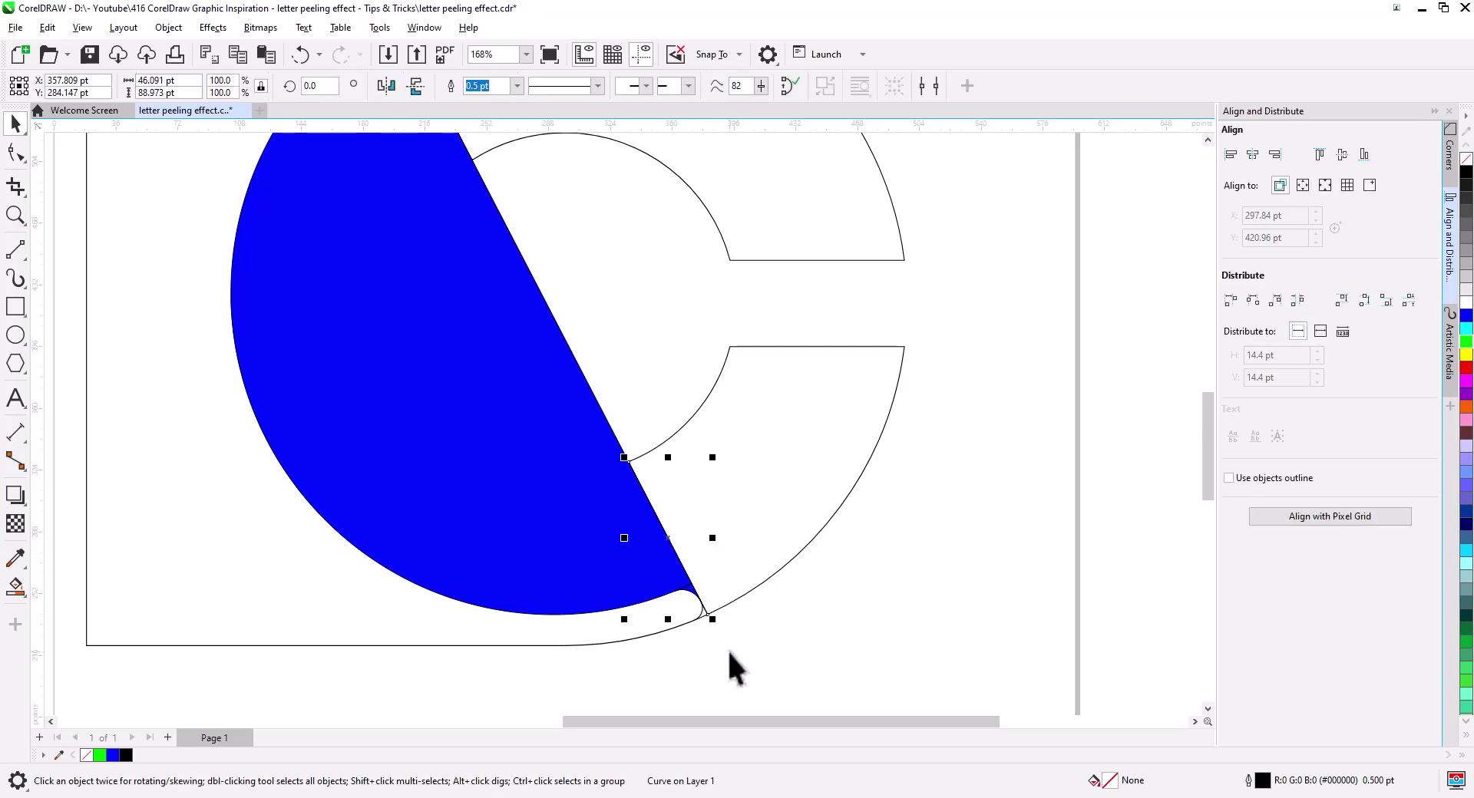
pyautogui.press('Delete')
pyautogui.click(704, 607)
pyautogui.press('Delete')
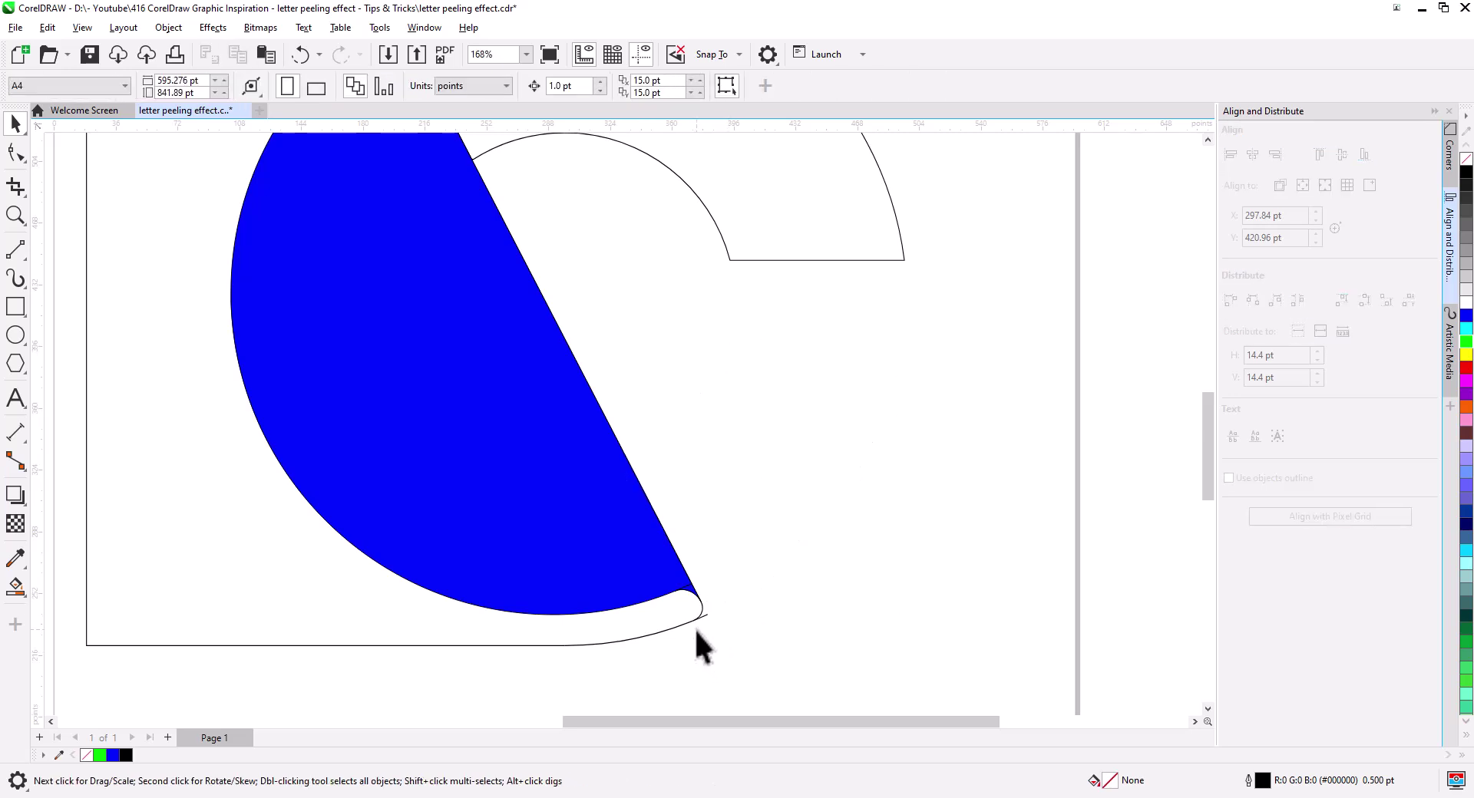
pyautogui.hotkey('ctrl', 'z')
pyautogui.click(717, 644)
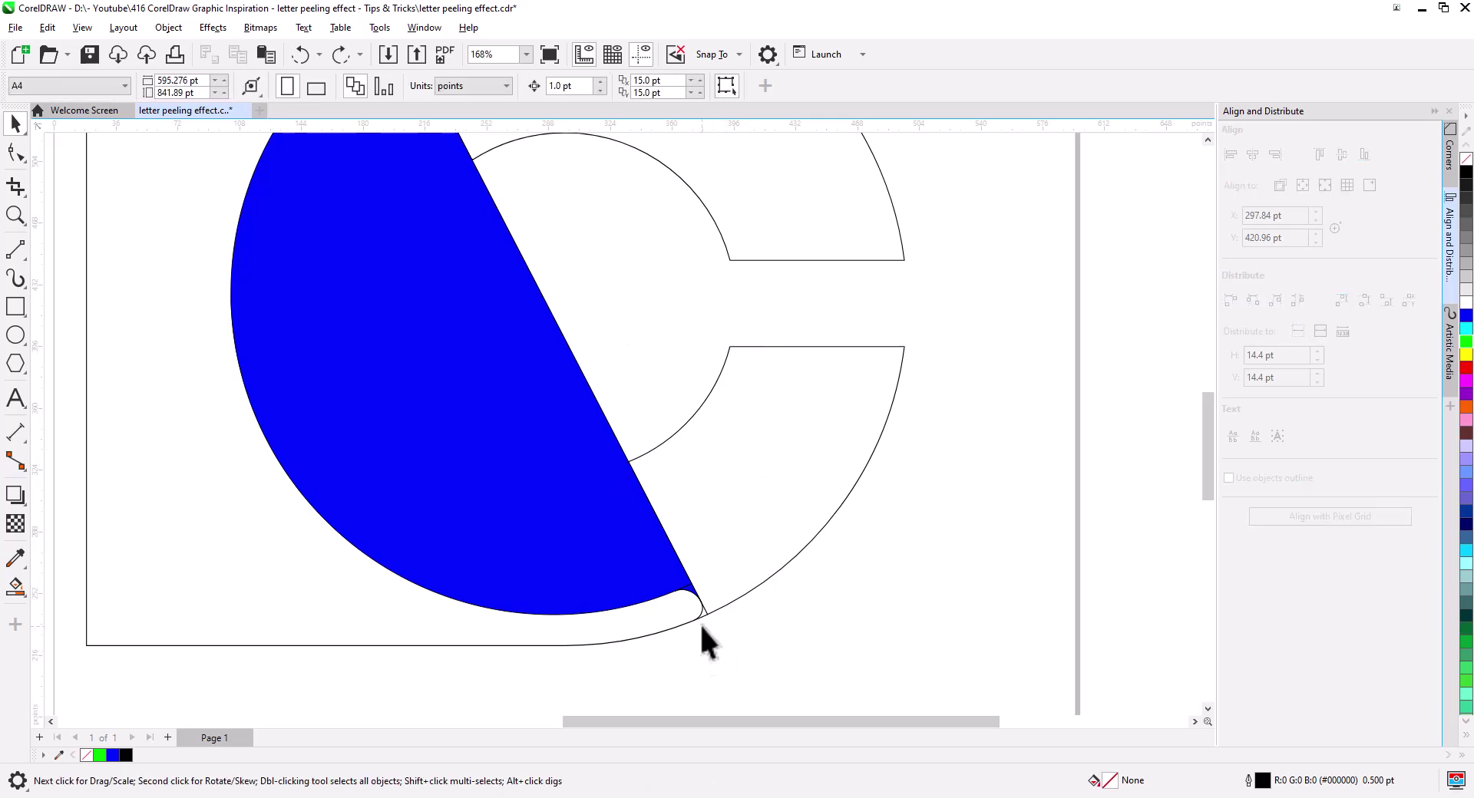
pyautogui.click(697, 609)
pyautogui.press('Delete')
# Step: Delete the overhanging line, upper curl curve and stray thin line at the upper tip
pyautogui.moveTo(588, 447); pyautogui.dragTo(769, 762)
pyautogui.scroll(2, 560, 333)
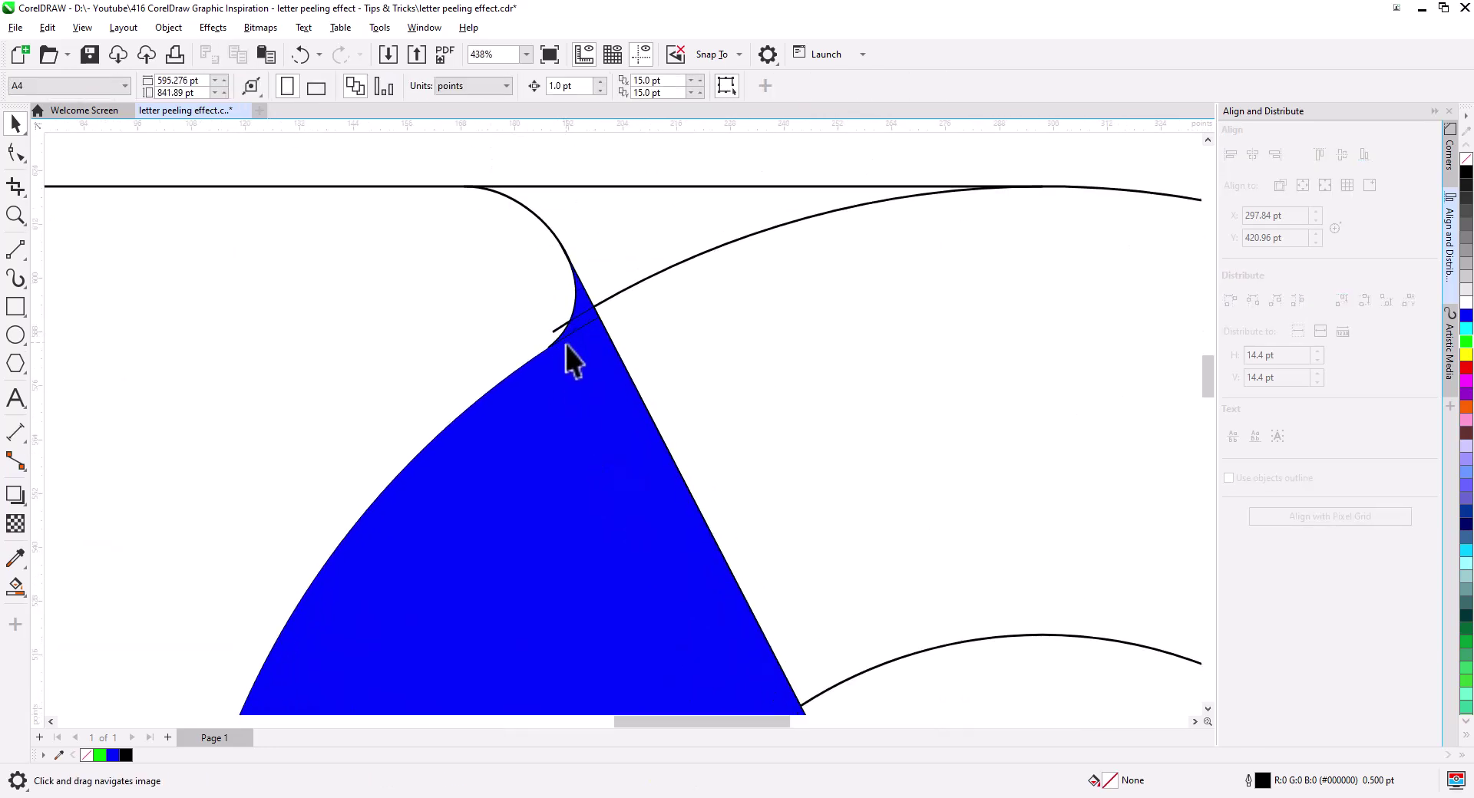
pyautogui.click(555, 329)
pyautogui.press('Delete')
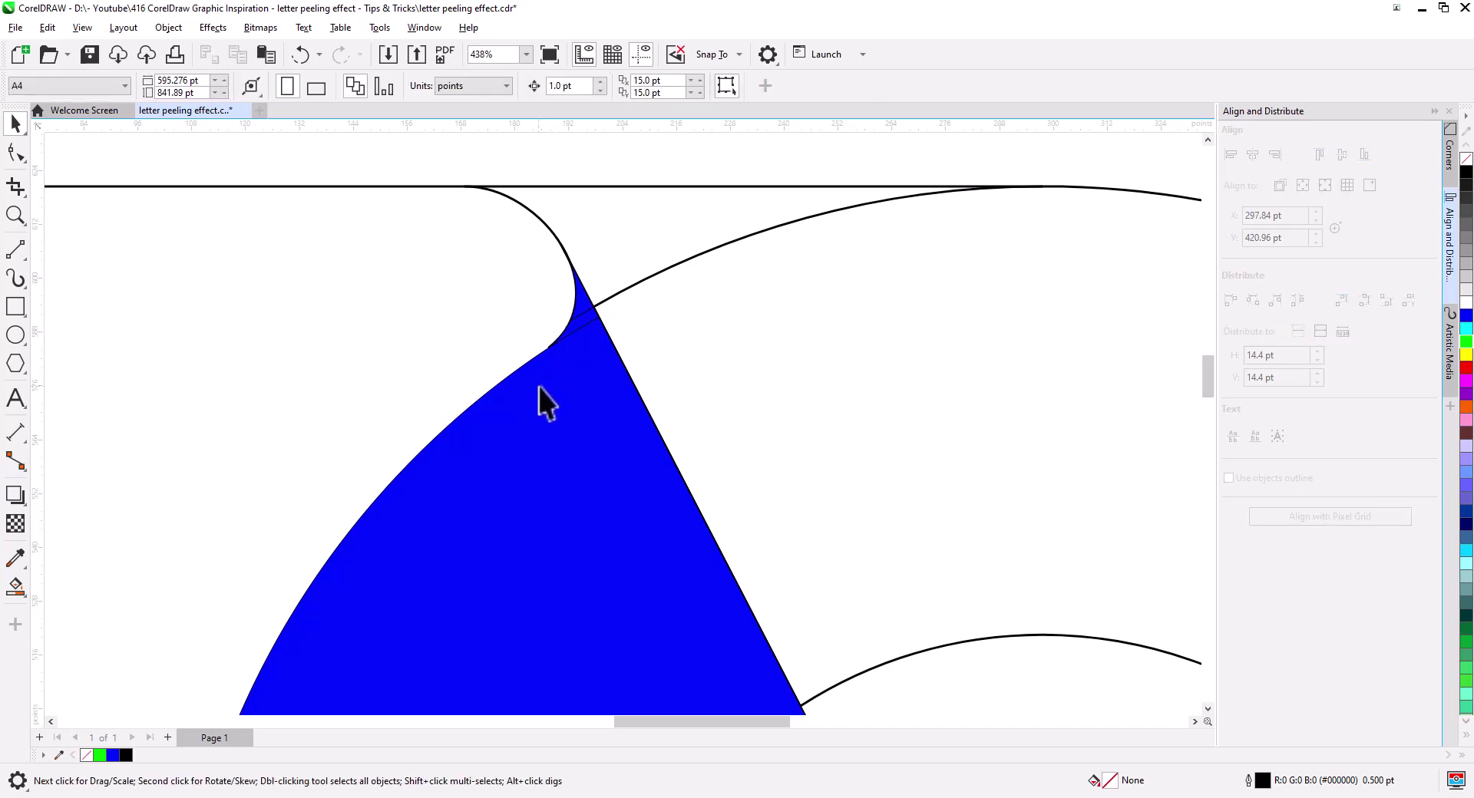
pyautogui.click(524, 219)
pyautogui.press('Delete')
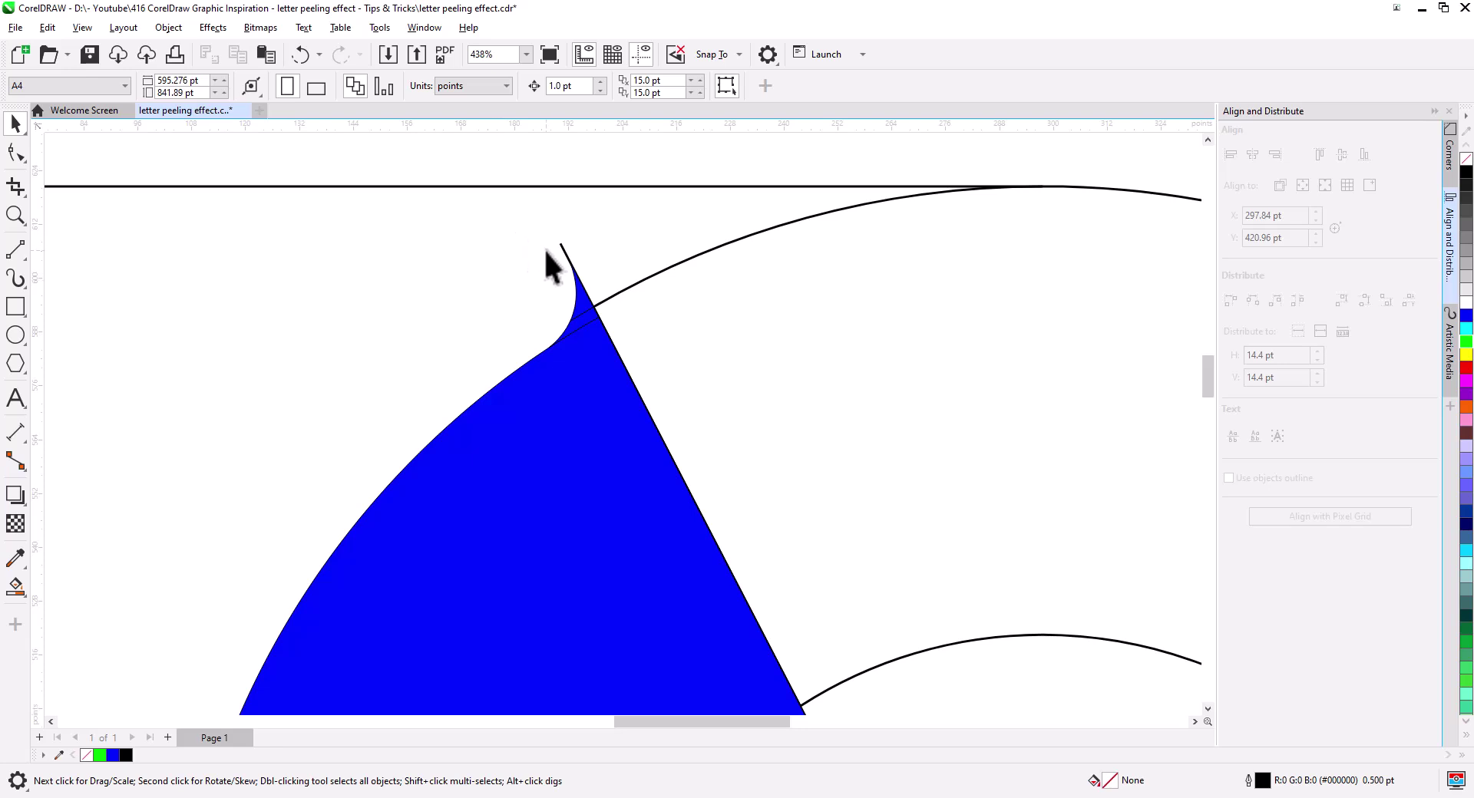
pyautogui.moveTo(561, 246); pyautogui.dragTo(530, 189)
pyautogui.press('Delete')
# Step: Weld the three blue pieces into one shape
pyautogui.click(532, 458)
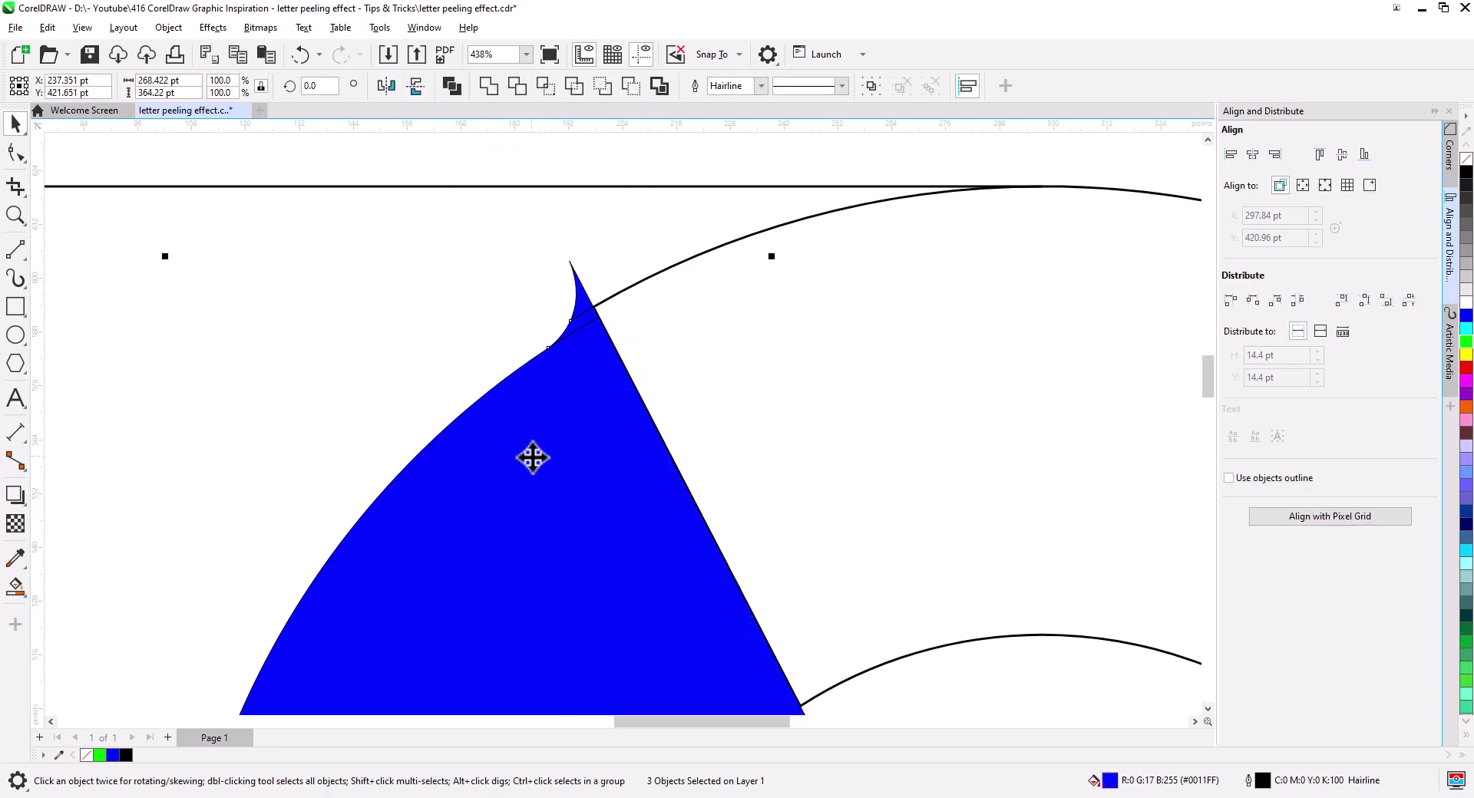
pyautogui.click(489, 87)
pyautogui.scroll(-4, 447, 317)
pyautogui.moveTo(580, 653); pyautogui.dragTo(512, 379)
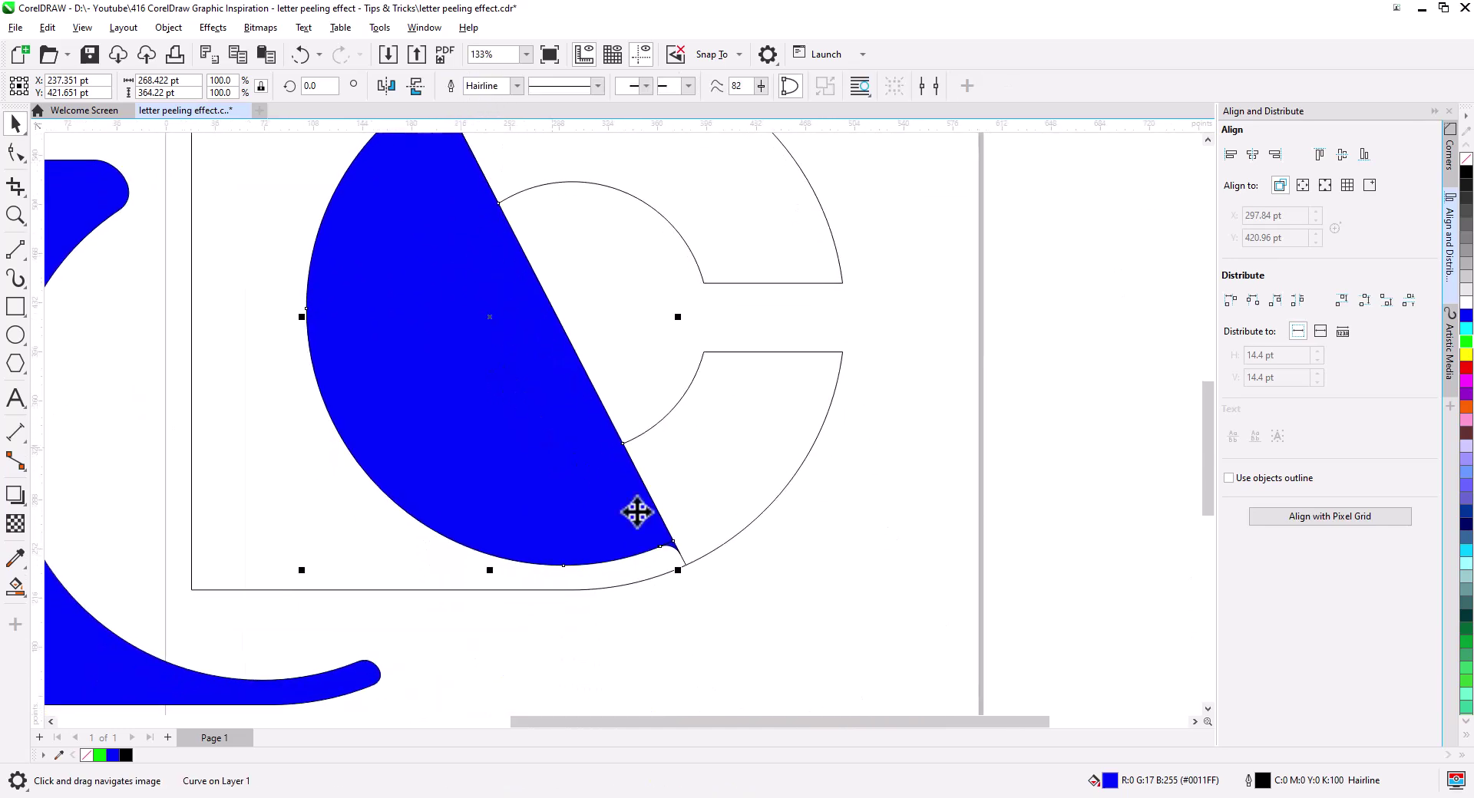
pyautogui.moveTo(688, 566); pyautogui.dragTo(587, 531)
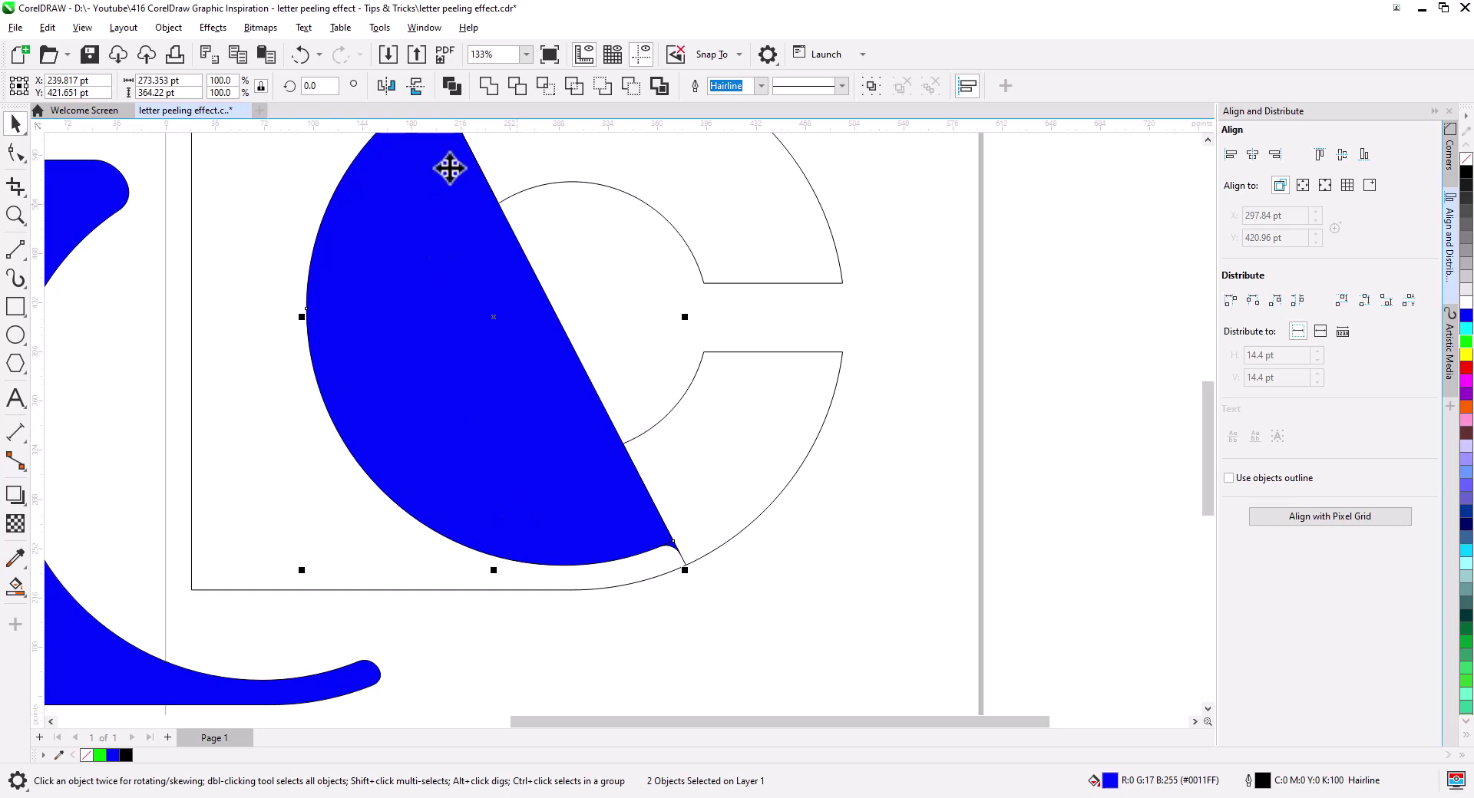
pyautogui.click(778, 624)
# Step: Move the blue corner shape into the square's top-left corner
pyautogui.scroll(-4, 509, 582)
pyautogui.moveTo(533, 620); pyautogui.dragTo(571, 654)
pyautogui.click(243, 400)
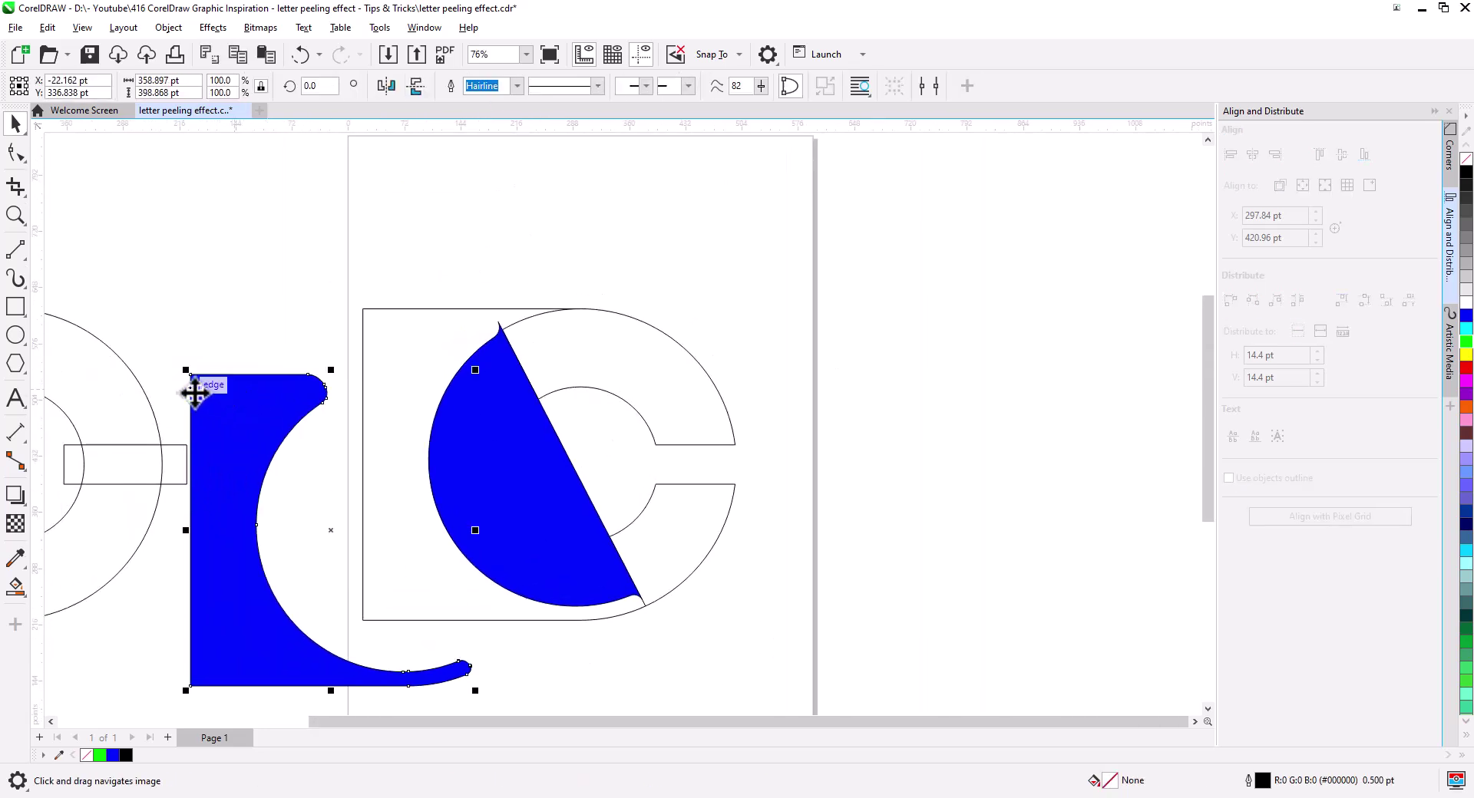
pyautogui.moveTo(207, 376); pyautogui.dragTo(364, 311)
pyautogui.click(407, 261)
pyautogui.click(511, 322)
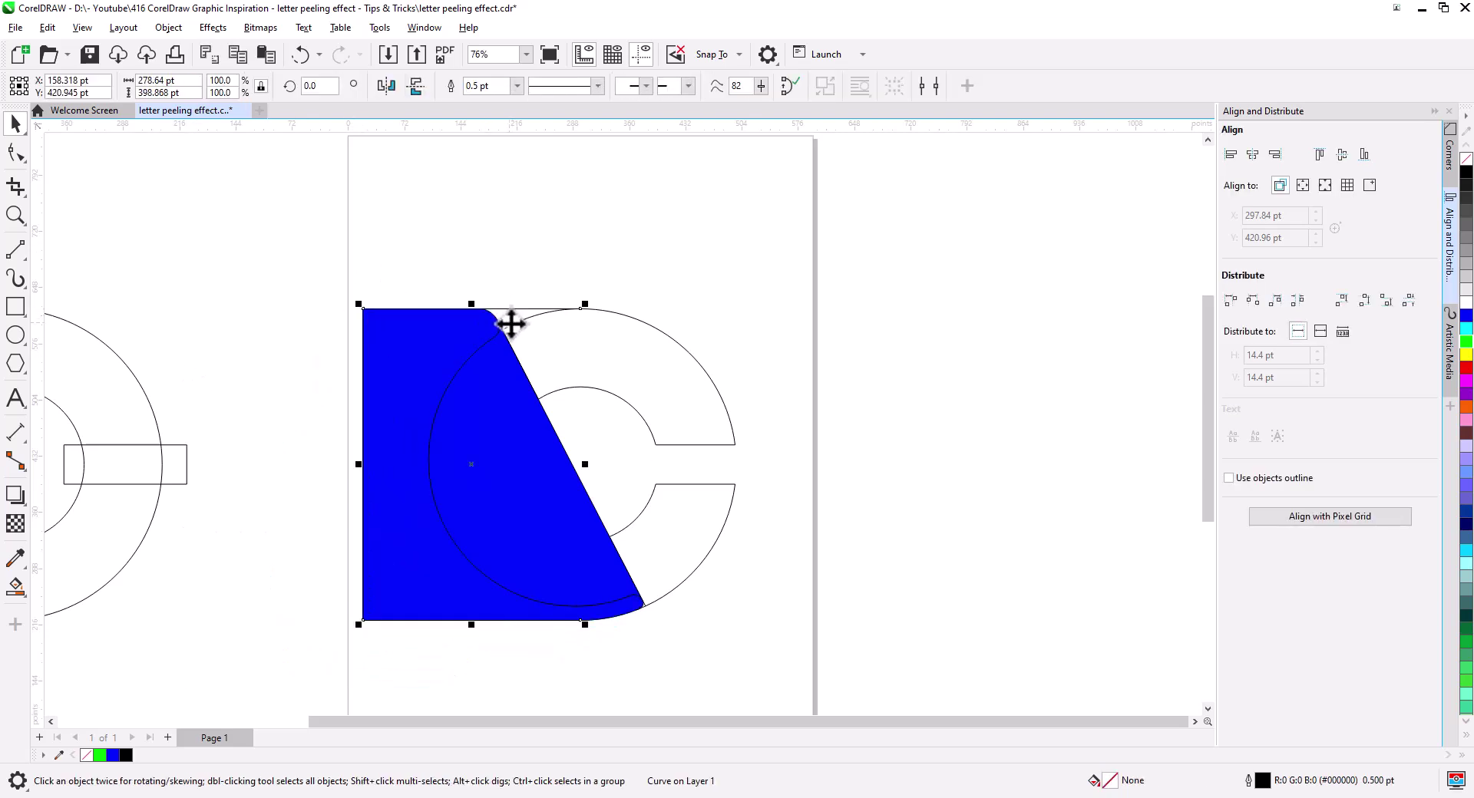
pyautogui.scroll(5, 503, 316)
pyautogui.click(589, 279)
pyautogui.scroll(3, 589, 279)
pyautogui.moveTo(617, 401); pyautogui.dragTo(584, 352)
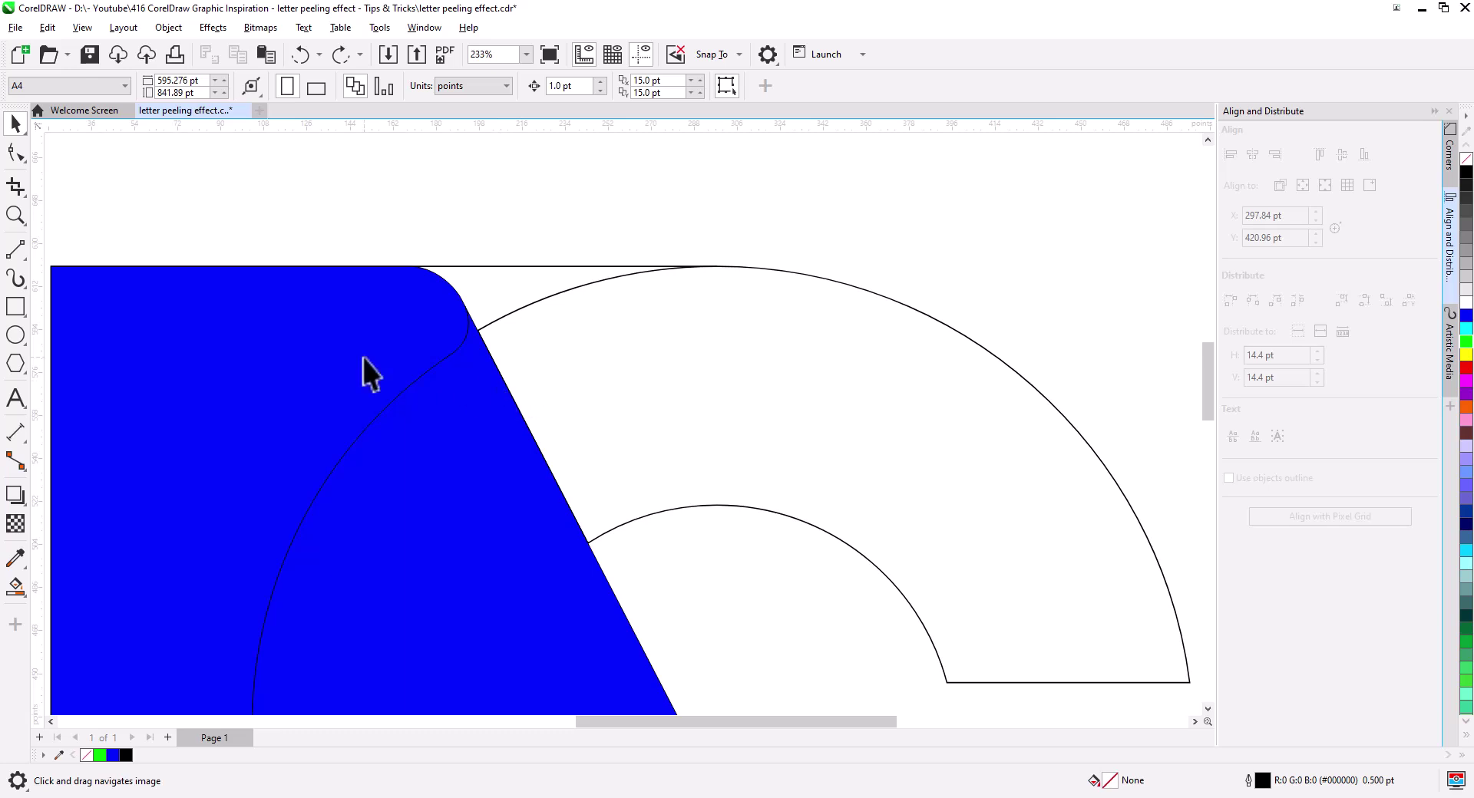
# Step: Smart Fill the gap beside the blue corner and weld it with the corner shape
pyautogui.click(15, 587)
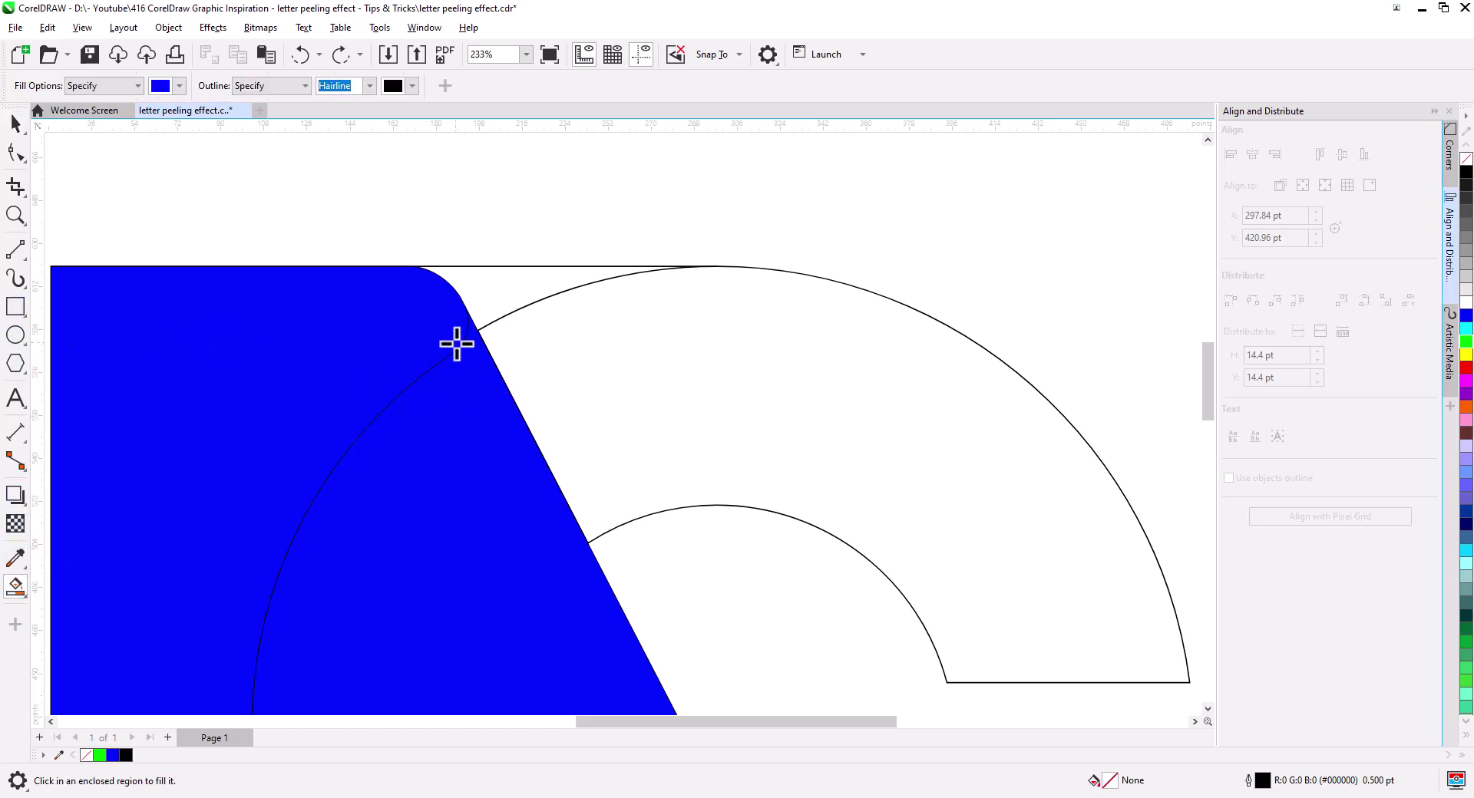
pyautogui.click(499, 300)
pyautogui.click(16, 125)
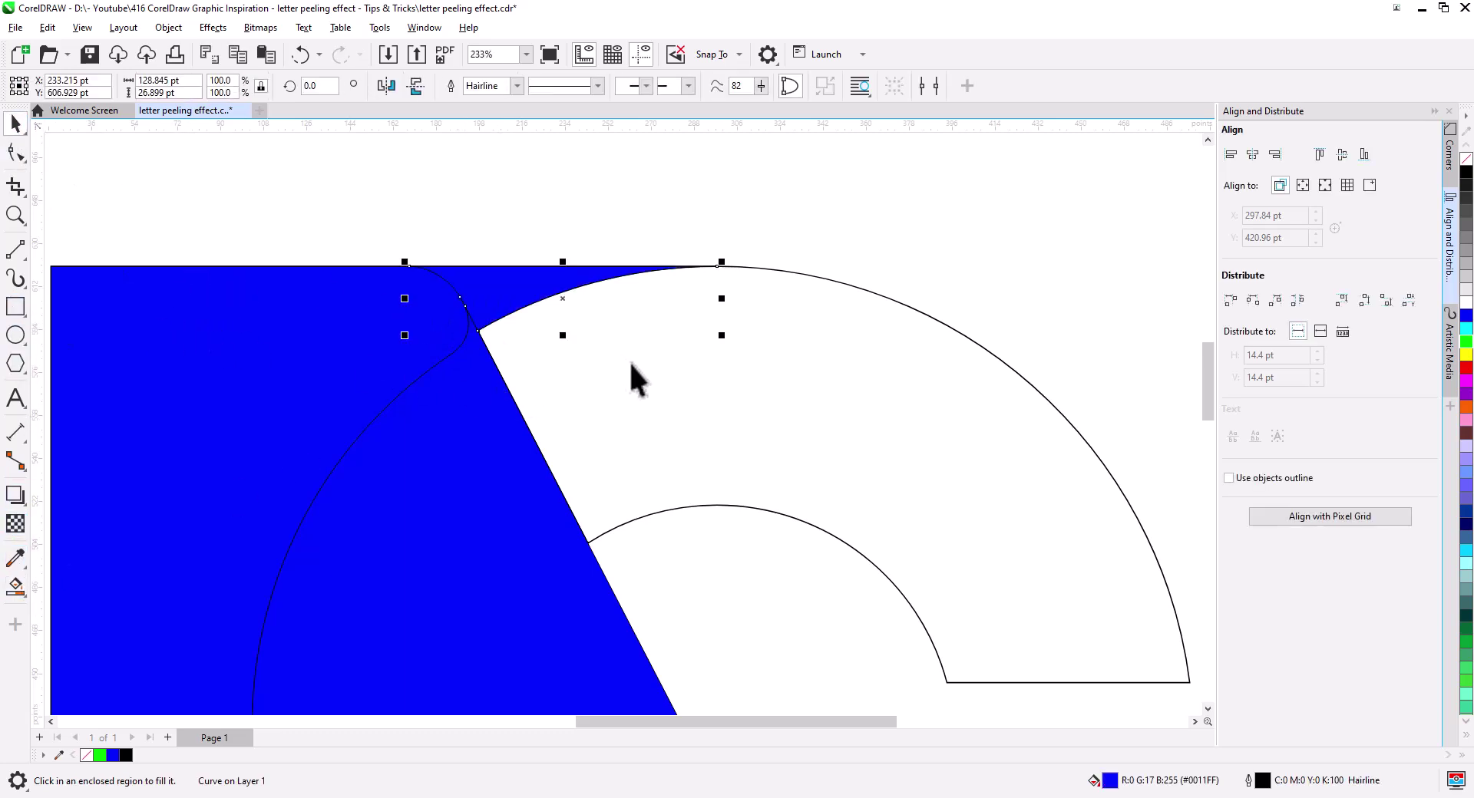
pyautogui.keyDown('shift'); pyautogui.click(629, 362); pyautogui.keyUp('shift')
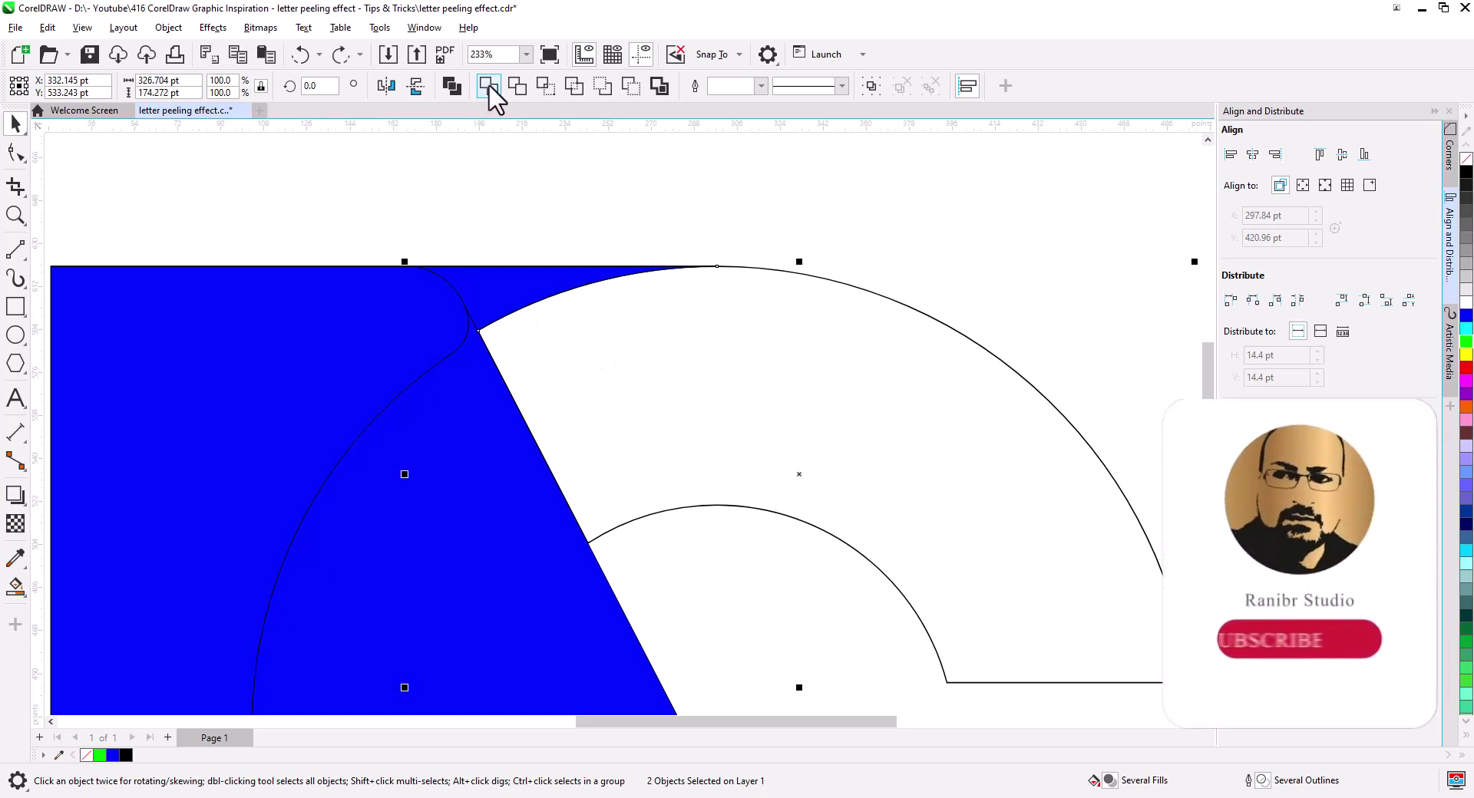
pyautogui.click(489, 86)
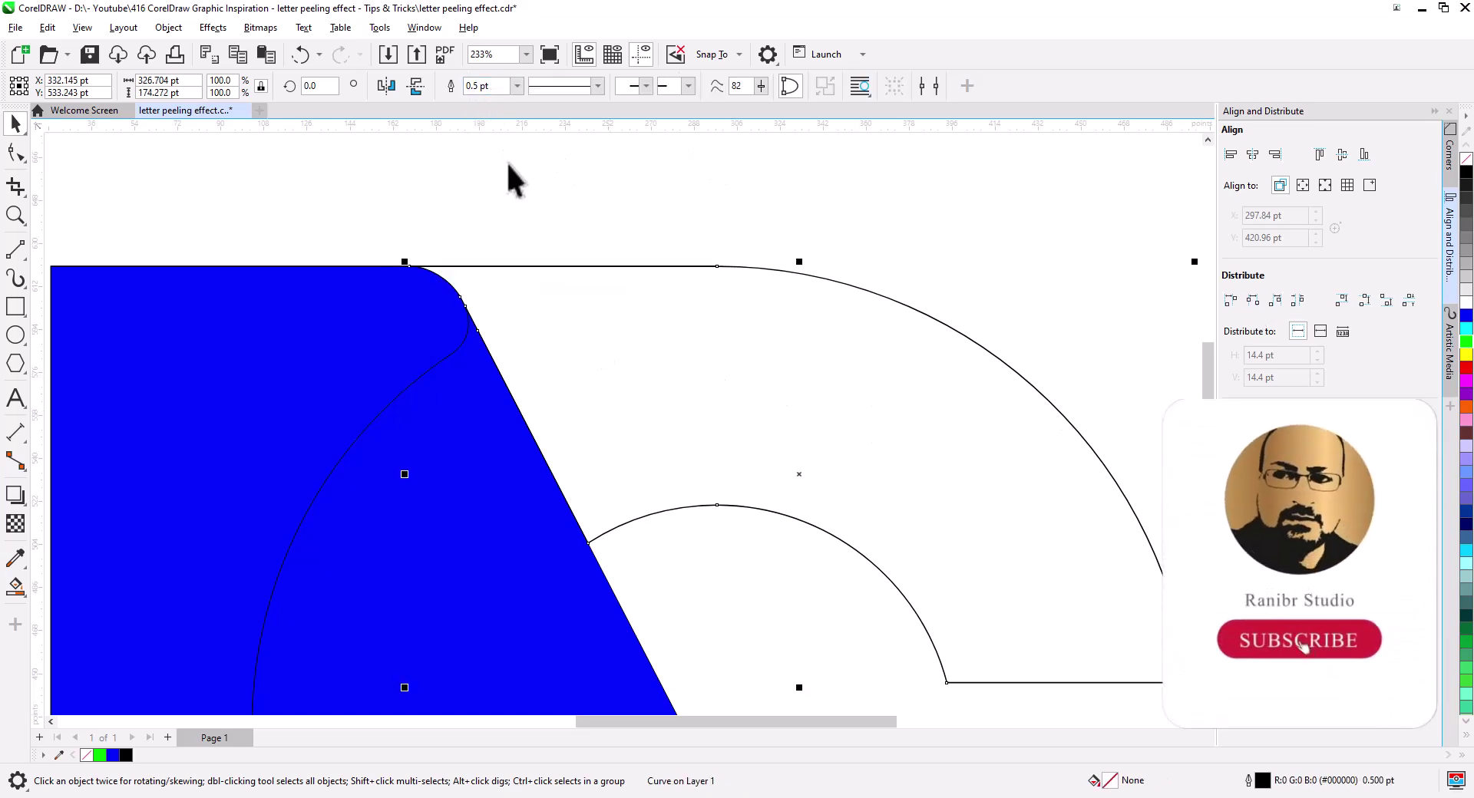
pyautogui.click(564, 254)
# Step: Test-delete the peel, square outline, small arc and tip segment, then undo
pyautogui.scroll(-2, 597, 273)
pyautogui.scroll(-2, 597, 284)
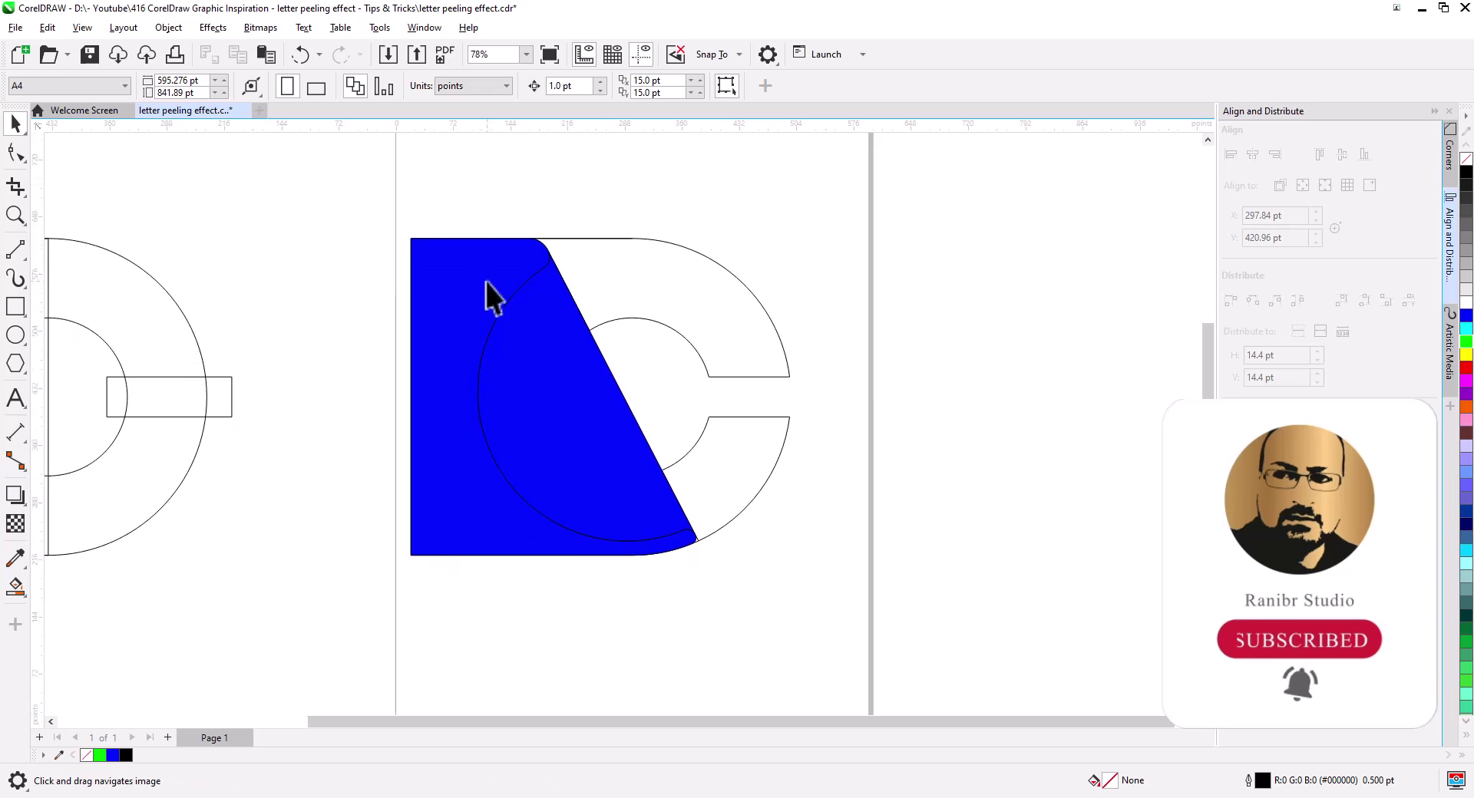
pyautogui.press('Delete')
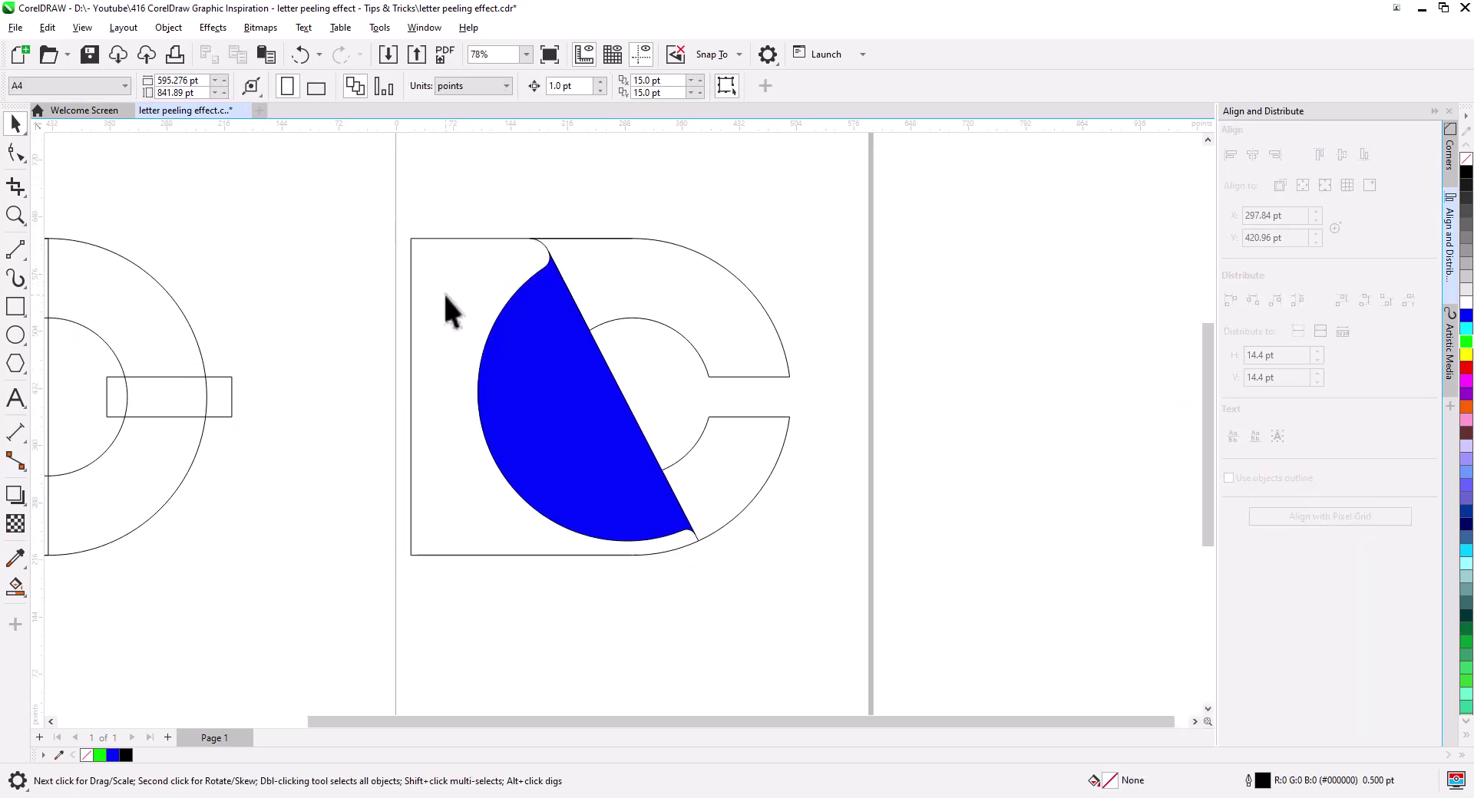
pyautogui.click(411, 275)
pyautogui.press('Delete')
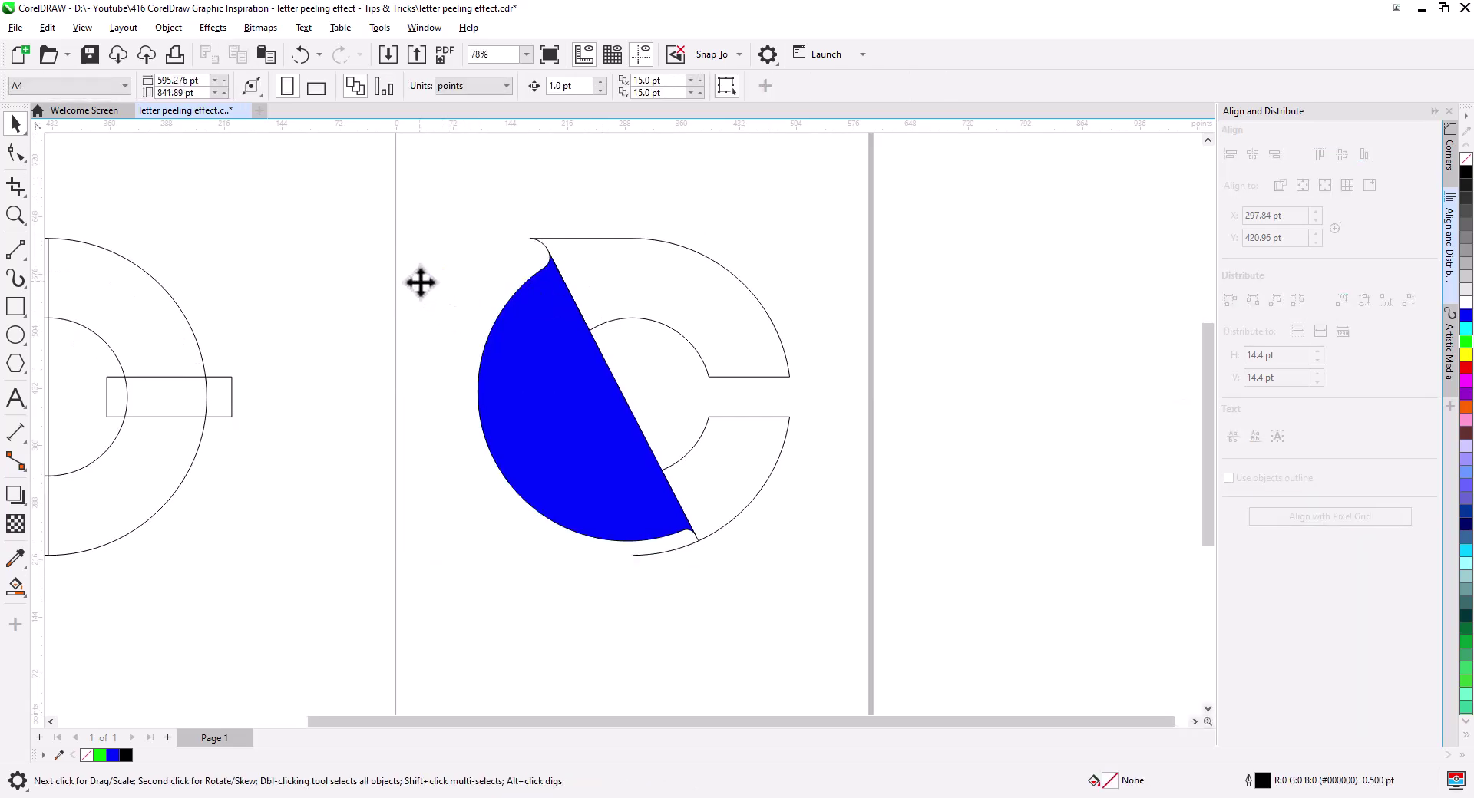
pyautogui.click(657, 552)
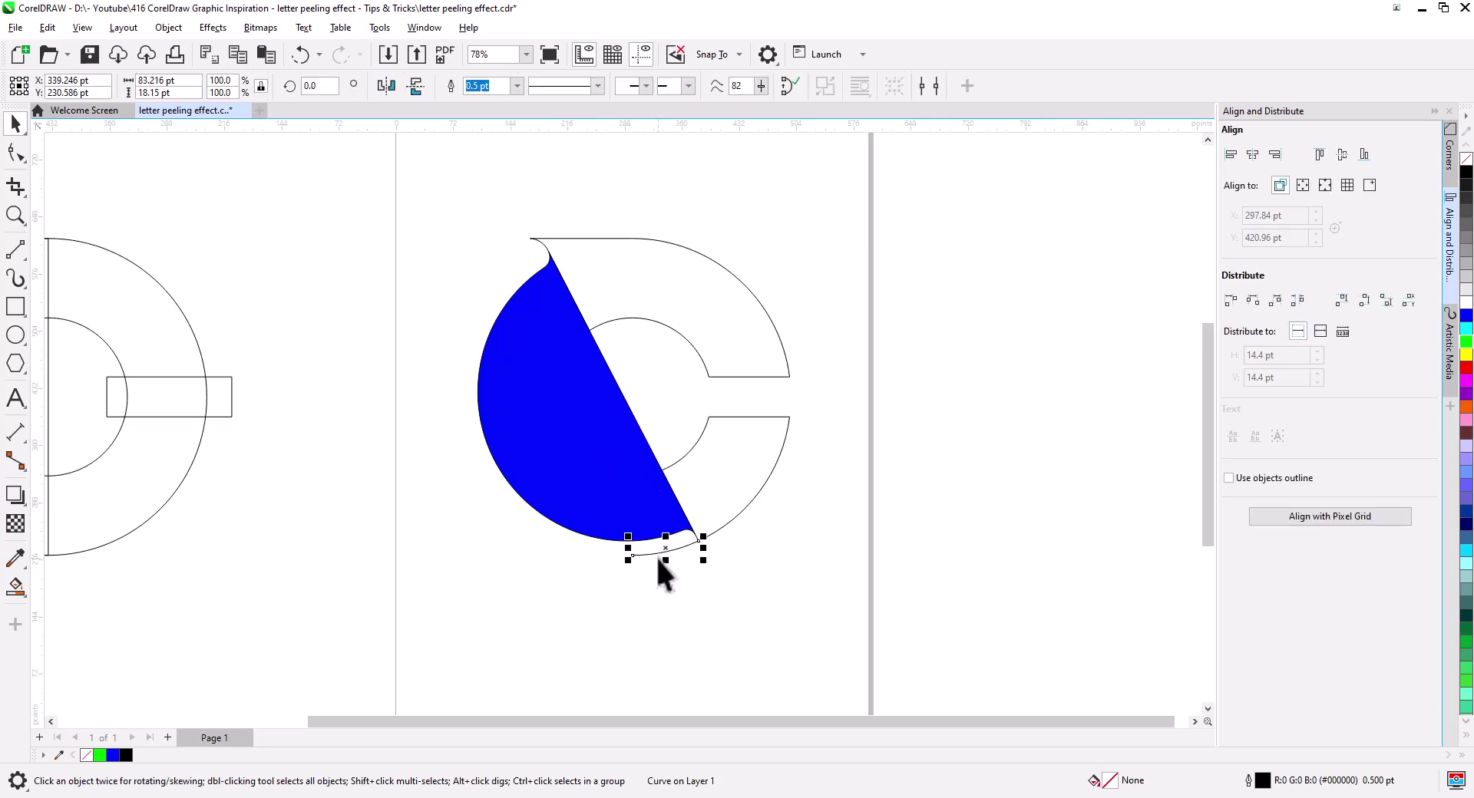
pyautogui.press('Delete')
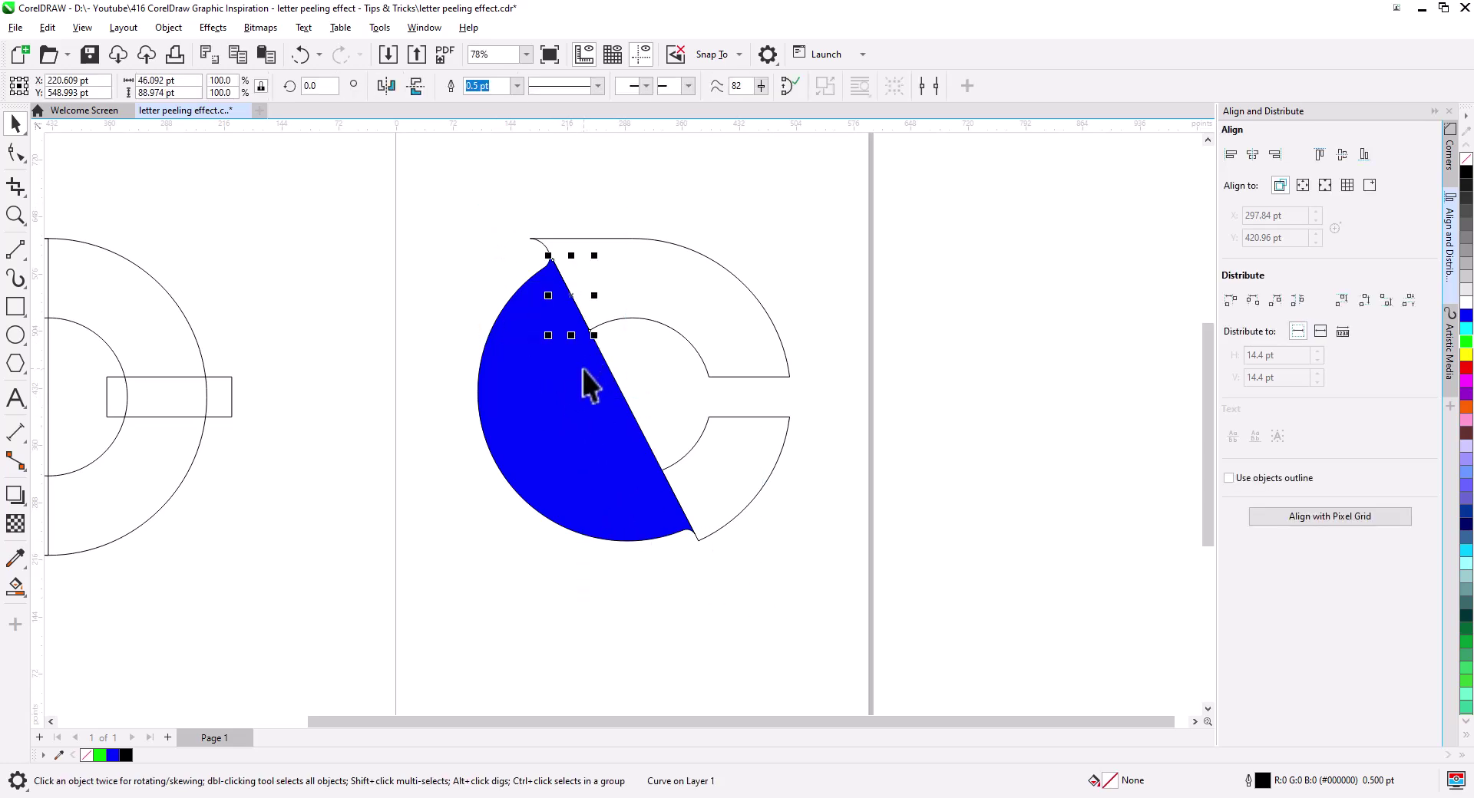
pyautogui.press('Delete')
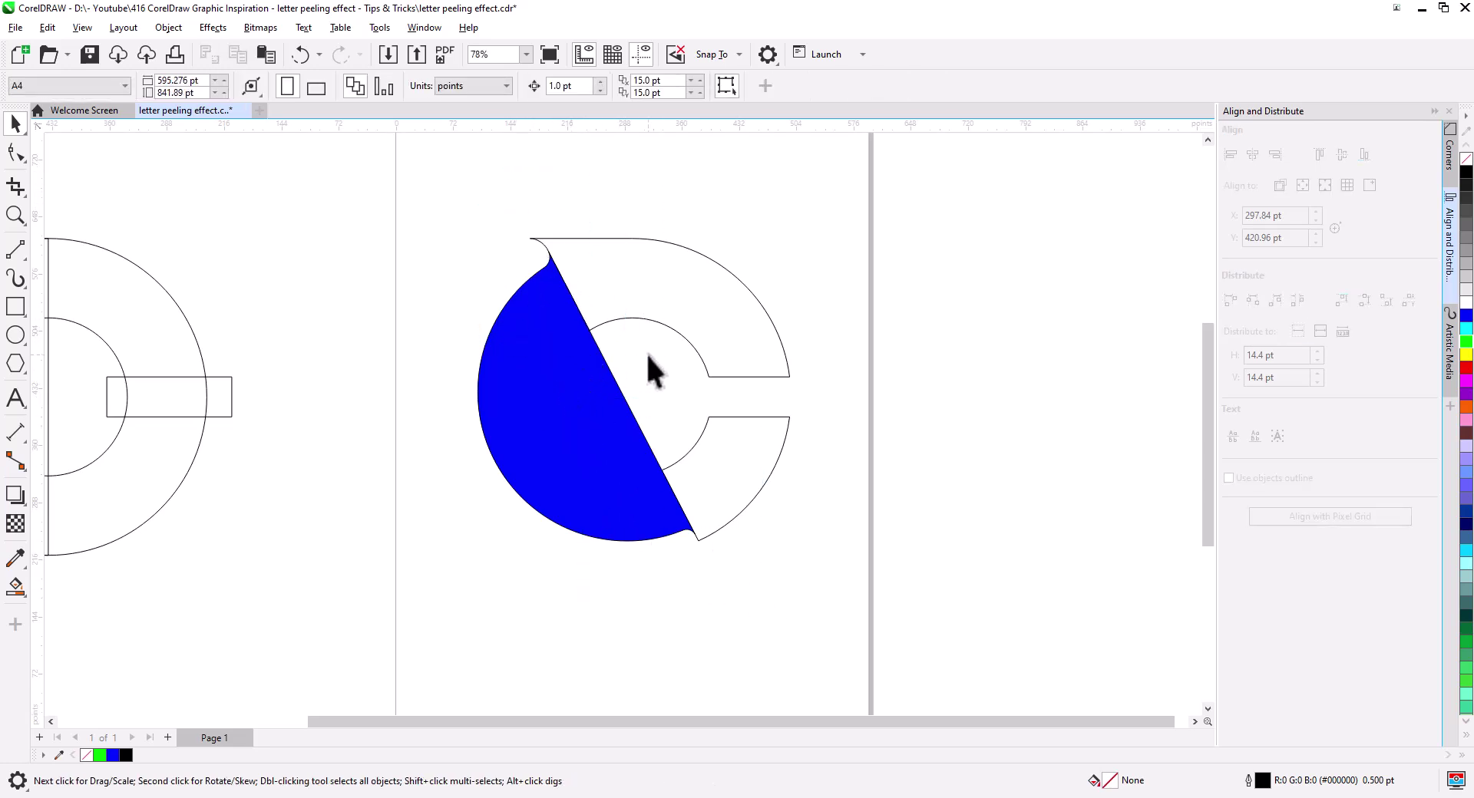
pyautogui.hotkey('ctrl', 'z')
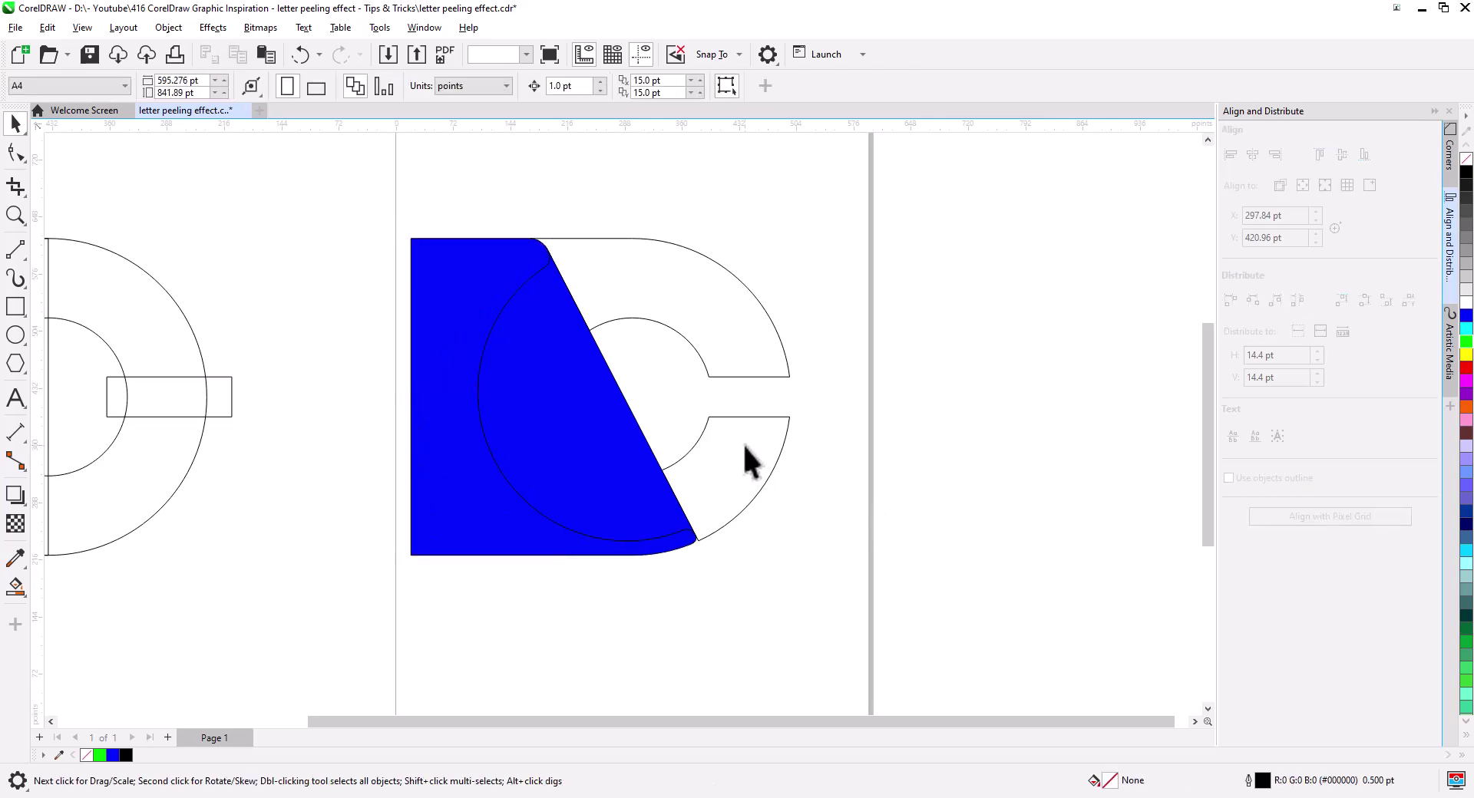
# Step: Close the peel's lower tip with a 2-point line and Smart Fill the corner blue
pyautogui.click(747, 482)
pyautogui.keyDown('shift'); pyautogui.click(737, 342); pyautogui.keyUp('shift')
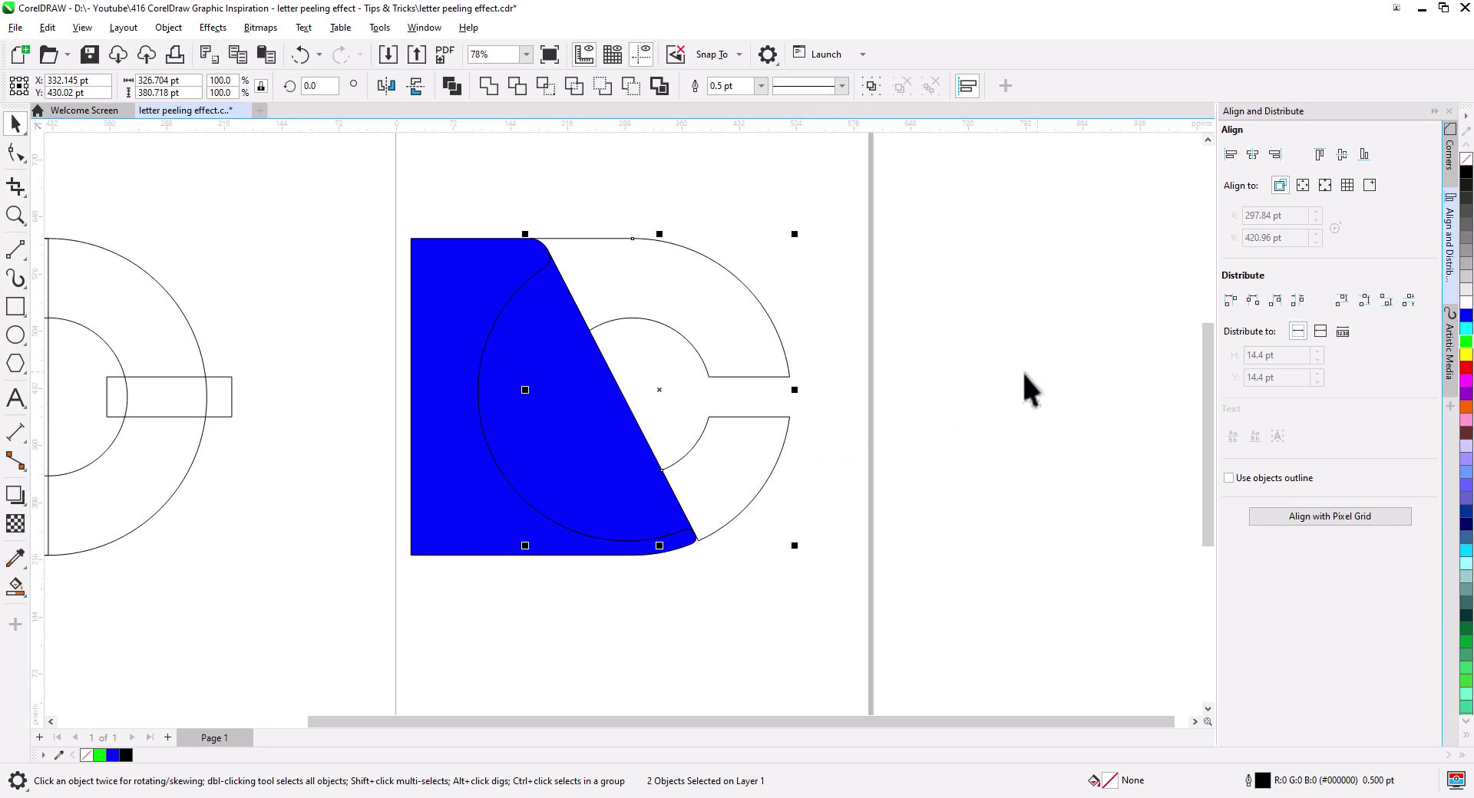
pyautogui.scroll(5, 691, 561)
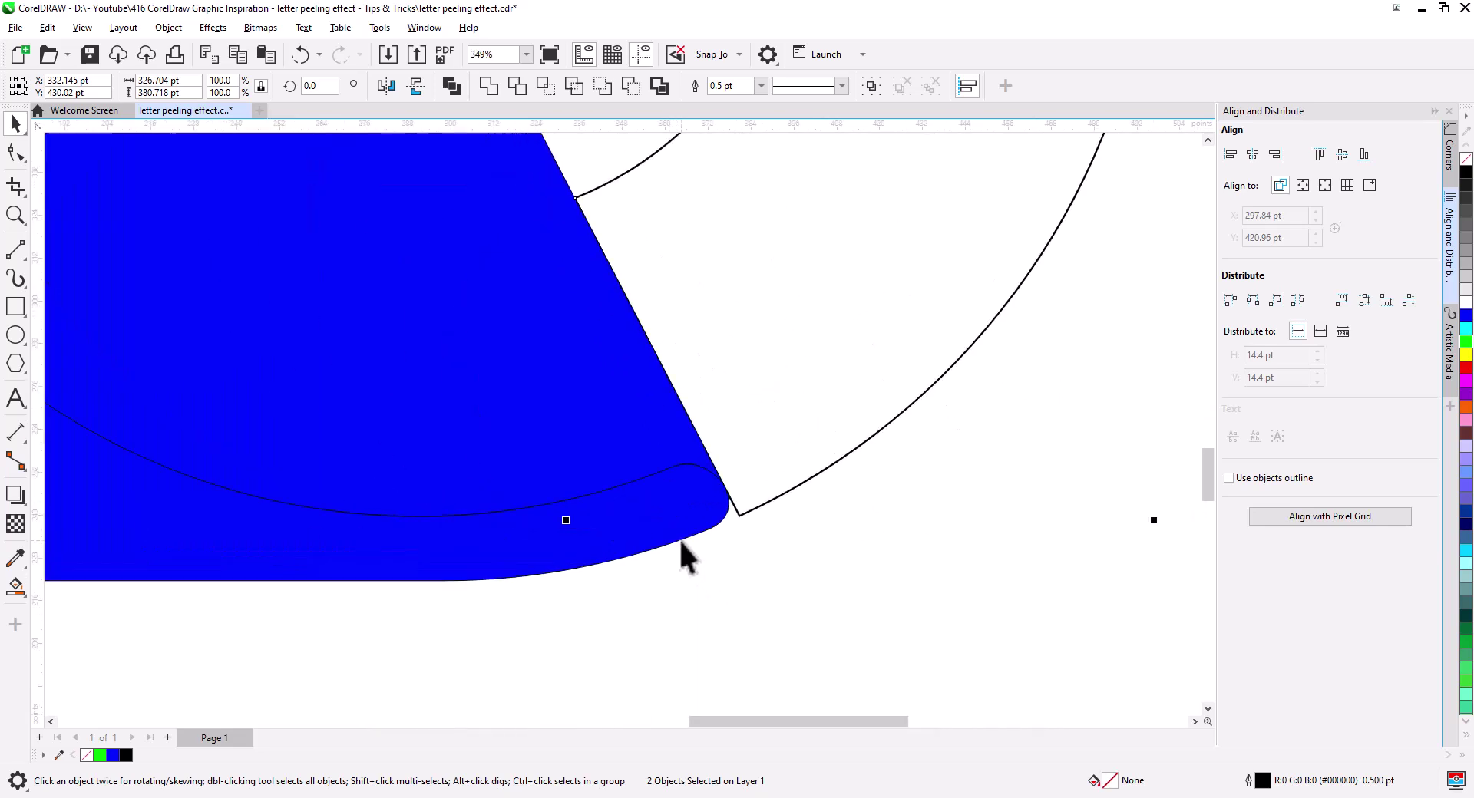
pyautogui.scroll(2, 789, 543)
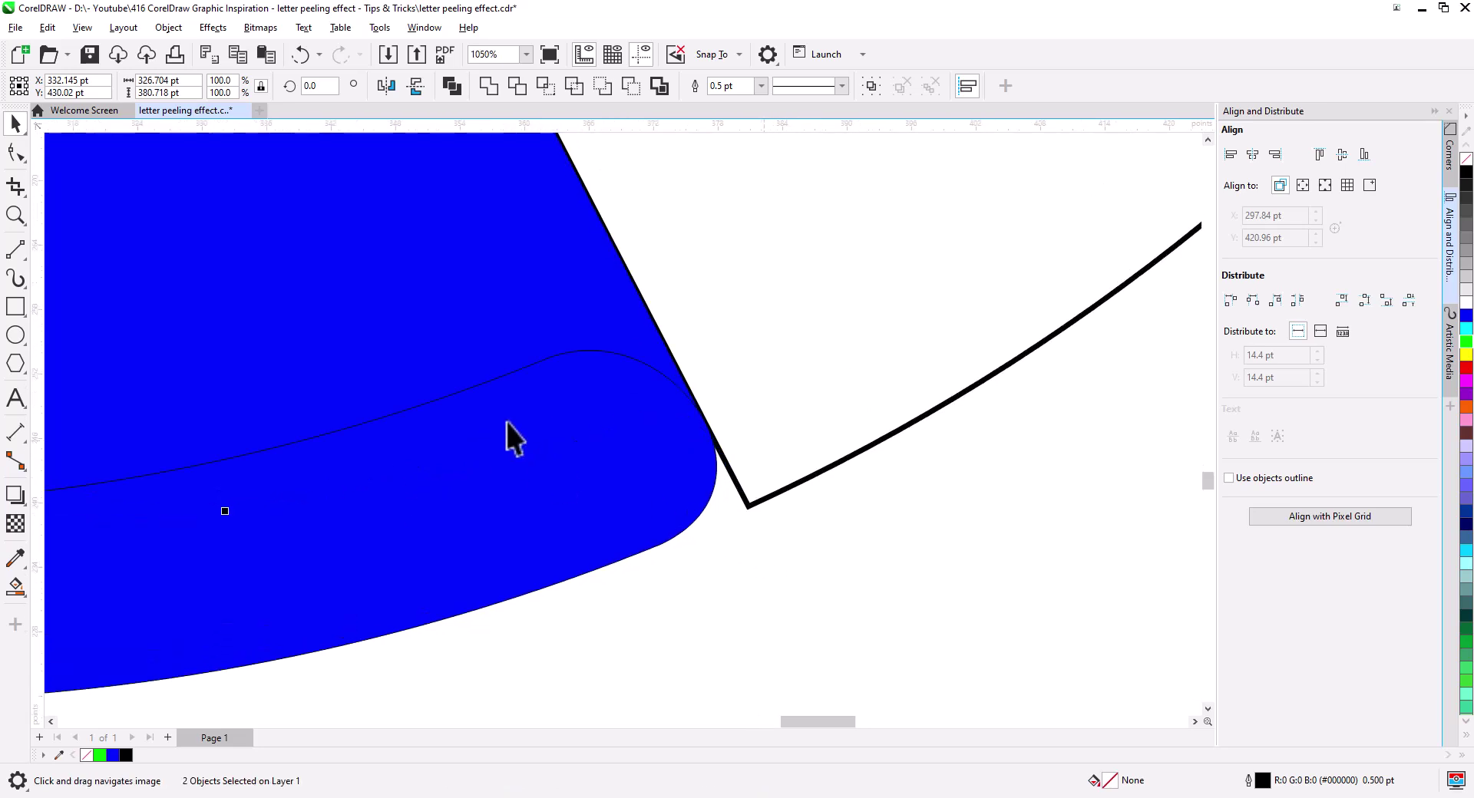
pyautogui.click(15, 253)
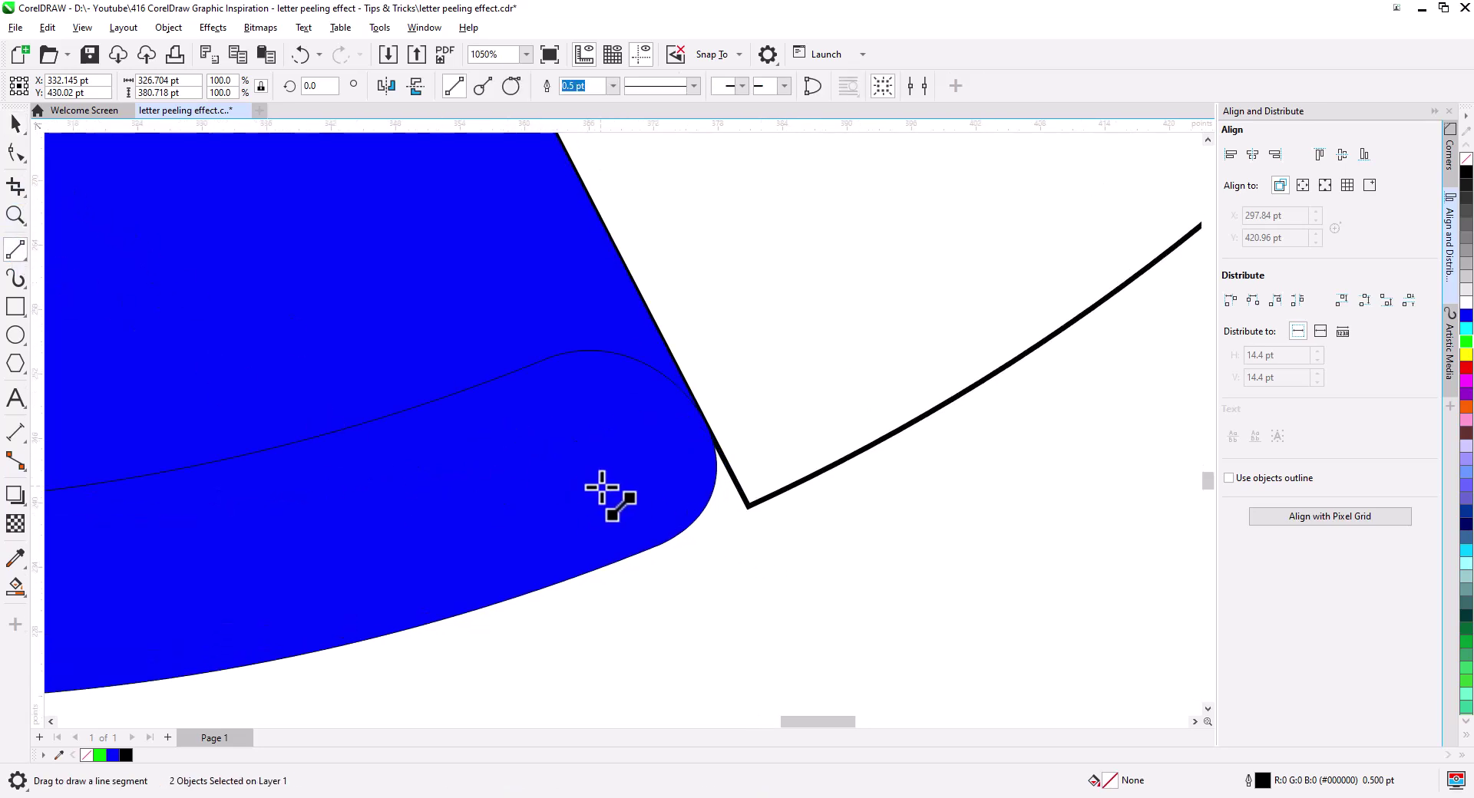
pyautogui.moveTo(749, 507); pyautogui.dragTo(666, 542)
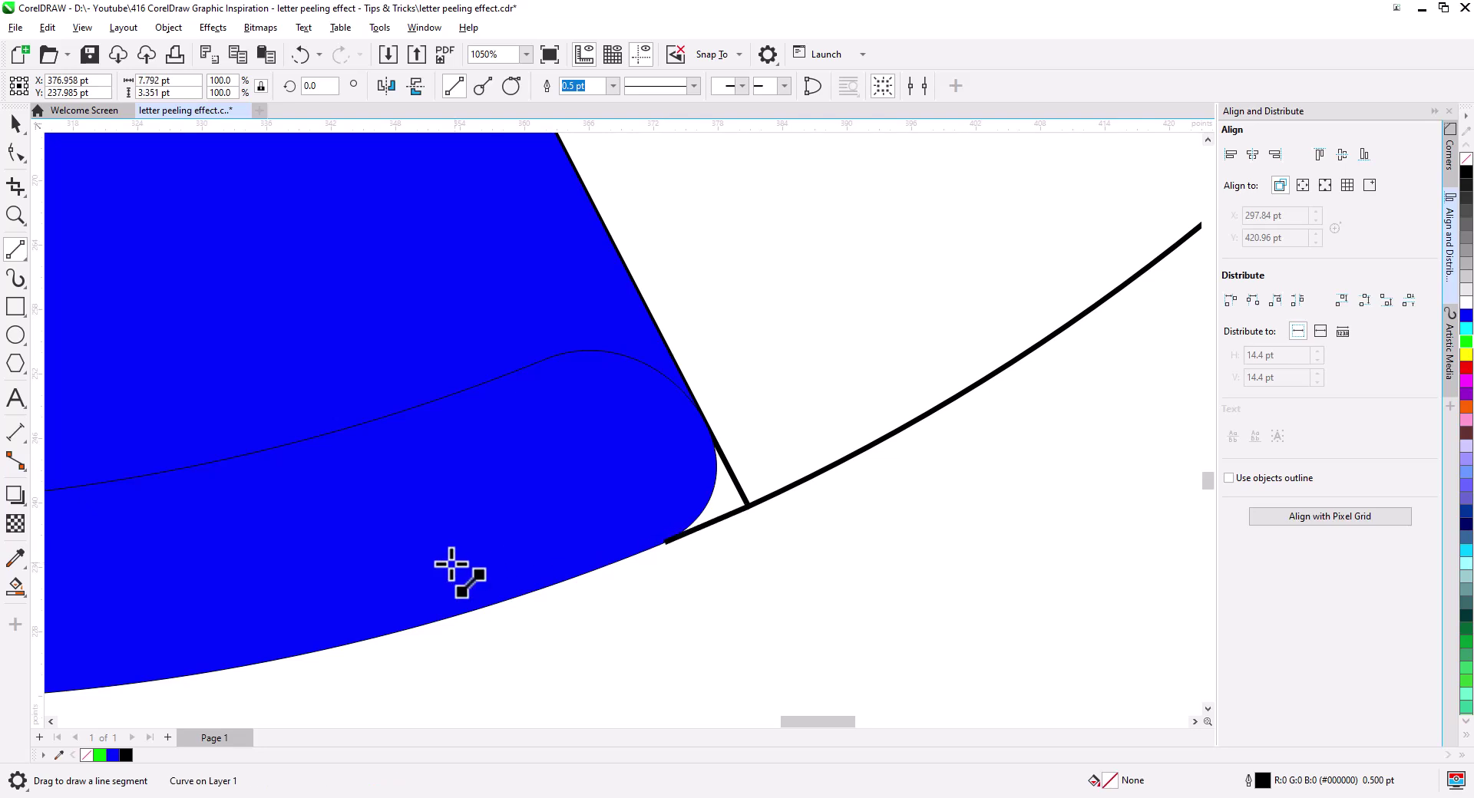
pyautogui.click(16, 588)
pyautogui.click(722, 503)
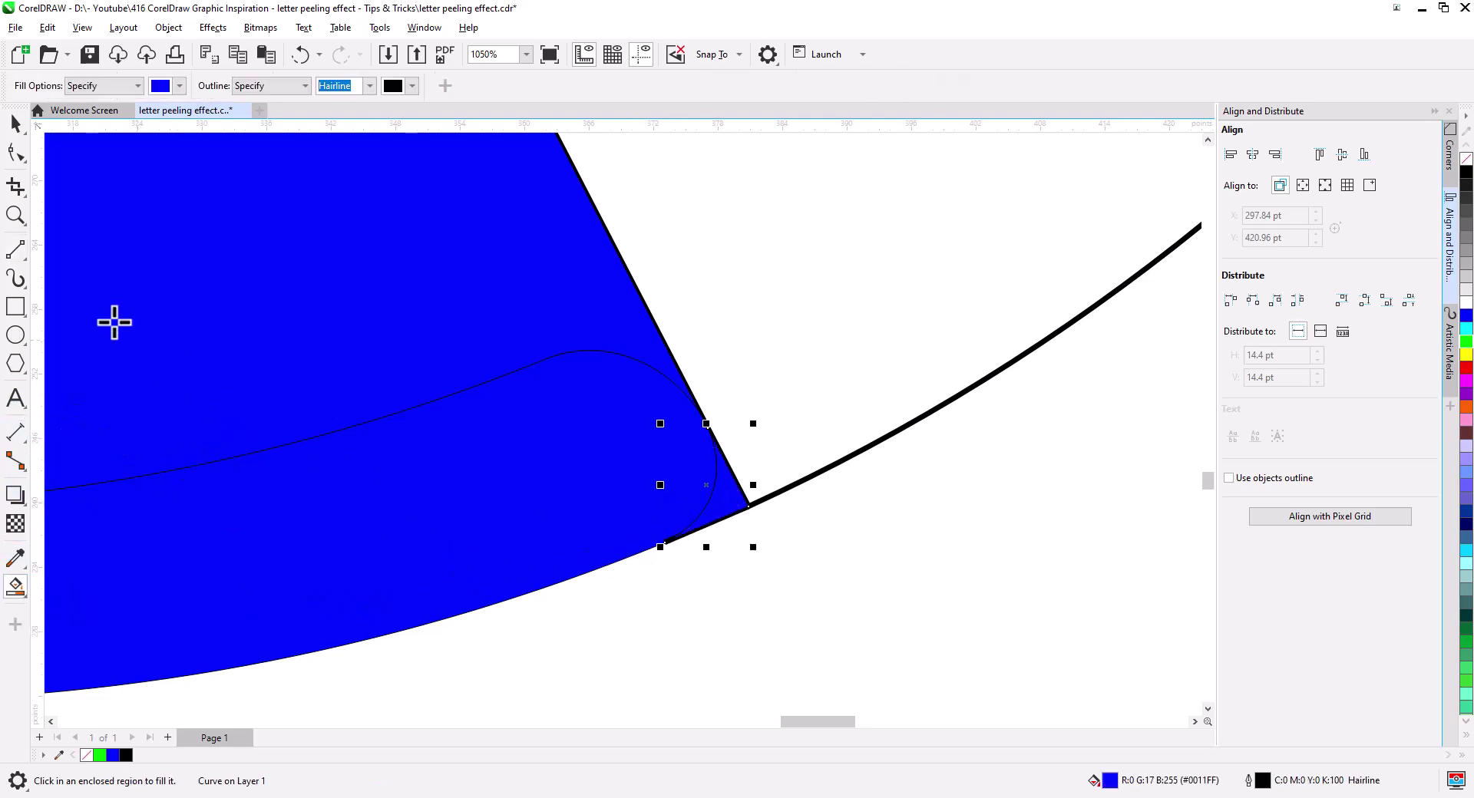
# Step: Drag a node of the corner fill outward to extend it
pyautogui.click(16, 152)
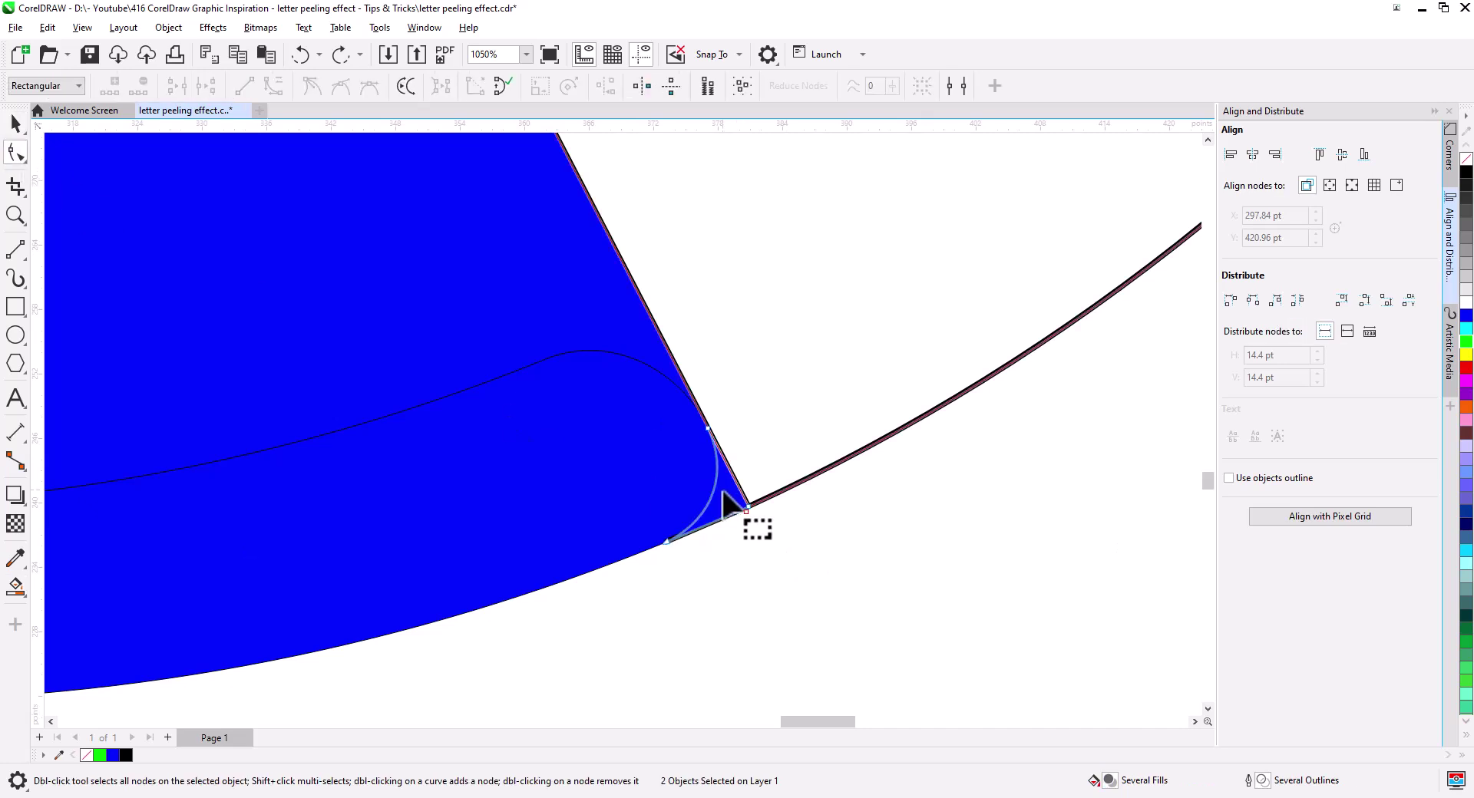
pyautogui.click(731, 474)
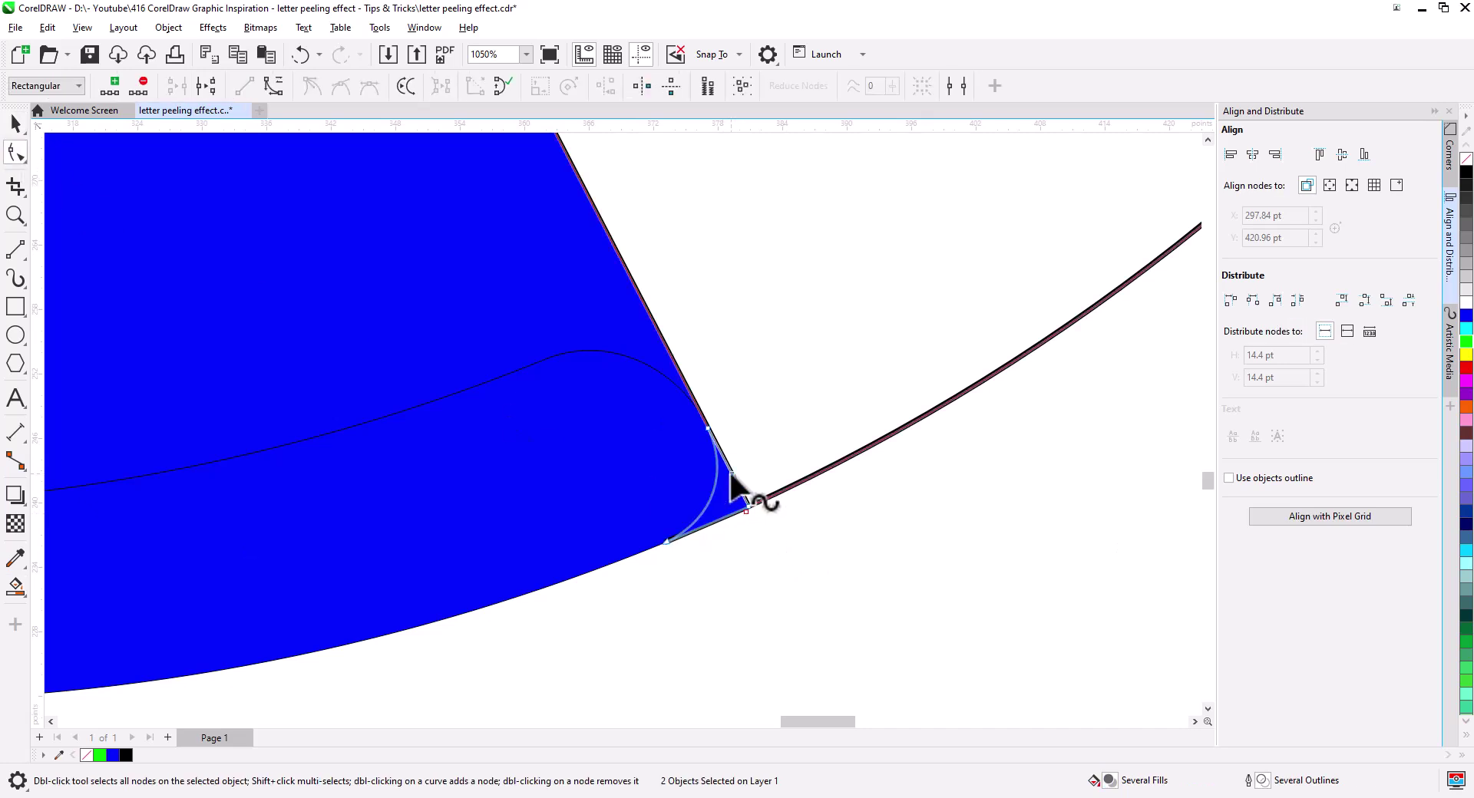
pyautogui.moveTo(731, 474); pyautogui.dragTo(768, 443)
pyautogui.click(16, 125)
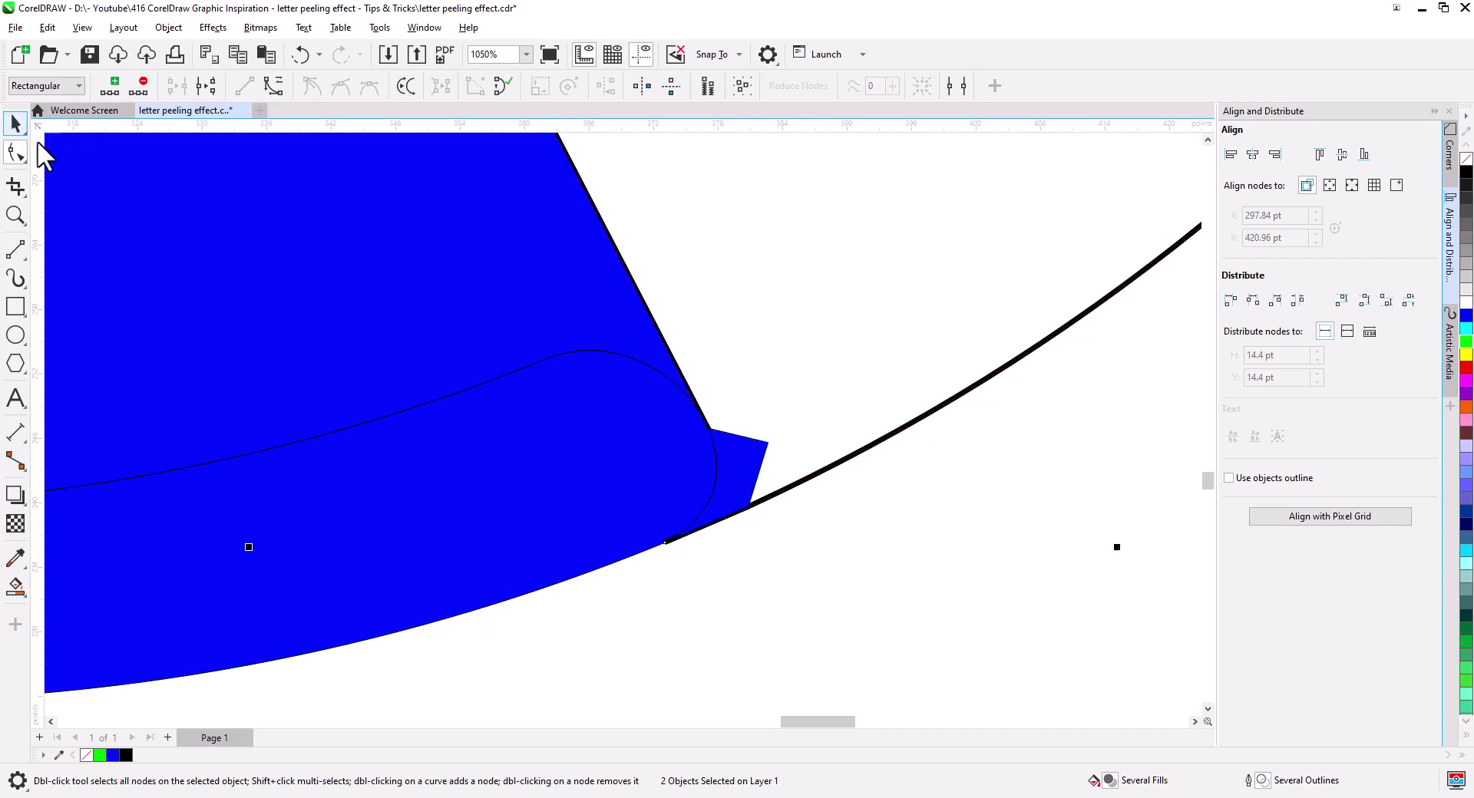
# Step: Weld the small blue corner fill to the C's outer curve
pyautogui.keyDown('shift'); pyautogui.click(785, 340); pyautogui.keyUp('shift')
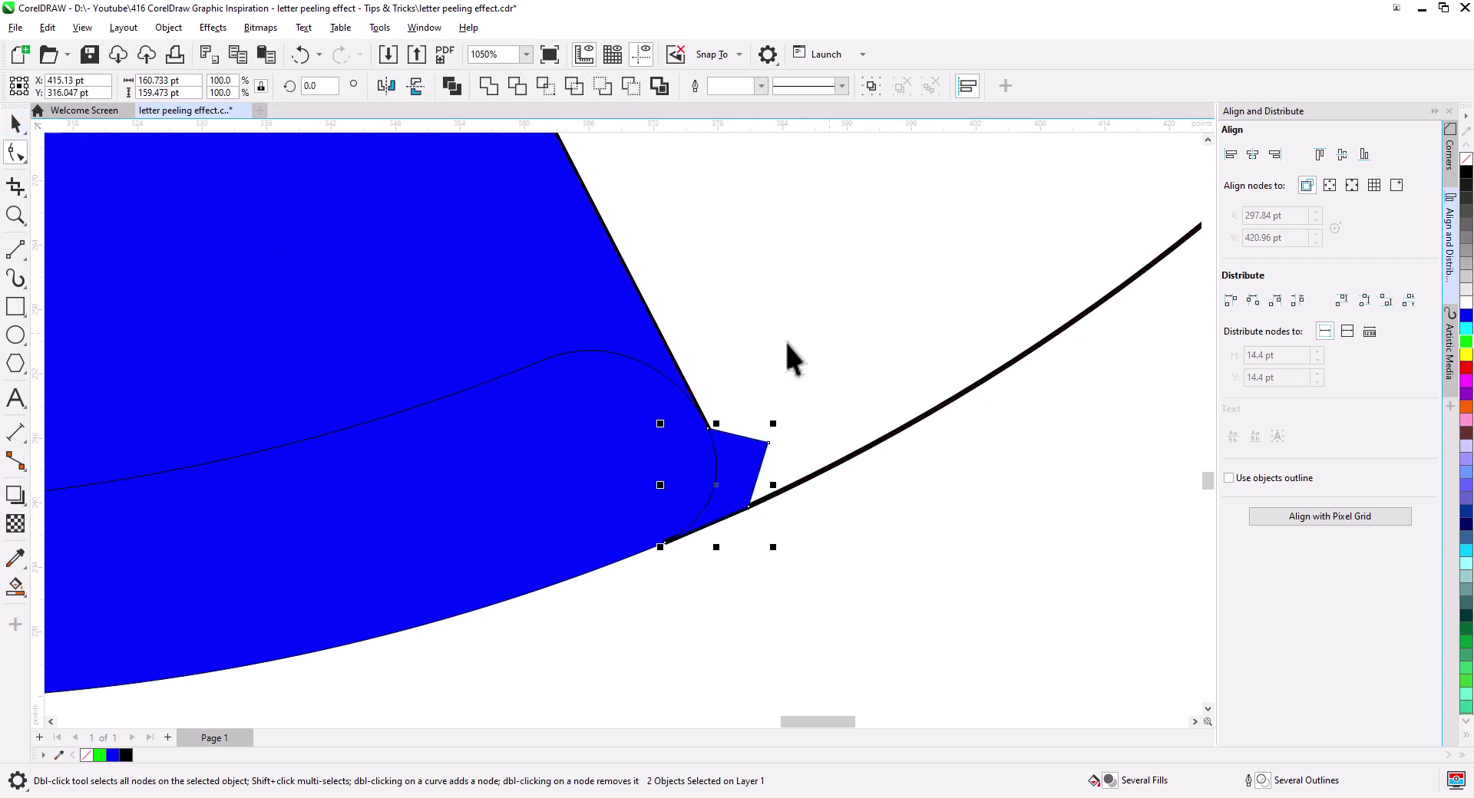
pyautogui.click(863, 549)
pyautogui.click(757, 477)
pyautogui.keyDown('shift'); pyautogui.click(944, 399); pyautogui.keyUp('shift')
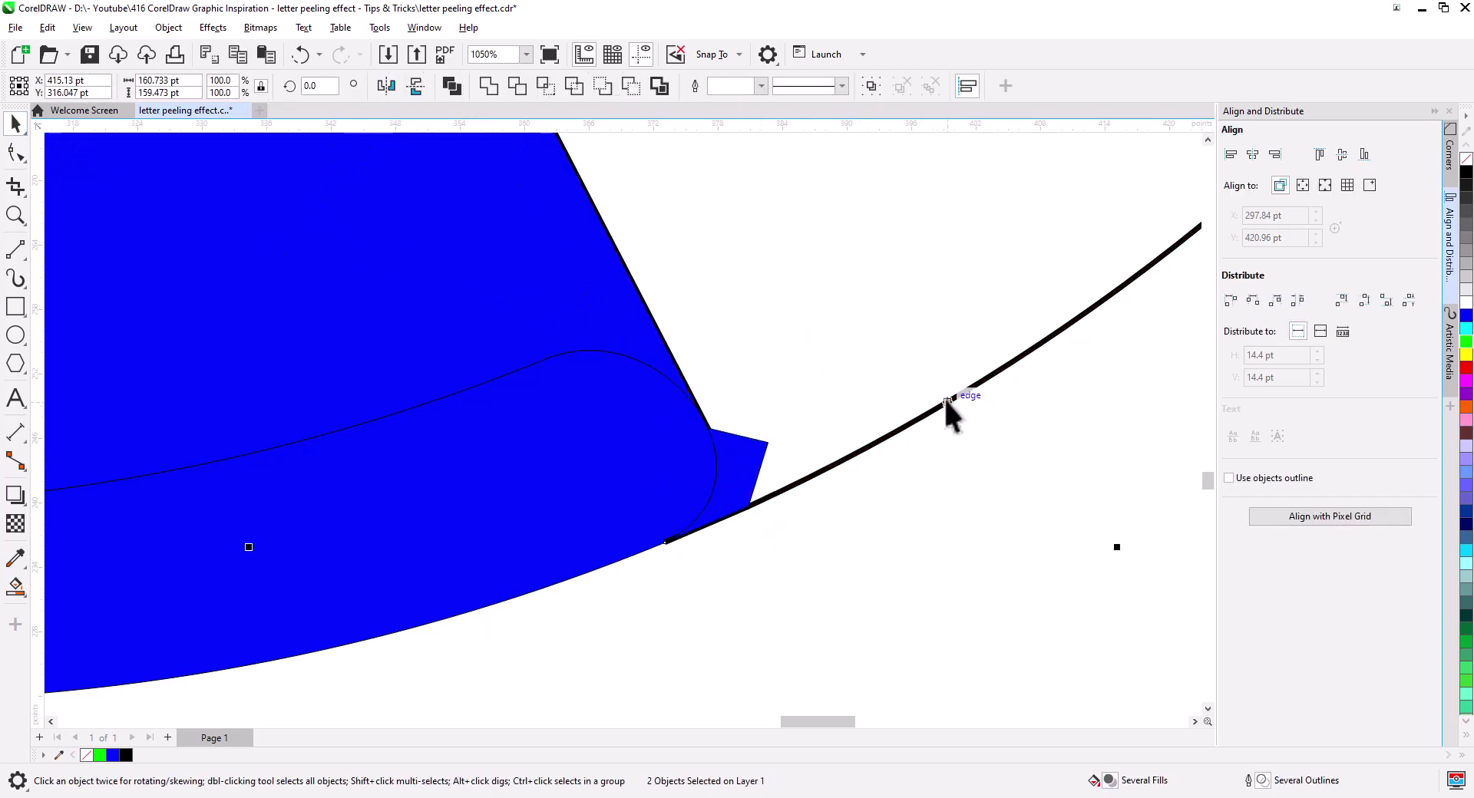
pyautogui.click(488, 86)
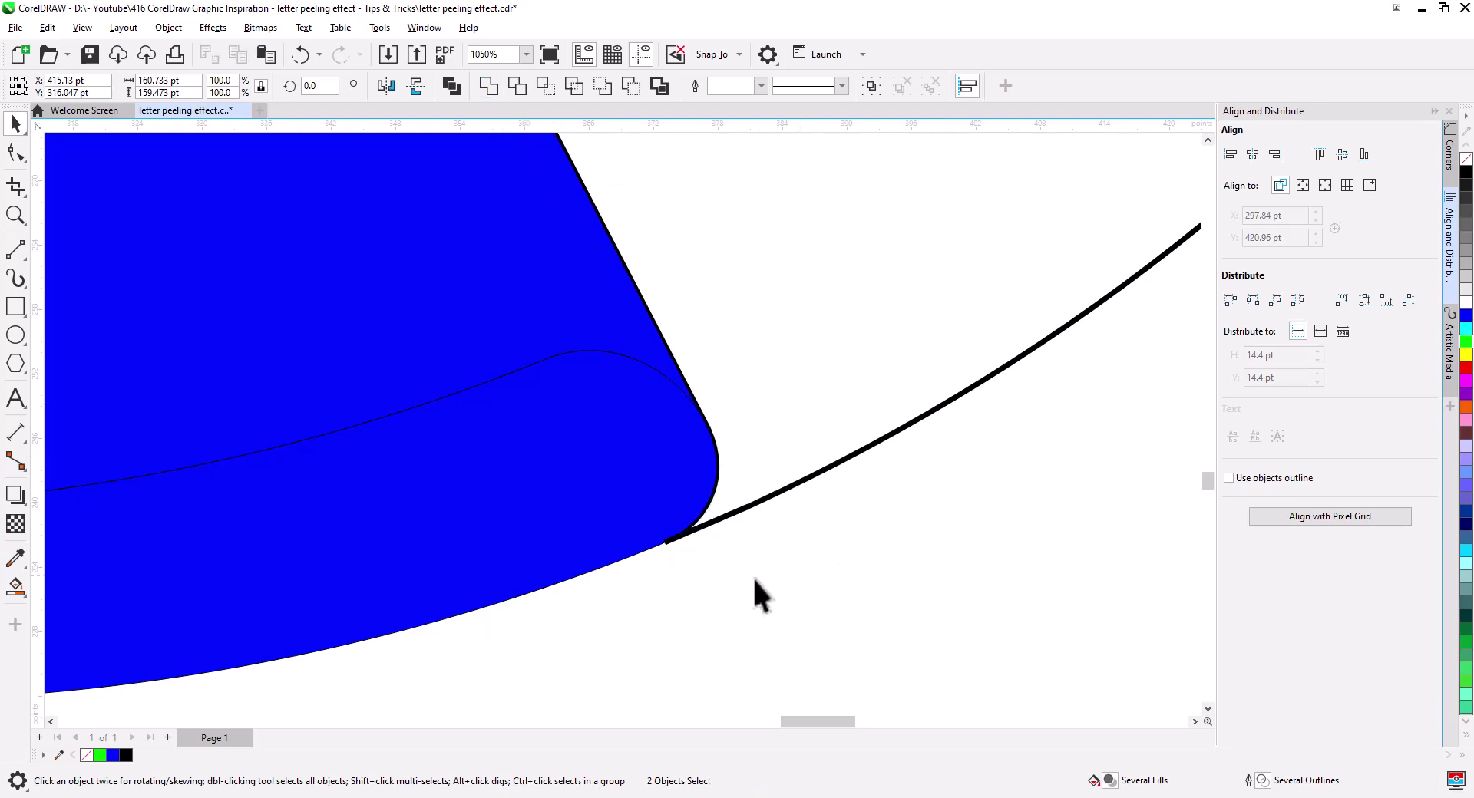
pyautogui.click(743, 541)
pyautogui.scroll(-6, 657, 515)
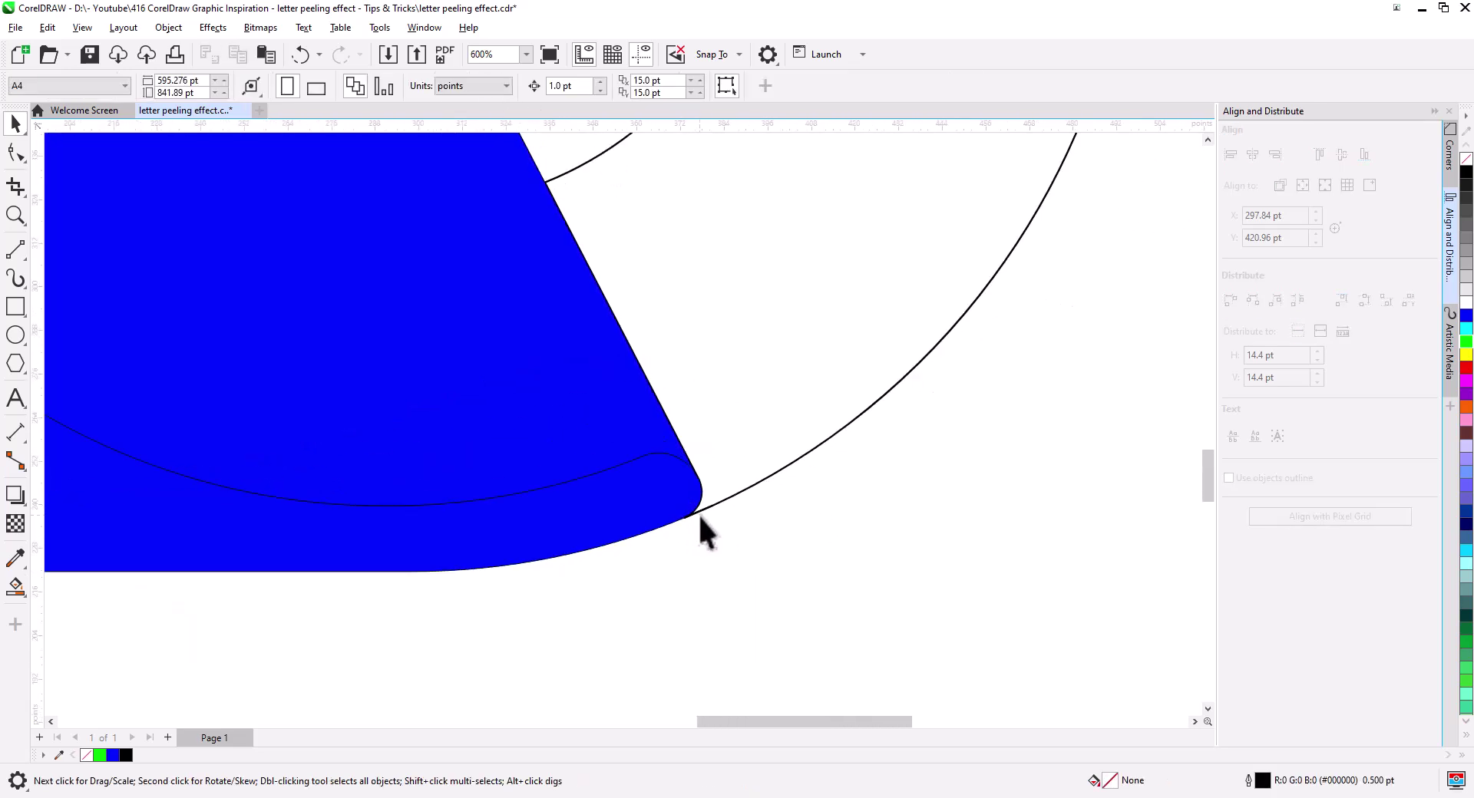
# Step: Delete the leftover tip curve, combine the two C arms and fill them black
pyautogui.moveTo(592, 393); pyautogui.dragTo(590, 392)
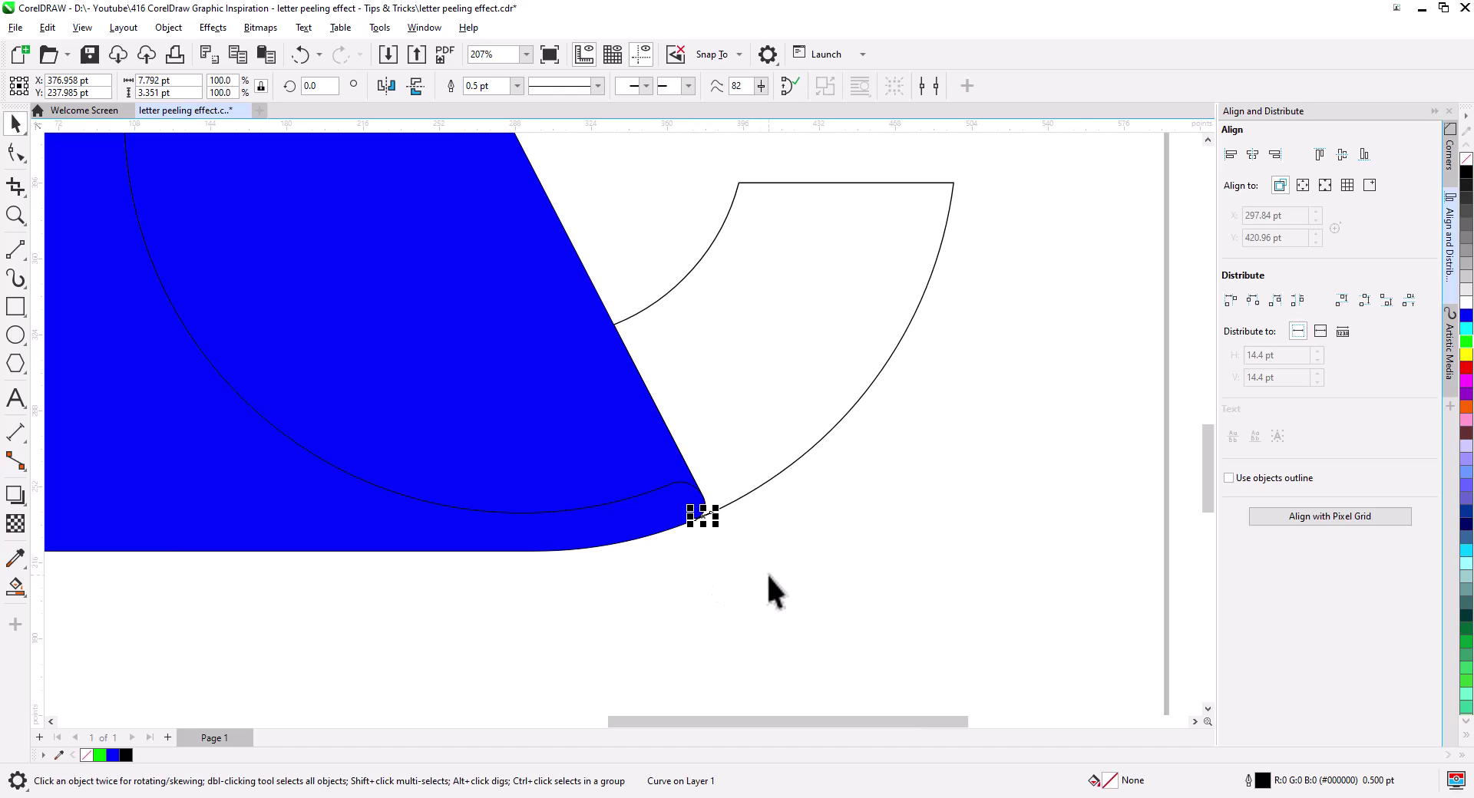
pyautogui.press('Delete')
pyautogui.scroll(-1, 725, 550)
pyautogui.scroll(-3, 725, 550)
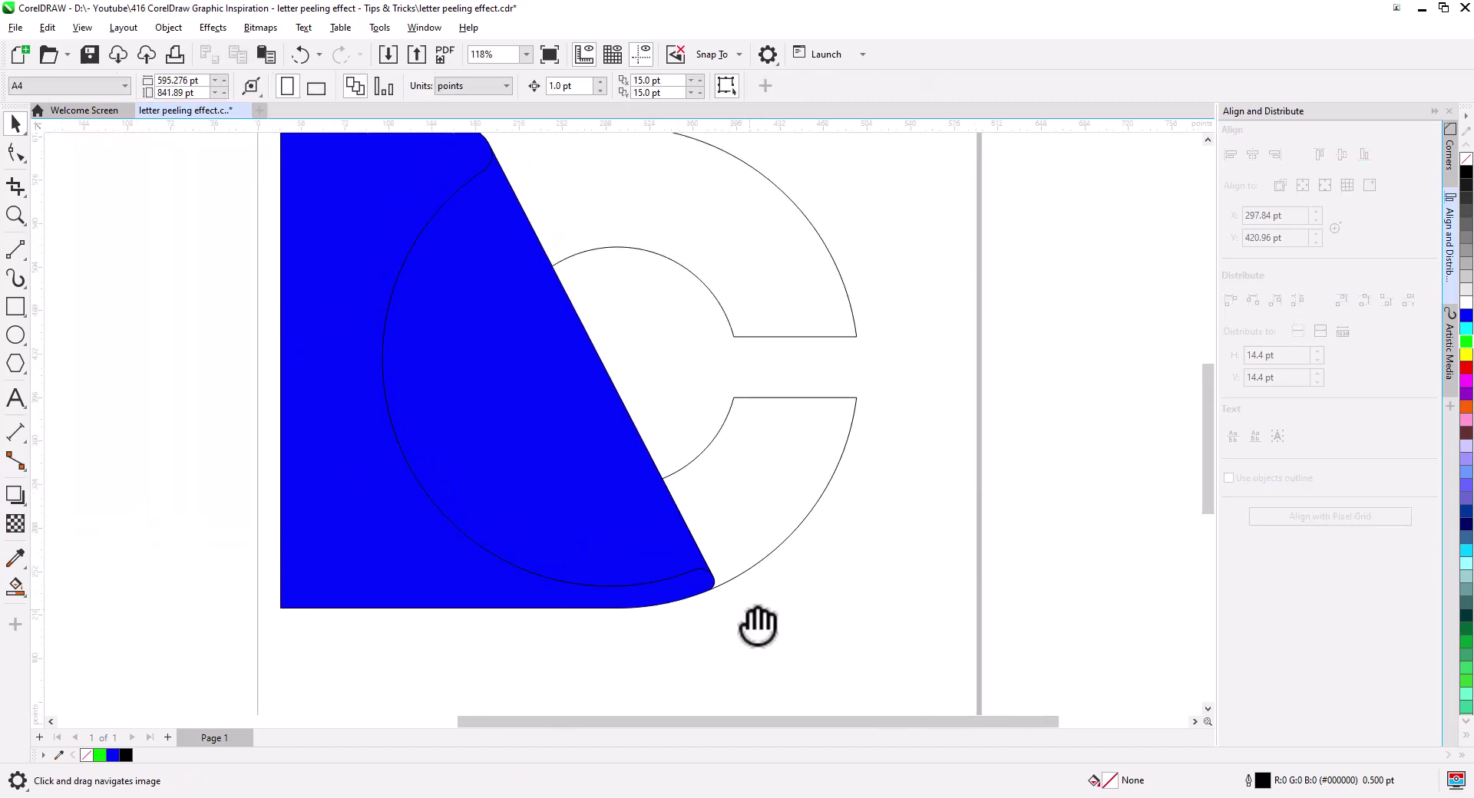
pyautogui.click(784, 472)
pyautogui.keyDown('shift'); pyautogui.click(827, 319); pyautogui.keyUp('shift')
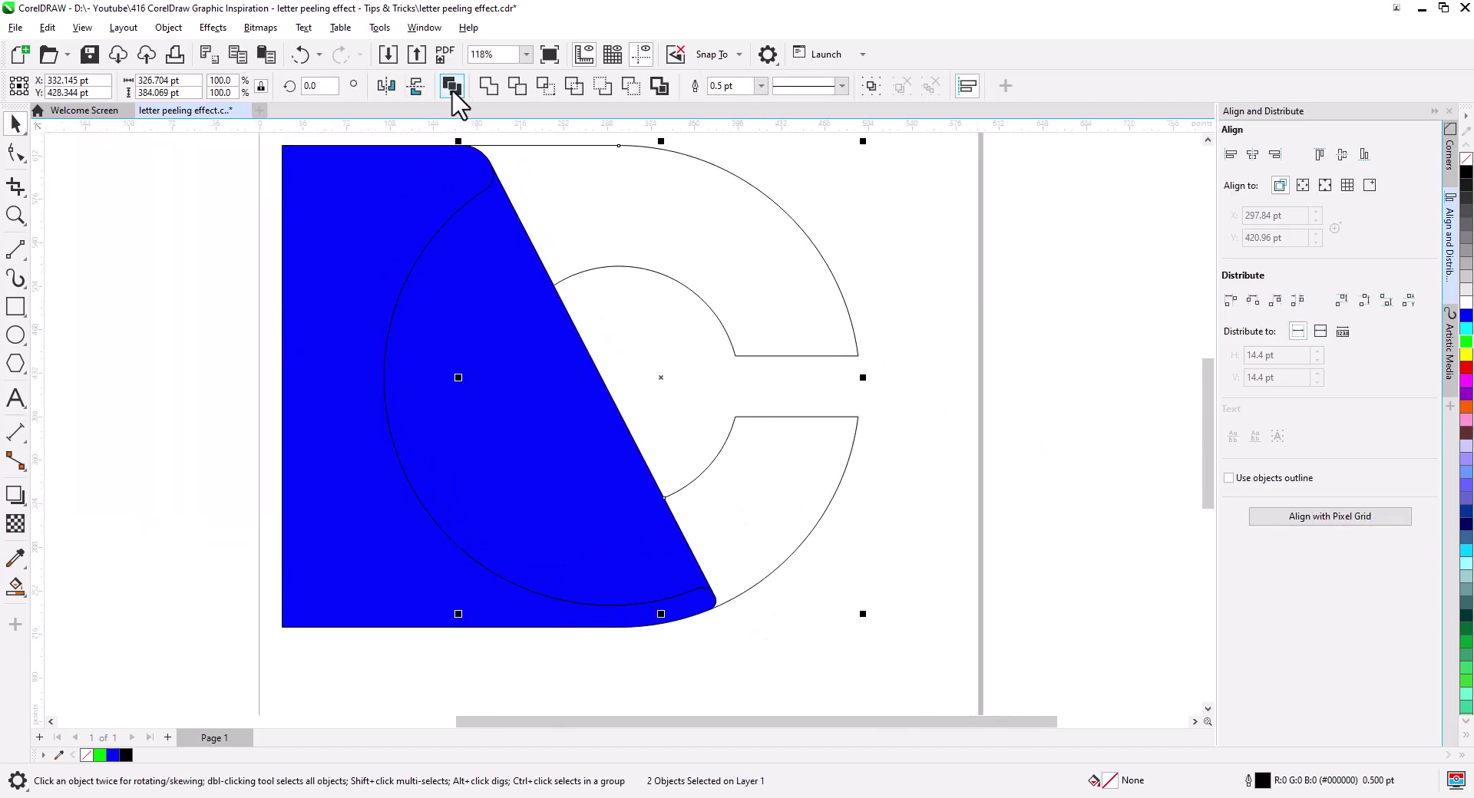
pyautogui.hotkey('ctrl', 'l')
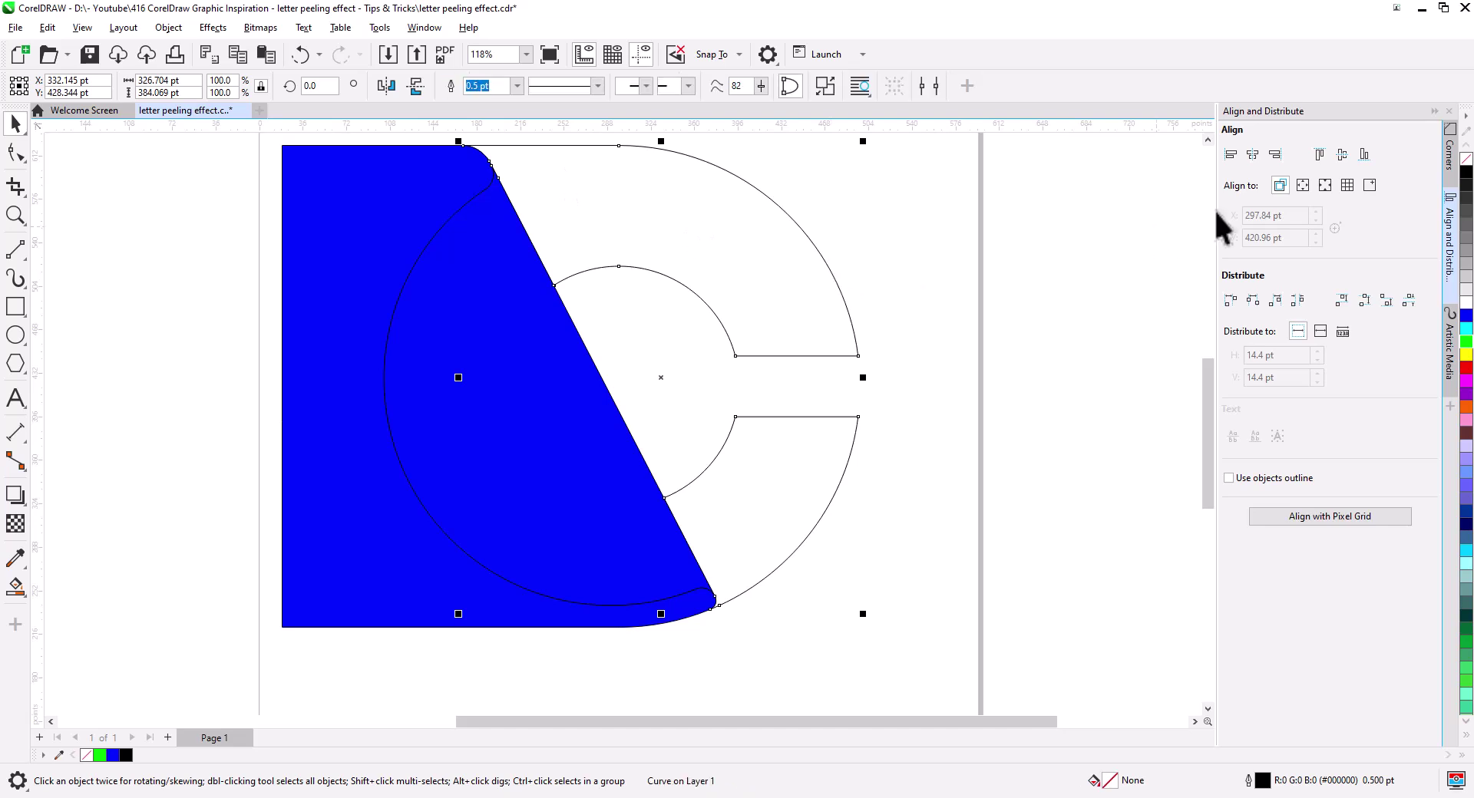
pyautogui.click(1465, 173)
pyautogui.click(967, 268)
# Step: Fill the backing shape light grey (R204 G204 B204)
pyautogui.scroll(-1, 770, 613)
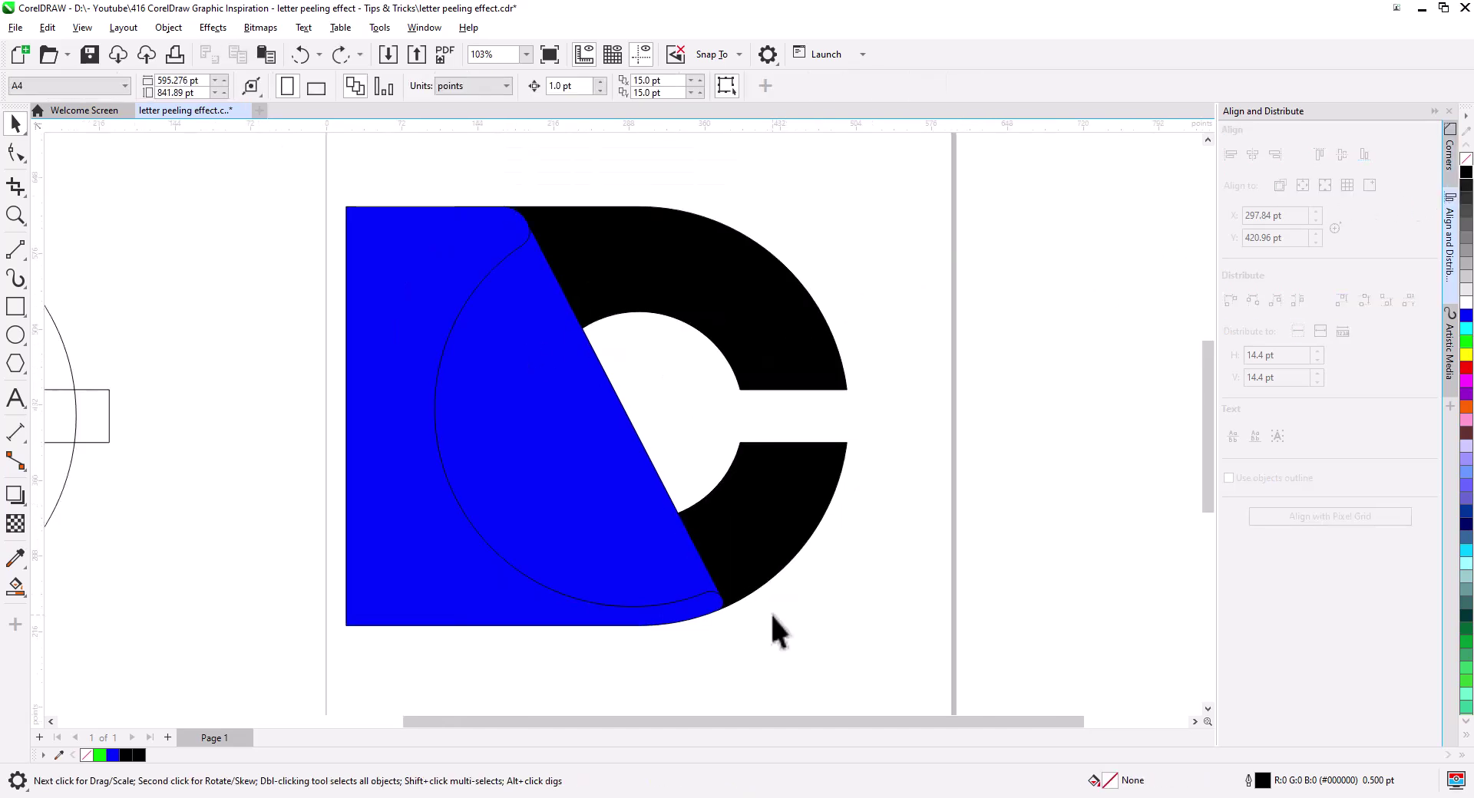
pyautogui.moveTo(771, 612); pyautogui.dragTo(837, 591)
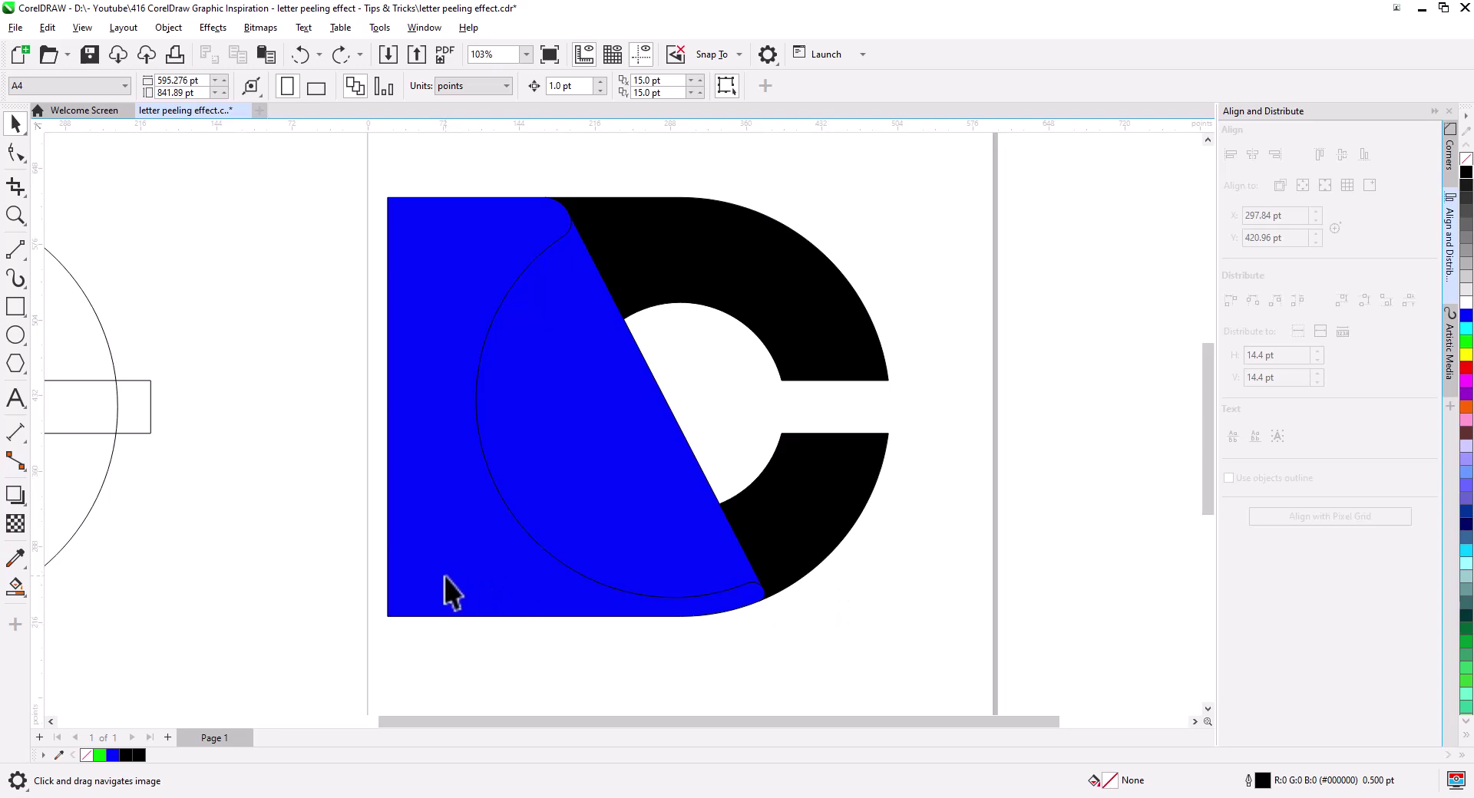
pyautogui.click(457, 595)
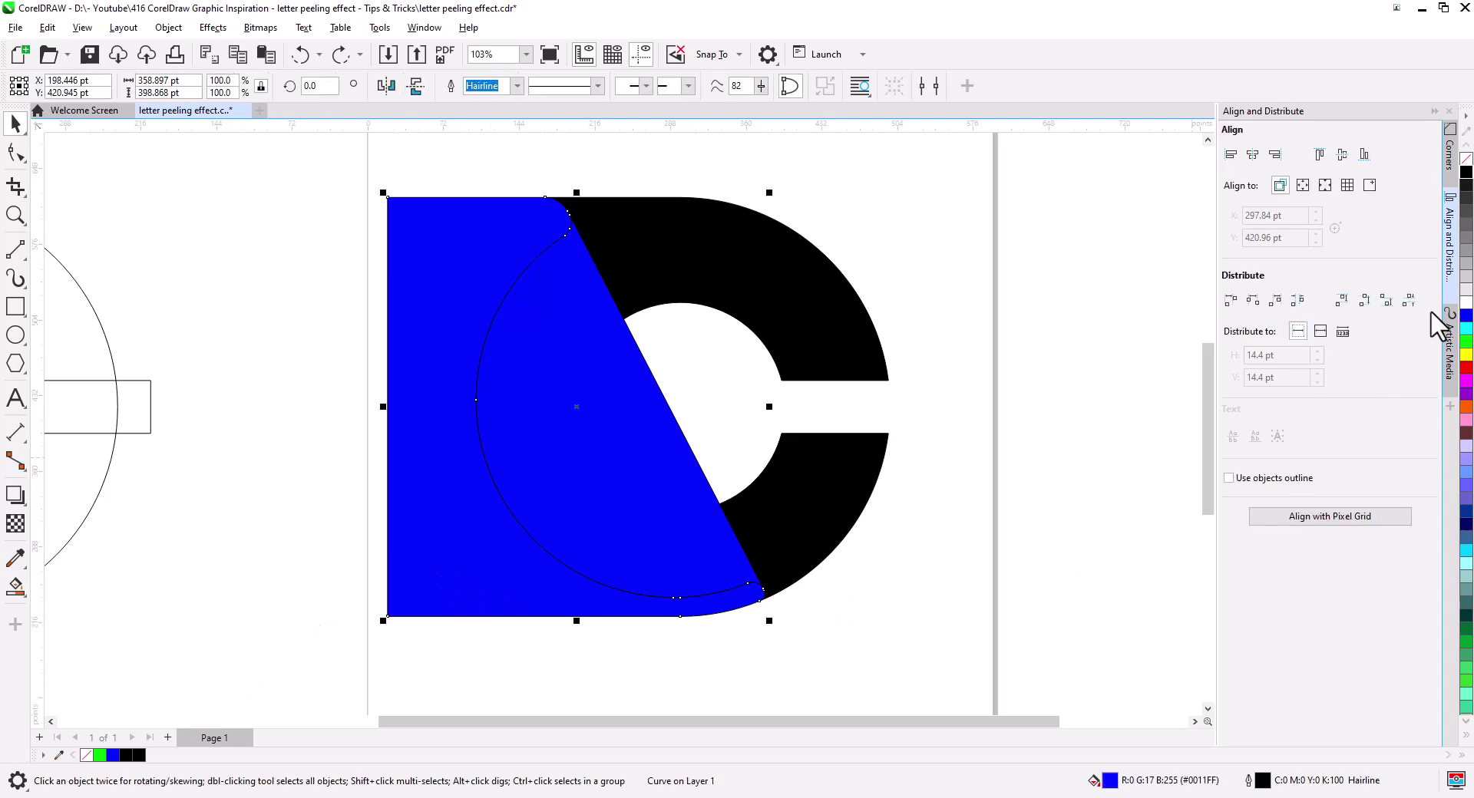
pyautogui.click(1466, 277)
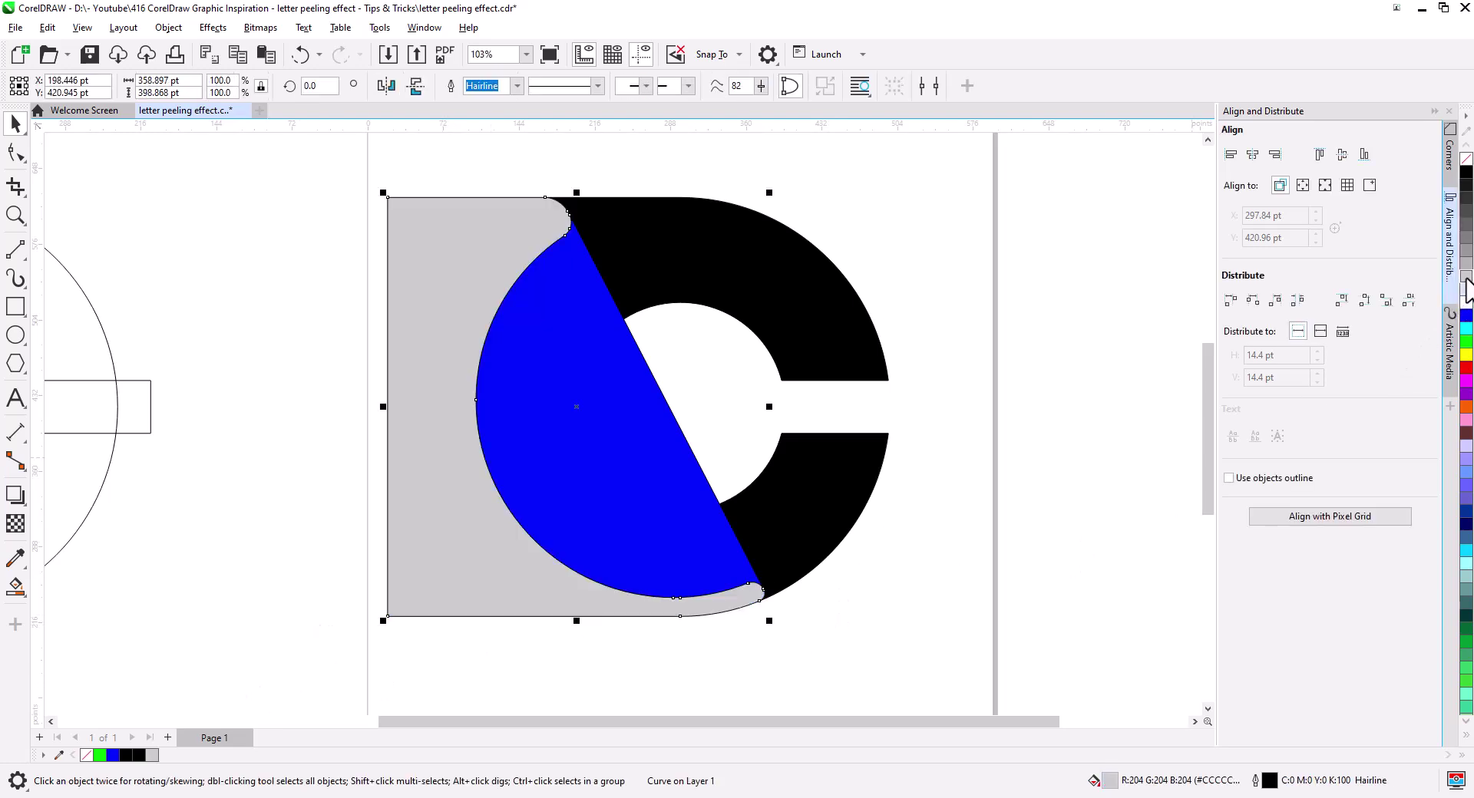
pyautogui.click(950, 622)
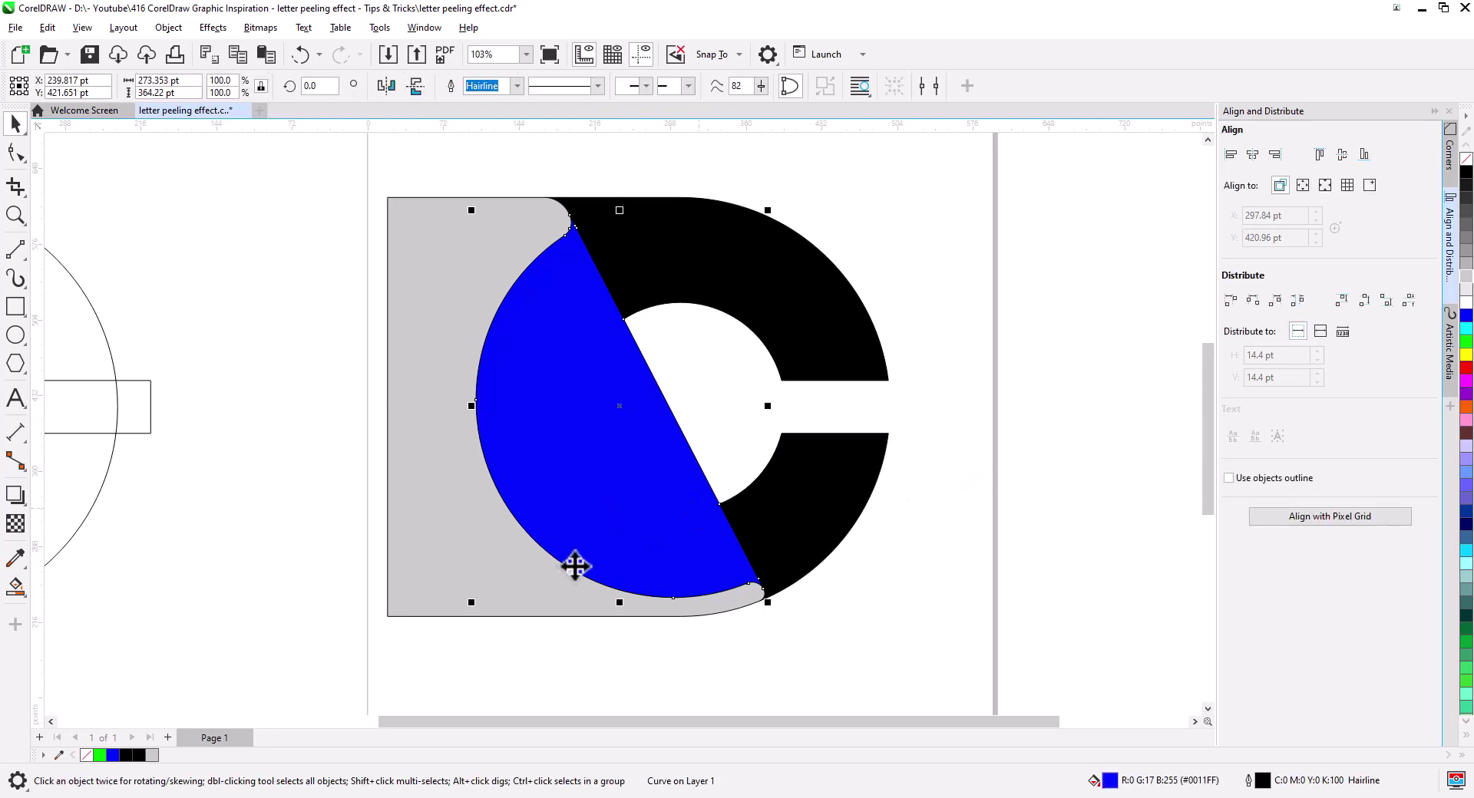
# Step: Apply an interactive linear fountain fill to the peel and turn its blue end white
pyautogui.scroll(1, 537, 566)
pyautogui.moveTo(554, 550); pyautogui.dragTo(554, 548)
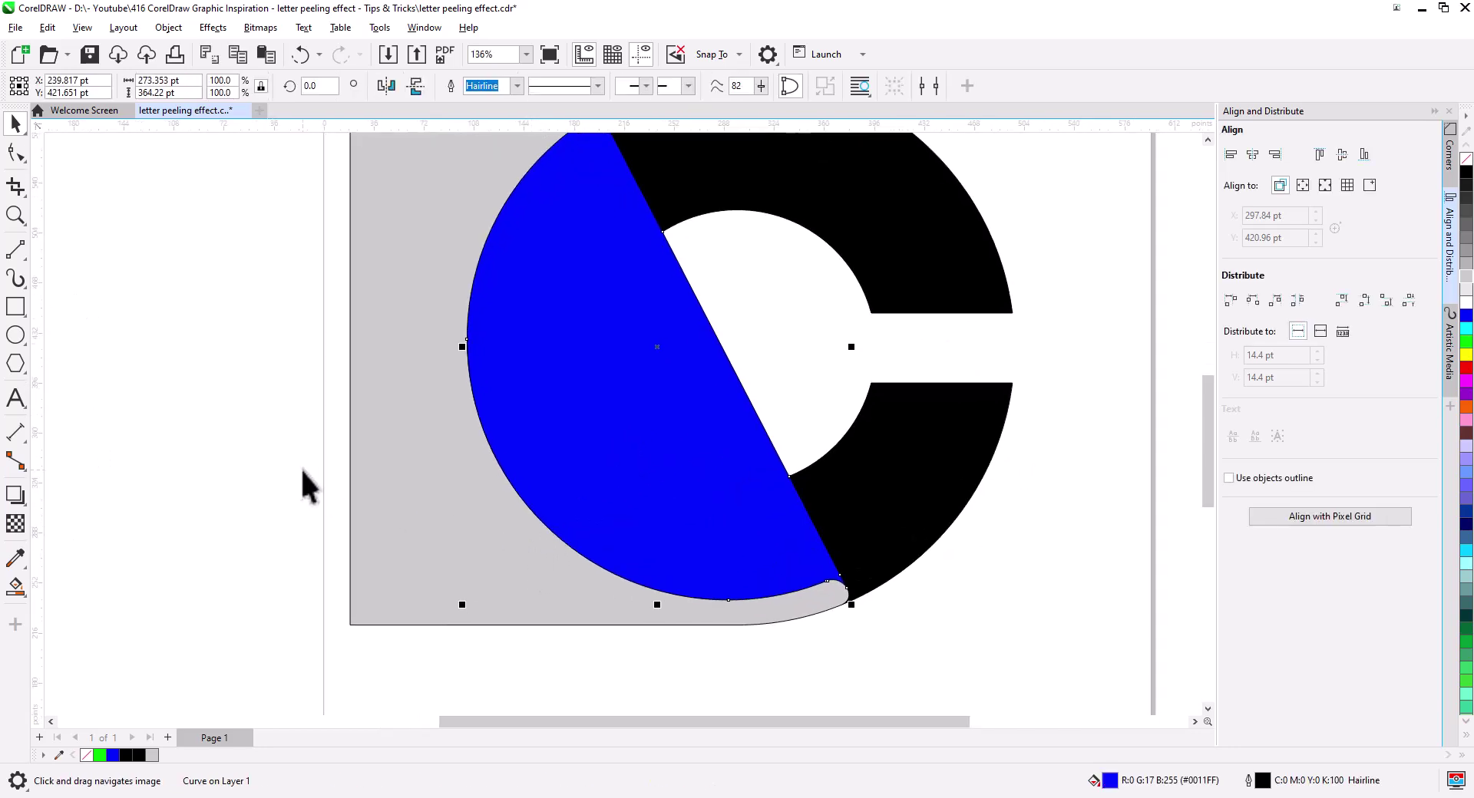
pyautogui.click(19, 589)
pyautogui.click(89, 595)
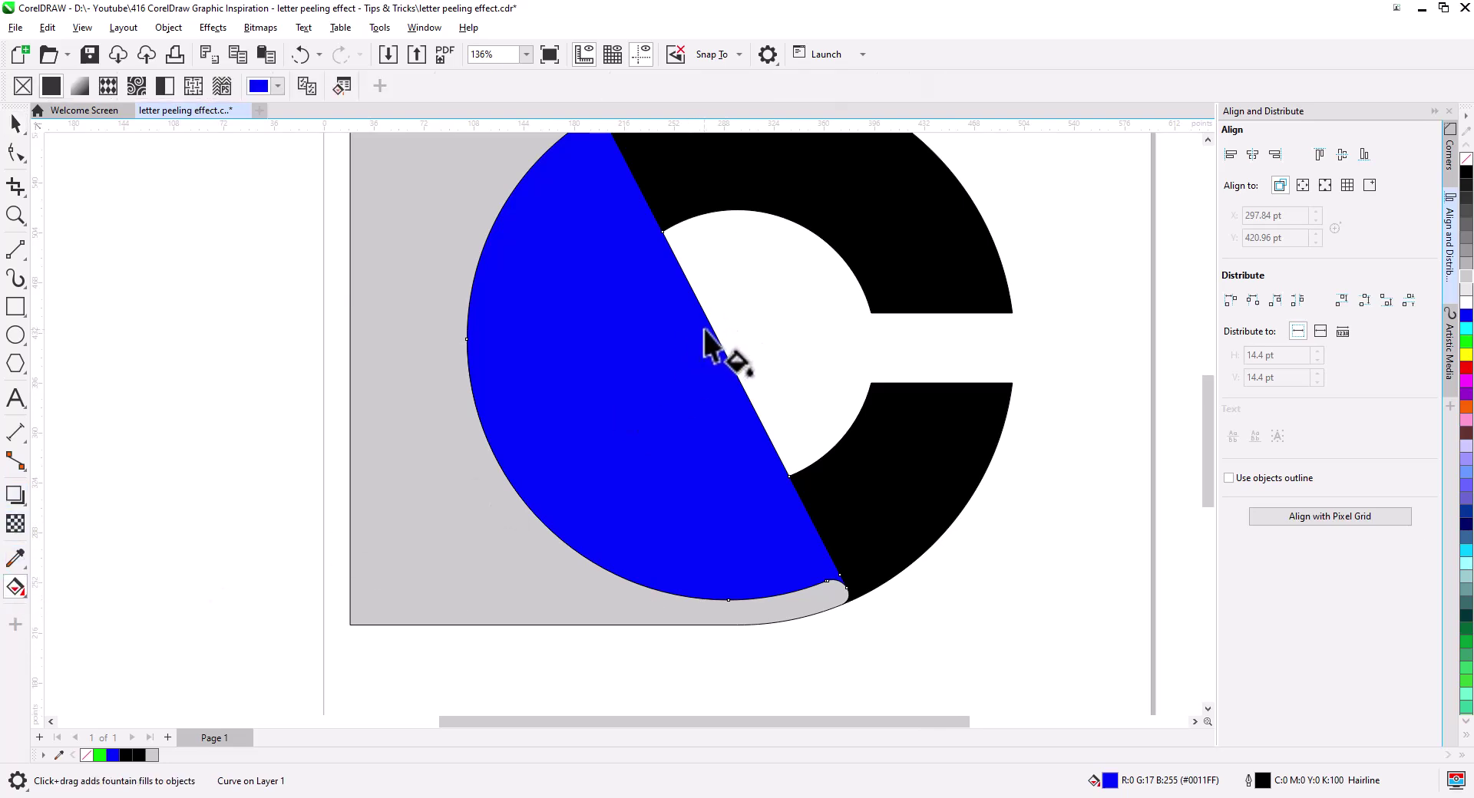
pyautogui.moveTo(707, 327); pyautogui.dragTo(489, 440)
pyautogui.moveTo(820, 548); pyautogui.dragTo(825, 545)
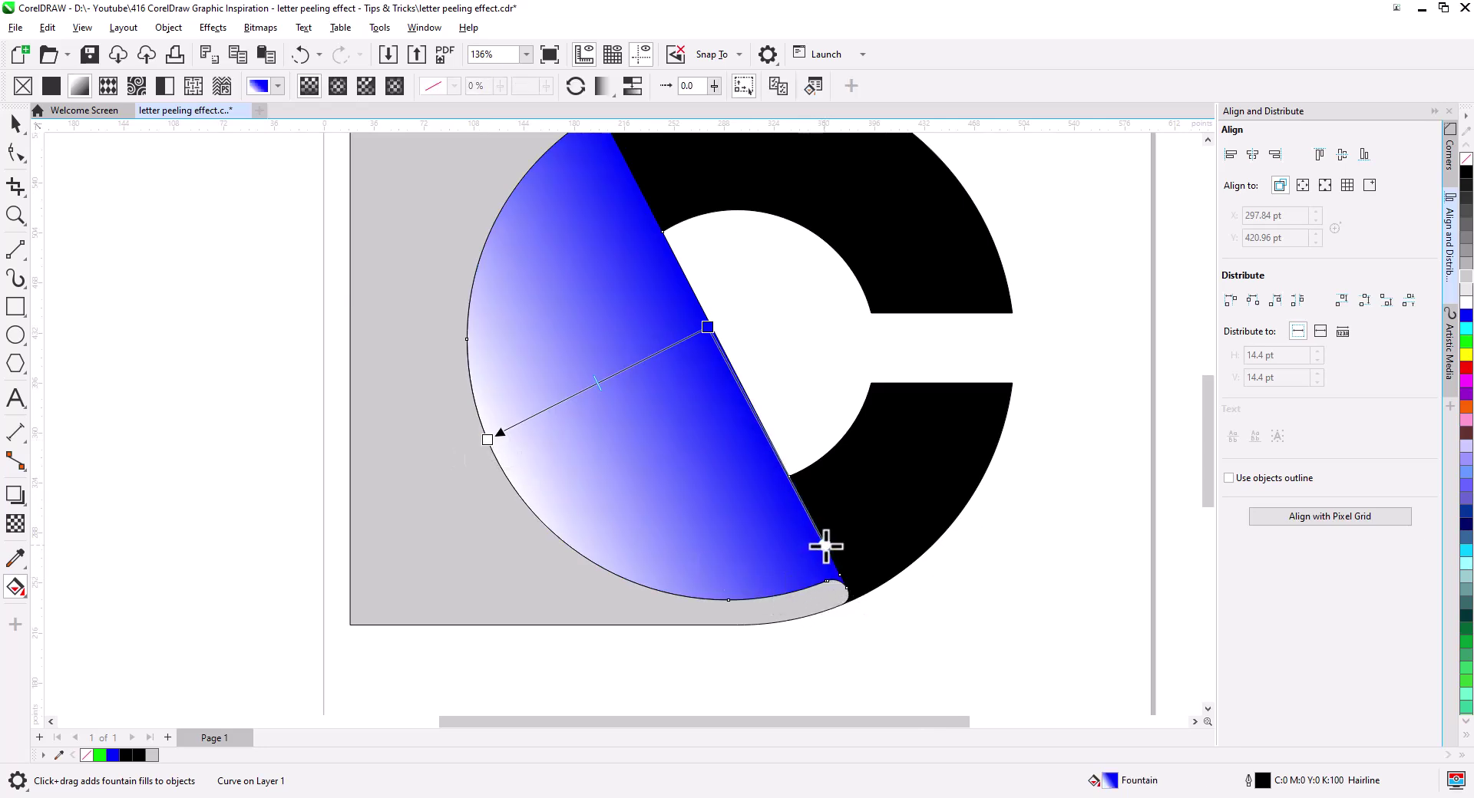
pyautogui.moveTo(727, 525); pyautogui.dragTo(697, 579)
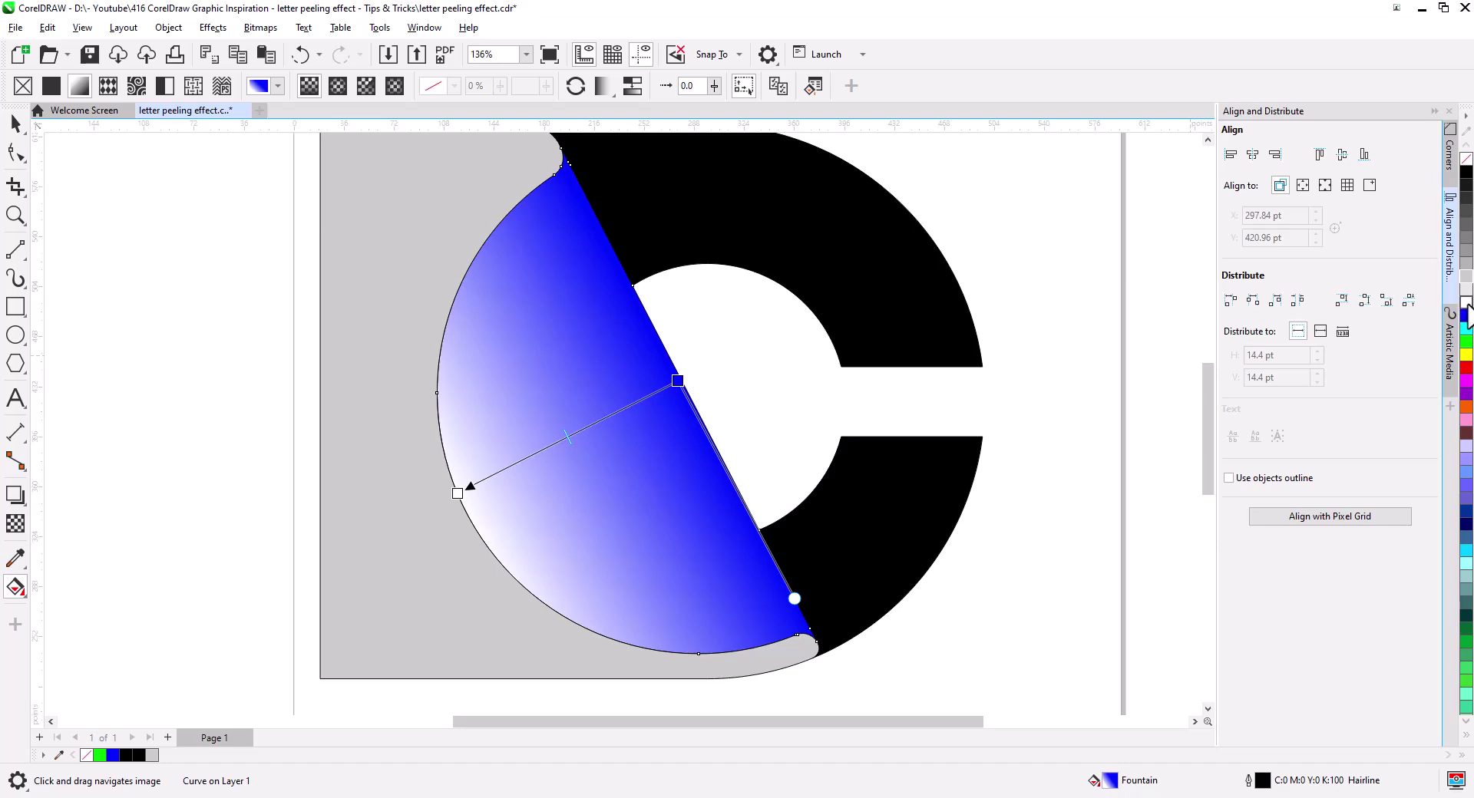
pyautogui.moveTo(853, 410); pyautogui.dragTo(682, 382)
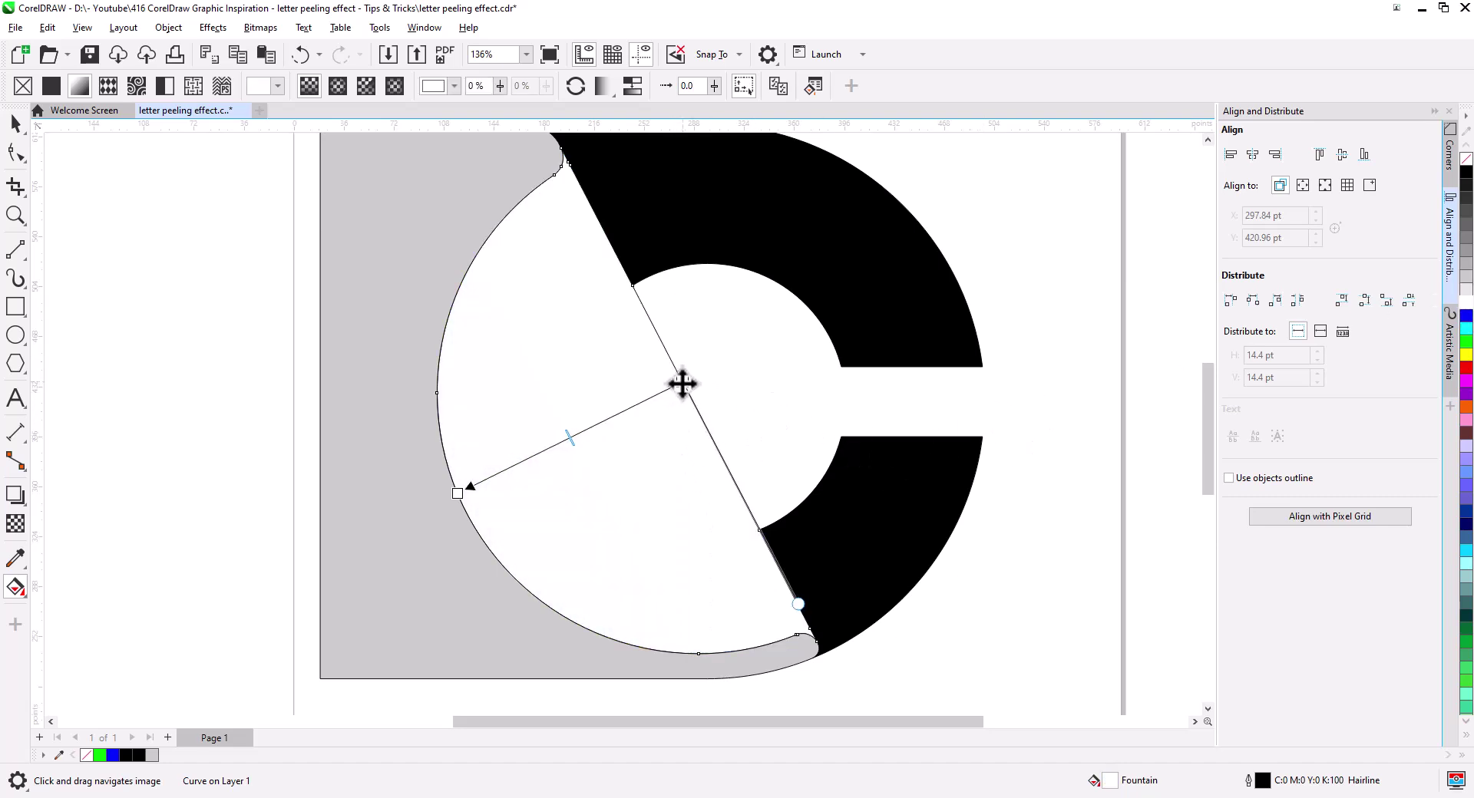
pyautogui.moveTo(800, 605); pyautogui.dragTo(799, 607)
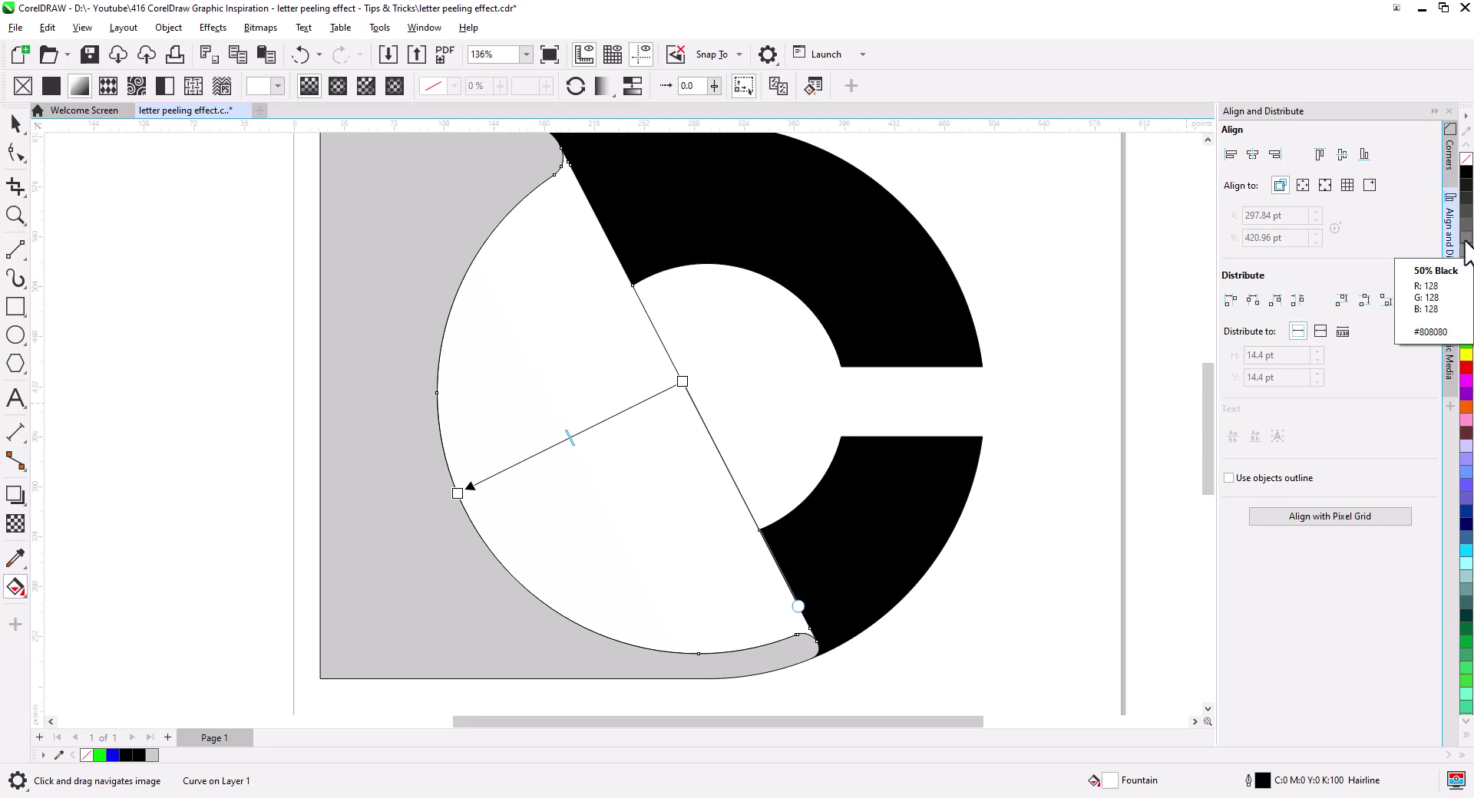
# Step: Drop 50% Black onto the peel's gradient, add a second colour stop and shift it slightly
pyautogui.moveTo(1466, 244); pyautogui.dragTo(677, 394)
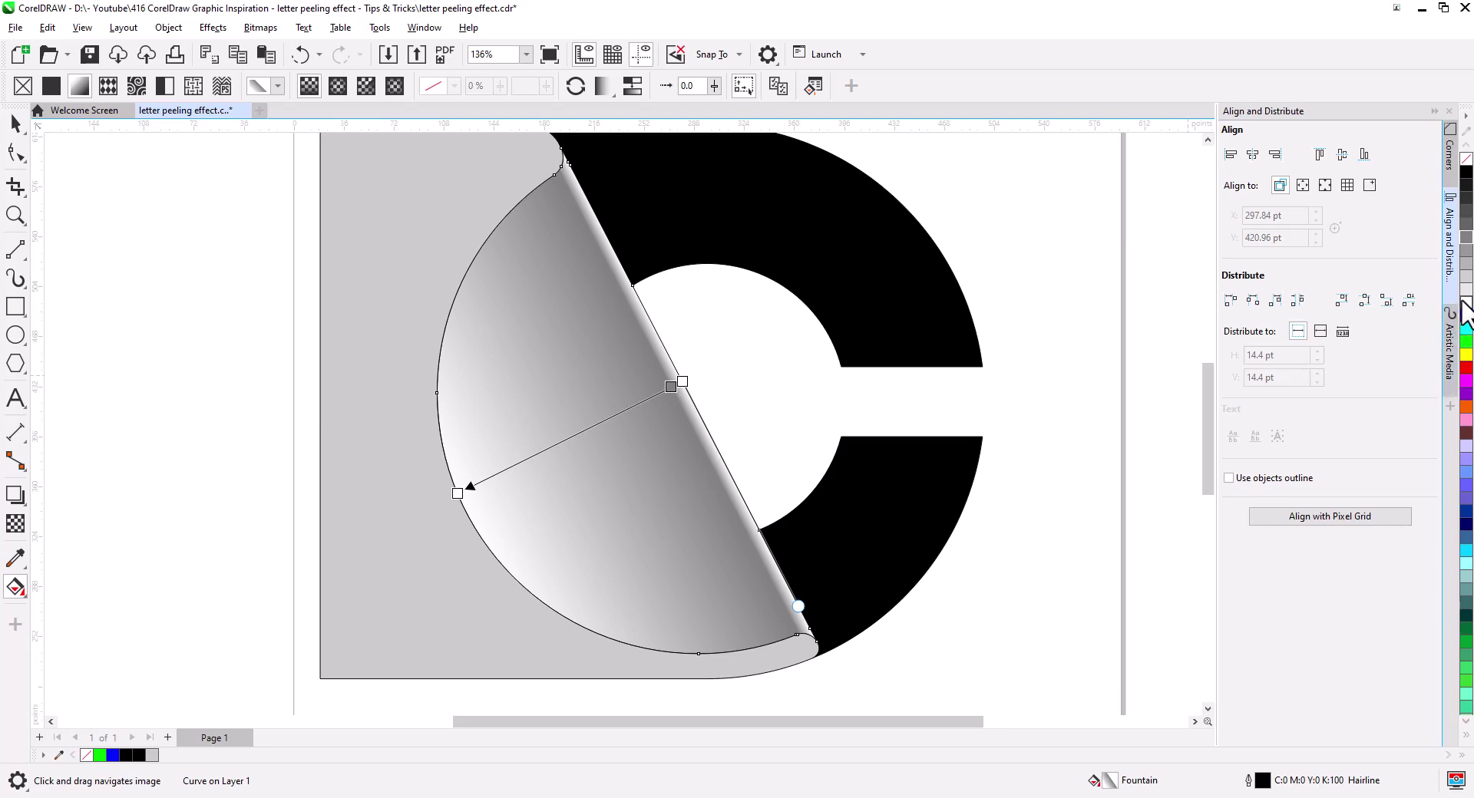
pyautogui.moveTo(925, 414); pyautogui.dragTo(648, 399)
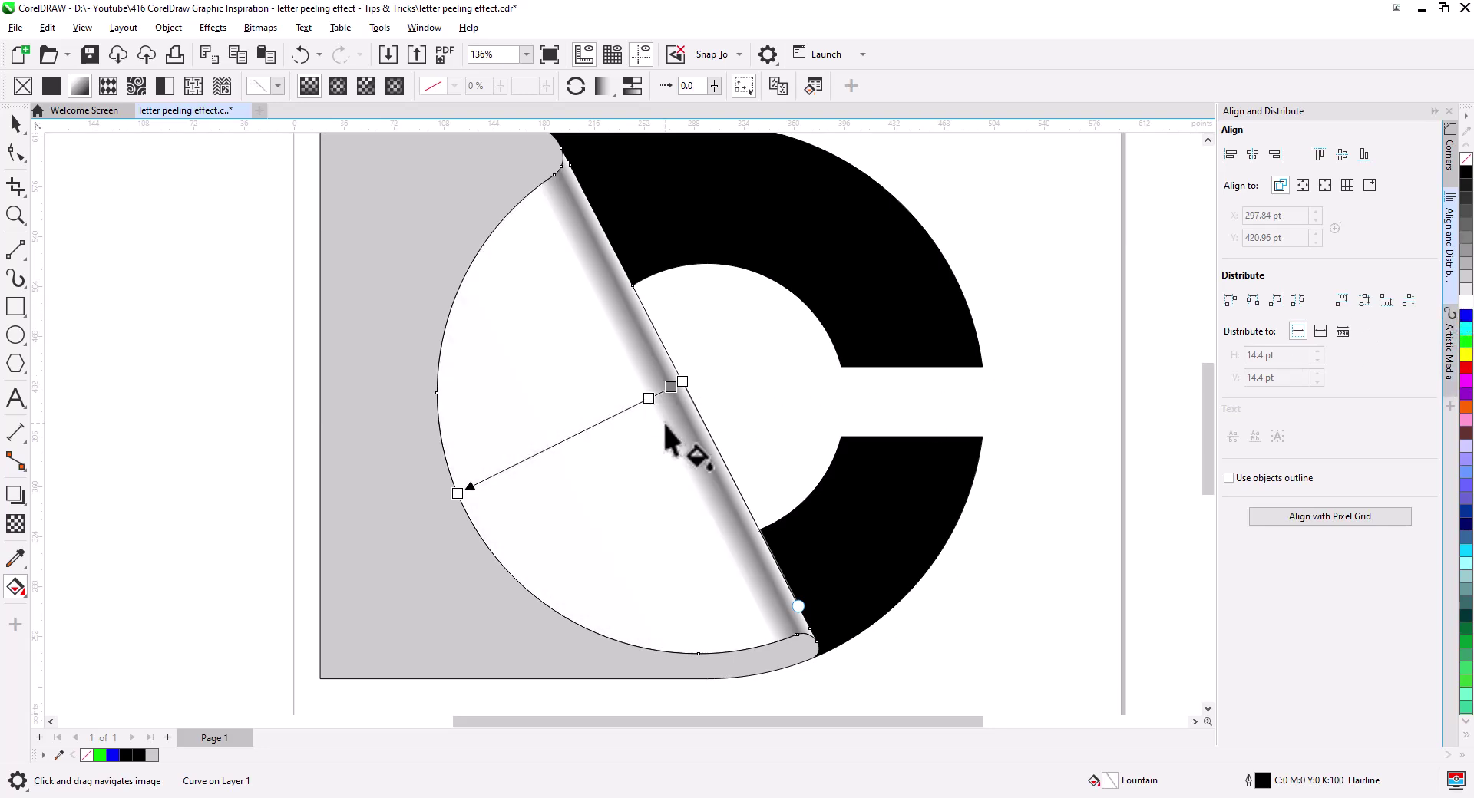
pyautogui.click(648, 399)
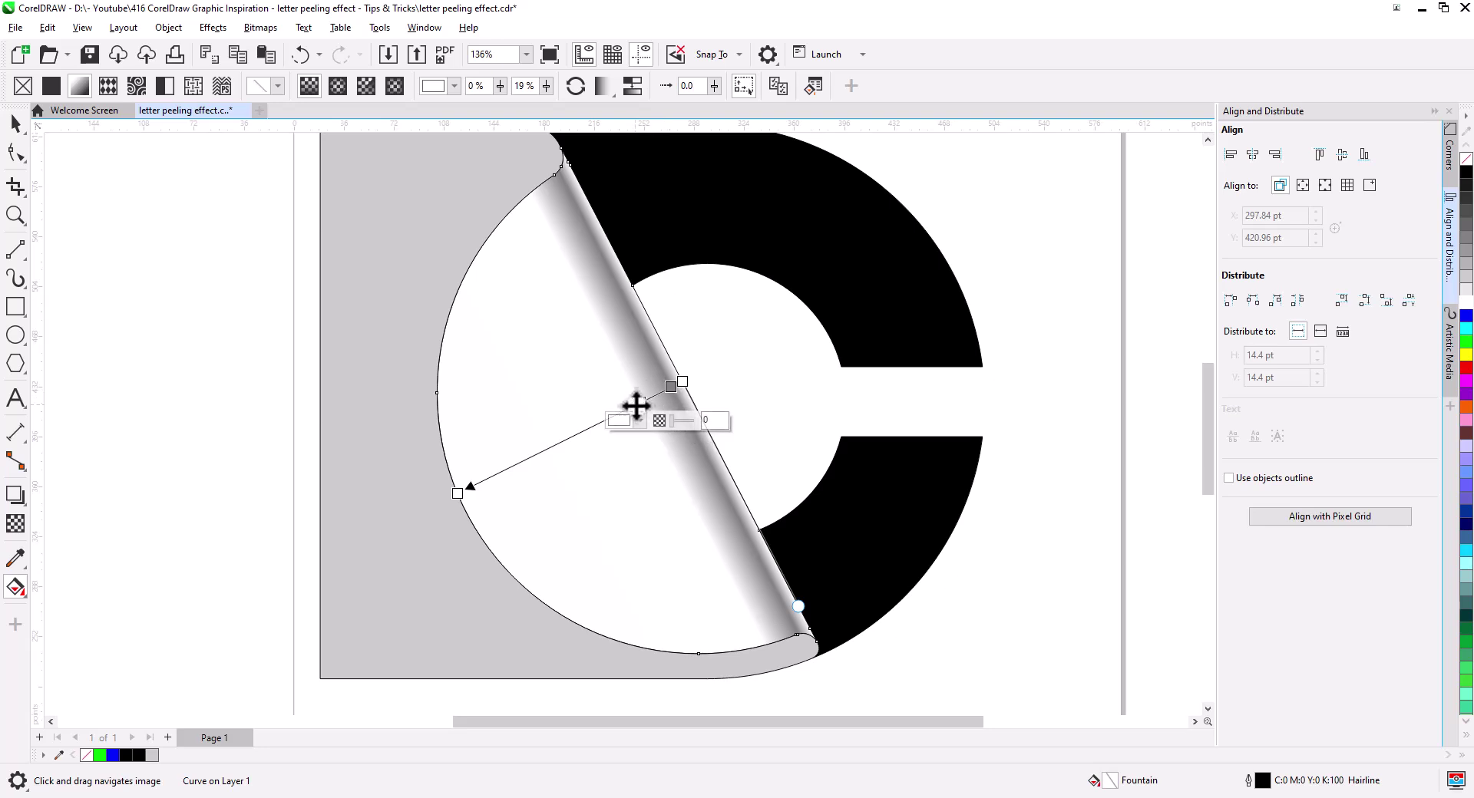
pyautogui.moveTo(639, 406); pyautogui.dragTo(634, 405)
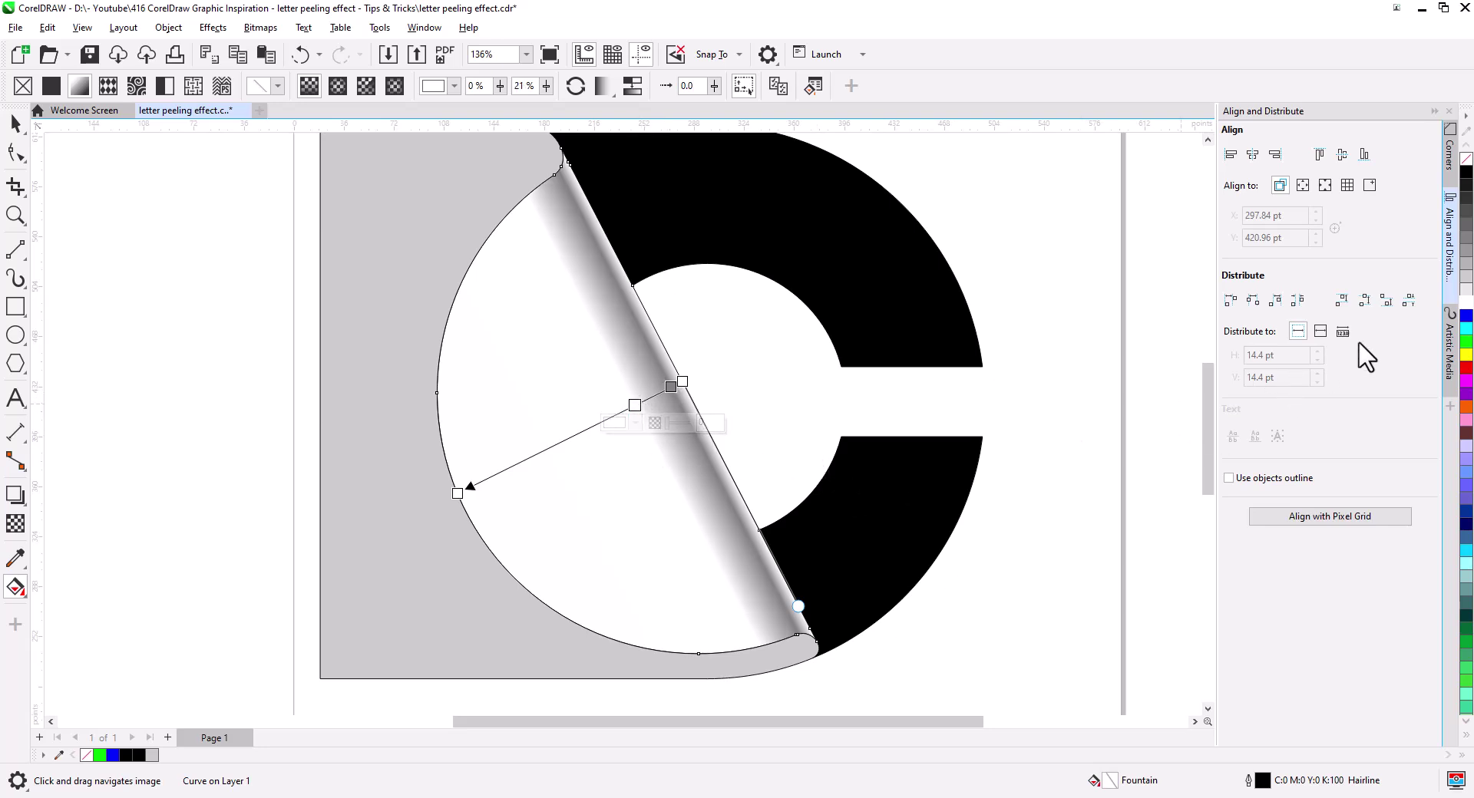
# Step: Turn the gradient's white end light grey and slide the stops toward the fold edge
pyautogui.moveTo(1464, 303); pyautogui.dragTo(470, 509)
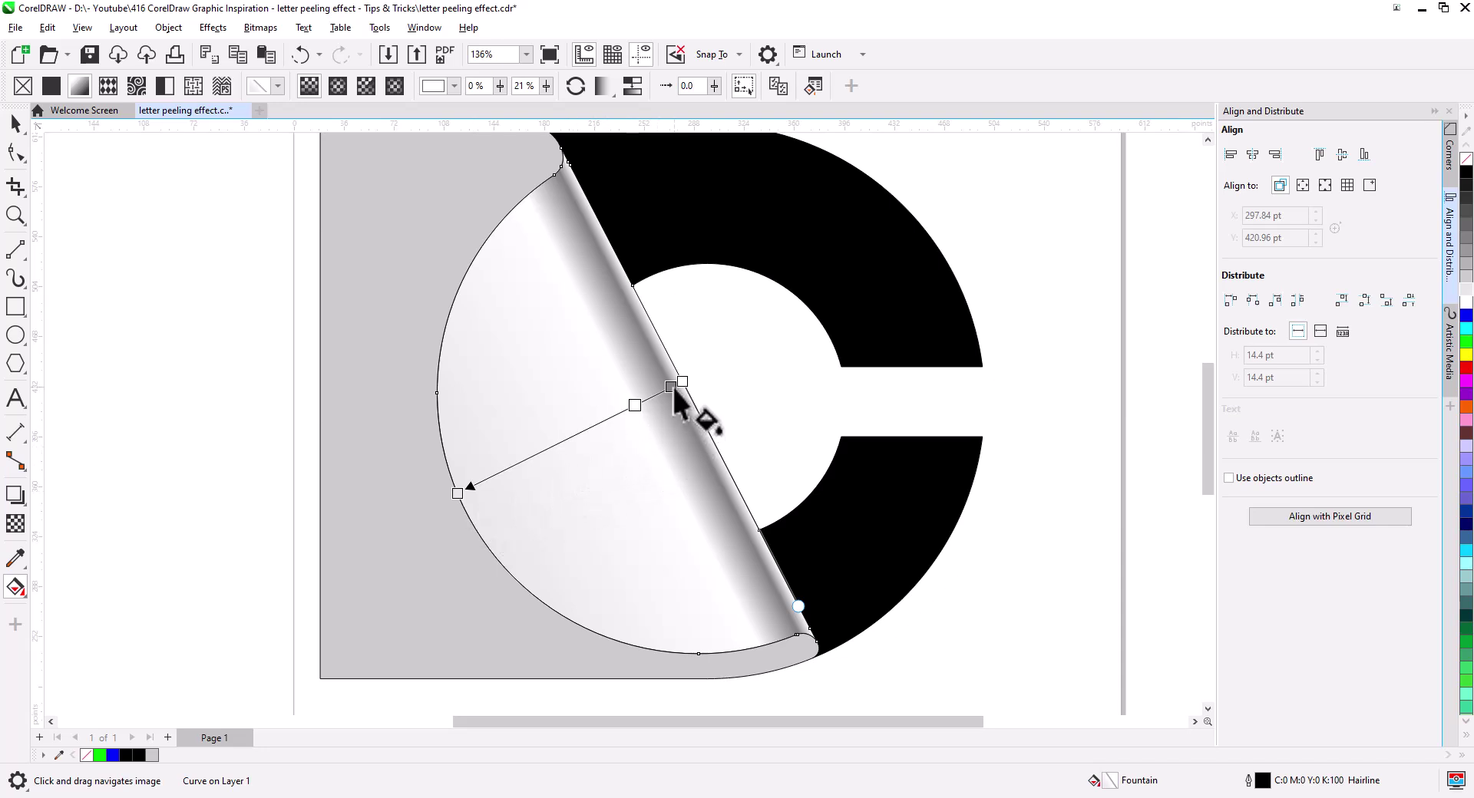
pyautogui.moveTo(675, 384); pyautogui.dragTo(677, 386)
pyautogui.scroll(2, 677, 385)
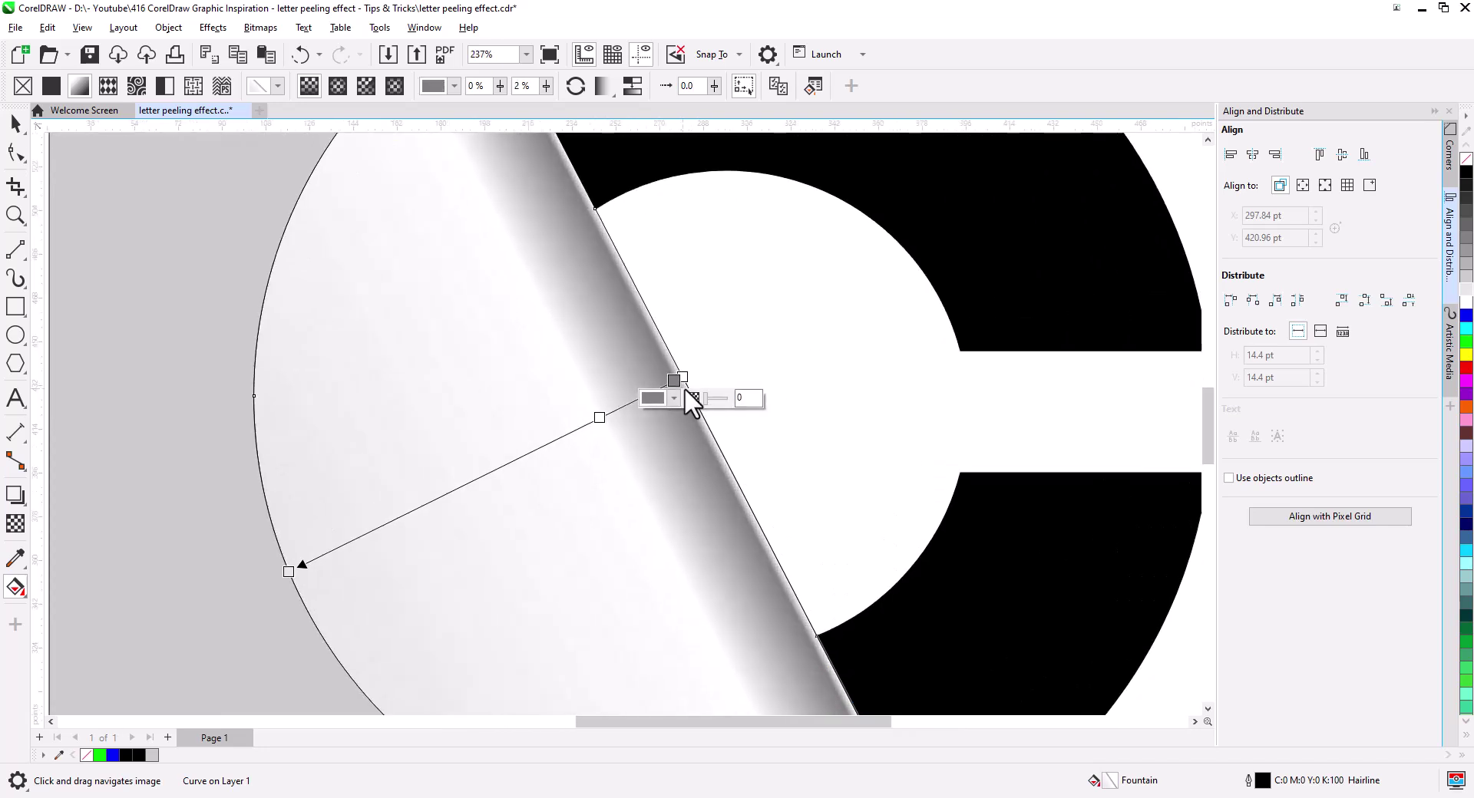
pyautogui.scroll(4, 688, 395)
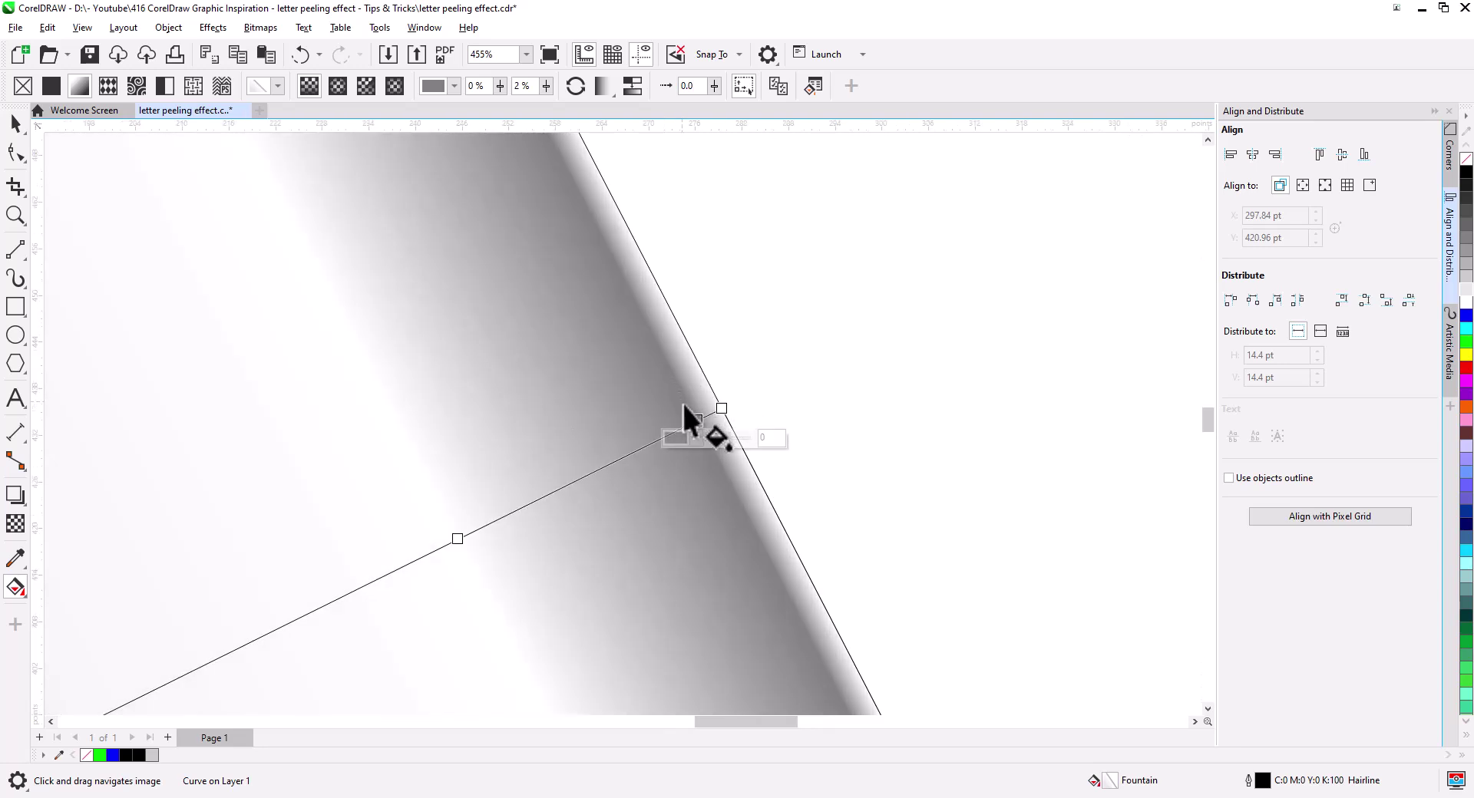
pyautogui.moveTo(692, 418); pyautogui.dragTo(710, 415)
pyautogui.moveTo(458, 538)
pyautogui.mouseDown()
pyautogui.moveTo(481, 534)
pyautogui.moveTo(460, 519)
pyautogui.mouseUp()
# Step: Add another colour stop to the peel's gradient, then deselect to preview the shading
pyautogui.scroll(-3, 460, 519)
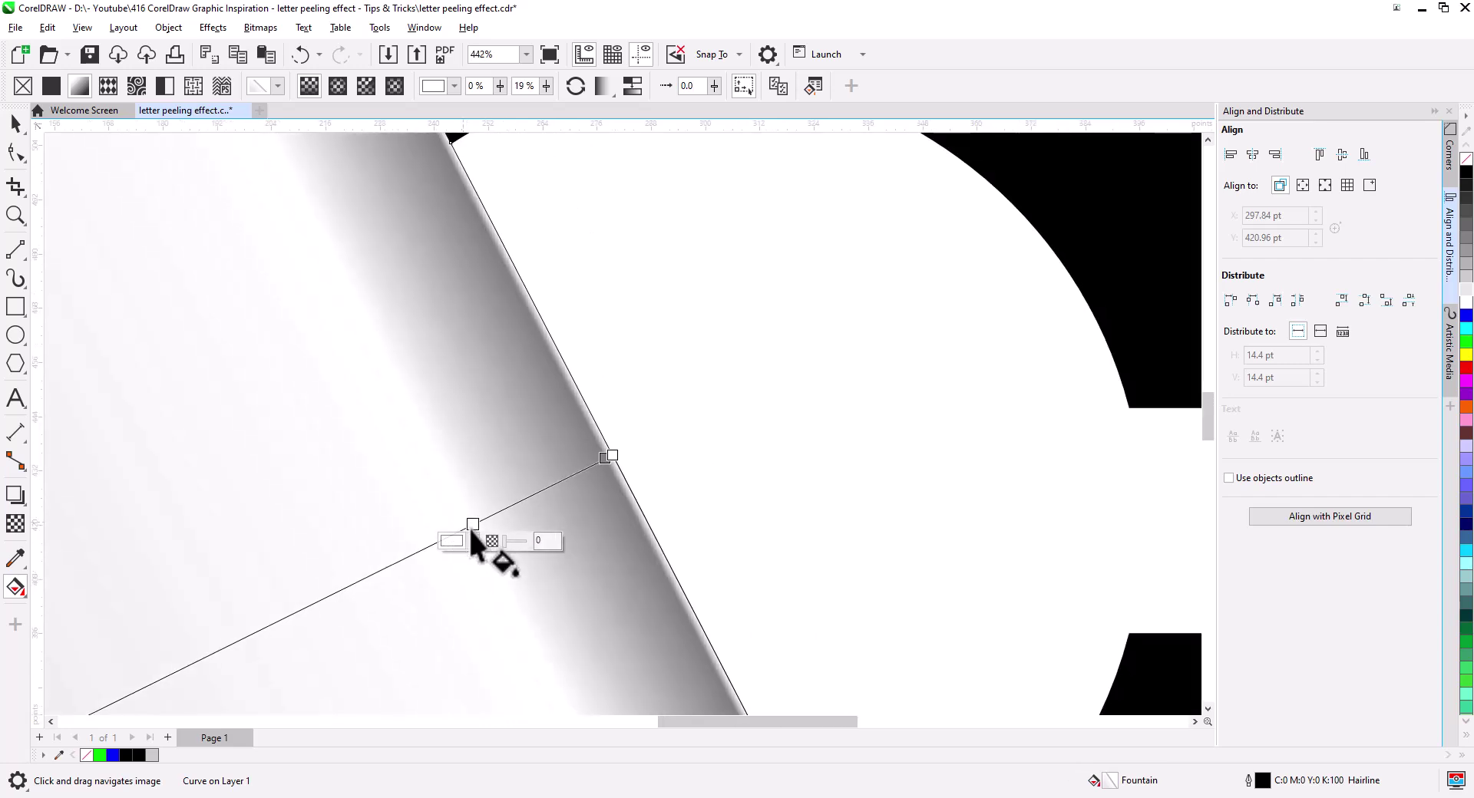
pyautogui.moveTo(502, 465)
pyautogui.mouseDown()
pyautogui.moveTo(490, 437)
pyautogui.moveTo(579, 322)
pyautogui.moveTo(572, 297)
pyautogui.mouseUp()
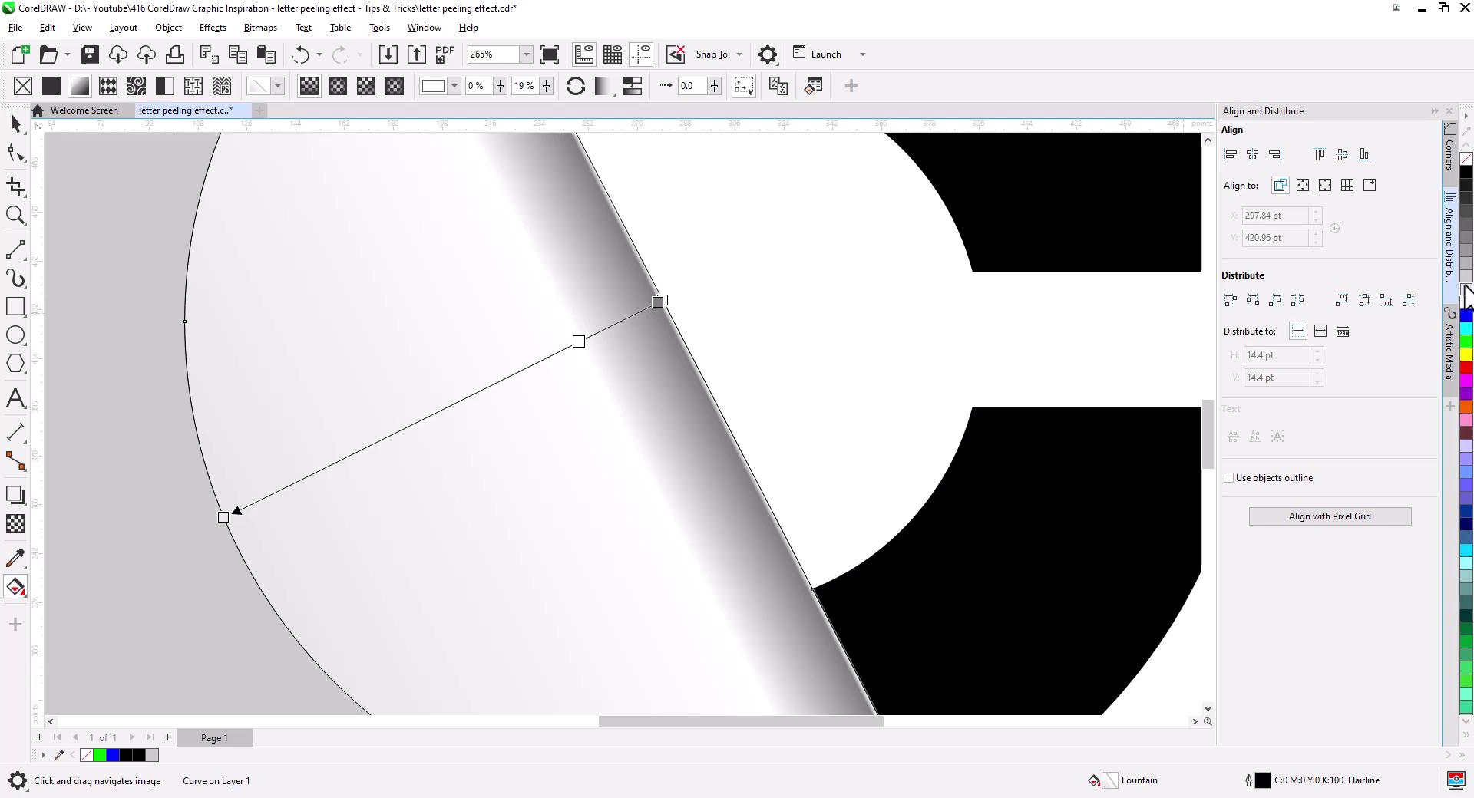
pyautogui.doubleClick(477, 391)
pyautogui.scroll(-5, 583, 408)
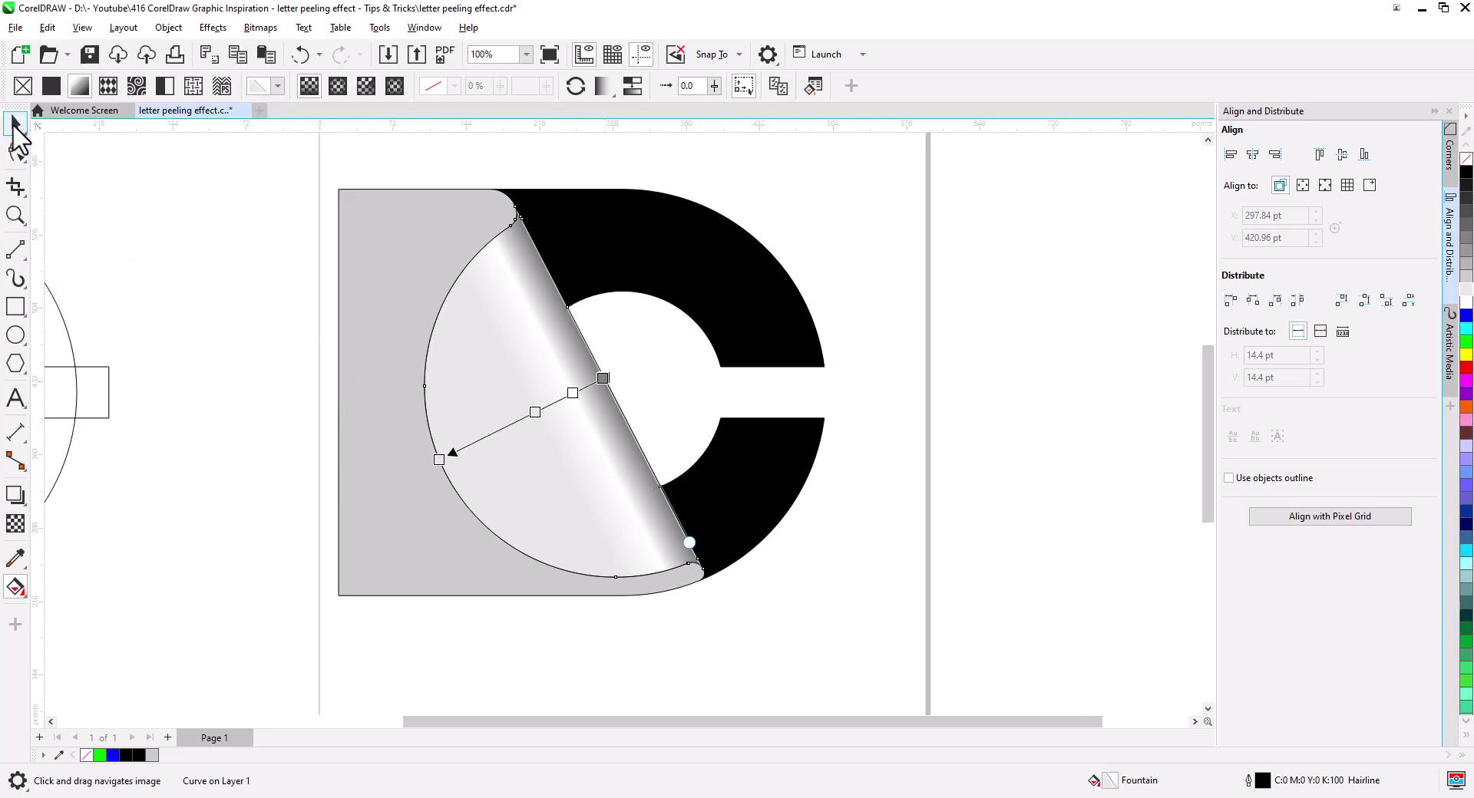
pyautogui.click(15, 123)
pyautogui.click(187, 237)
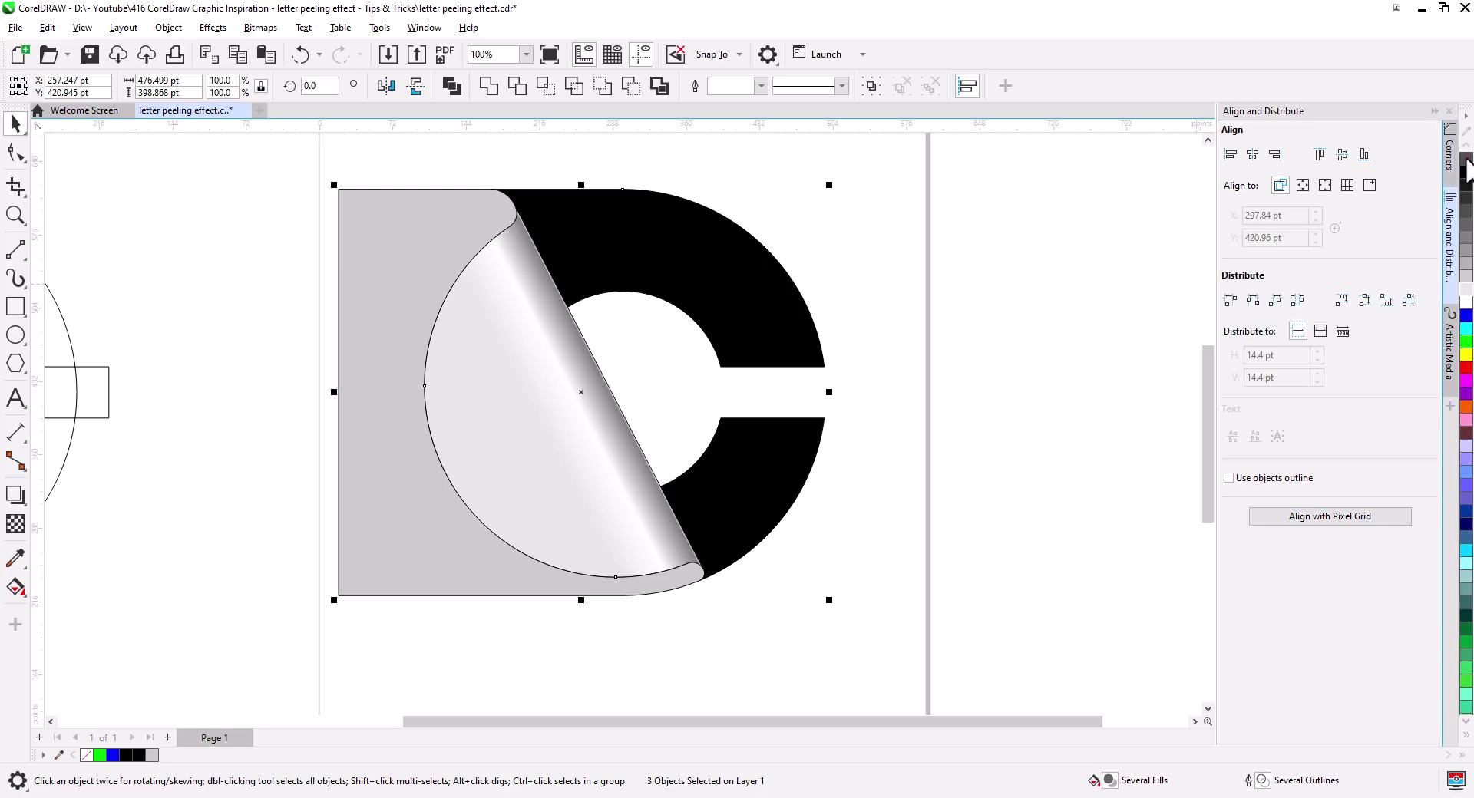
pyautogui.click(1064, 351)
pyautogui.scroll(1, 773, 555)
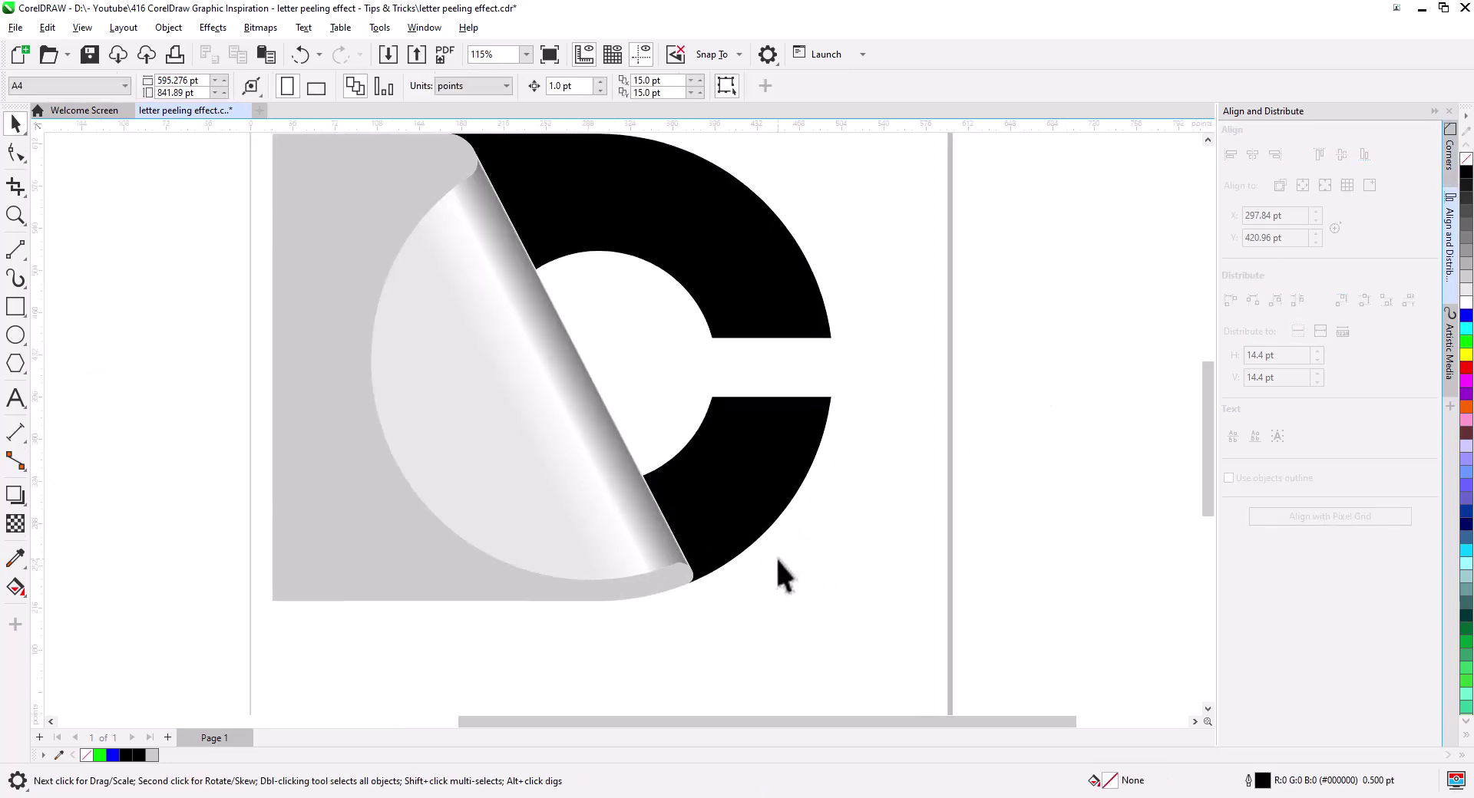
pyautogui.moveTo(774, 556); pyautogui.dragTo(875, 585)
# Step: Reselect the peel, fine-tune its gradient stops, and deselect to check the curl's shading
pyautogui.click(656, 500)
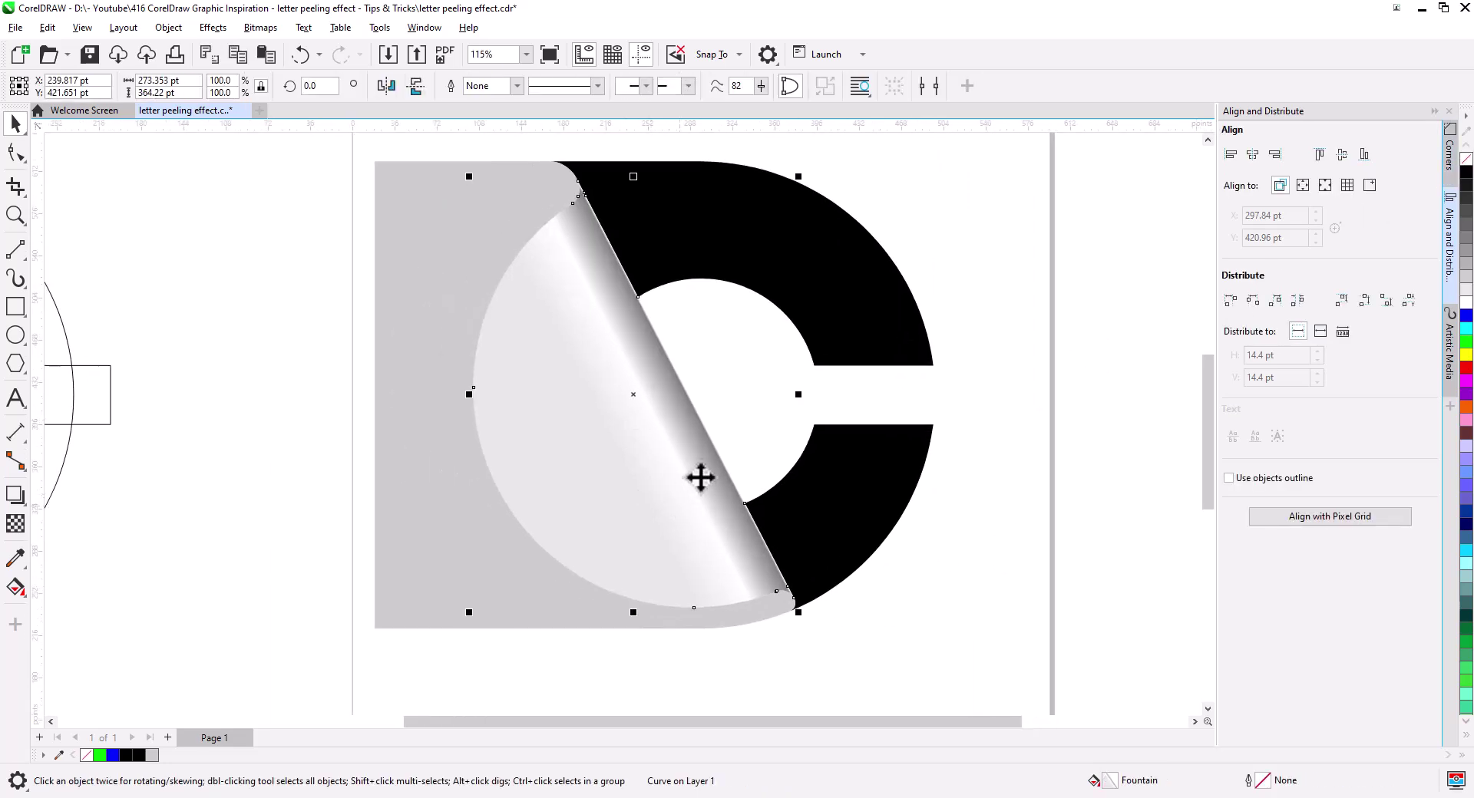
pyautogui.click(15, 588)
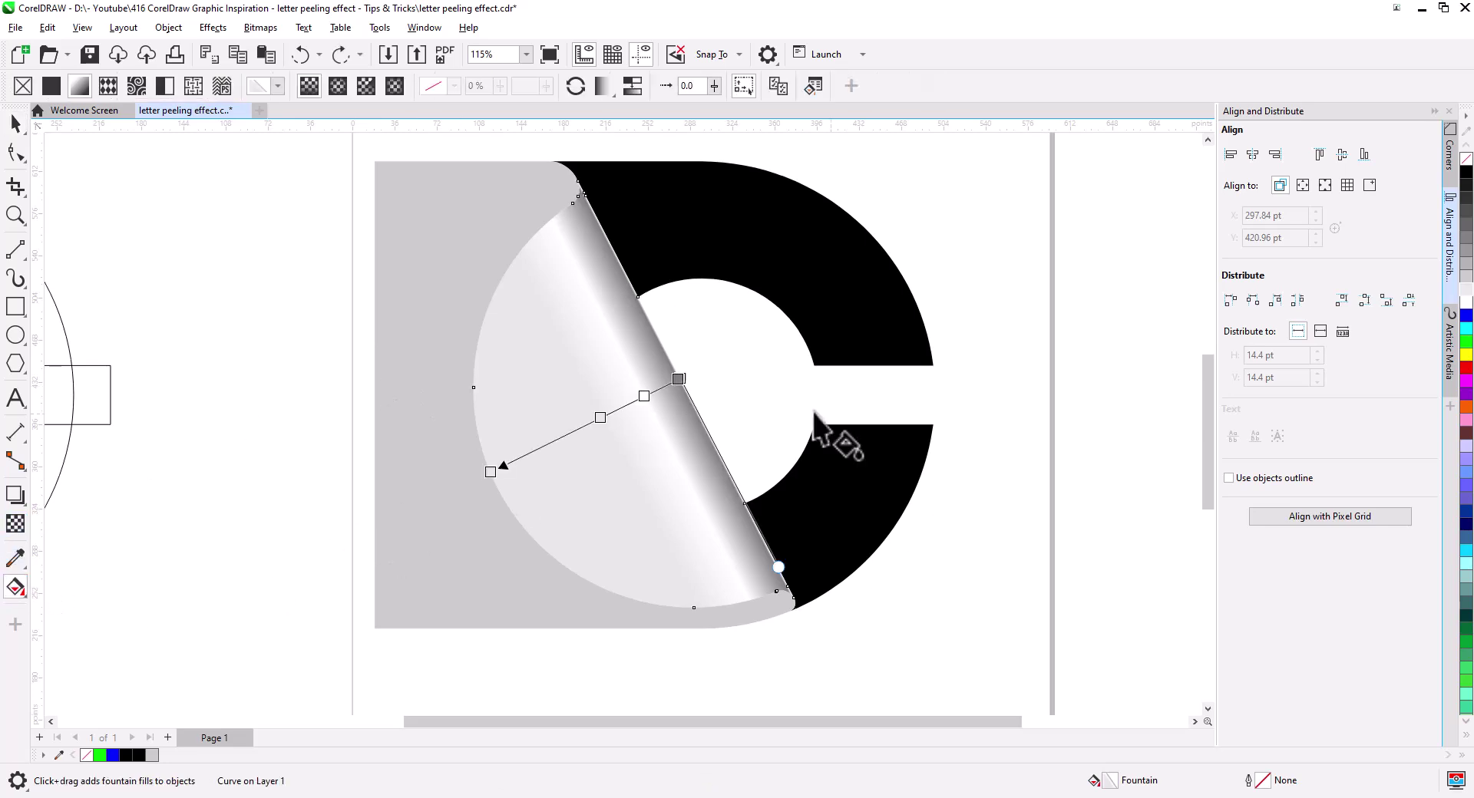
pyautogui.scroll(5, 702, 403)
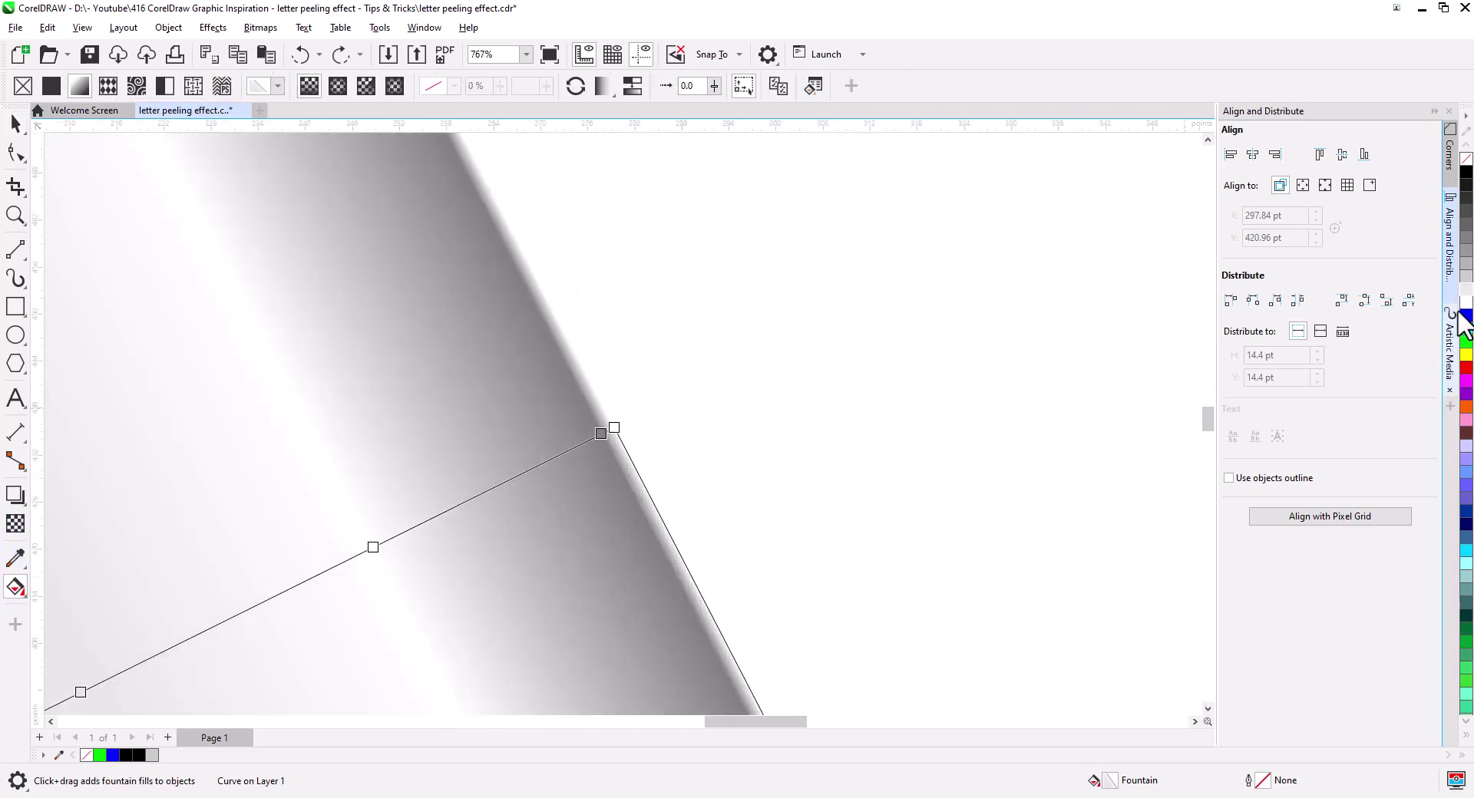
pyautogui.moveTo(1465, 303)
pyautogui.mouseDown()
pyautogui.moveTo(1143, 369)
pyautogui.moveTo(680, 430)
pyautogui.moveTo(1453, 311)
pyautogui.mouseUp()
pyautogui.moveTo(699, 419); pyautogui.dragTo(614, 428)
pyautogui.scroll(-5, 562, 407)
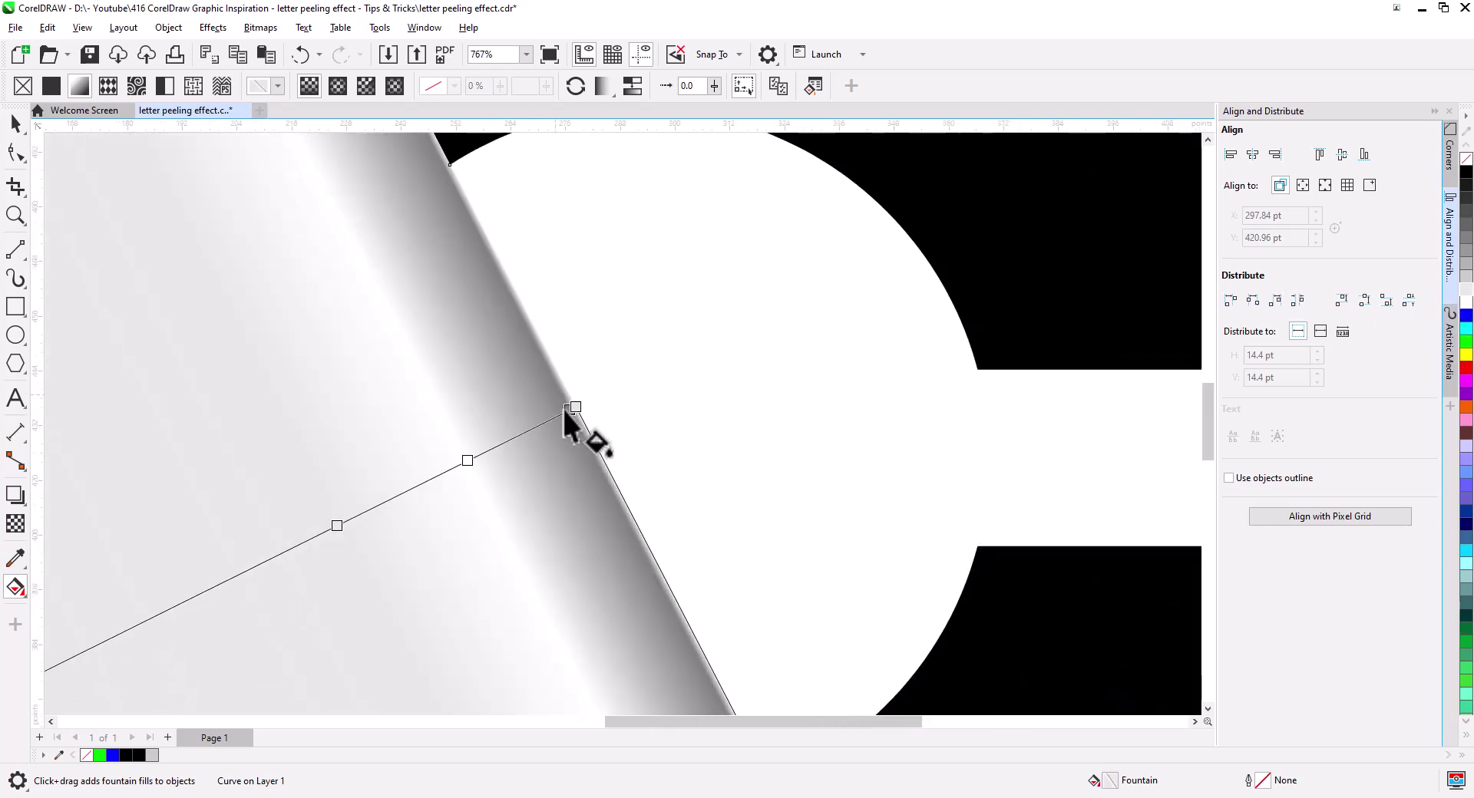
pyautogui.click(15, 124)
pyautogui.click(149, 224)
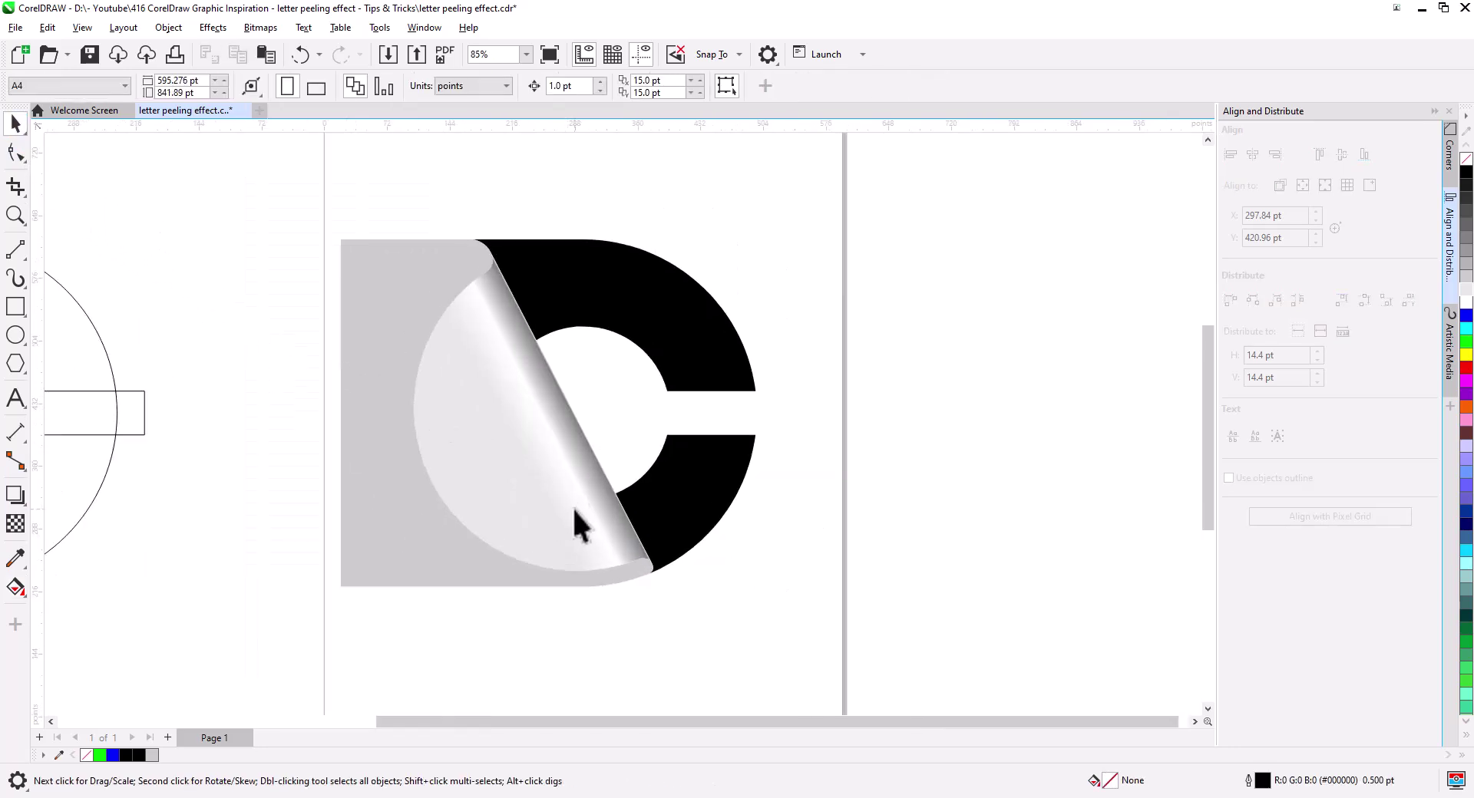
pyautogui.moveTo(573, 508); pyautogui.dragTo(670, 542)
pyautogui.scroll(2, 659, 508)
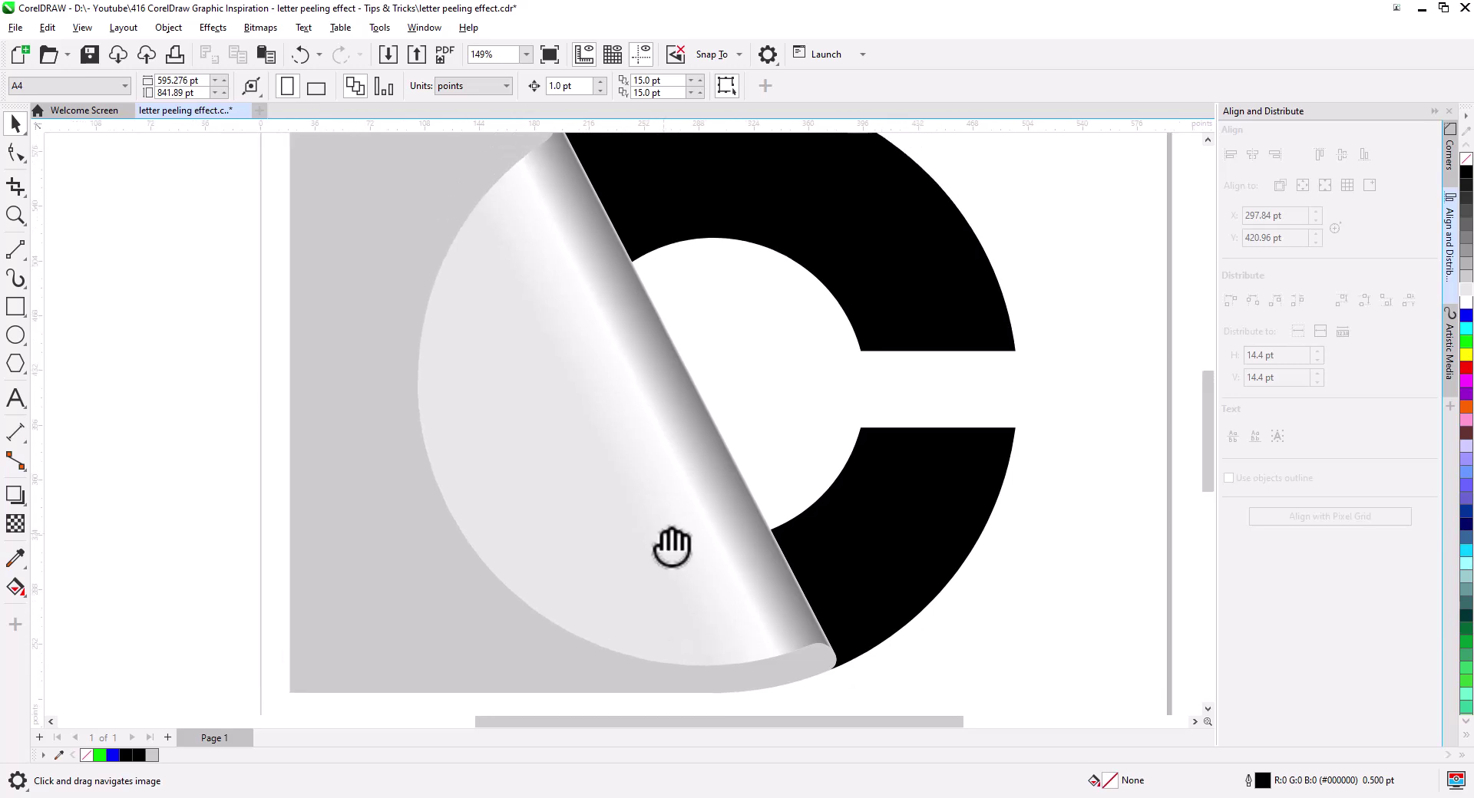
pyautogui.scroll(-1, 671, 547)
# Step: Give the peel a drop shadow cast toward the lower left and bring it to the front
pyautogui.click(485, 510)
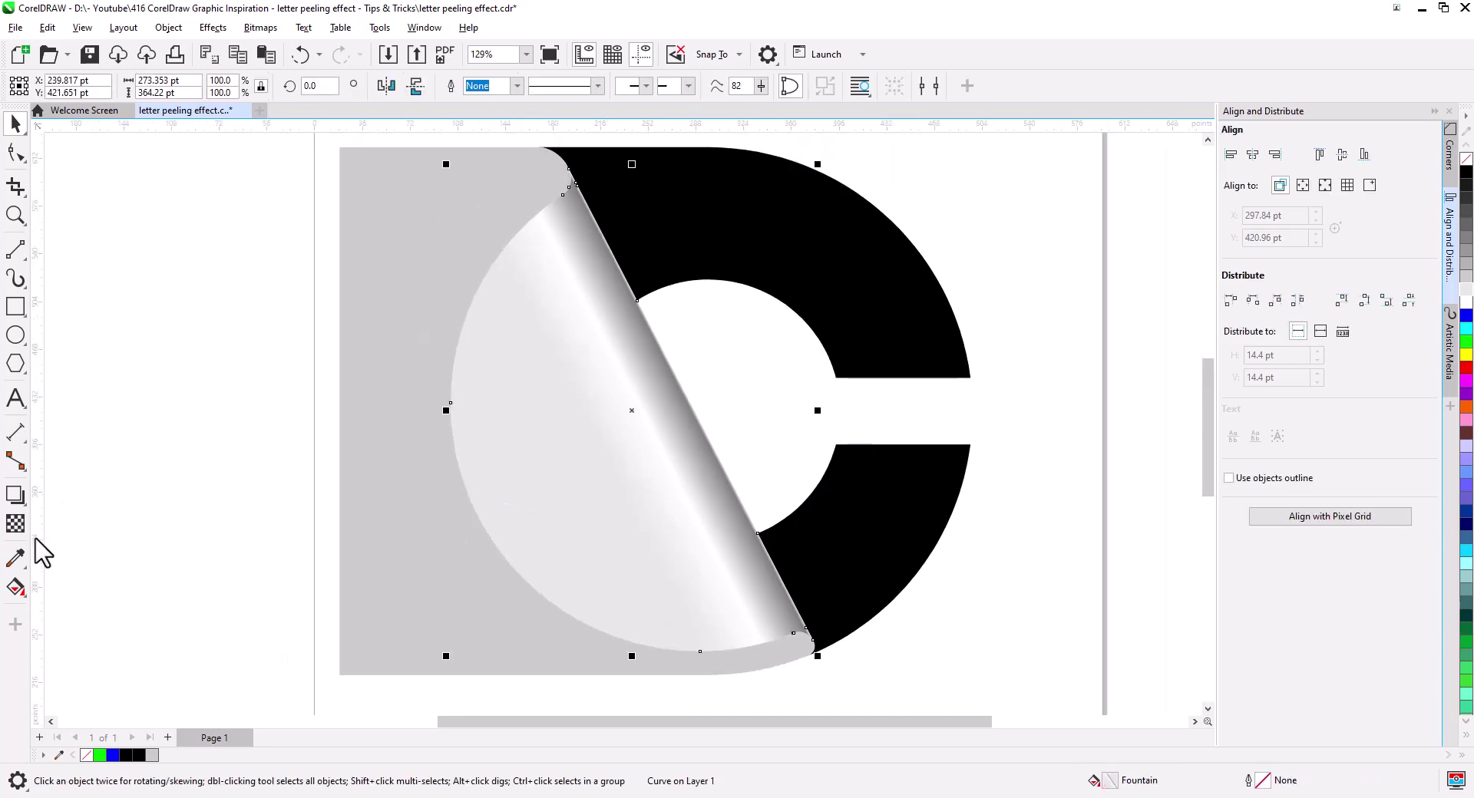
pyautogui.click(20, 500)
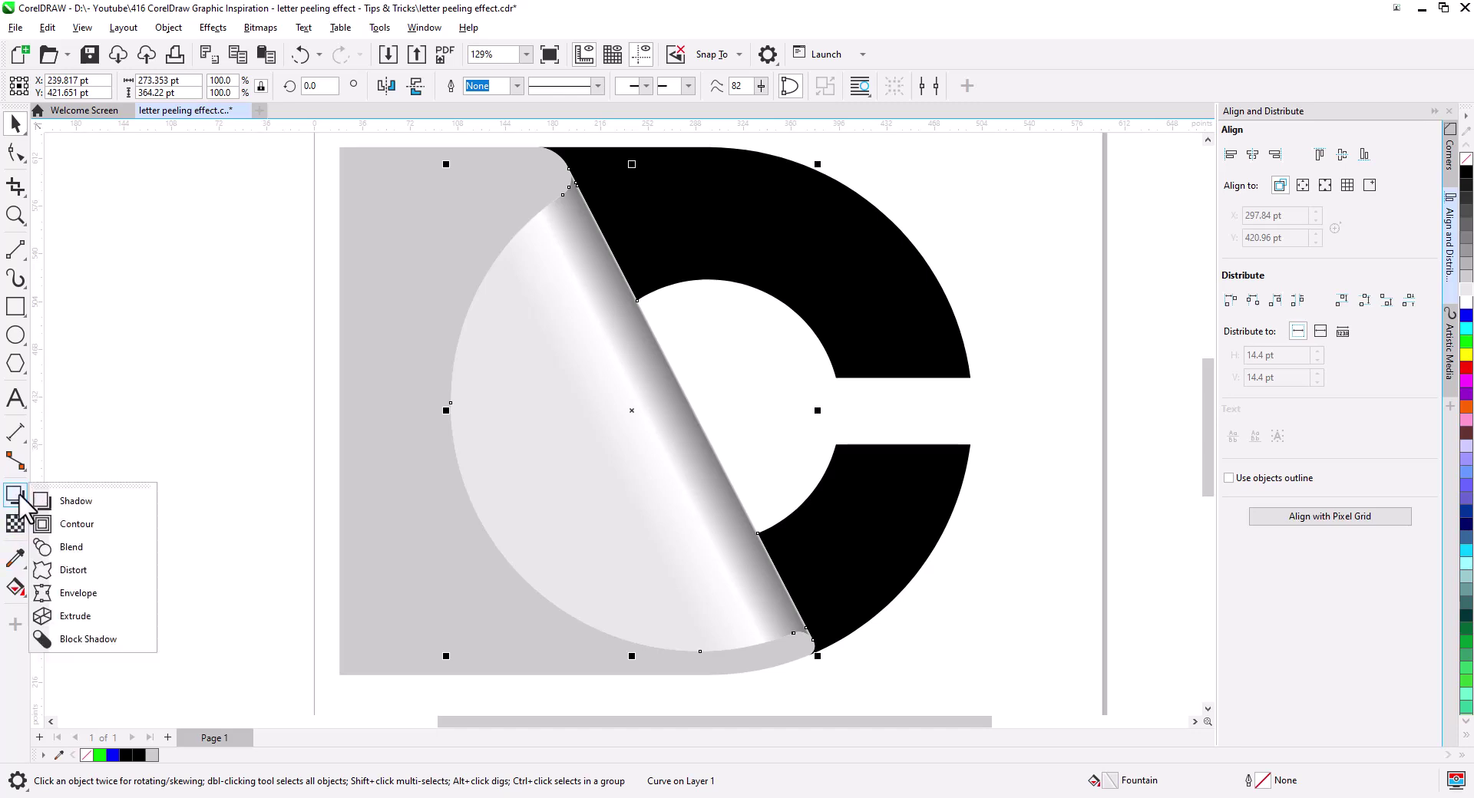
pyautogui.click(62, 505)
pyautogui.moveTo(632, 411); pyautogui.dragTo(439, 506)
pyautogui.moveTo(535, 472); pyautogui.dragTo(461, 505)
pyautogui.rightClick(520, 514)
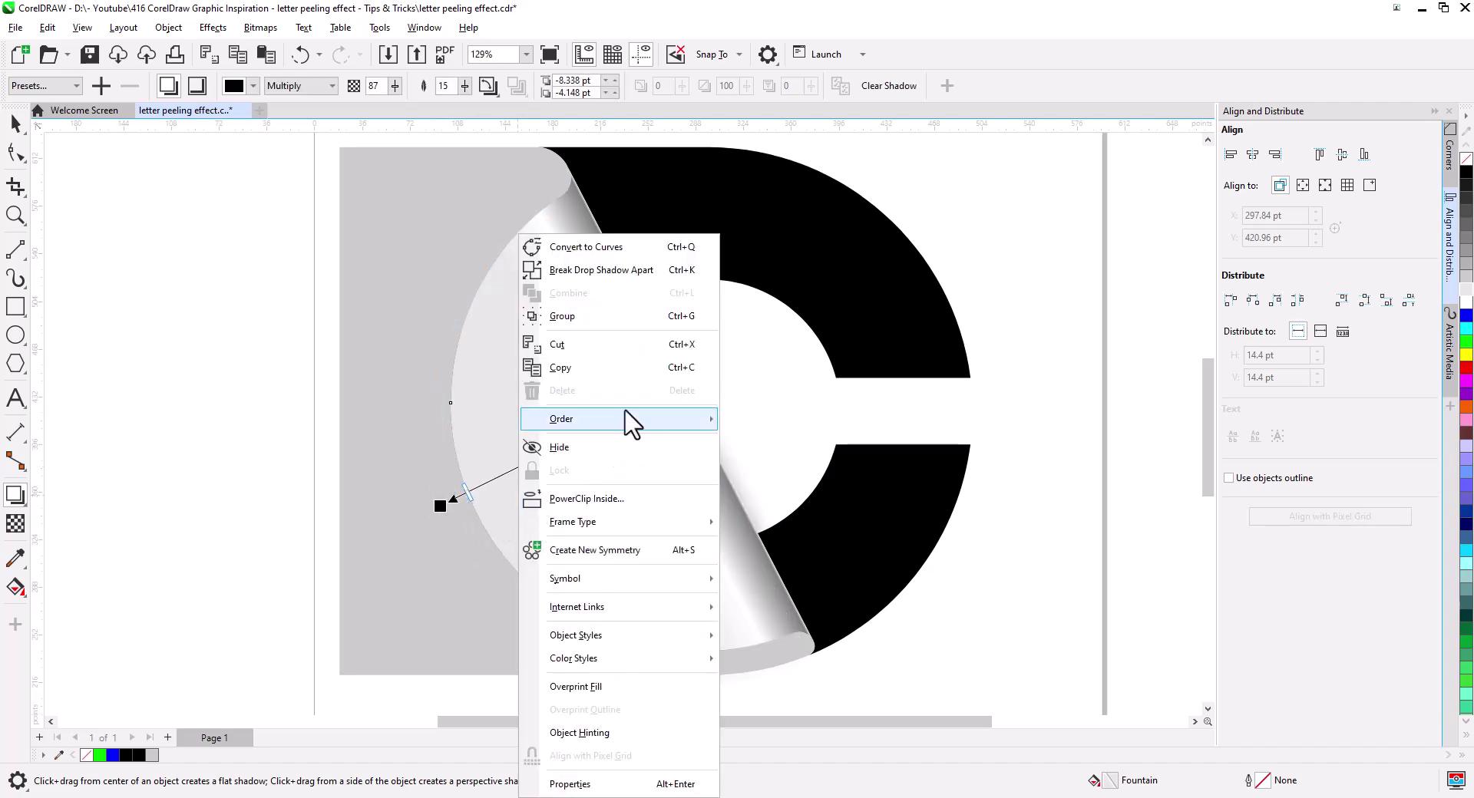
pyautogui.moveTo(631, 419)
pyautogui.click(796, 421)
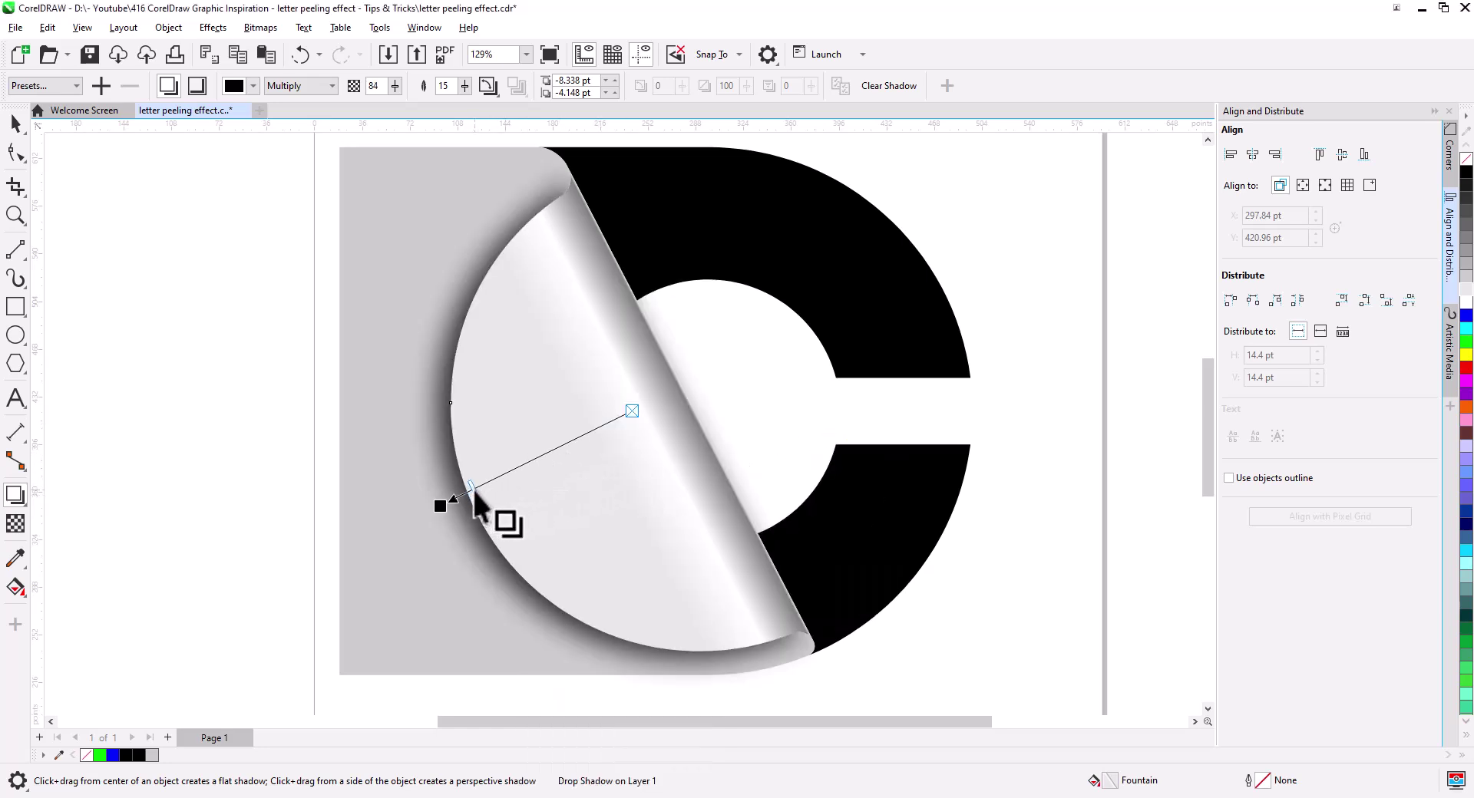
# Step: Lower the shadow's opacity to 84 and set its feathering to 42
pyautogui.moveTo(467, 492); pyautogui.dragTo(434, 515)
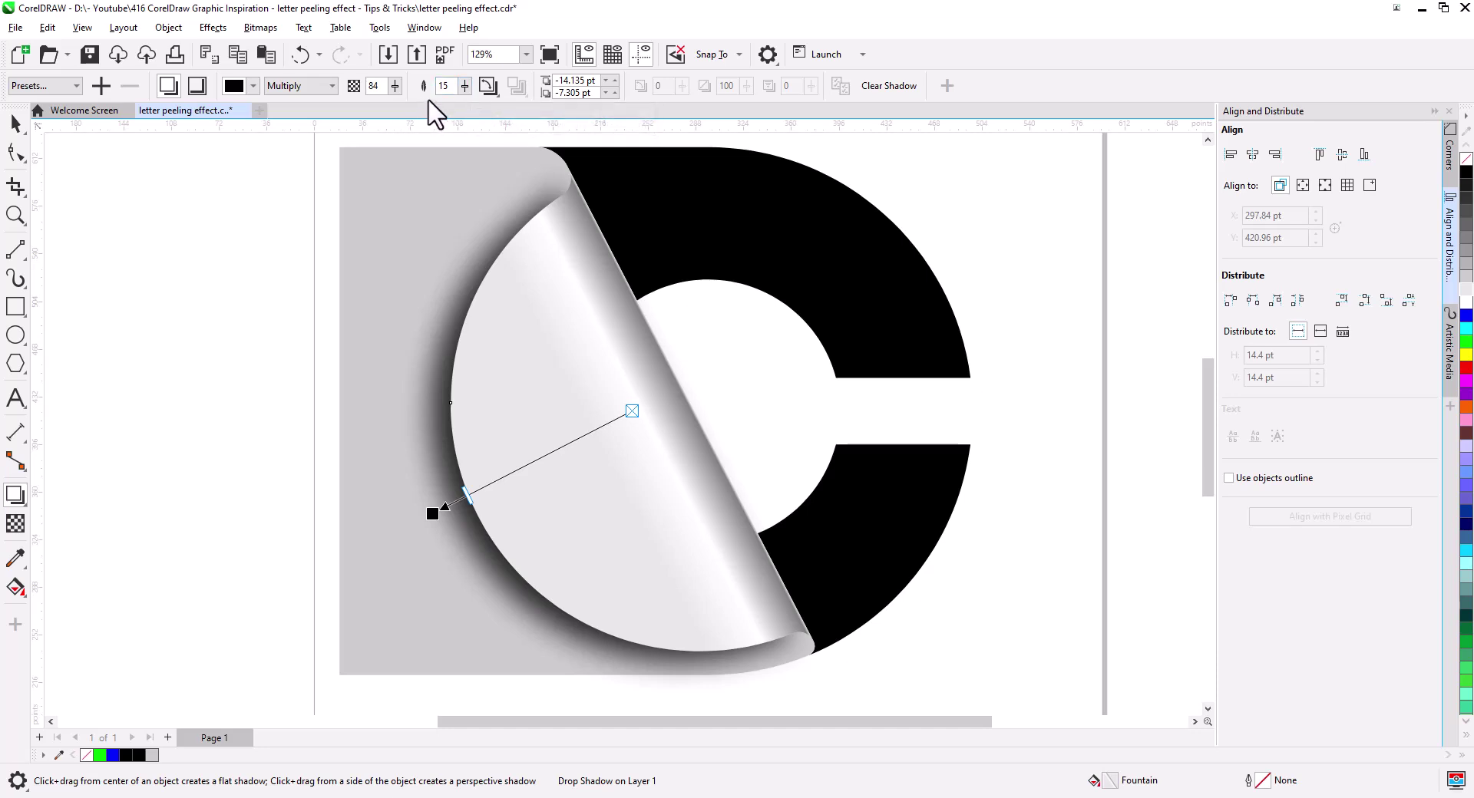
pyautogui.click(465, 87)
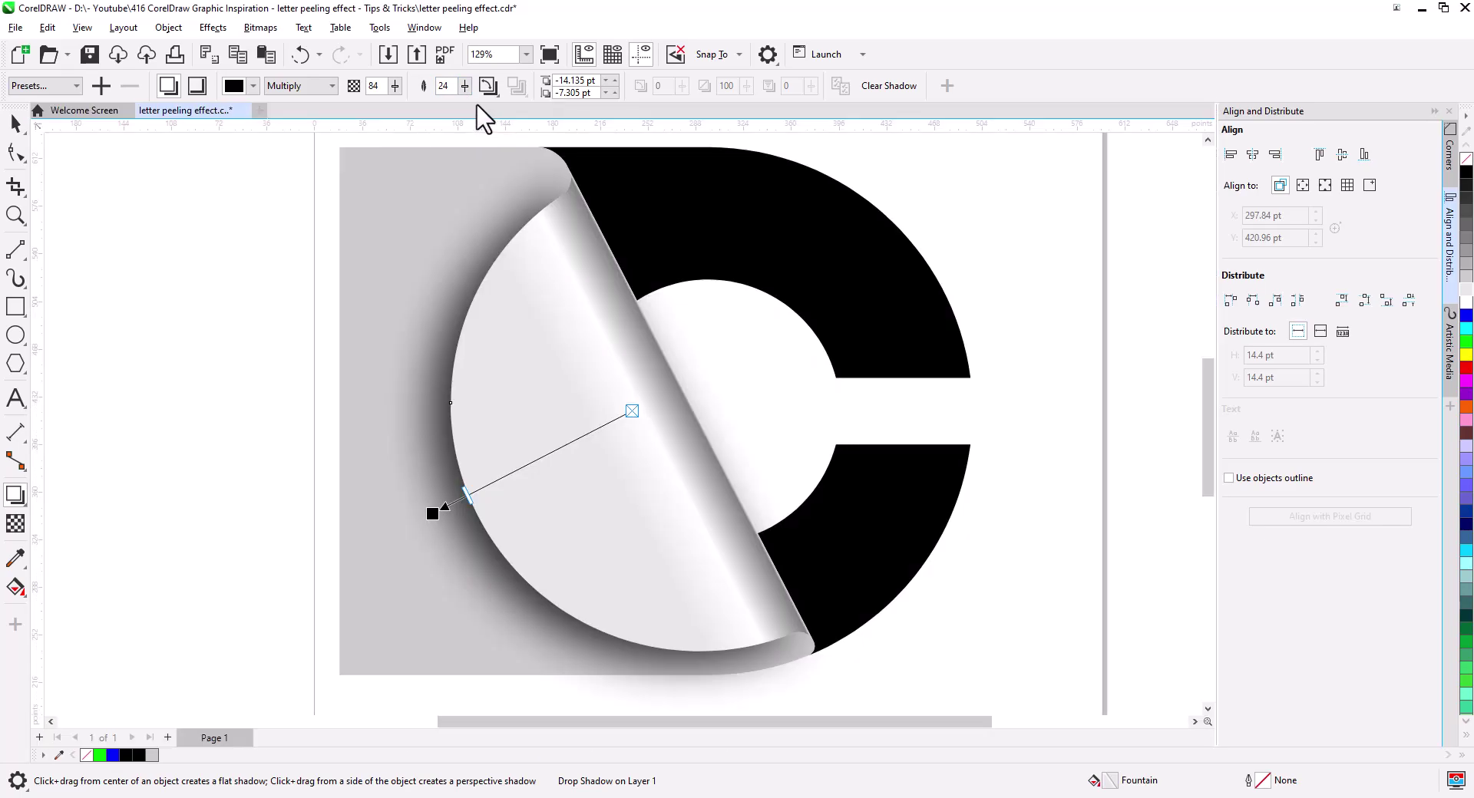
pyautogui.click(471, 86)
pyautogui.click(464, 81)
pyautogui.click(481, 105)
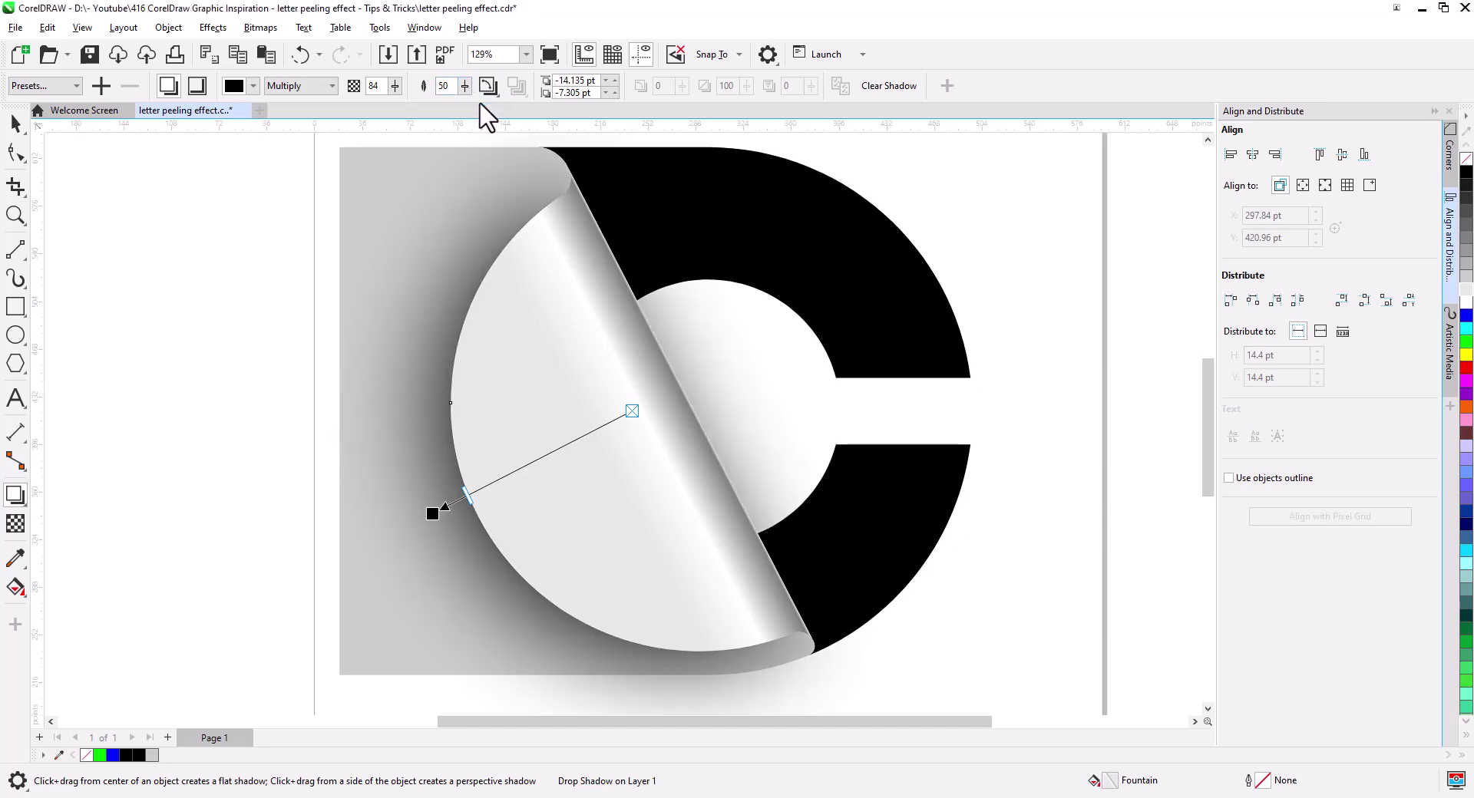
pyautogui.click(464, 88)
pyautogui.click(464, 87)
pyautogui.click(464, 87)
pyautogui.moveTo(461, 103); pyautogui.dragTo(457, 103)
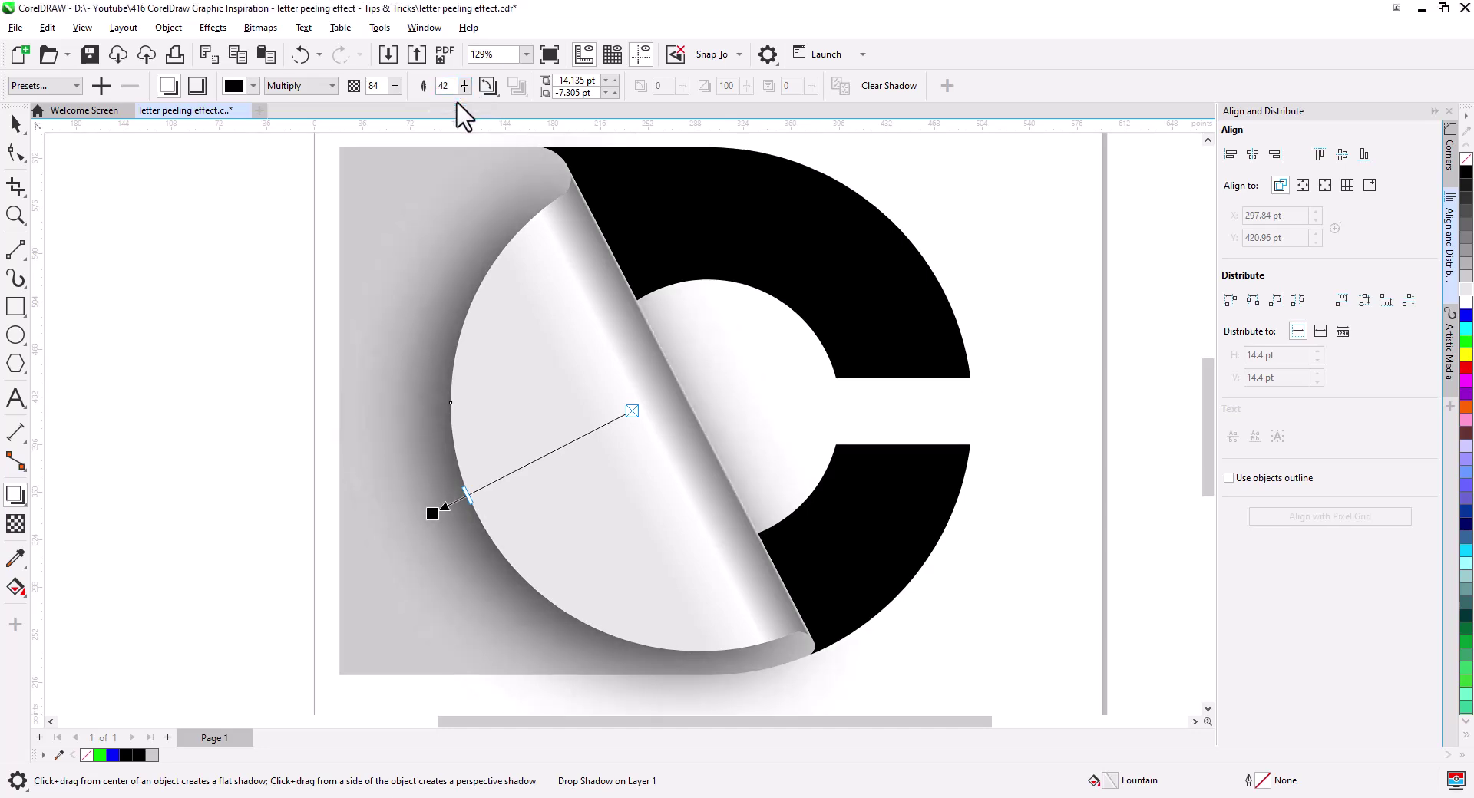
pyautogui.click(16, 123)
# Step: Break the drop shadow apart from the curl and nudge it two steps left
pyautogui.rightClick(423, 379)
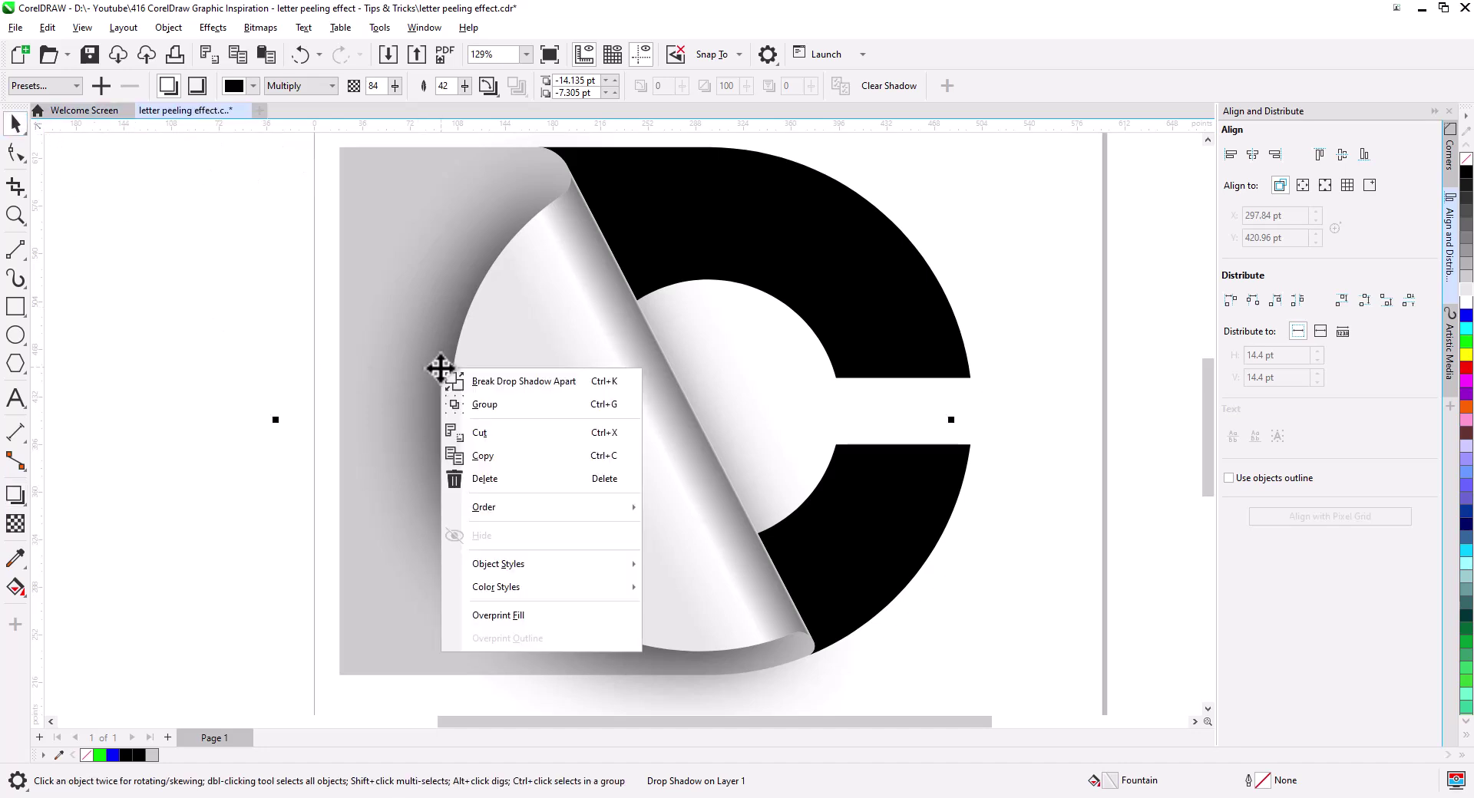
pyautogui.click(478, 382)
pyautogui.click(402, 462)
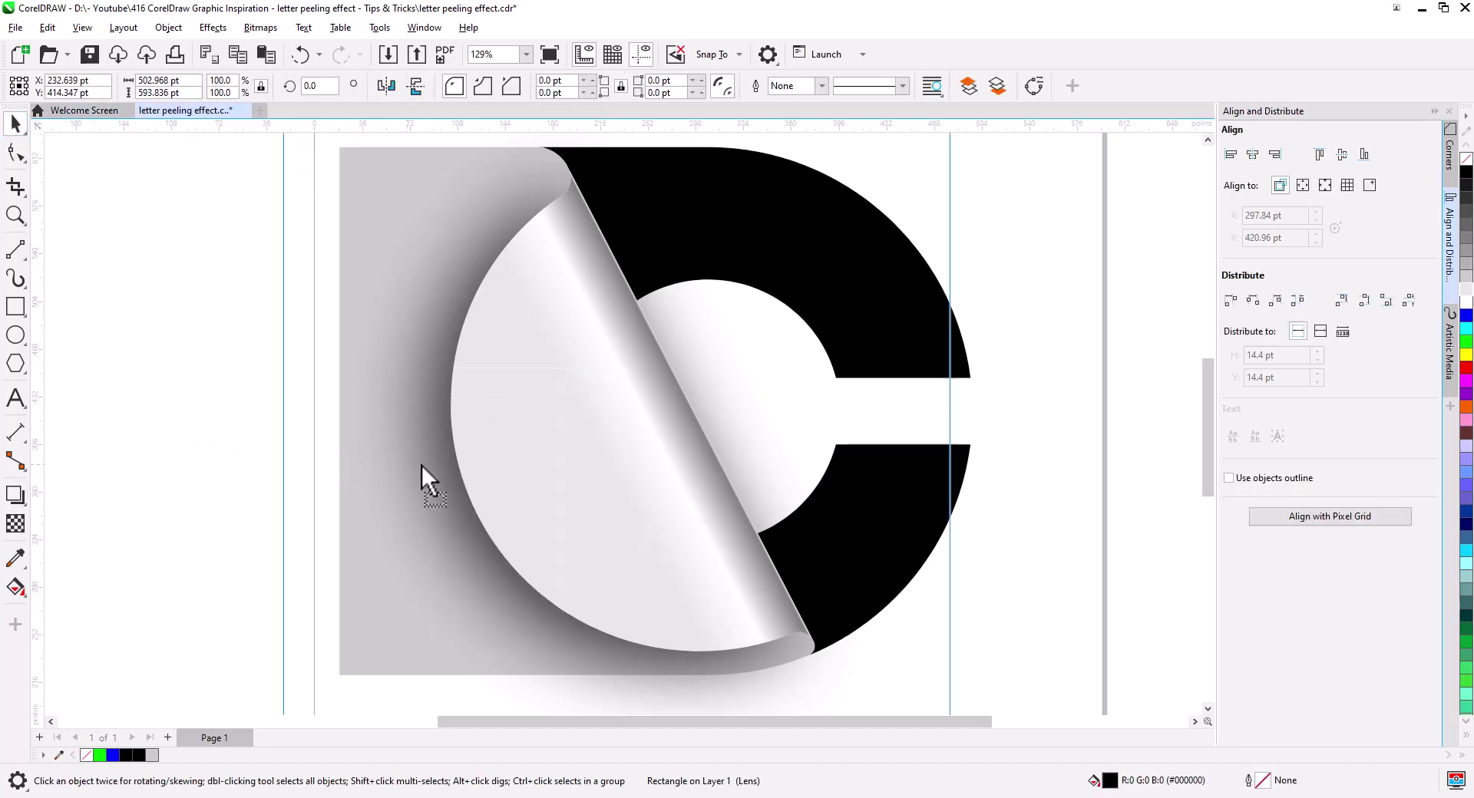
pyautogui.press('Left')
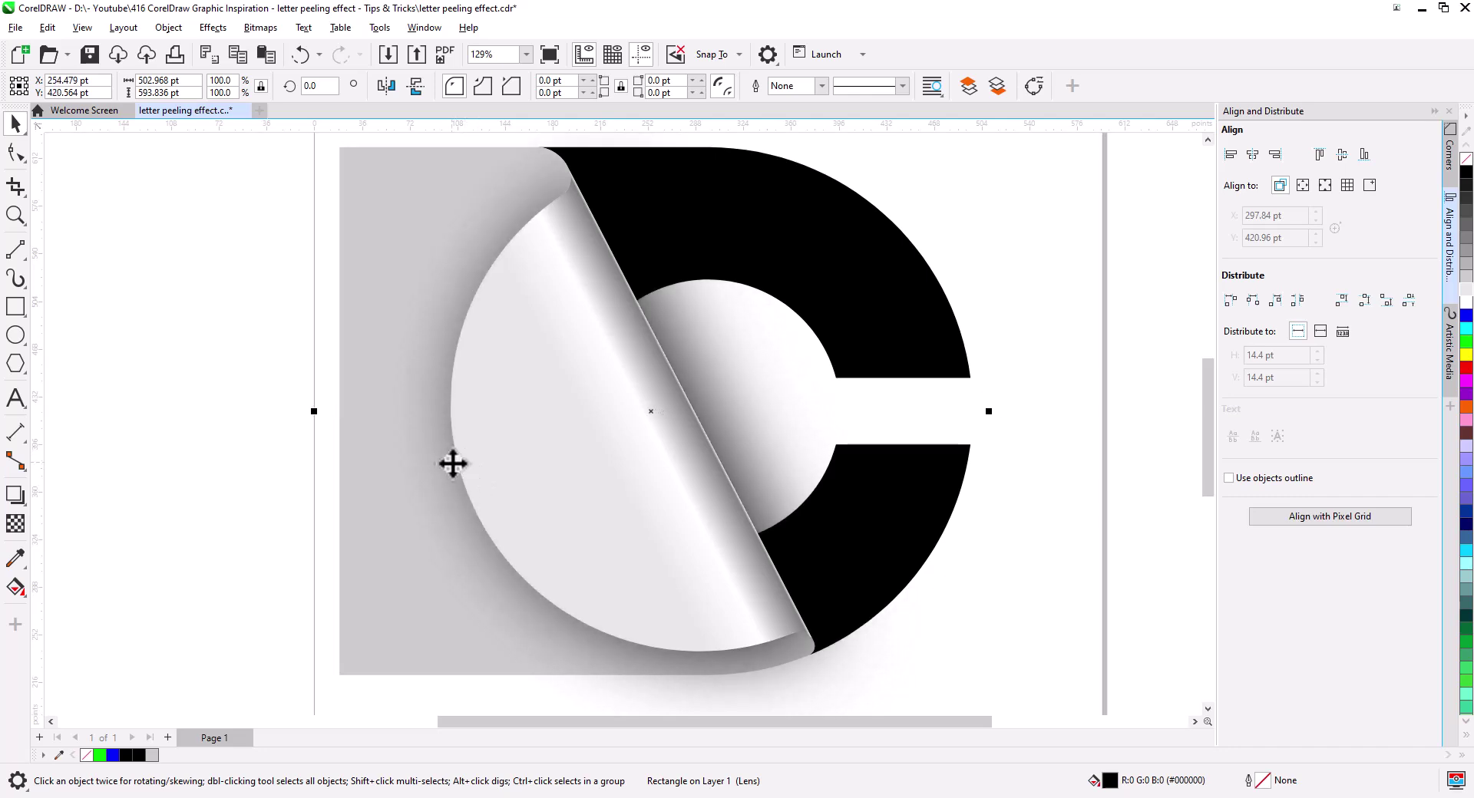
pyautogui.press('Left')
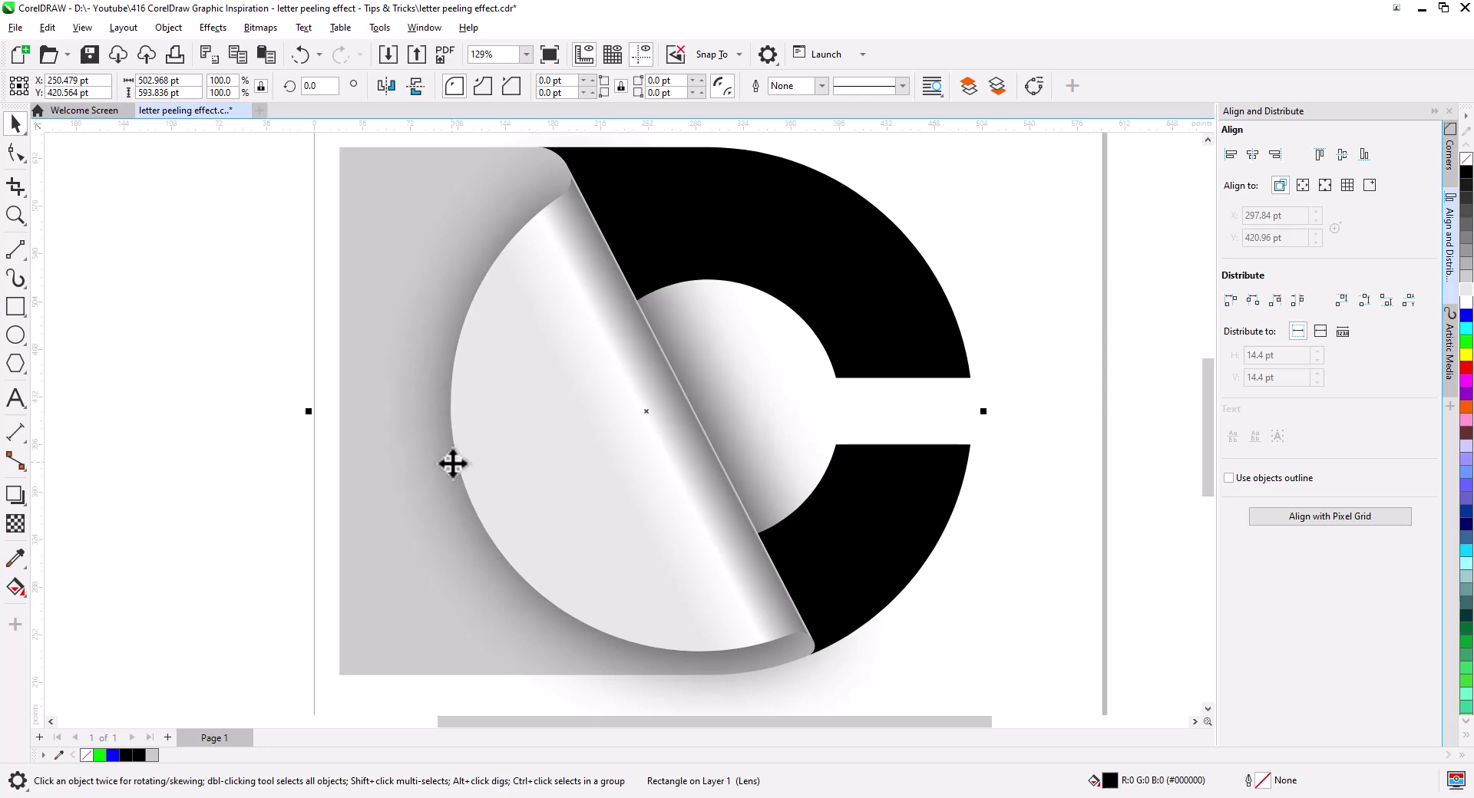
# Step: Scale the detached shadow up to about 113% and shift it slightly down-left
pyautogui.scroll(-3, 453, 464)
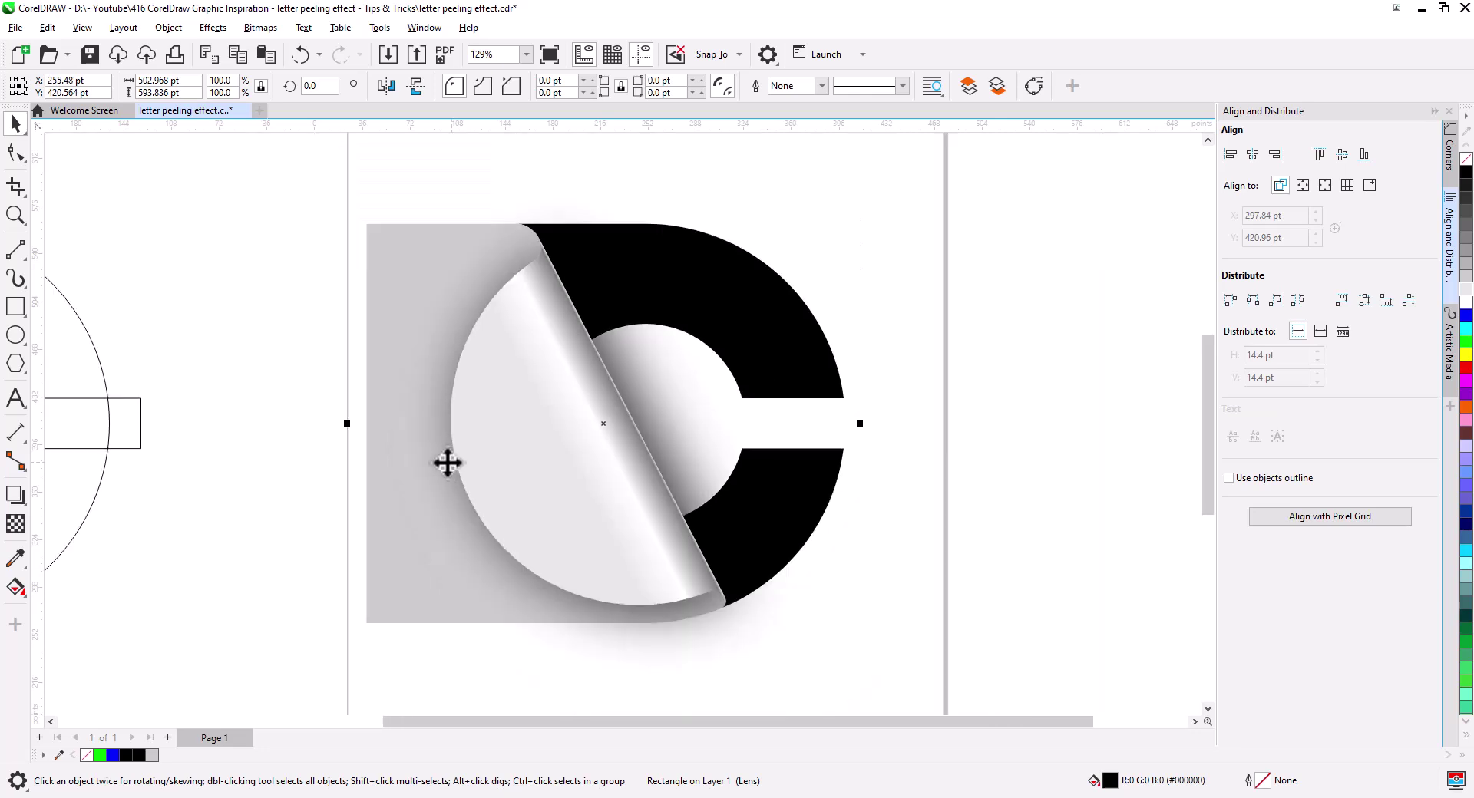
pyautogui.moveTo(754, 231); pyautogui.dragTo(820, 195)
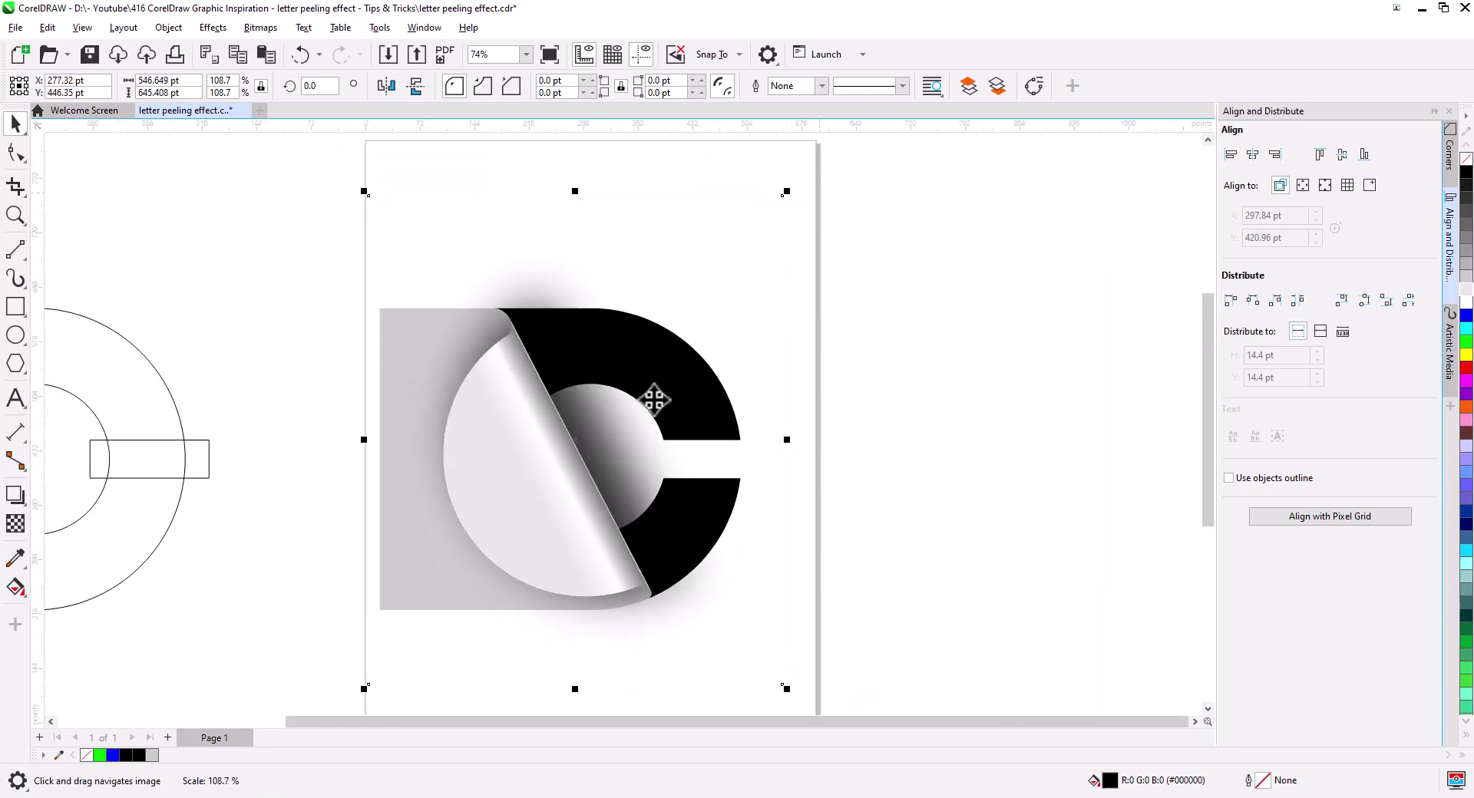
pyautogui.moveTo(598, 416); pyautogui.dragTo(596, 424)
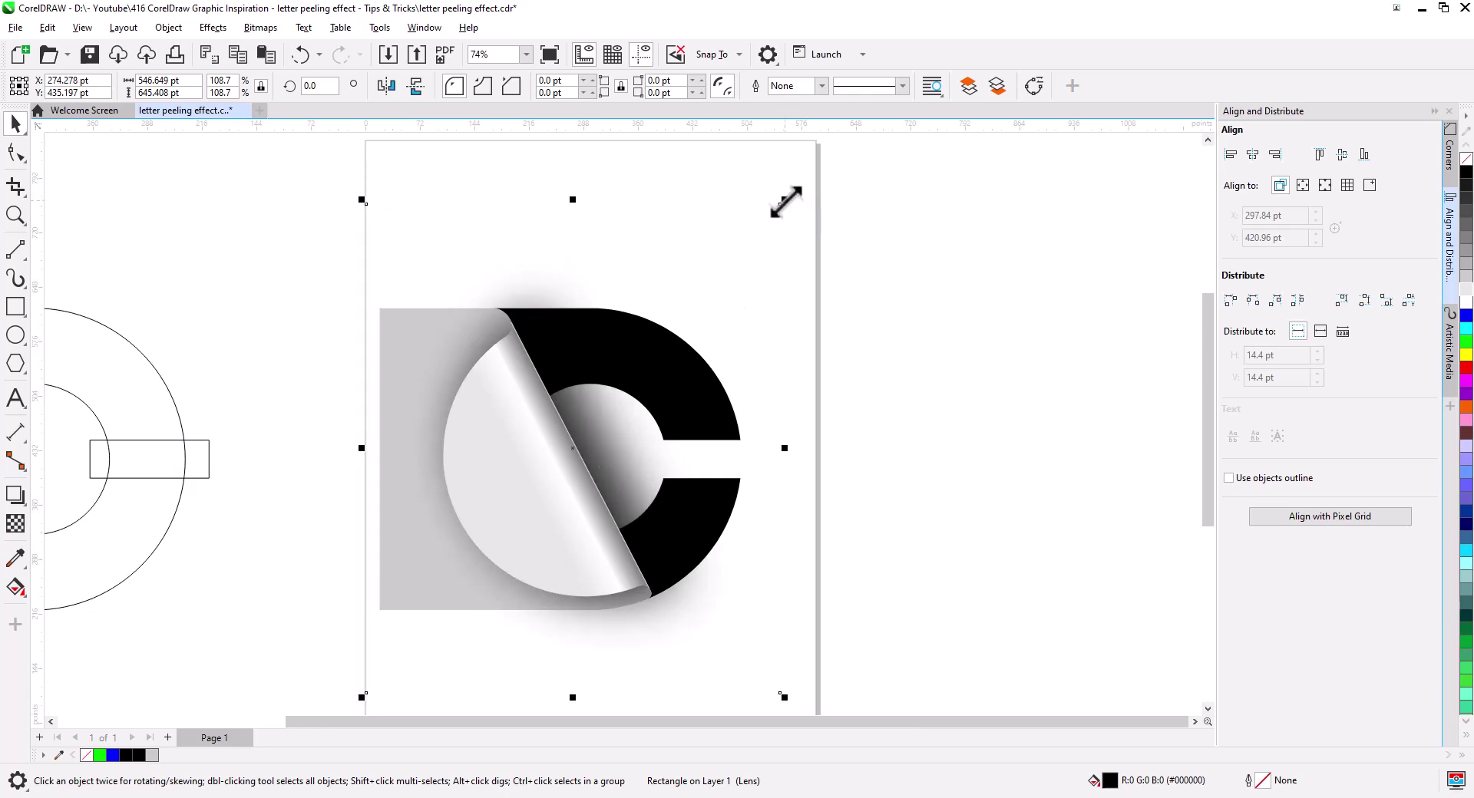
pyautogui.moveTo(784, 200); pyautogui.dragTo(802, 182)
pyautogui.moveTo(604, 447); pyautogui.dragTo(604, 451)
# Step: Send the shadow to the back of the page
pyautogui.rightClick(603, 450)
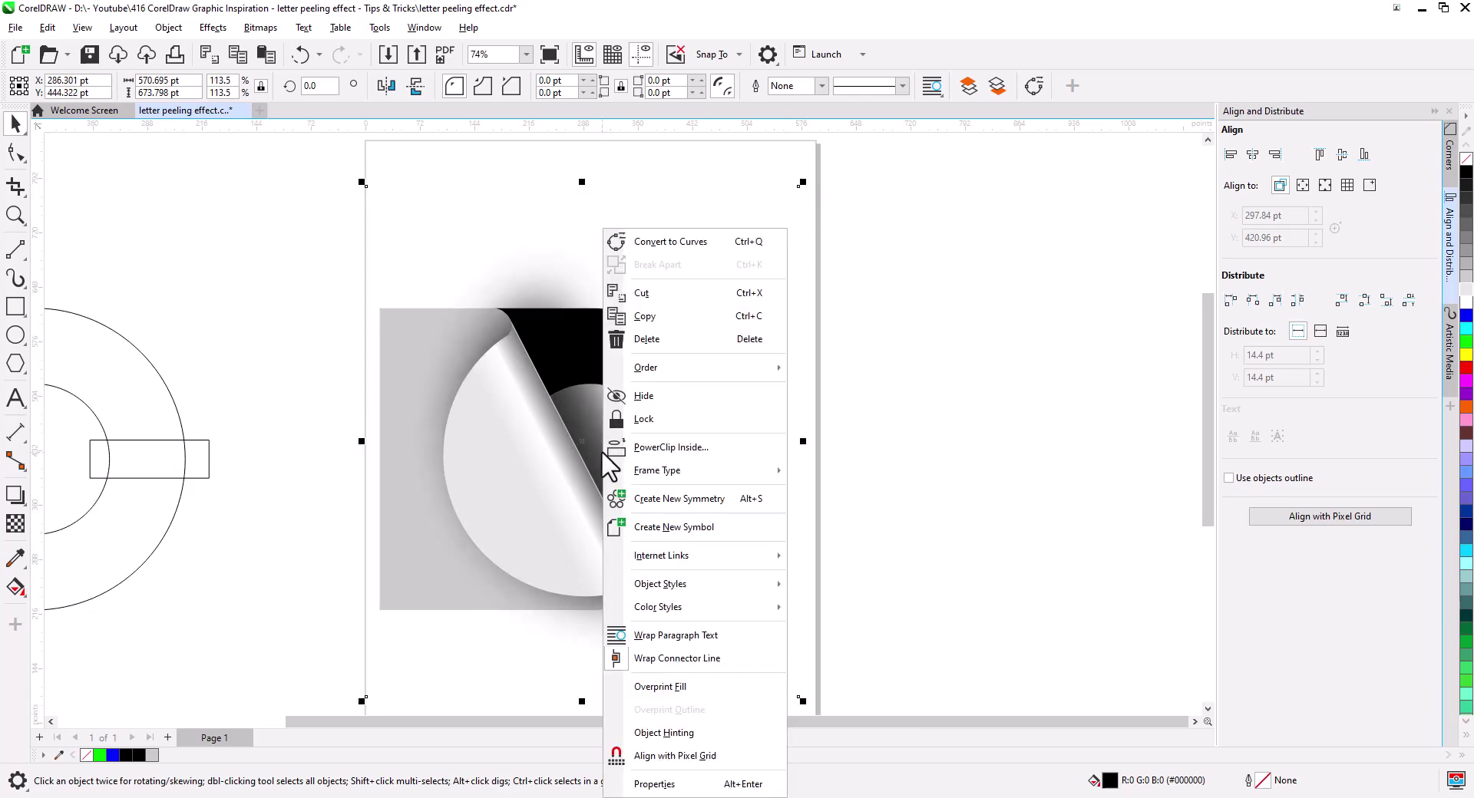
pyautogui.moveTo(675, 366)
pyautogui.click(841, 395)
pyautogui.press('Escape')
# Step: PowerClip the shadow inside the letter C shape
pyautogui.rightClick(603, 426)
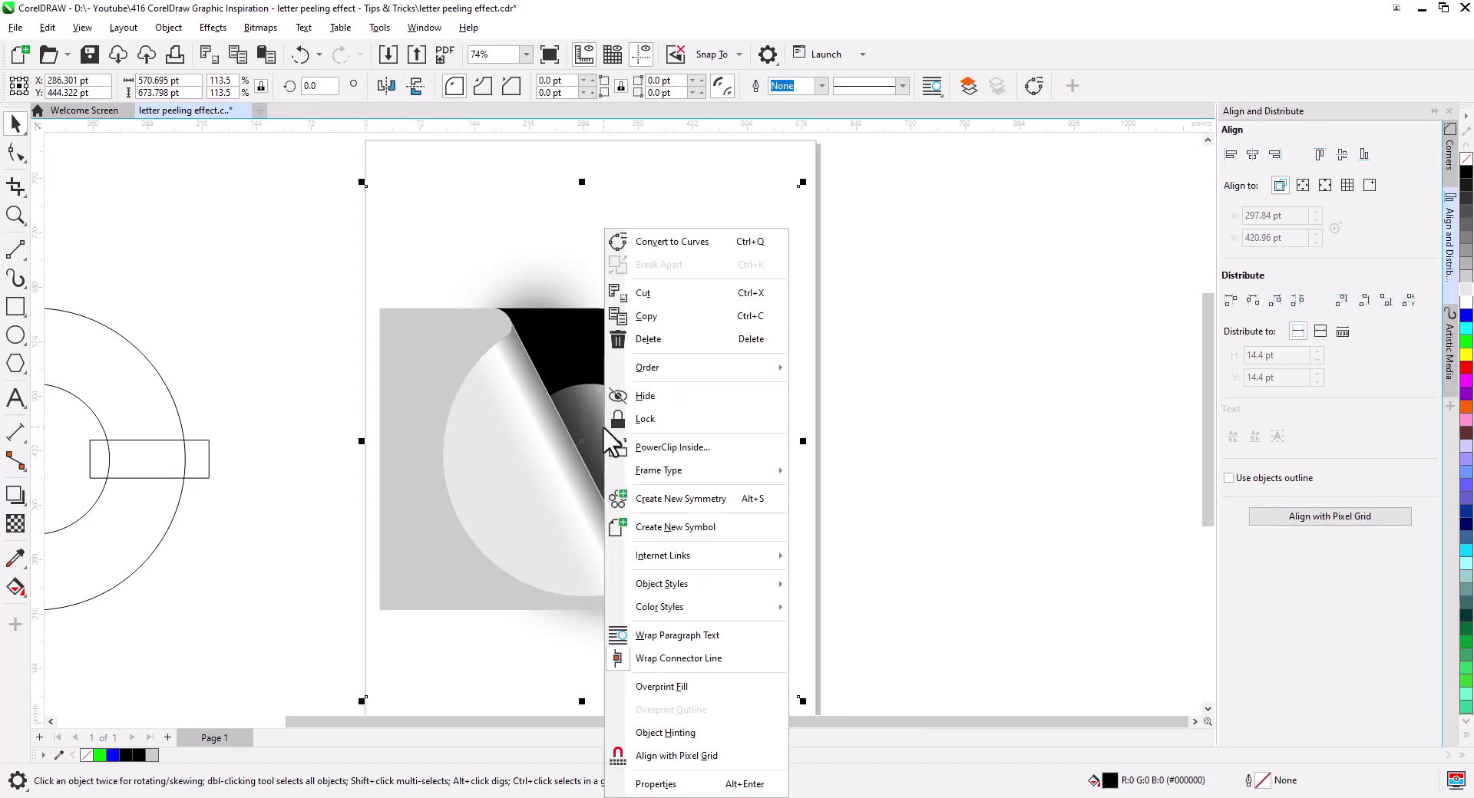
pyautogui.click(665, 449)
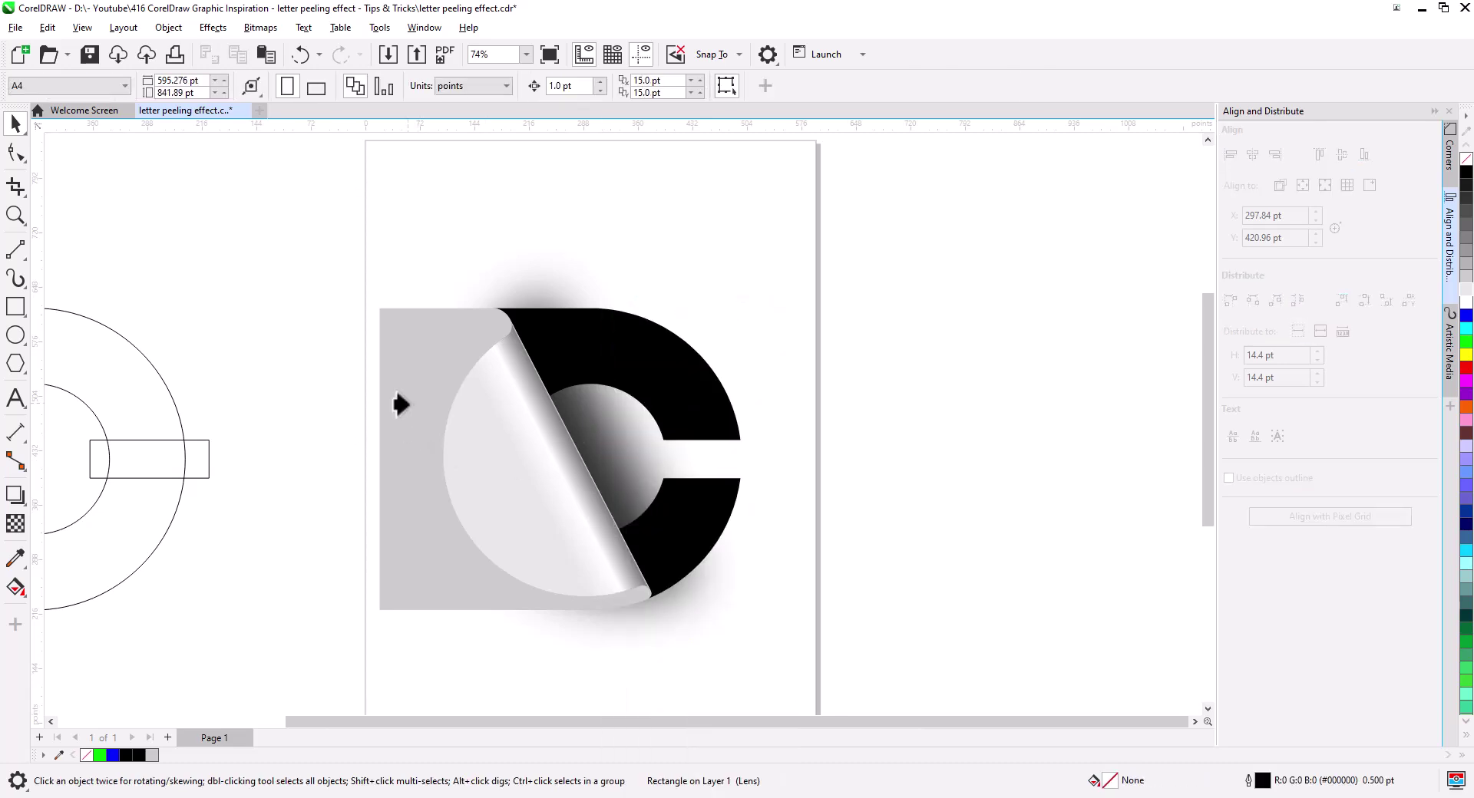
pyautogui.click(396, 407)
pyautogui.press('Escape')
pyautogui.scroll(2, 518, 538)
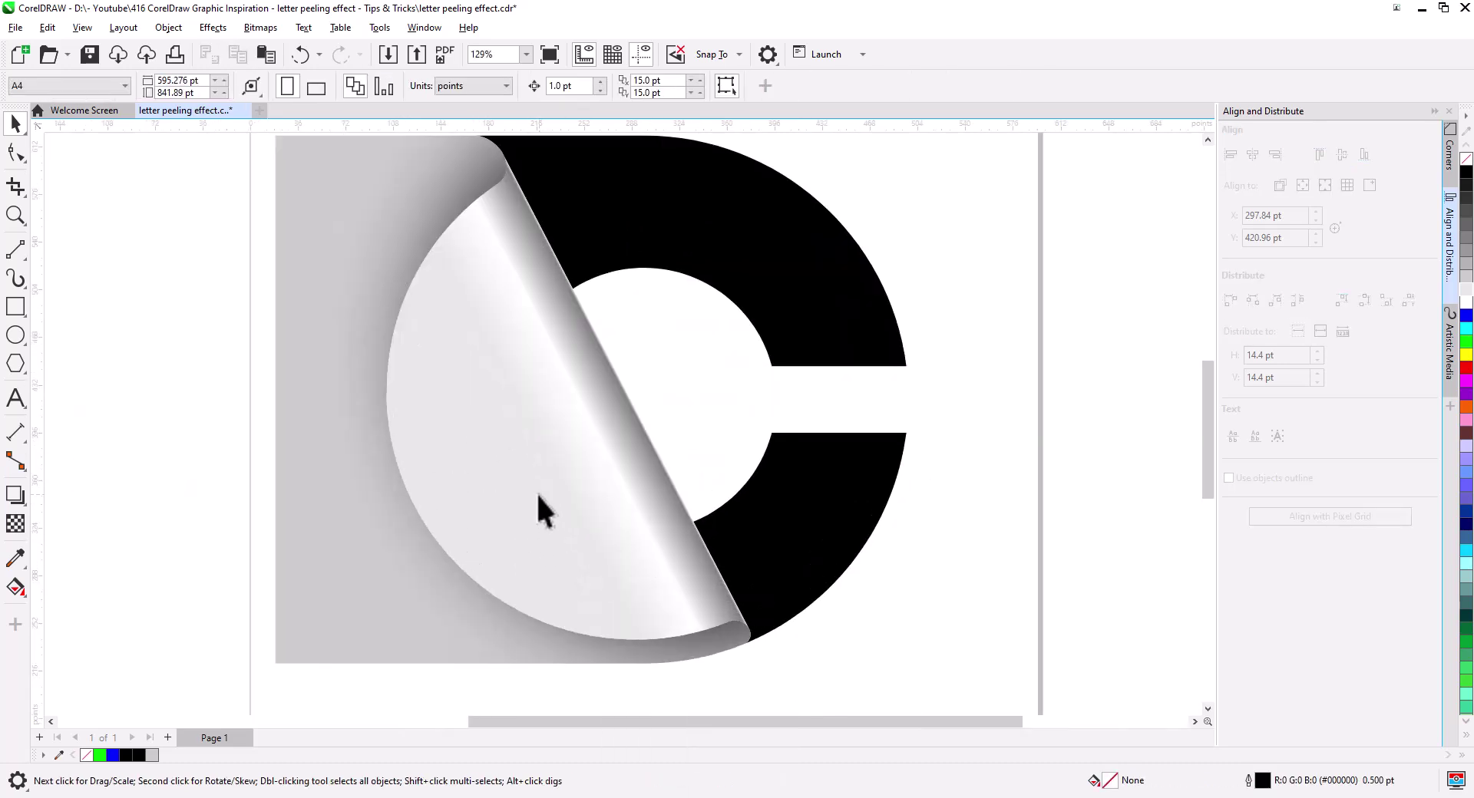
pyautogui.scroll(-1, 568, 506)
pyautogui.scroll(-1, 425, 576)
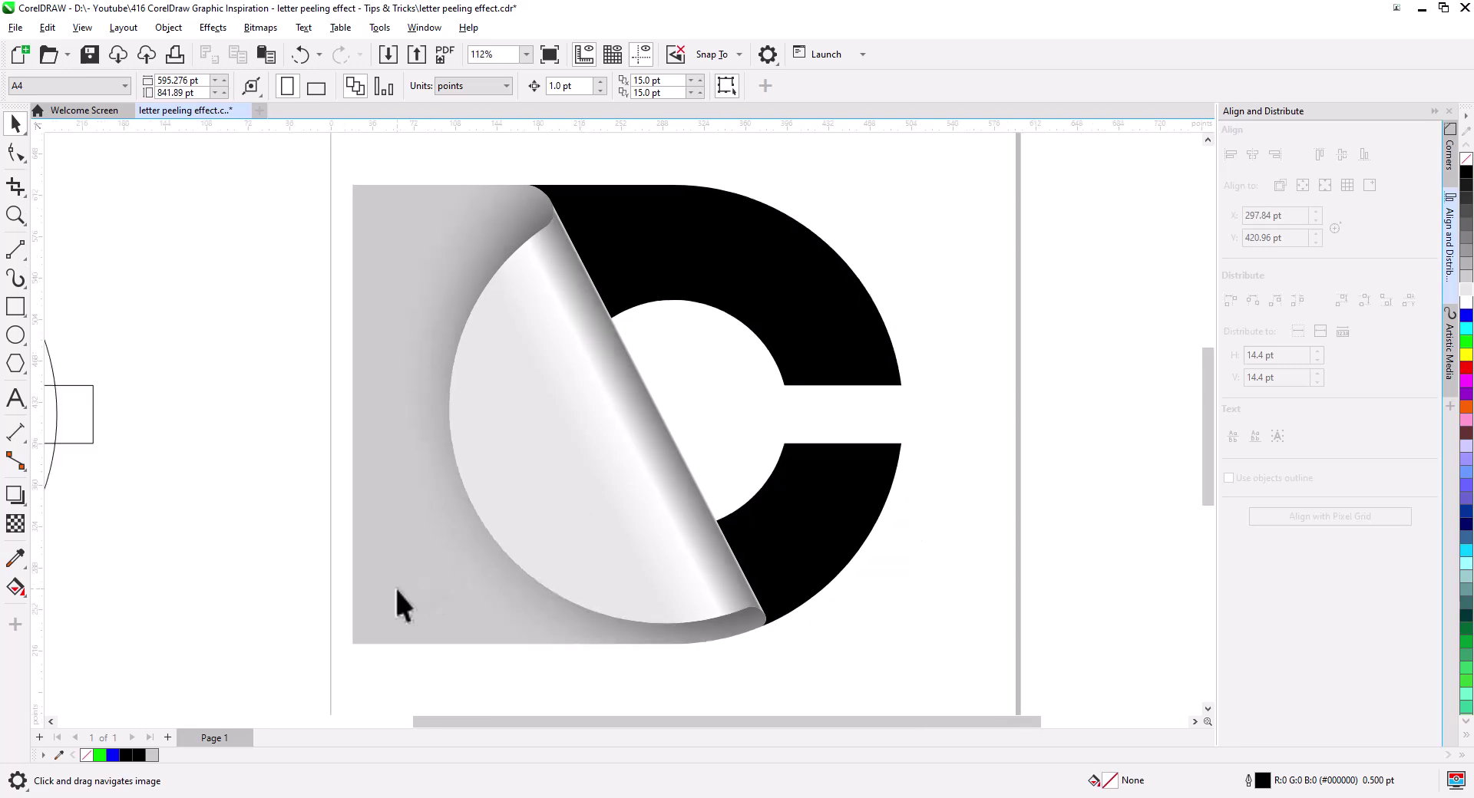
# Step: Lay a linear fountain fill on the clipped backing, drop grey on its end and middle nodes, and re-angle it
pyautogui.click(381, 604)
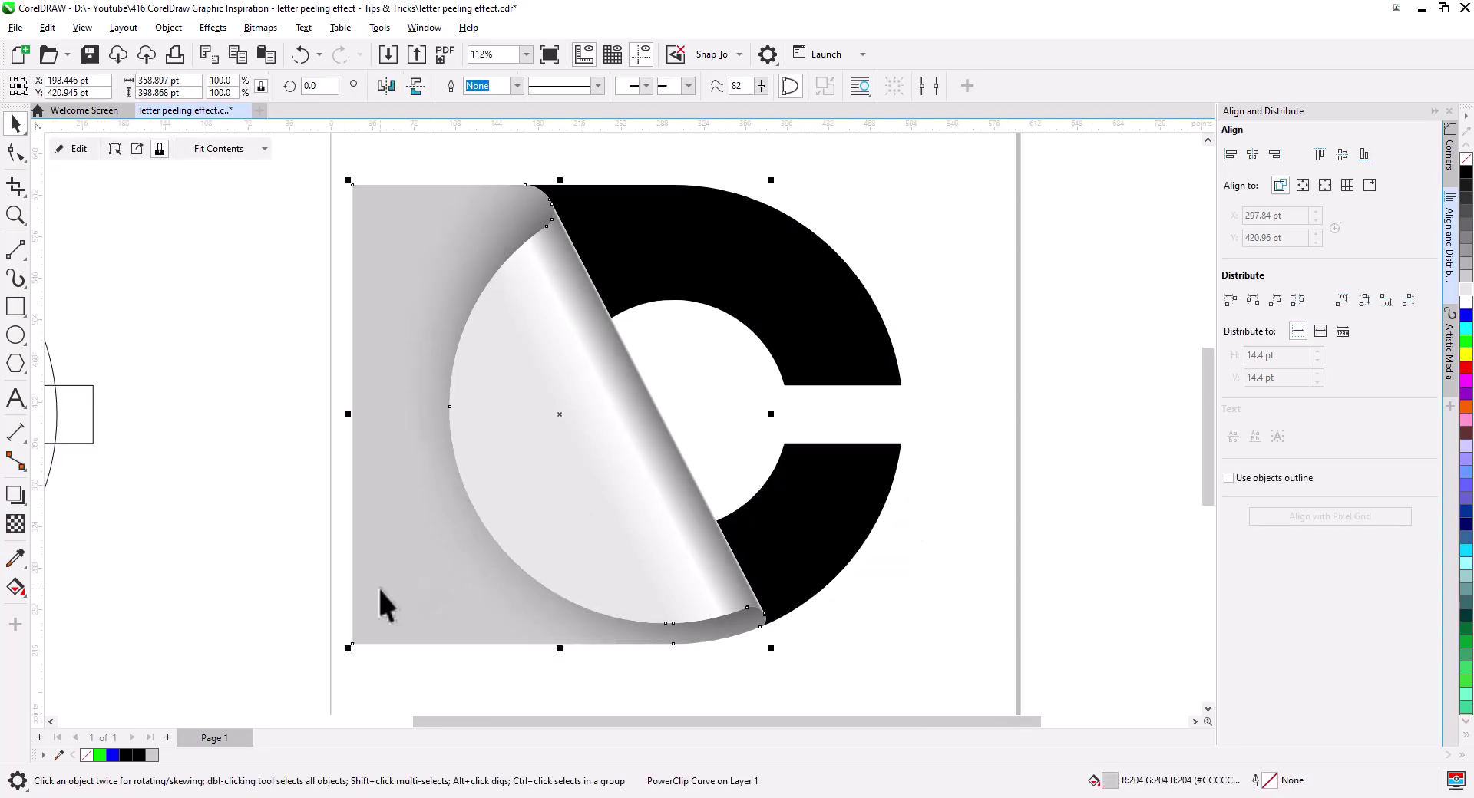
pyautogui.click(15, 588)
pyautogui.moveTo(629, 368); pyautogui.dragTo(363, 574)
pyautogui.moveTo(829, 624); pyautogui.dragTo(780, 645)
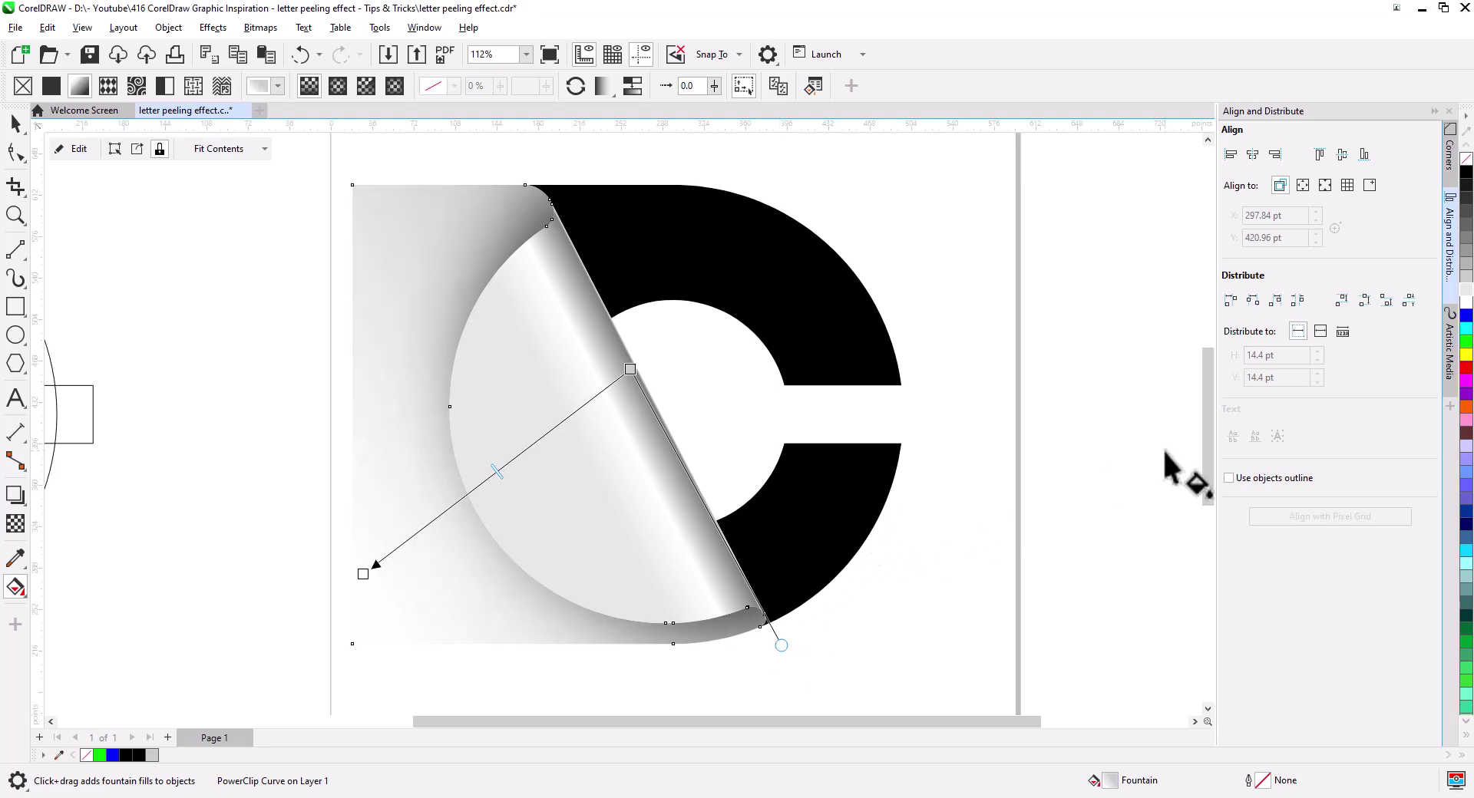
pyautogui.moveTo(1466, 277); pyautogui.dragTo(365, 576)
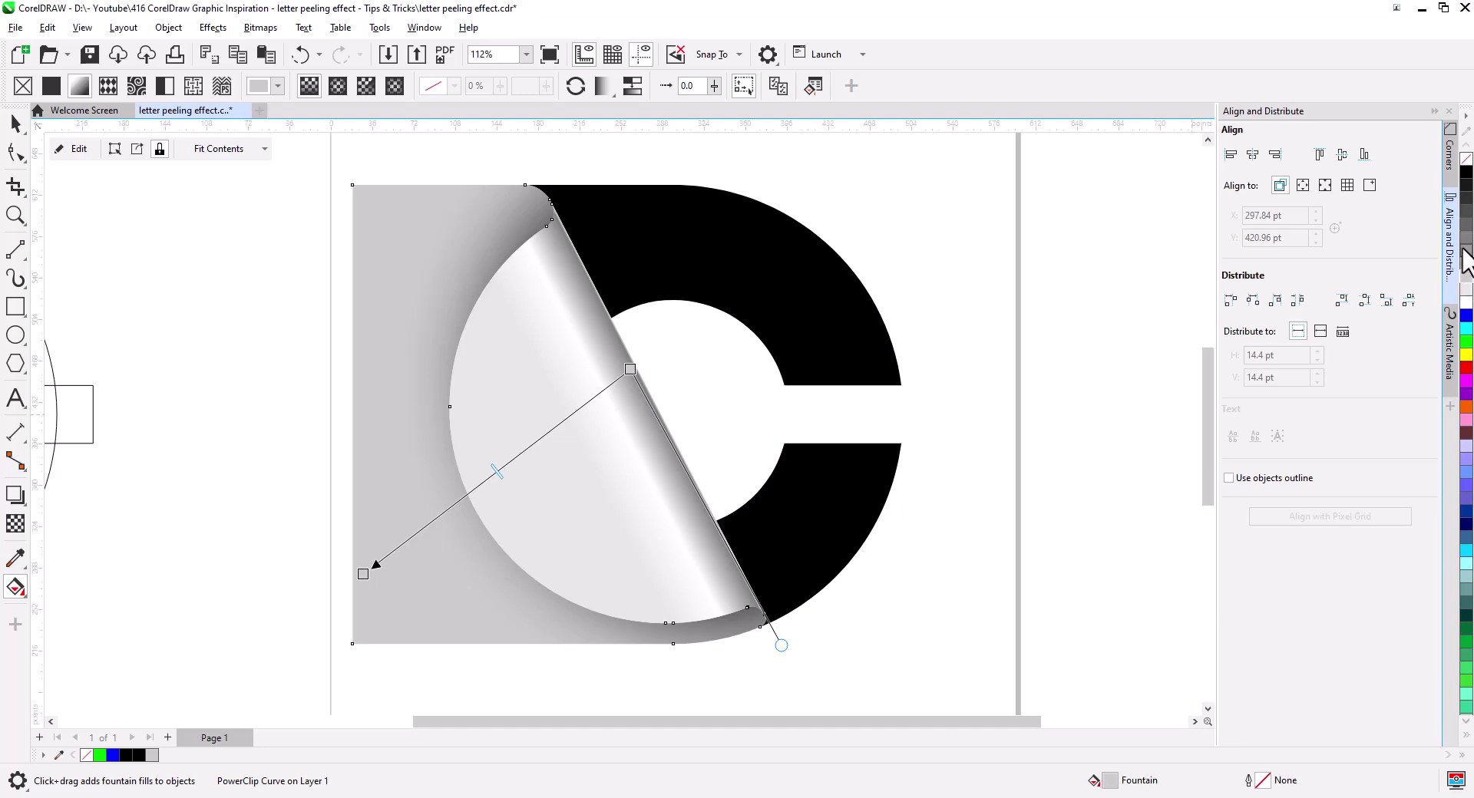
pyautogui.moveTo(1465, 264)
pyautogui.mouseDown()
pyautogui.moveTo(861, 410)
pyautogui.moveTo(629, 370)
pyautogui.mouseUp()
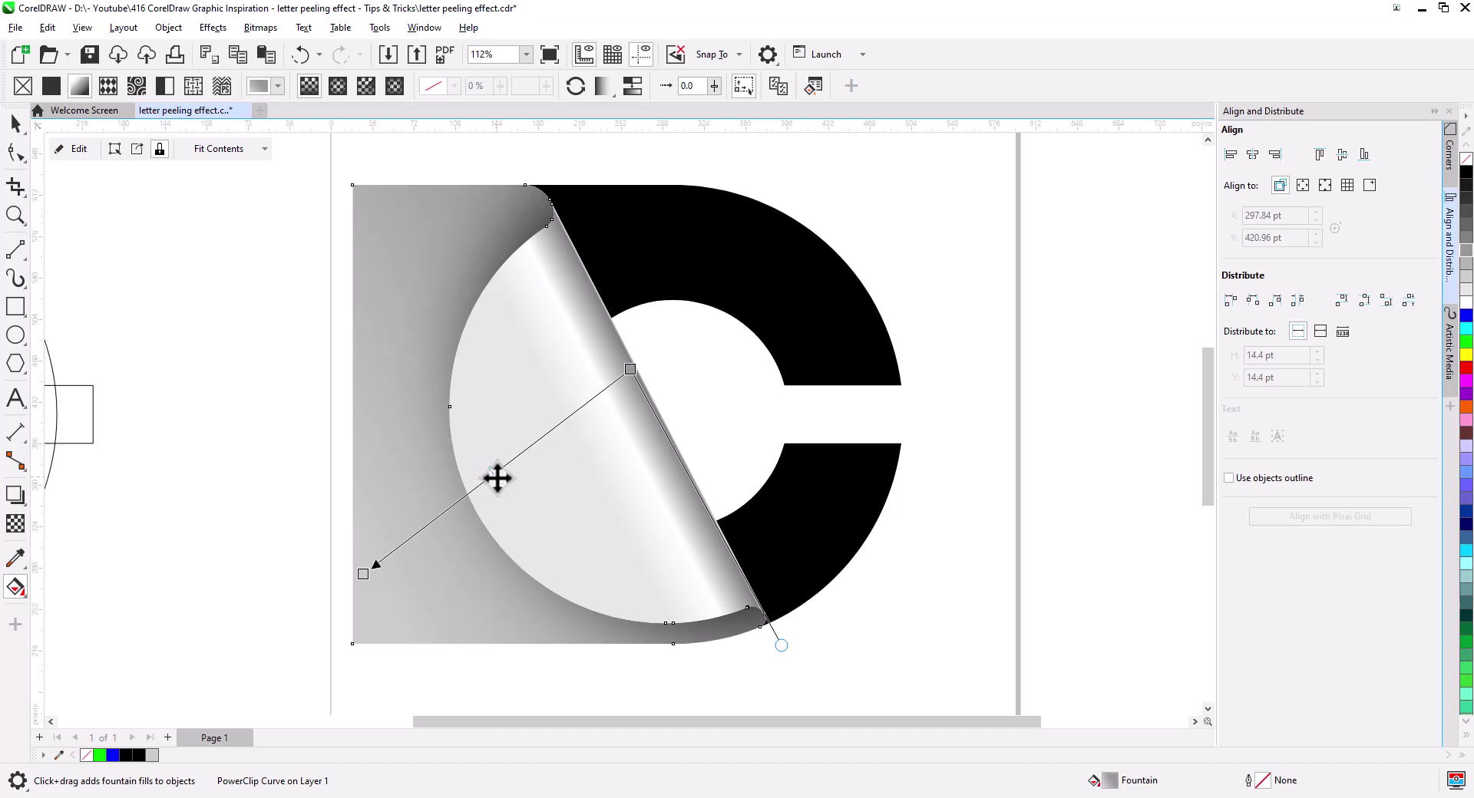
pyautogui.moveTo(783, 646); pyautogui.dragTo(790, 642)
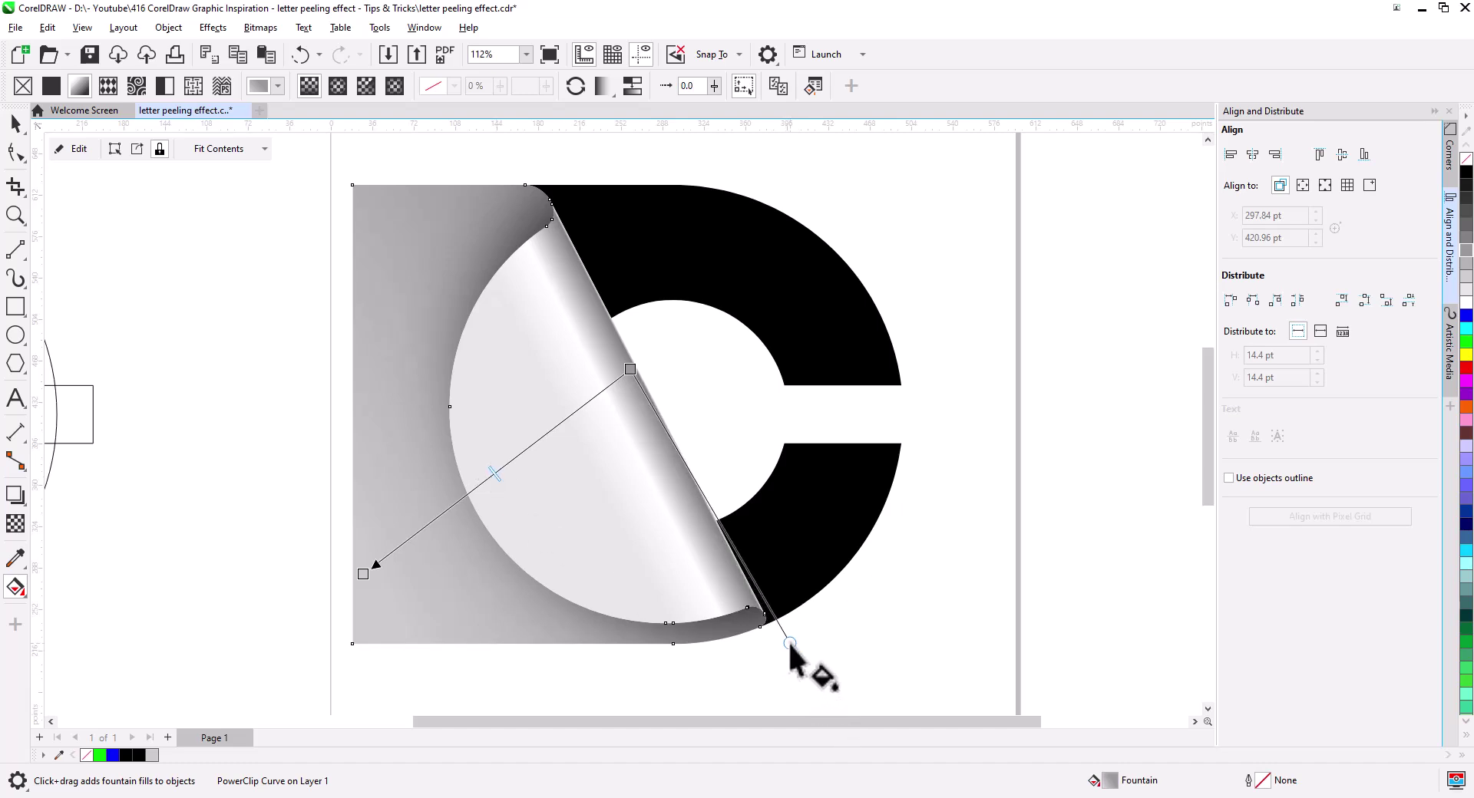
pyautogui.press('space')
pyautogui.click(158, 303)
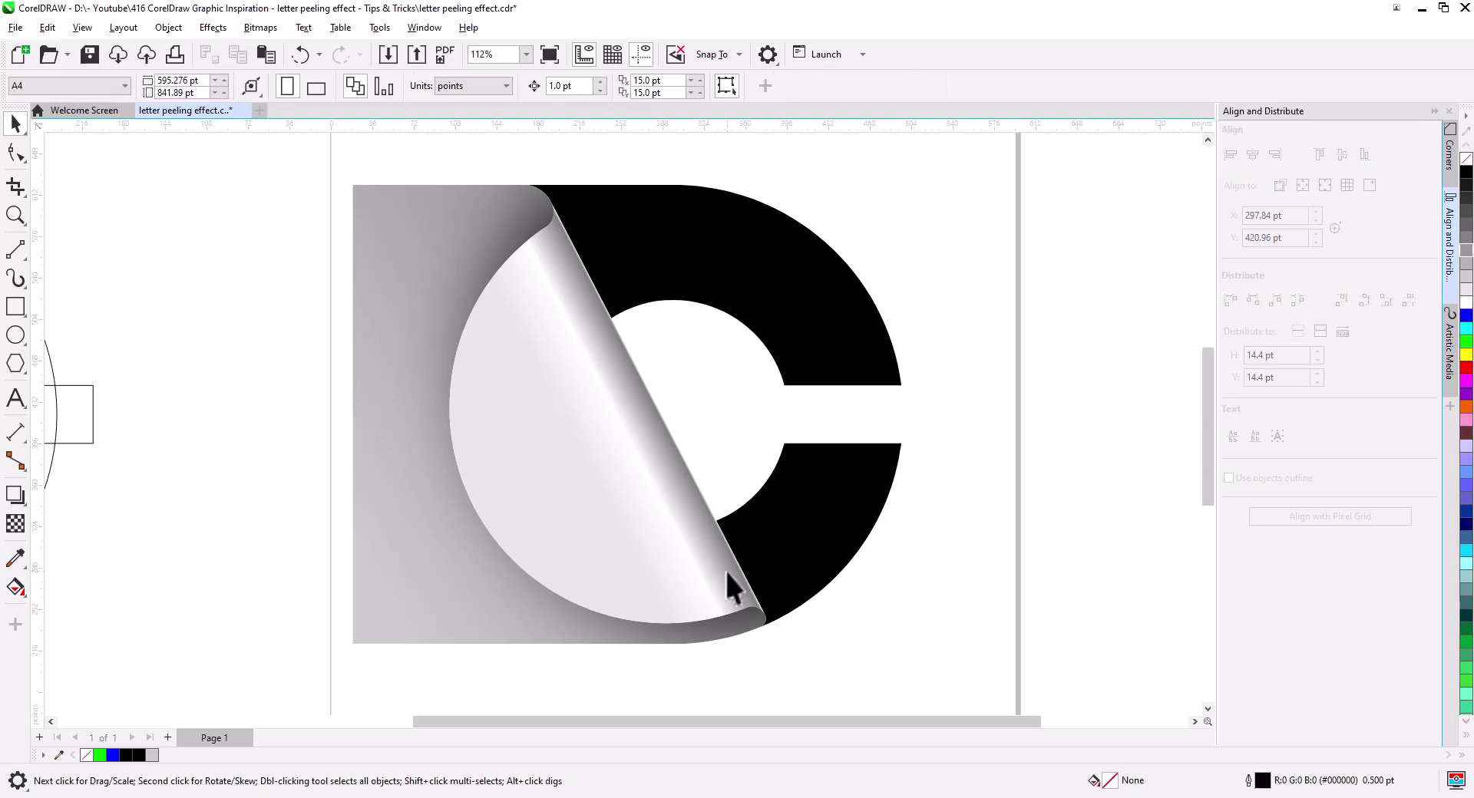
pyautogui.scroll(-2, 806, 574)
pyautogui.moveTo(835, 617); pyautogui.dragTo(831, 589)
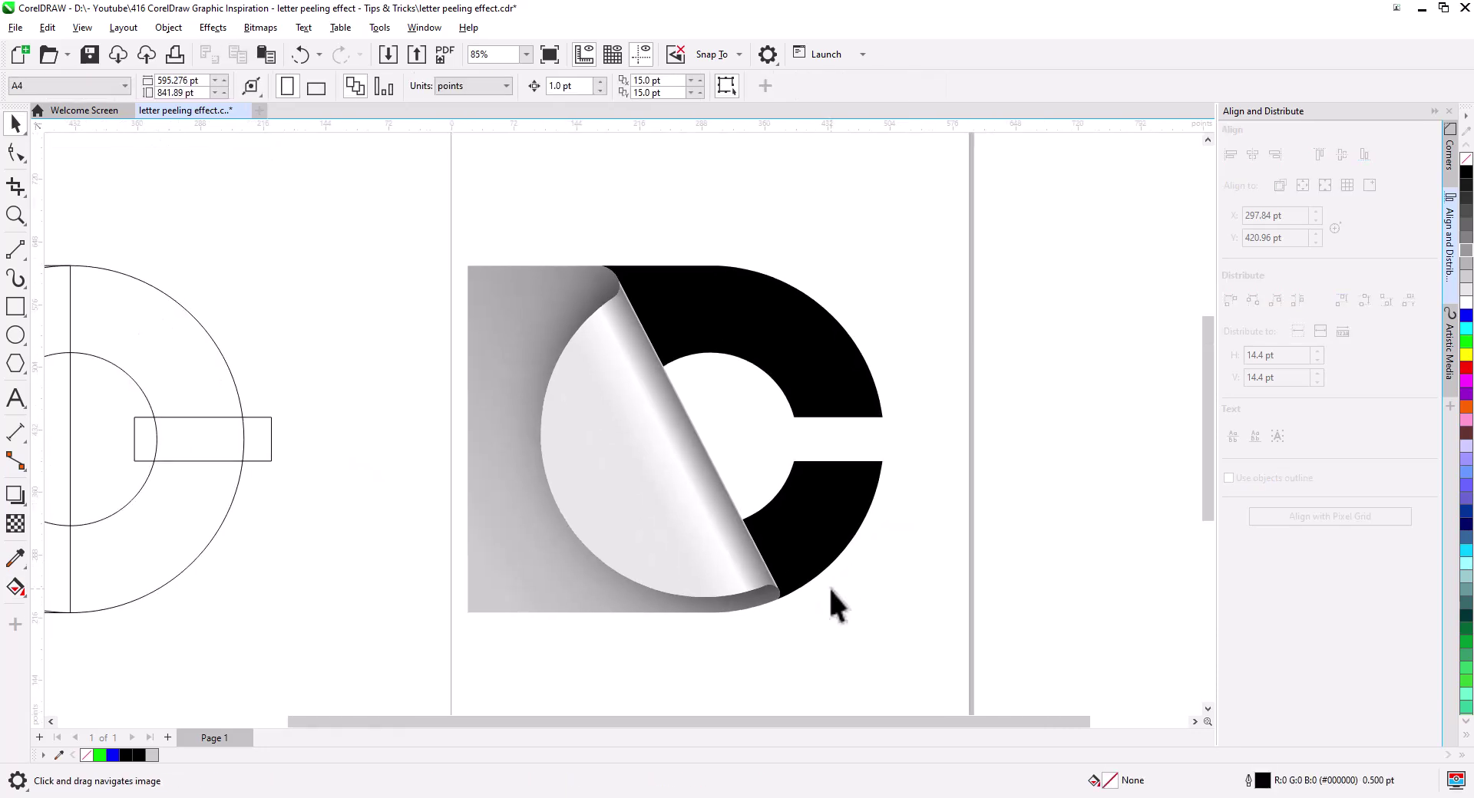